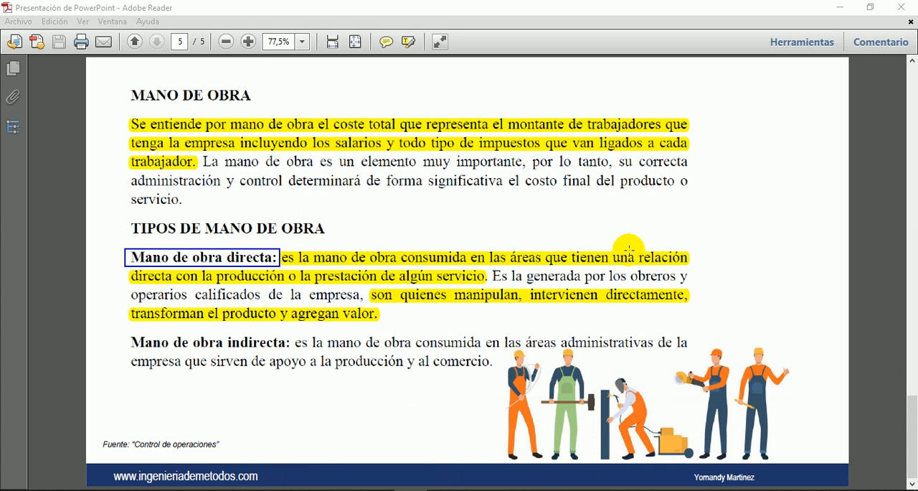
left_click(120, 270)
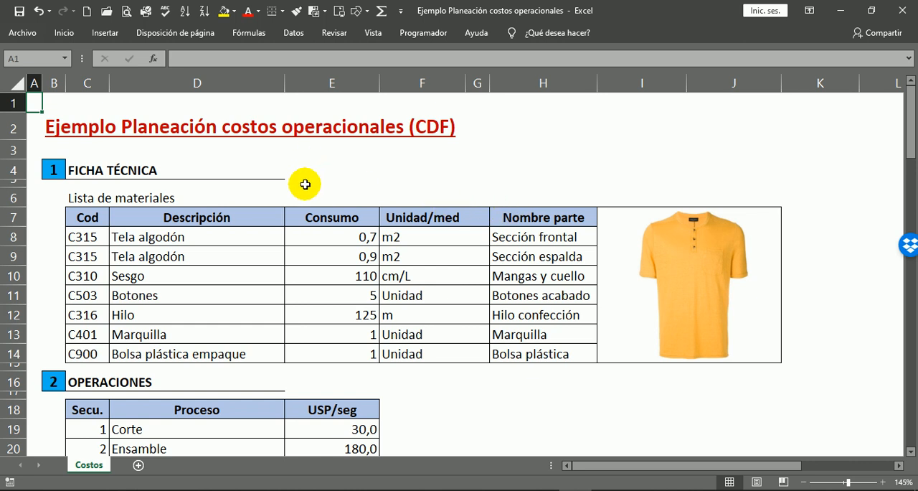
Examine the Ficha Técnica materials list, including the material descriptions, measurement units and part names.
scroll(335, 176, "down", 1)
scroll(388, 198, "up", 1)
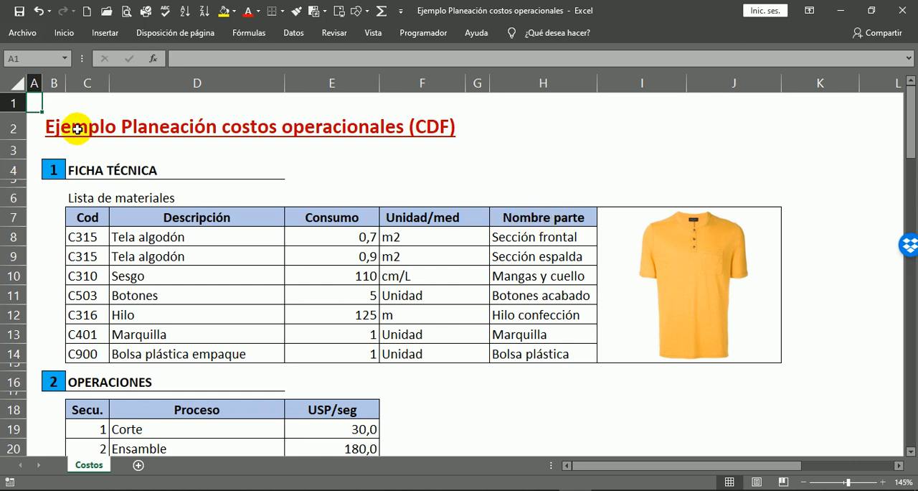
left_click(91, 166)
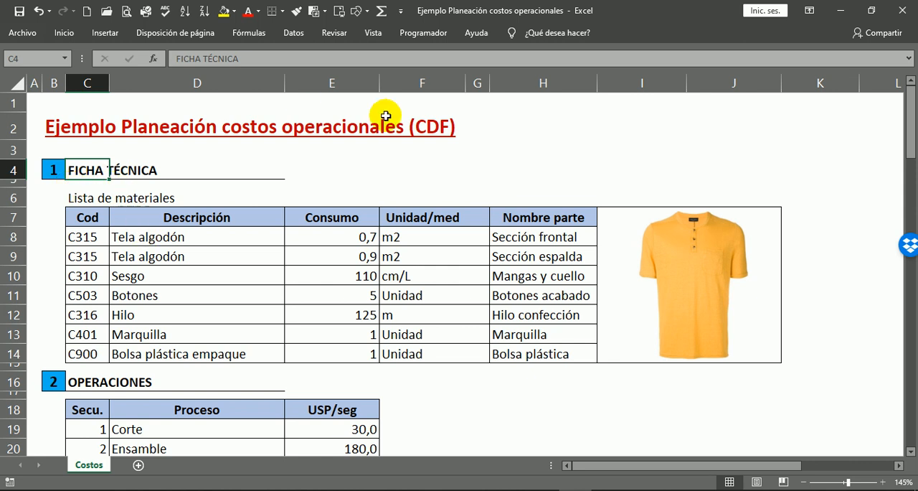
left_click_drag(168, 237, 161, 355)
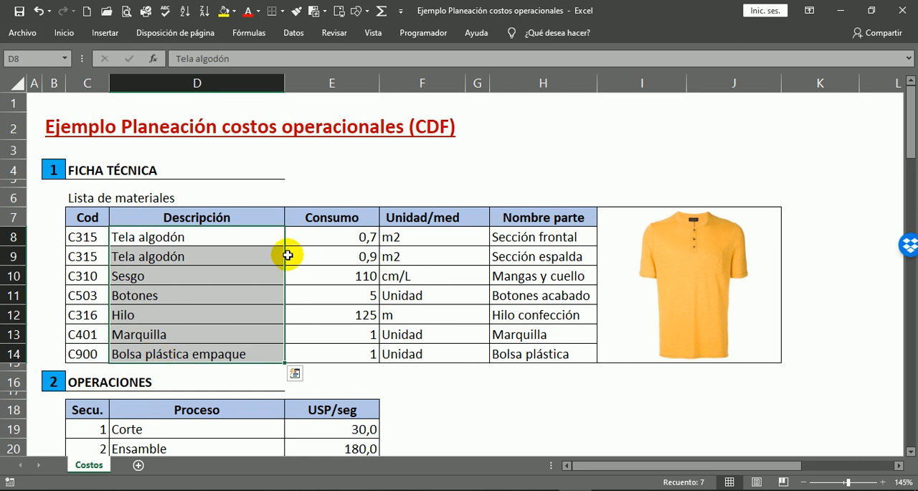
left_click_drag(399, 236, 437, 359)
left_click(538, 234)
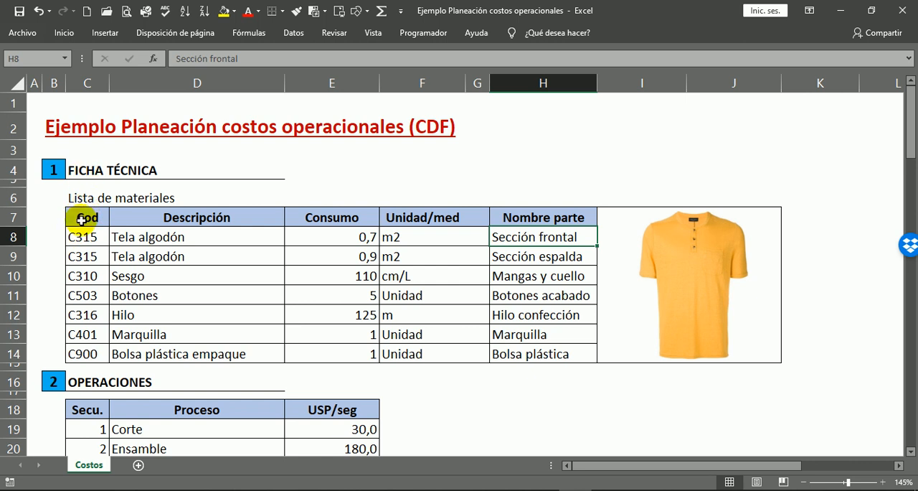
left_click_drag(79, 214, 564, 352)
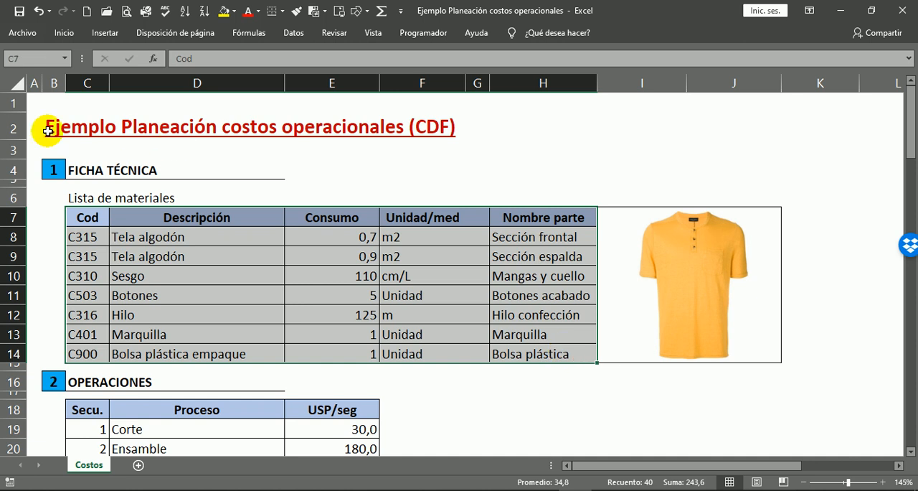
left_click(79, 196)
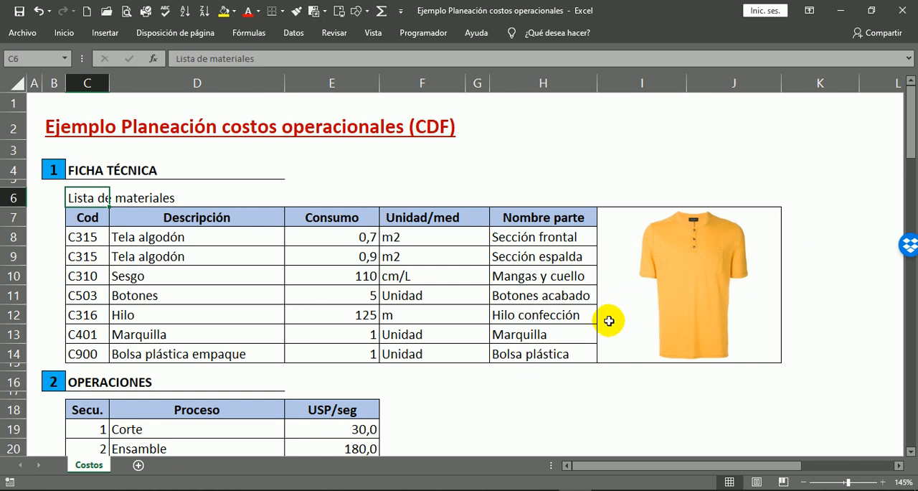
Review the Operaciones table's process sequence from Corte through Ensamble and Terminación to Empaque.
scroll(580, 323, "down", 4)
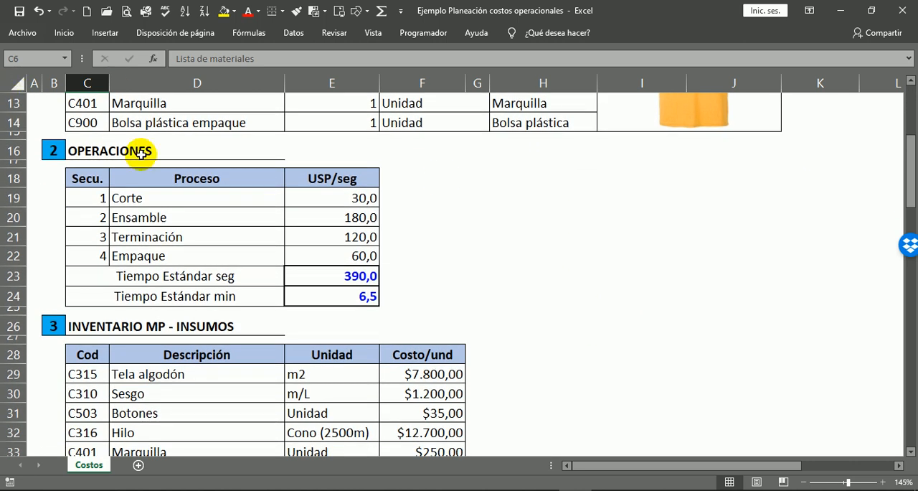
left_click(77, 150)
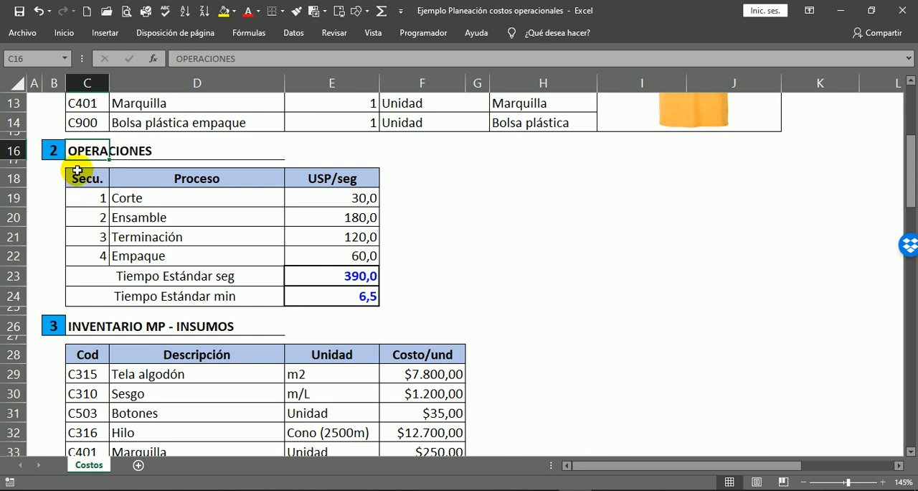
left_click(124, 199)
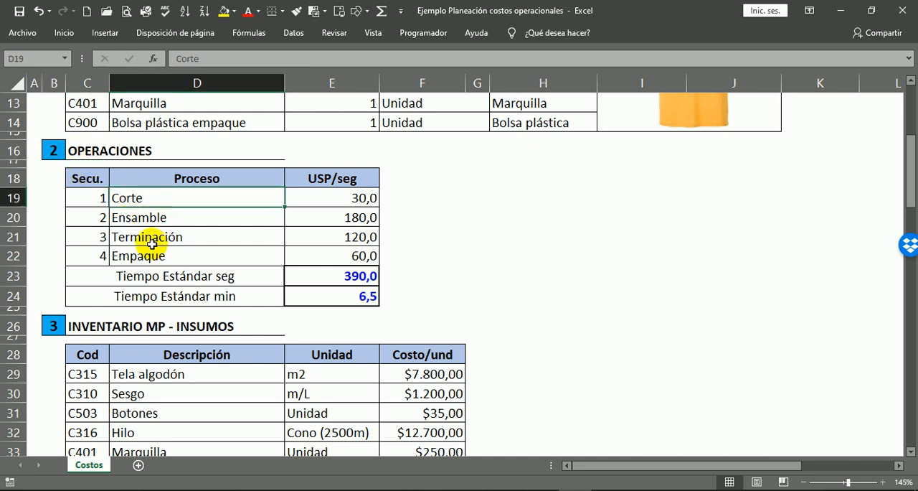
left_click(321, 168)
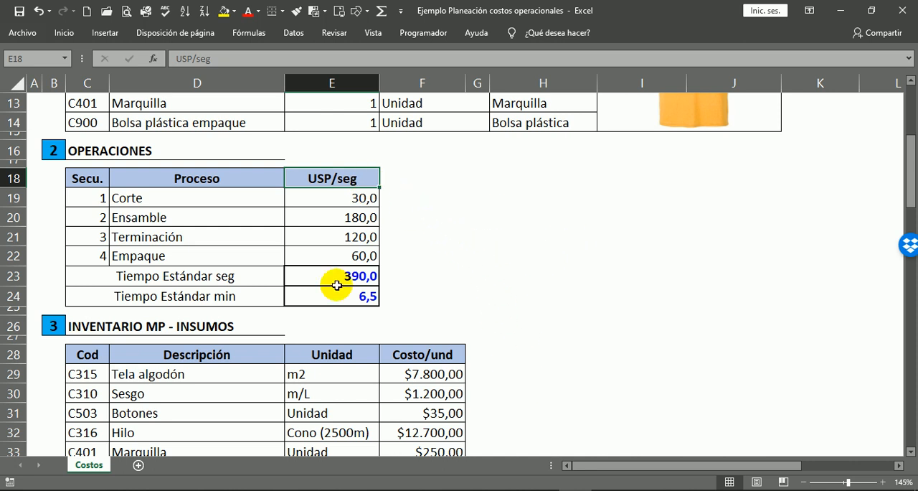
left_click(138, 200)
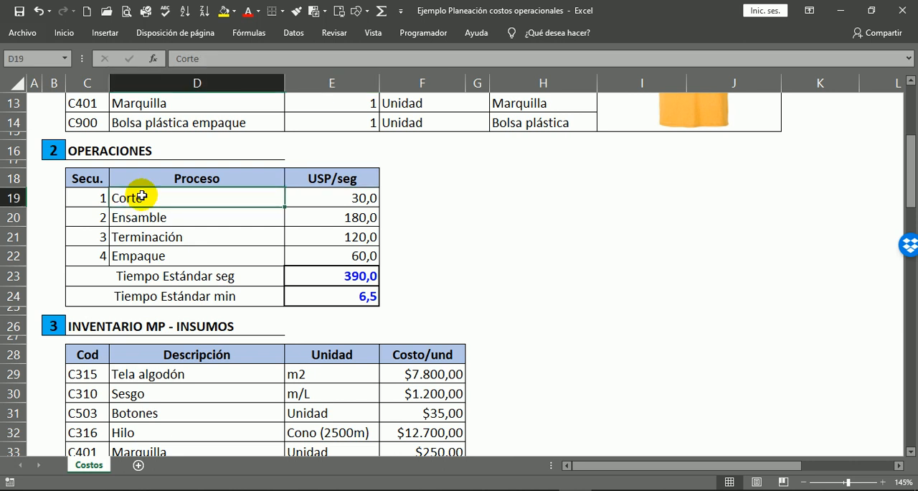
left_click(175, 214)
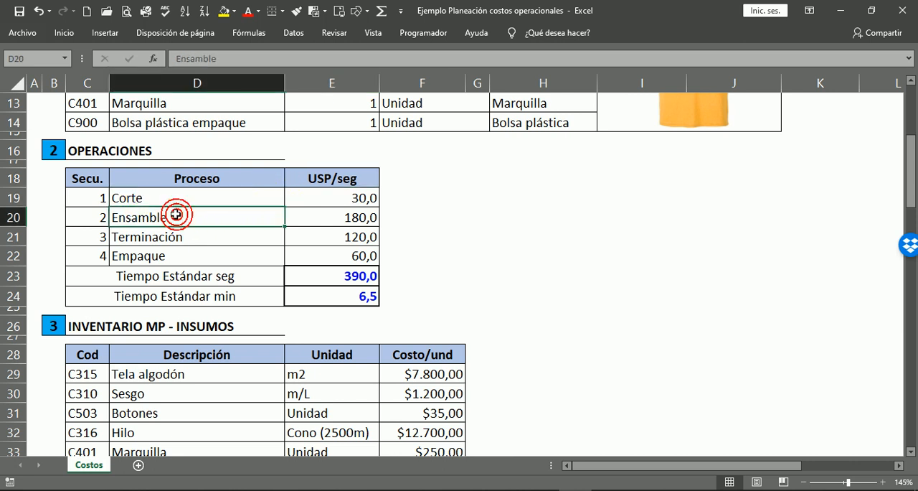
left_click(151, 239)
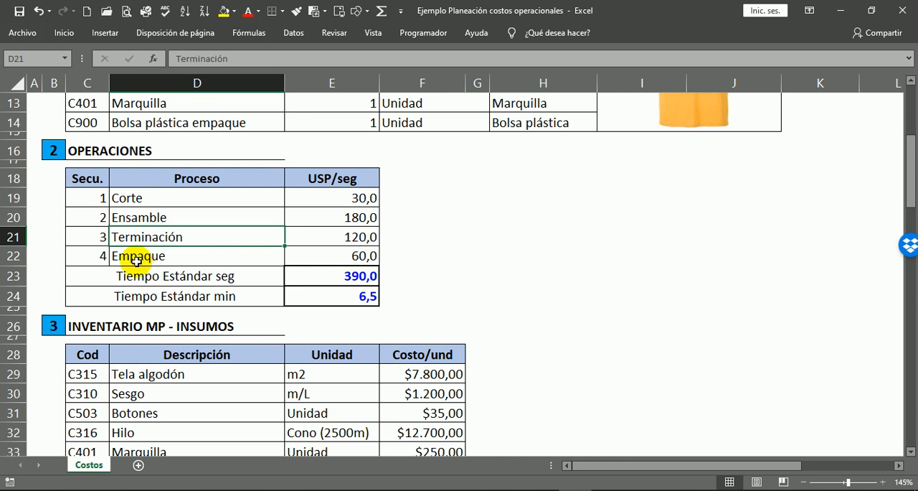
left_click(138, 258)
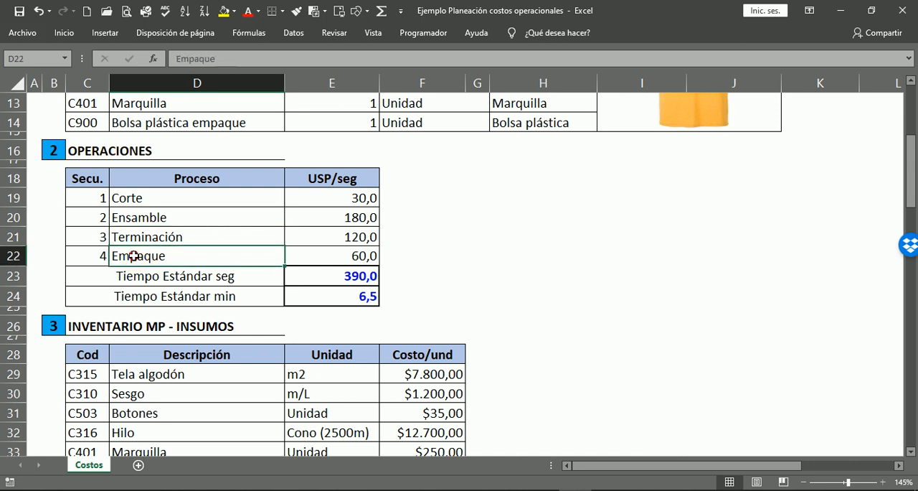
Check each operation's USP/seg time and the standard time totals in seconds and minutes.
left_click(396, 195)
left_click(388, 215)
left_click(383, 236)
left_click(385, 266)
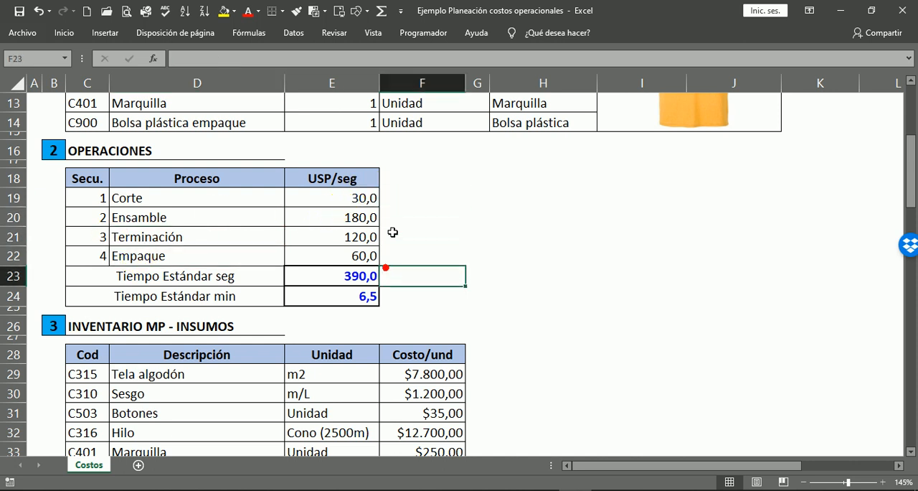
left_click(386, 299)
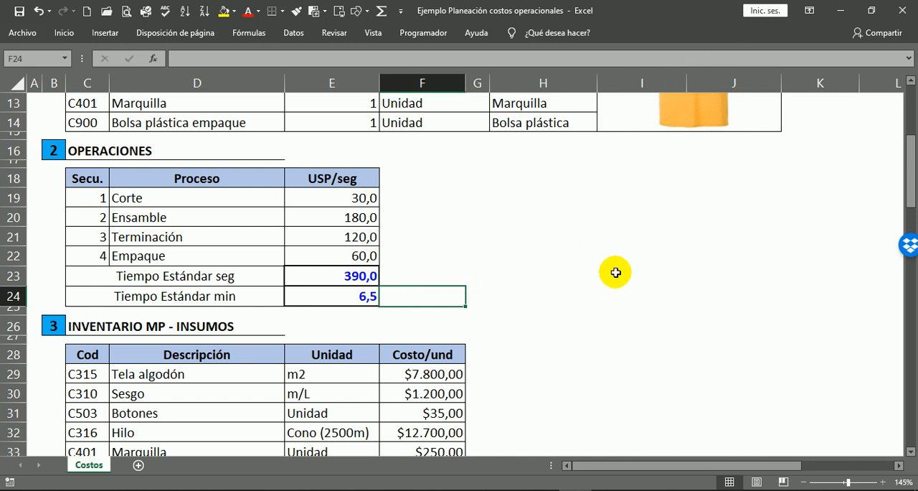
Examine the Unidad column of the Inventario MP - Insumos table against the Unidad/med column of the materials list.
scroll(517, 290, "down", 5)
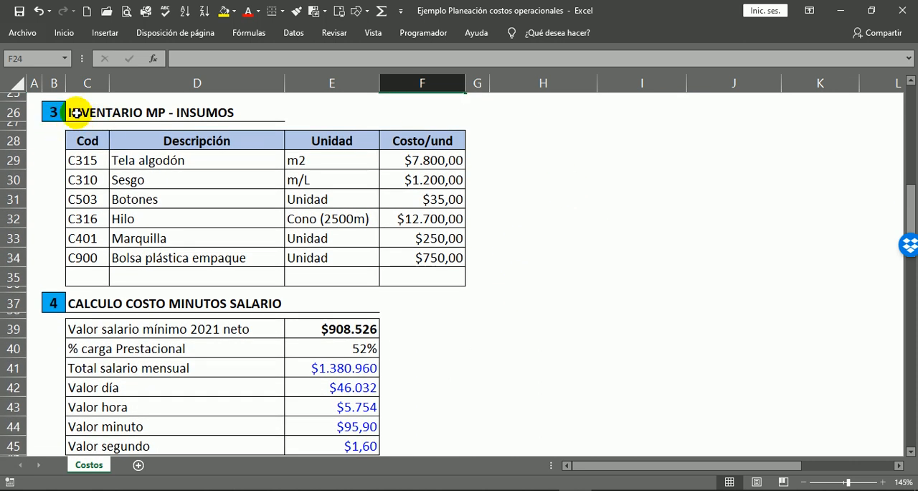
left_click(76, 113)
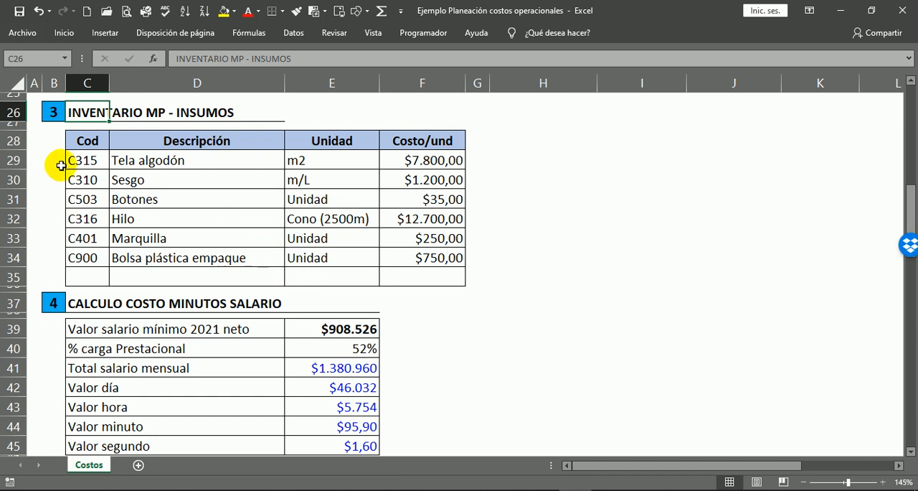
left_click_drag(337, 143, 328, 256)
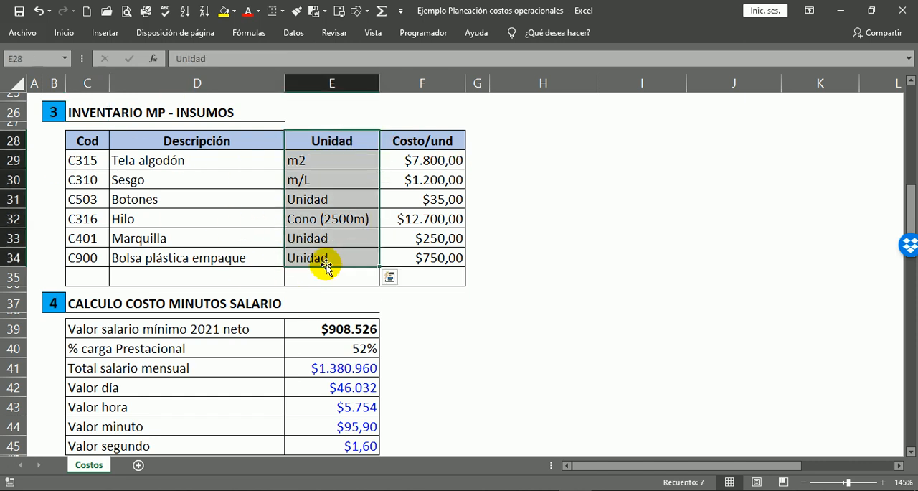
scroll(323, 199, "up", 6)
scroll(320, 202, "up", 2)
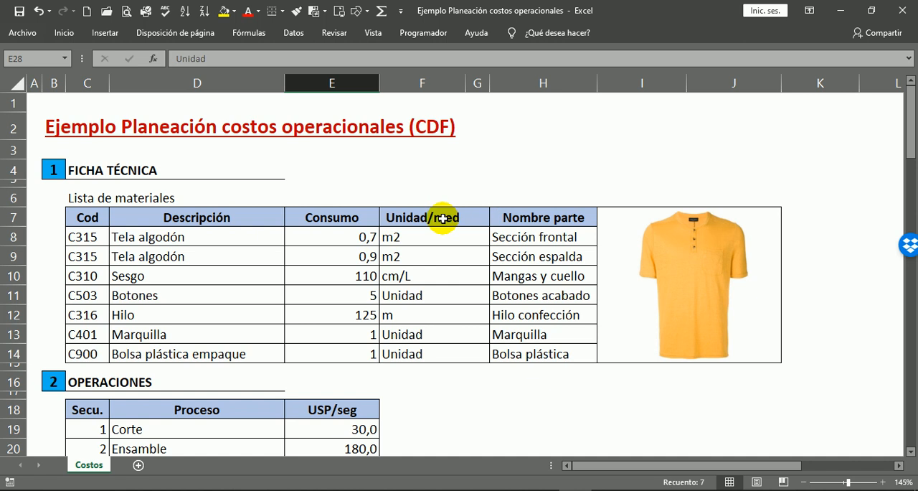
scroll(492, 363, "down", 4)
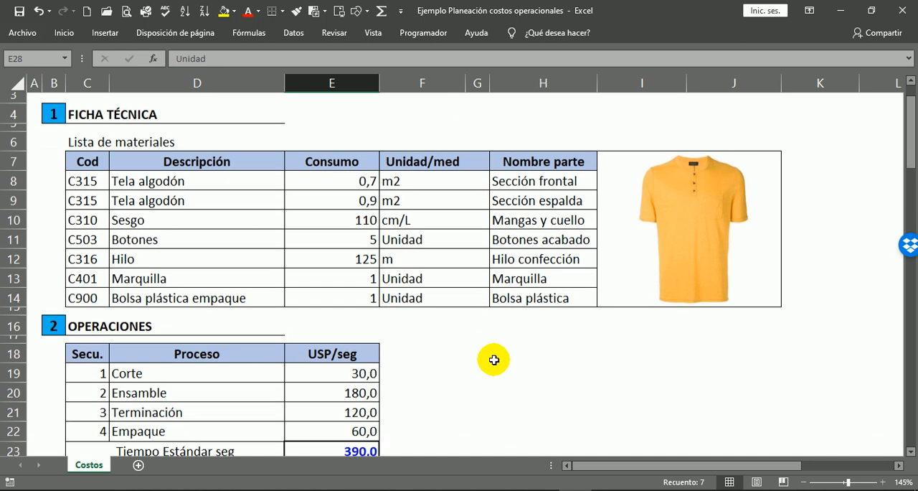
scroll(496, 355, "down", 3)
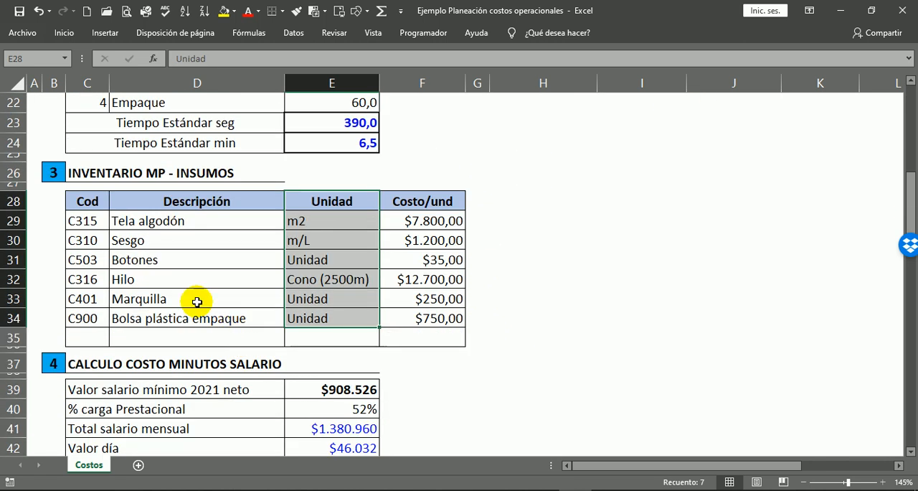
left_click(327, 202)
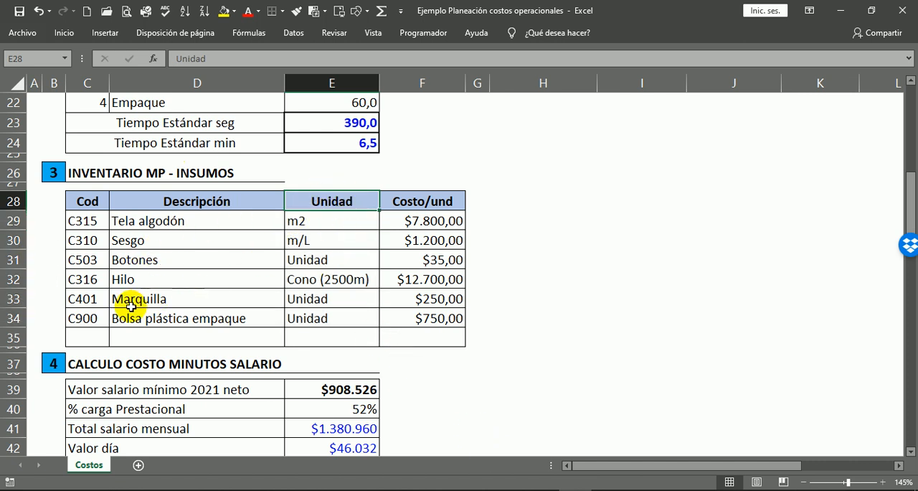
Compare the inventory unit of Tela algodón with the units of its two rows in the materials list.
left_click(126, 220)
left_click(338, 203)
left_click(324, 222)
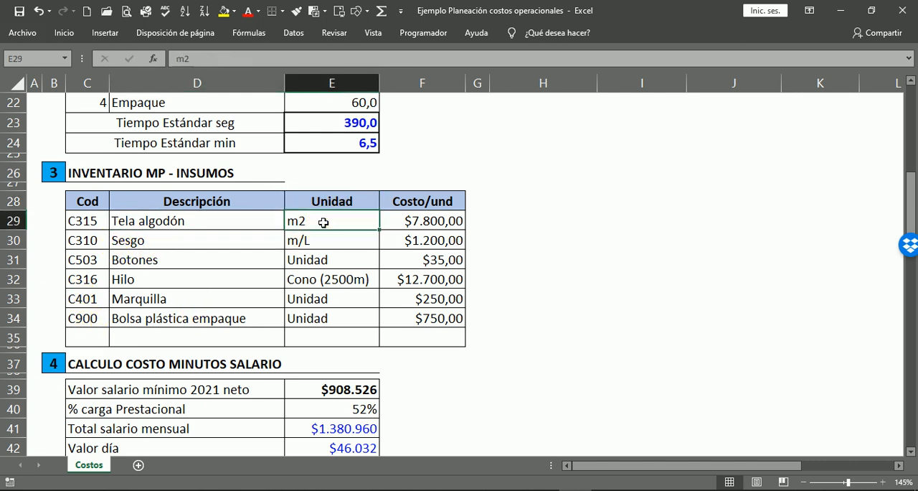
scroll(362, 273, "up", 5)
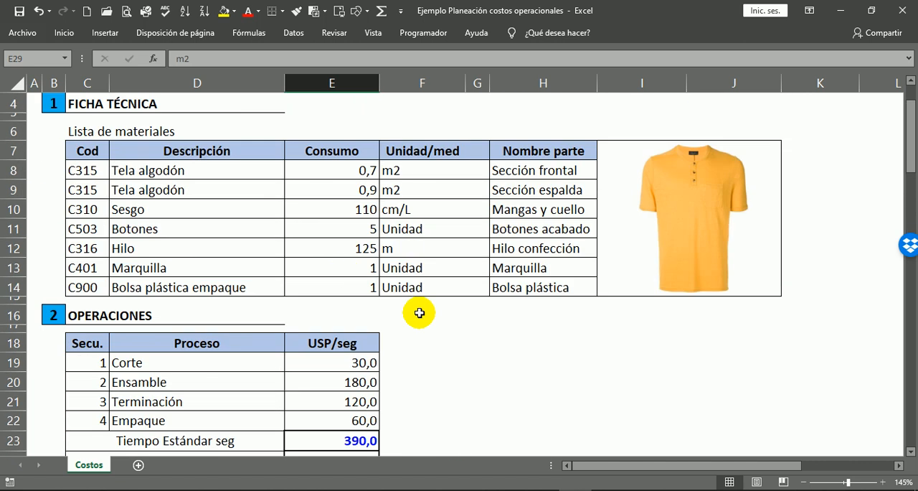
left_click(401, 166)
left_click(397, 186)
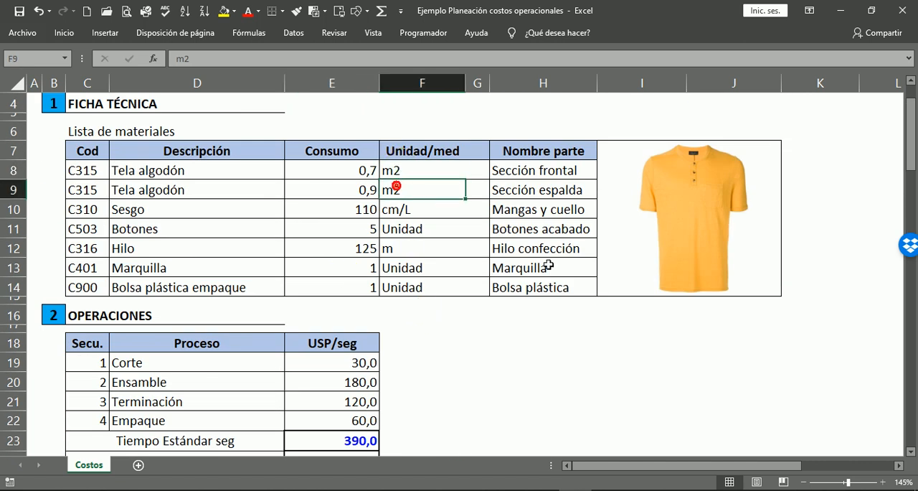
Compare the measurement unit of Sesgo in the materials list with its unit in the inventory table.
scroll(396, 257, "up", 1)
left_click(406, 278)
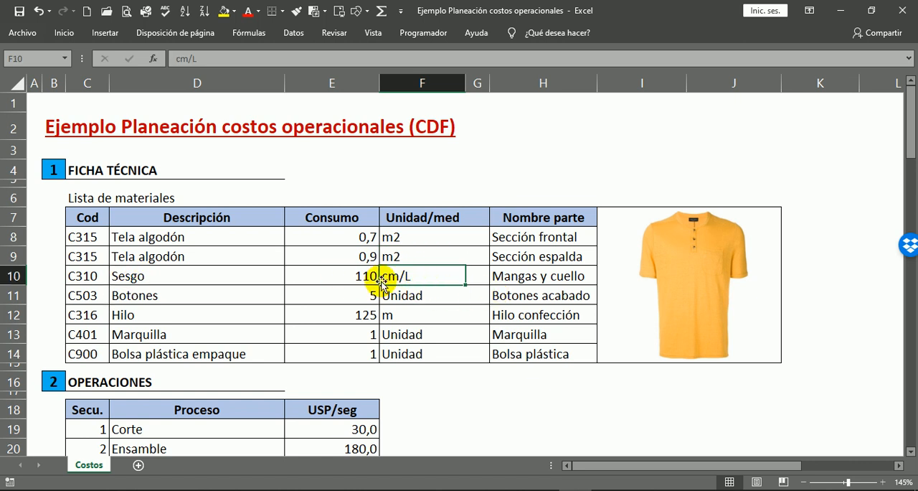
scroll(464, 343, "down", 6)
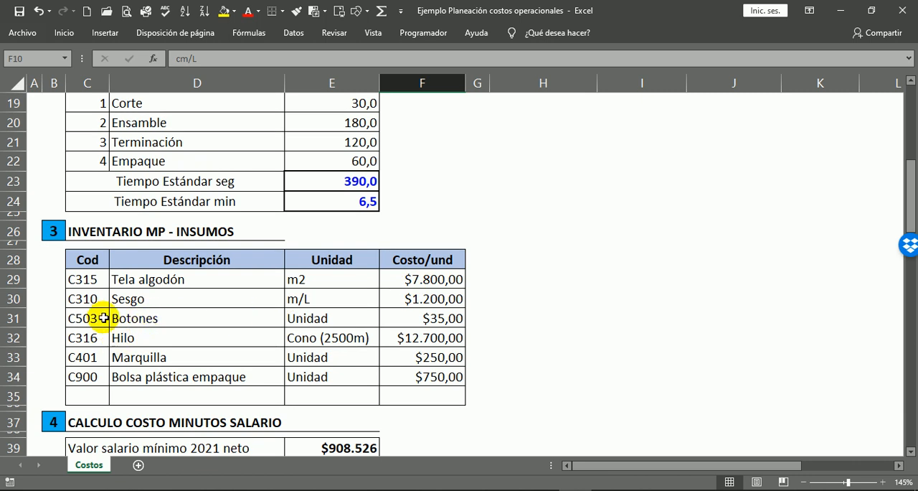
left_click(148, 295)
left_click(316, 302)
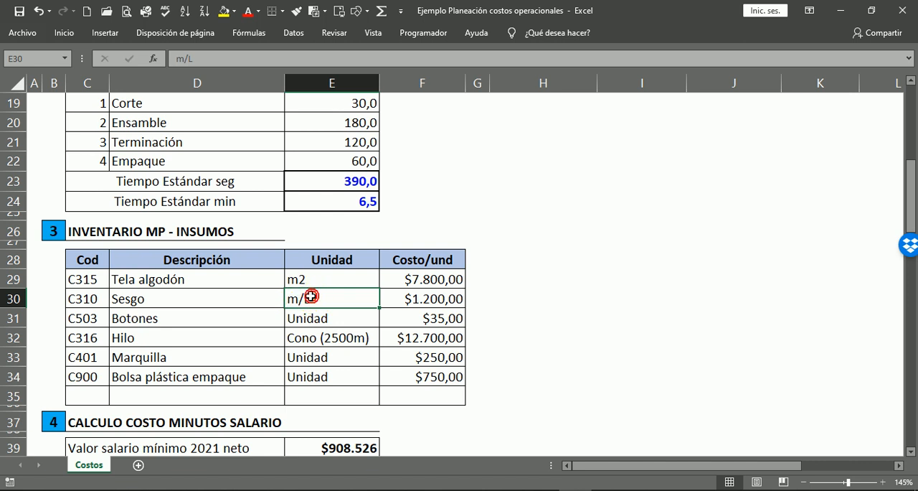
scroll(441, 212, "up", 5)
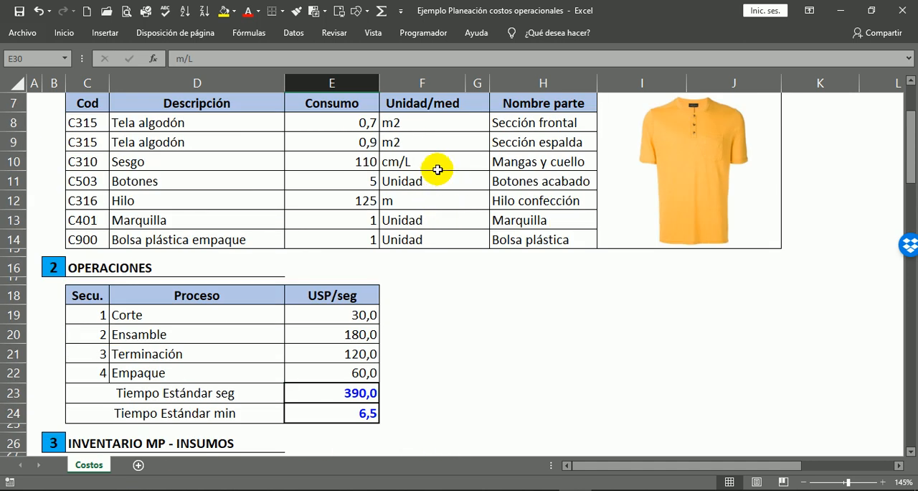
left_click(436, 158)
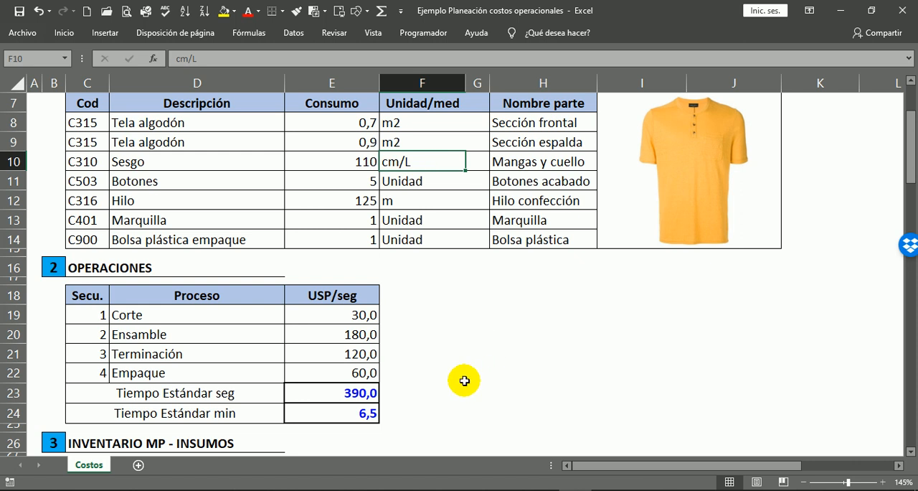
Check the inventory units of Tela algodón, Botones, Bolsa plástica empaque and Hilo.
scroll(472, 354, "down", 5)
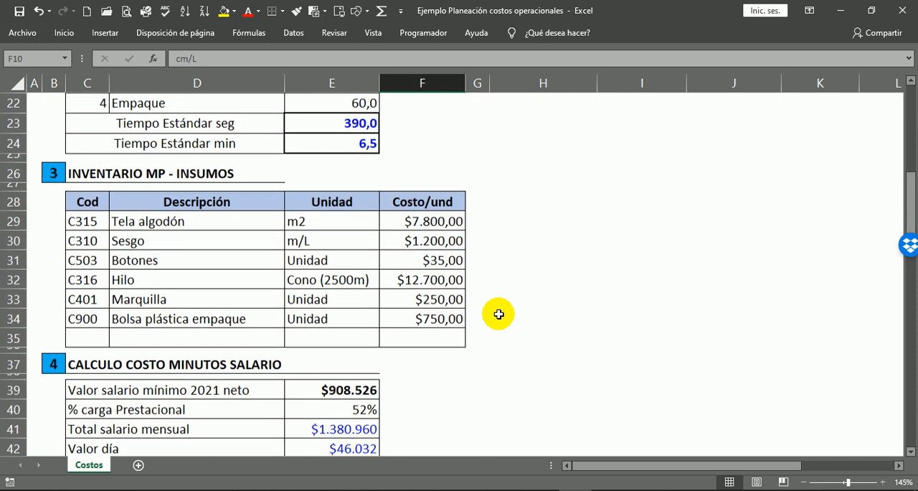
left_click(311, 223)
left_click(307, 259)
left_click(307, 320)
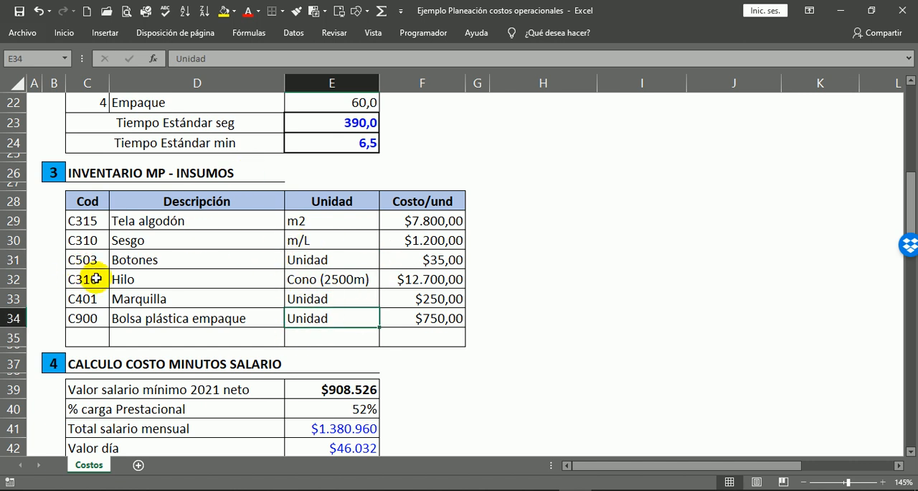
left_click_drag(123, 280, 326, 281)
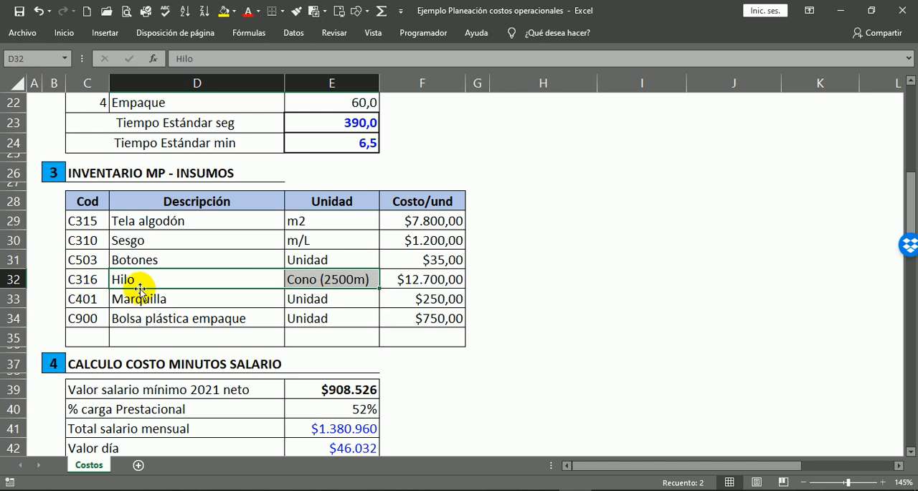
Compare the inventory unit of Hilo with its measurement unit in the materials list.
left_click(324, 279)
scroll(421, 297, "down", 1)
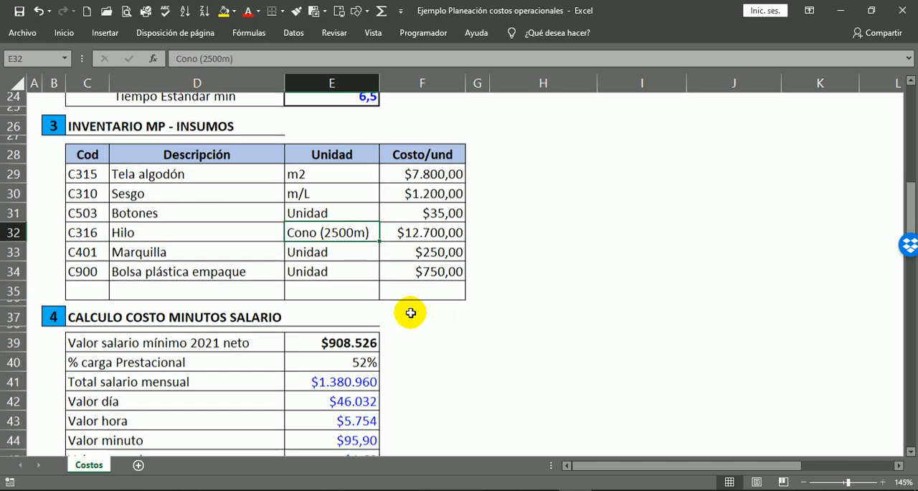
scroll(407, 312, "up", 5)
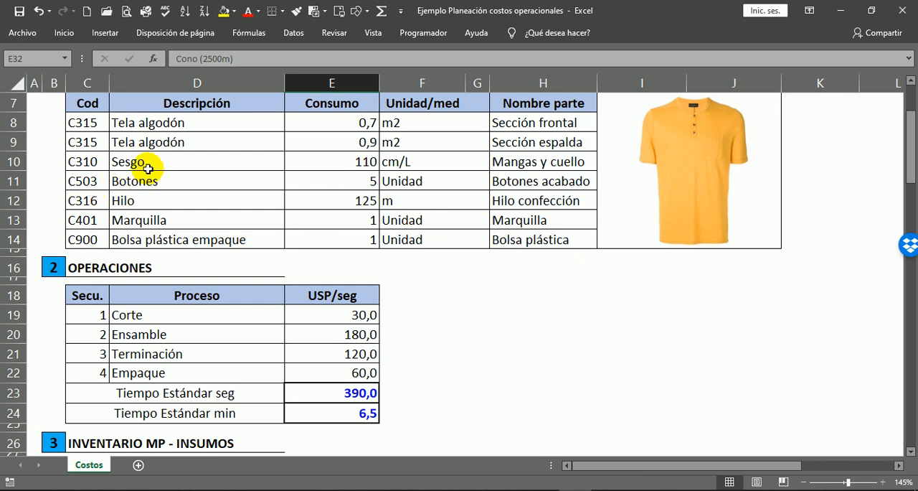
left_click(403, 200)
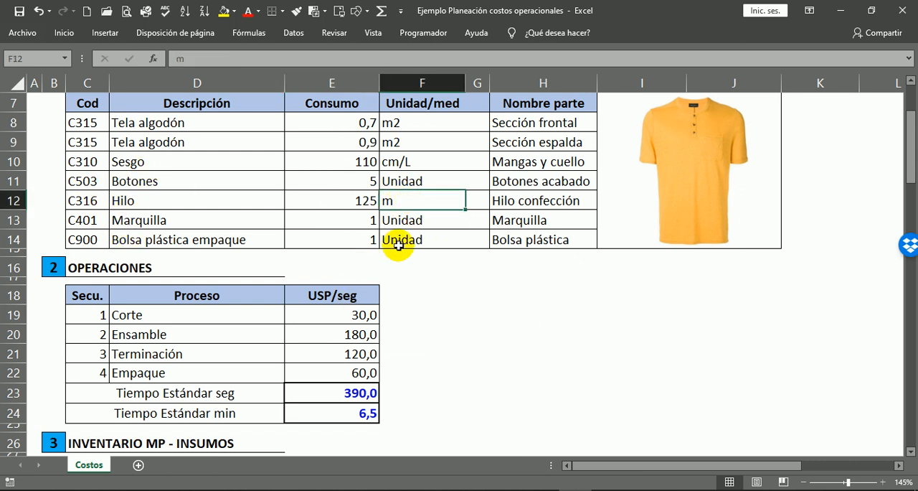
Examine the 2021 net minimum salary and the % carga Prestacional in the Calculo costo minutos salario section.
scroll(497, 352, "down", 2)
scroll(497, 352, "down", 3)
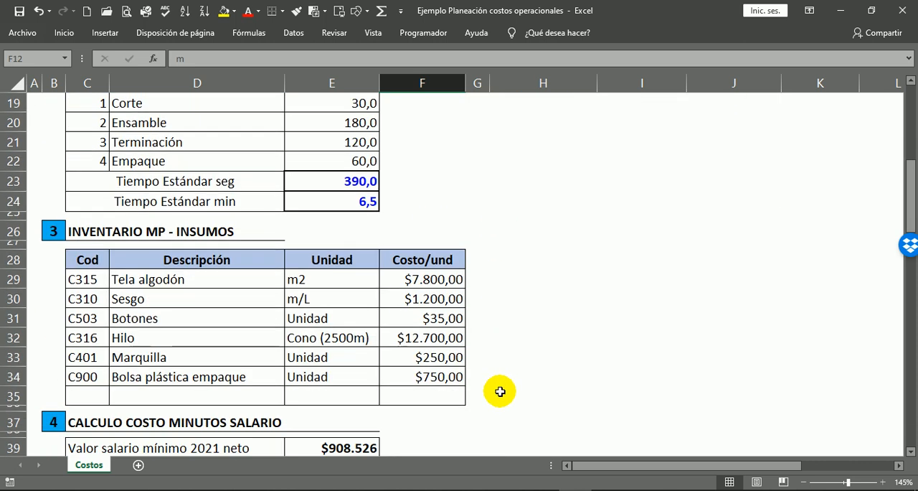
scroll(589, 367, "down", 4)
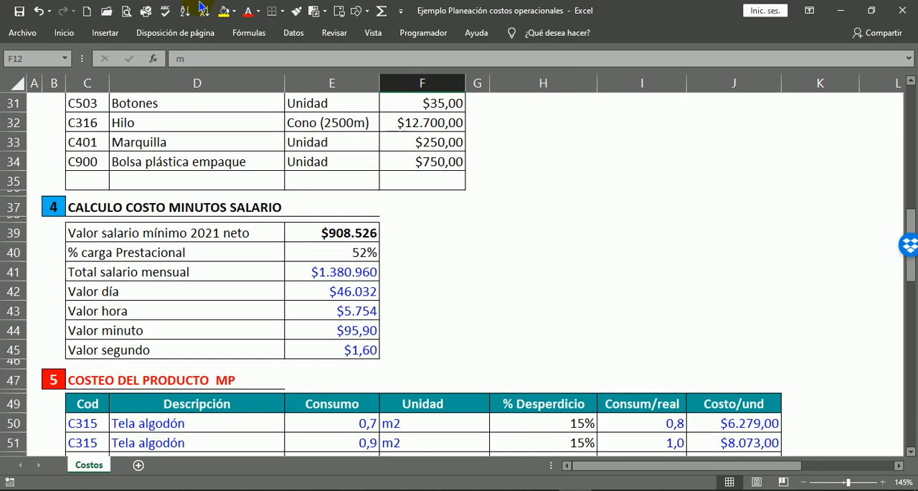
left_click(80, 204)
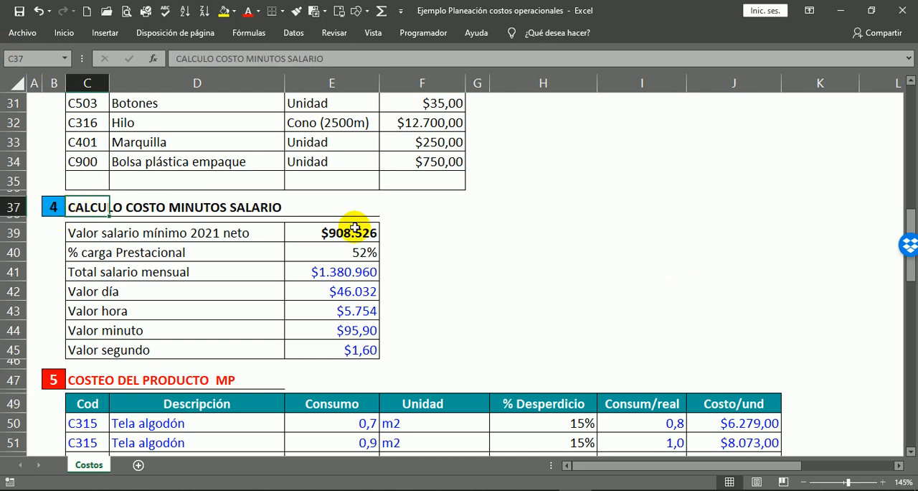
scroll(492, 230, "down", 1)
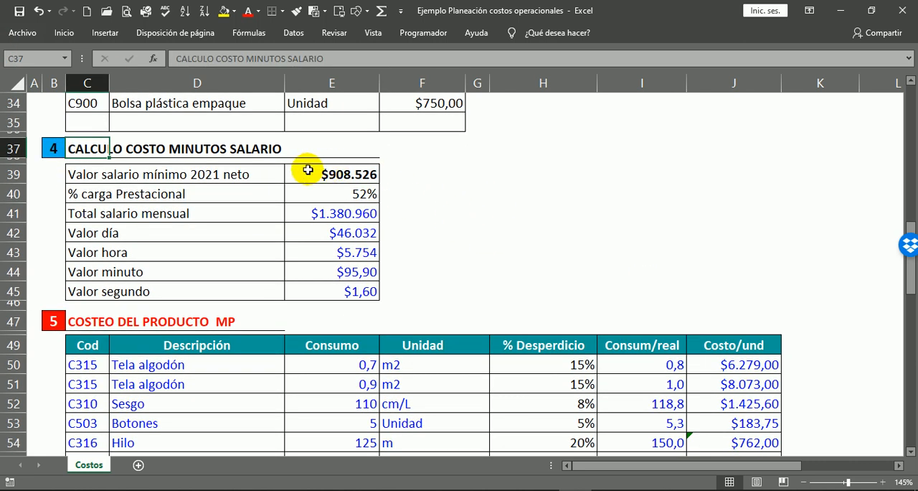
left_click(77, 174)
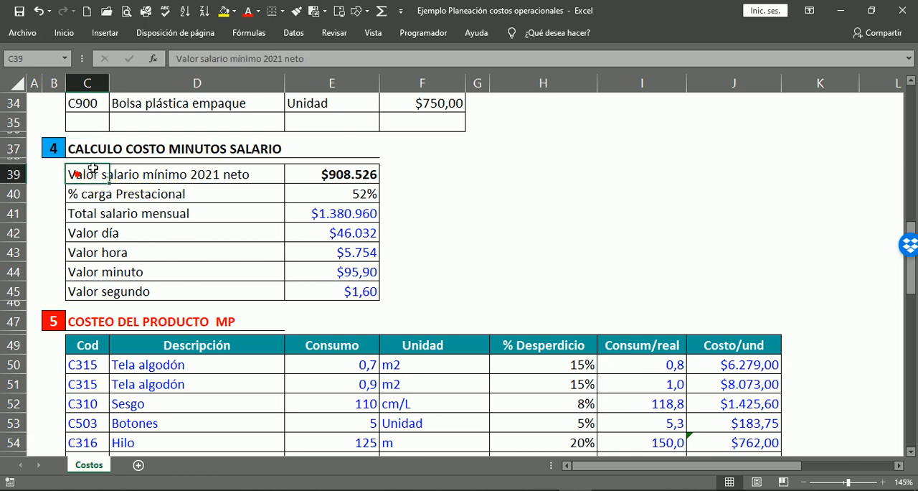
left_click(345, 176)
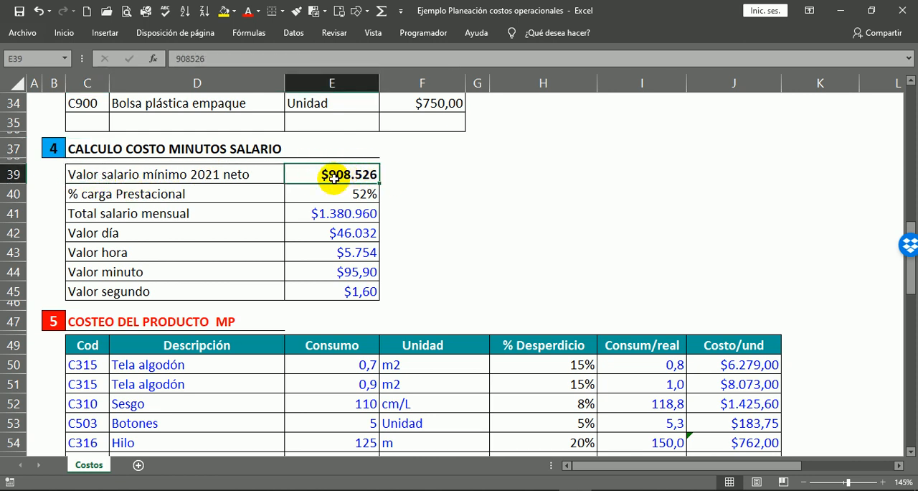
left_click(381, 197)
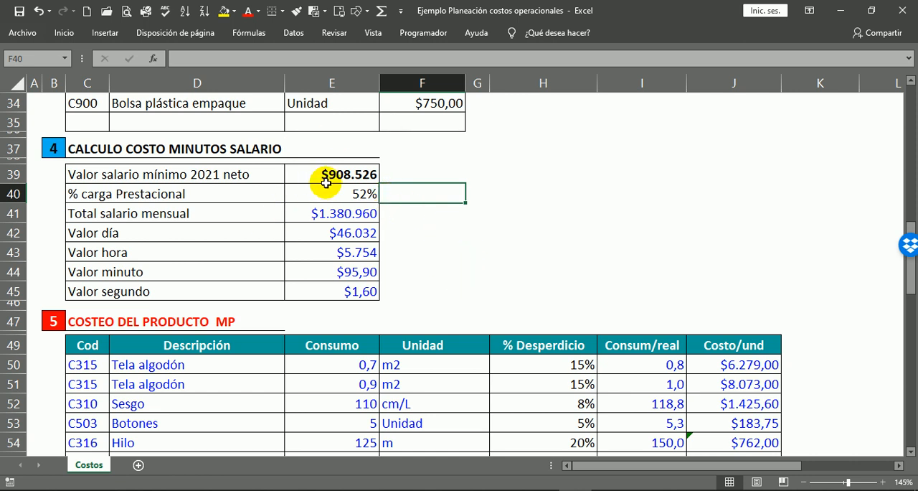
left_click(361, 172)
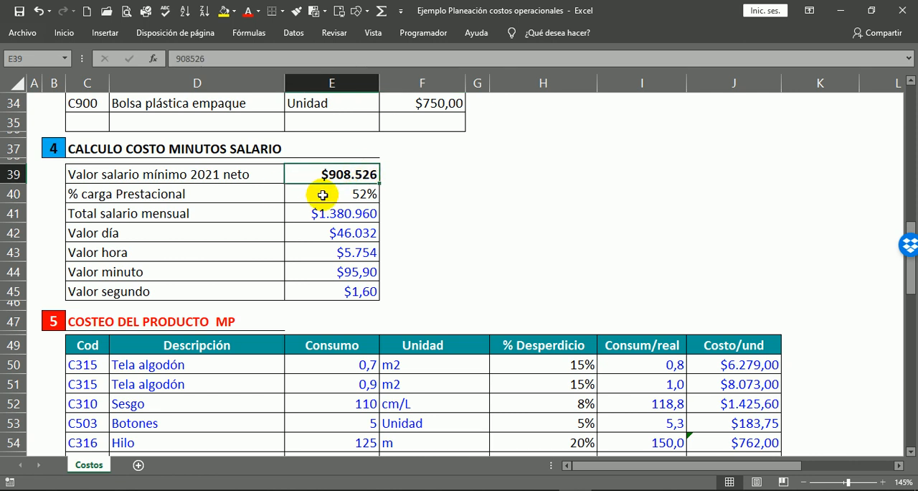
left_click(388, 190)
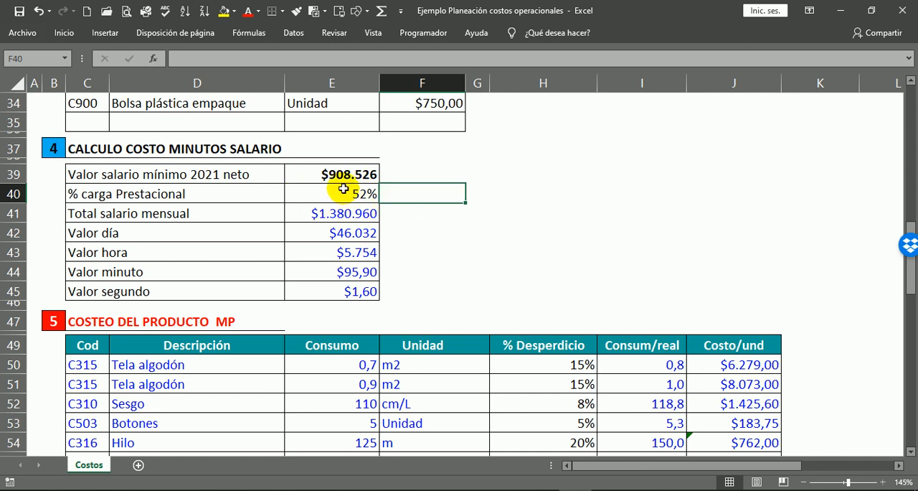
Review the total monthly salary and its breakdown into day, hour, minute and second values.
left_click(375, 214)
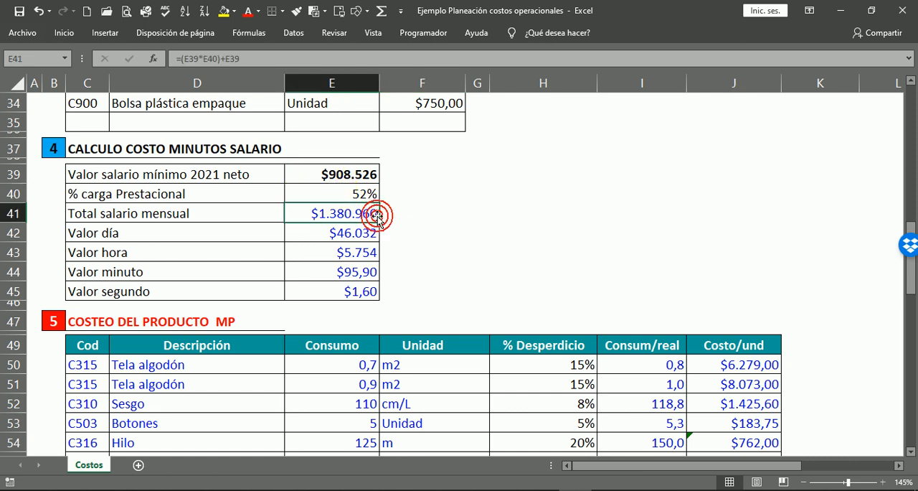
left_click(386, 235)
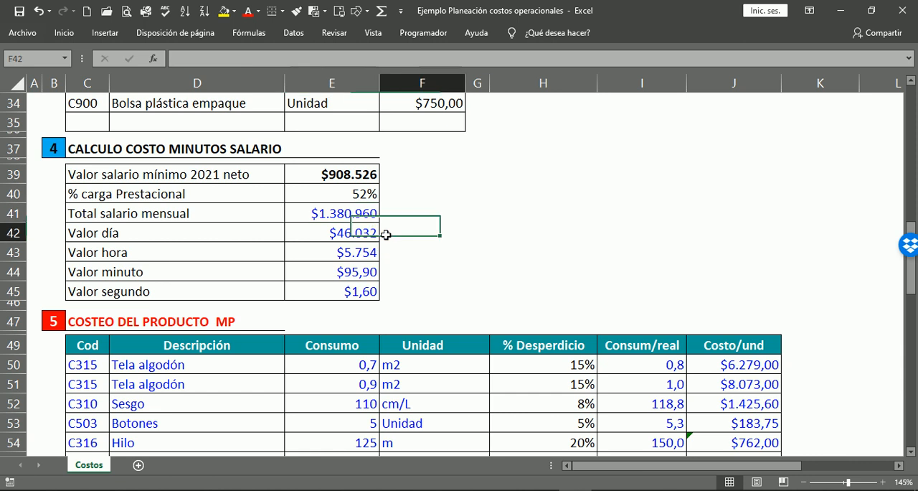
left_click(385, 252)
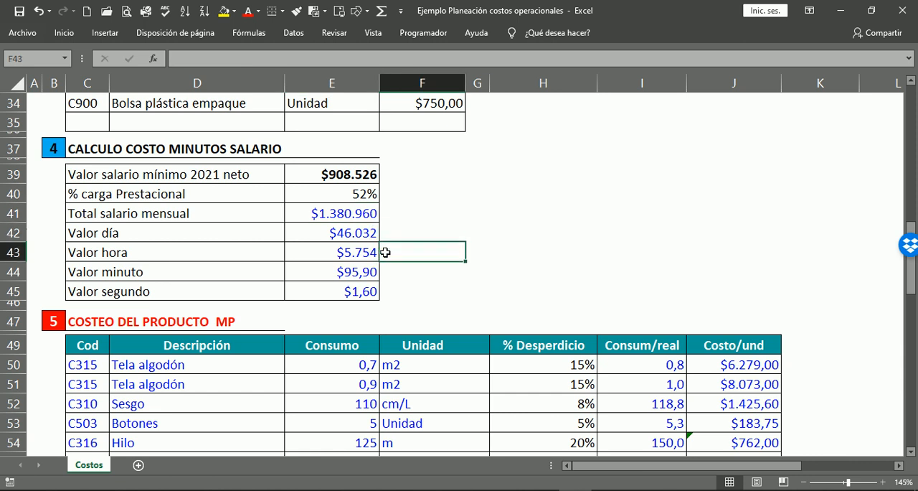
left_click(381, 277)
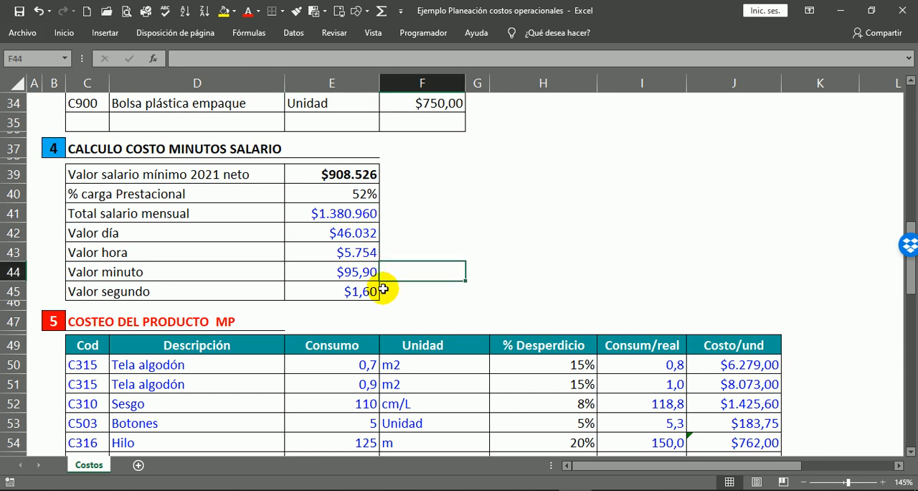
left_click(386, 294)
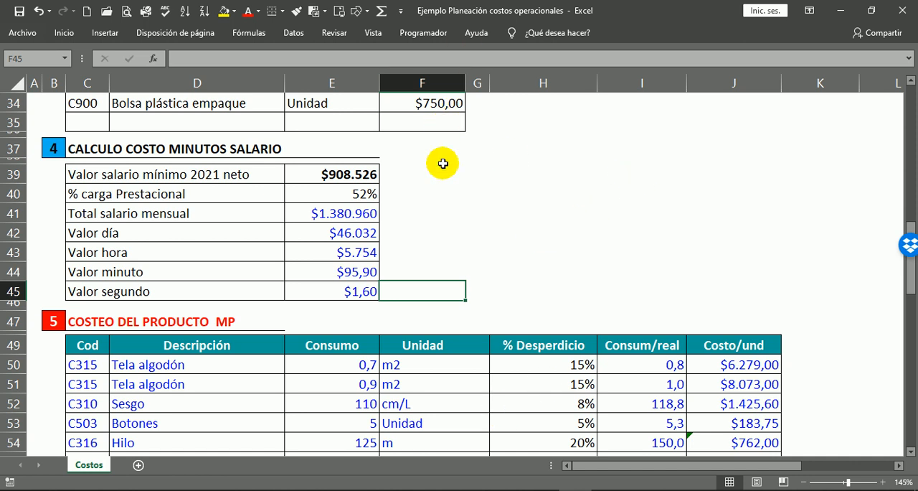
Examine the % Desperdicio column for the materials in the Costeo del producto MP table.
scroll(411, 223, "down", 4)
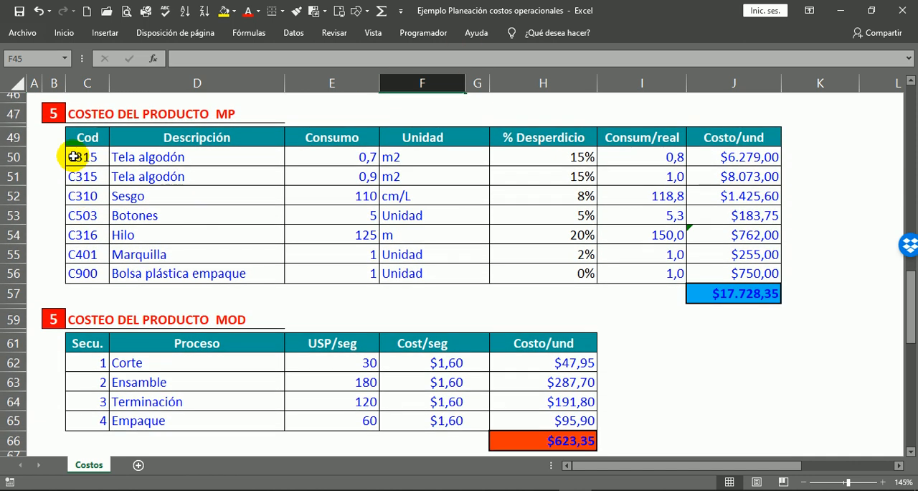
left_click(87, 115)
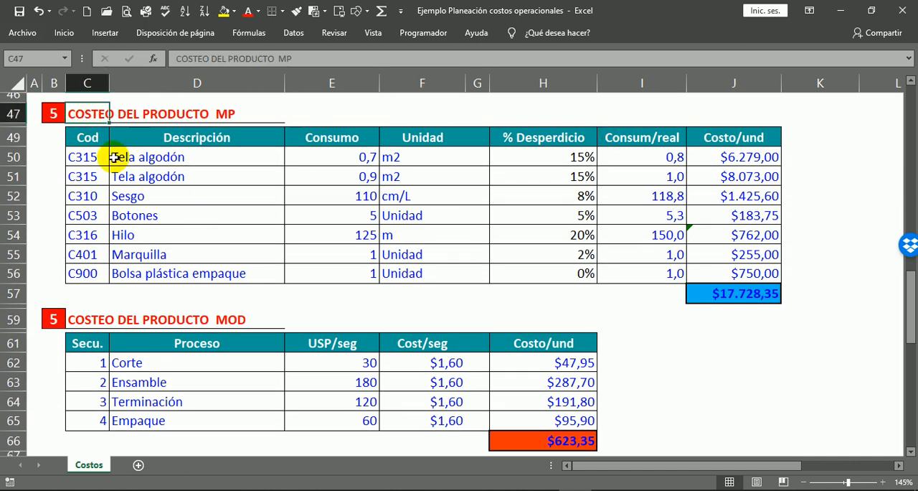
left_click(571, 141)
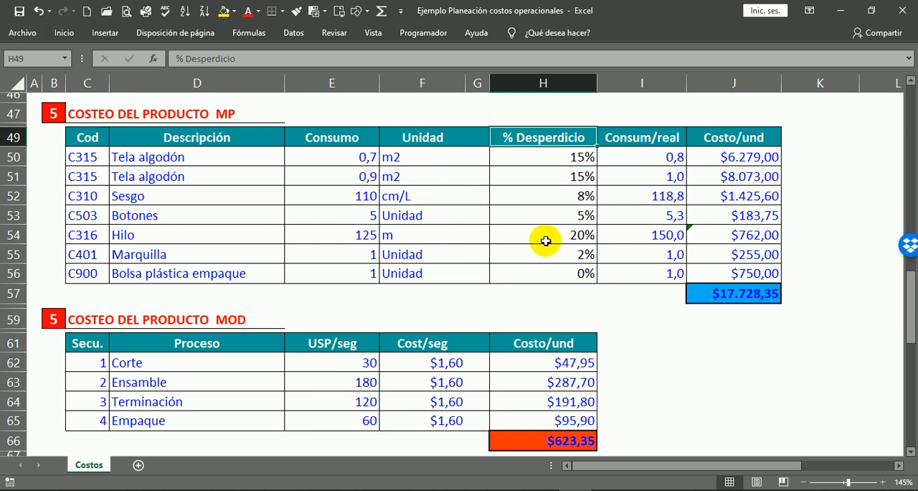
left_click(562, 289)
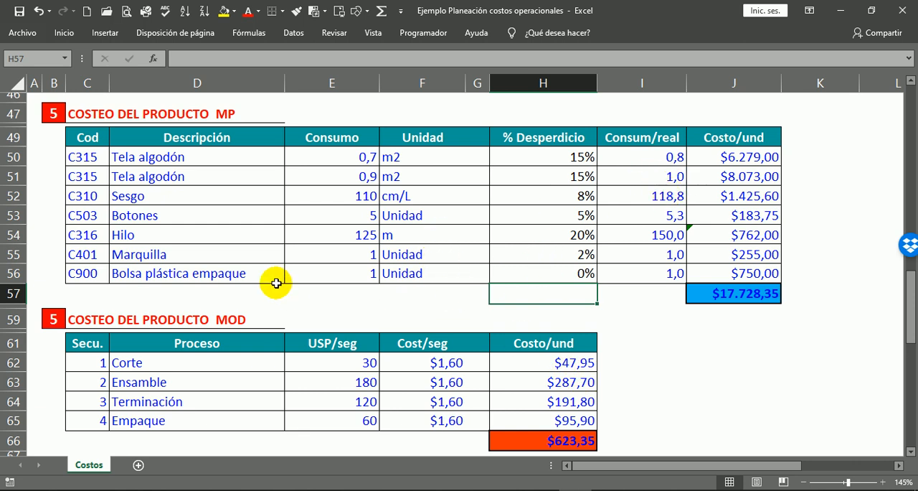
Review the Costo/und column and its total in the Costeo del producto MP table.
left_click_drag(795, 155, 818, 318)
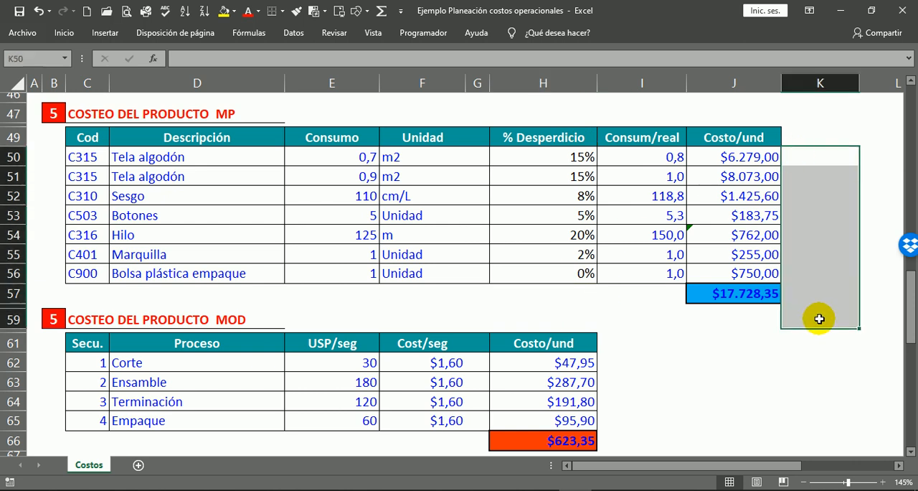
left_click(693, 379)
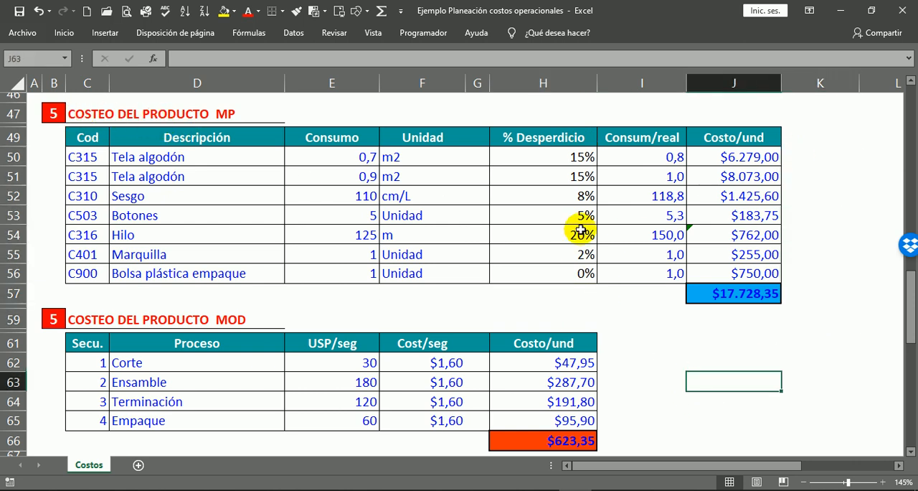
left_click(732, 316)
Examine the process costs and their total in the Costeo del producto MOD table.
scroll(775, 374, "down", 1)
scroll(775, 374, "down", 3)
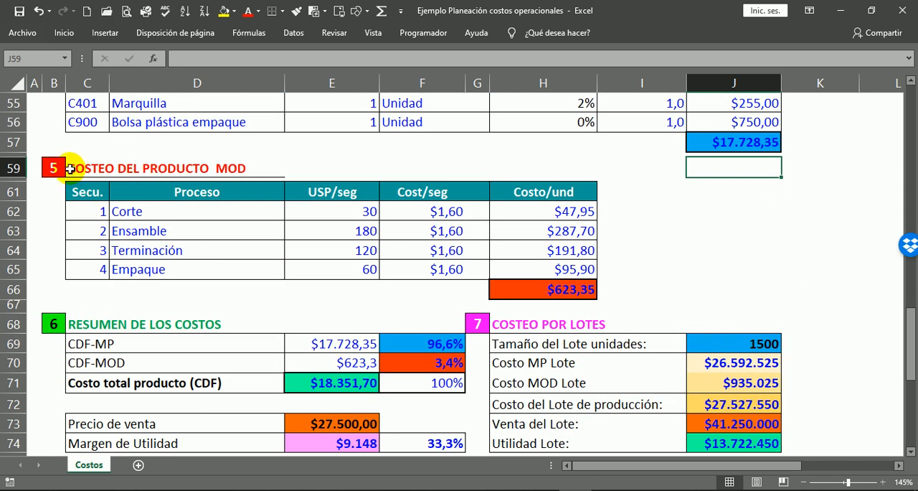
left_click(70, 168)
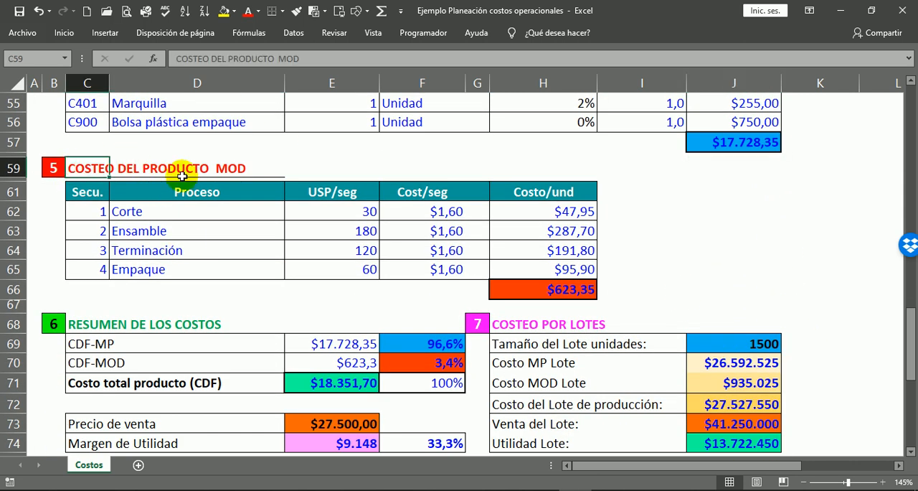
left_click(631, 289)
Review the CDF-MP and CDF-MOD costs and their percentage shares in the Resumen de los costos section.
scroll(576, 261, "down", 3)
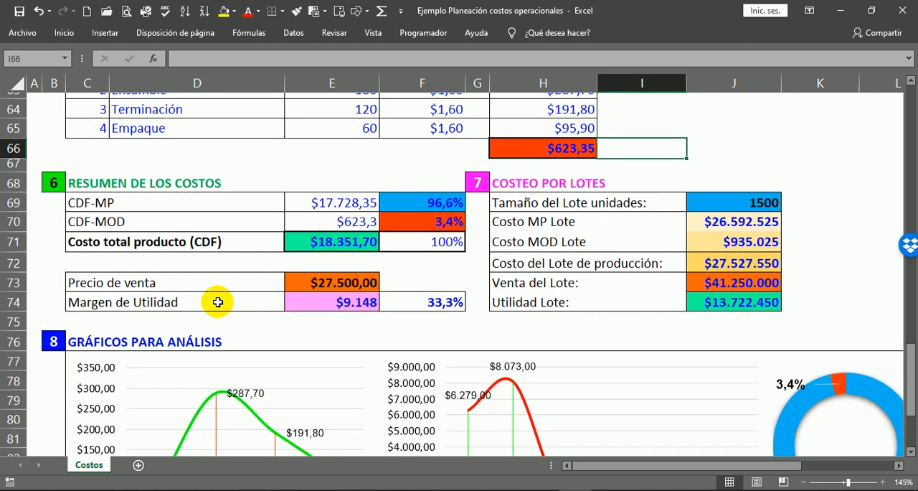
left_click(89, 177)
left_click_drag(89, 178, 452, 219)
left_click(356, 174)
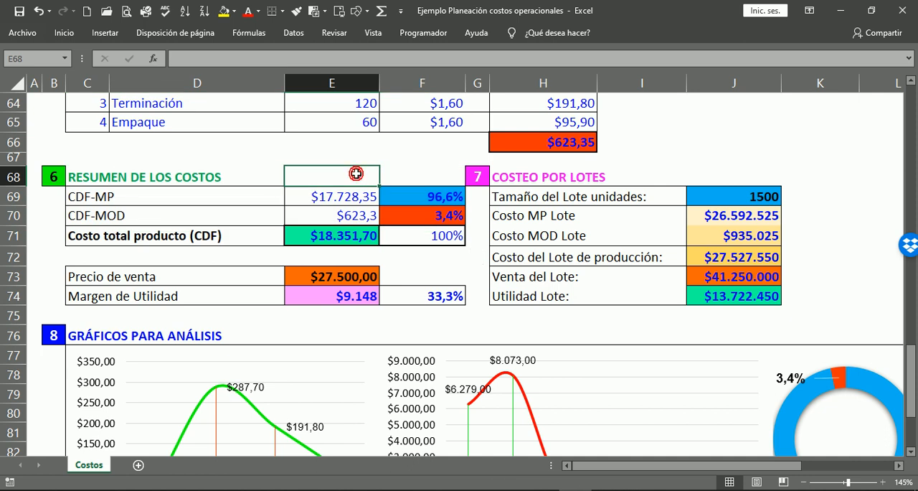
left_click(429, 181)
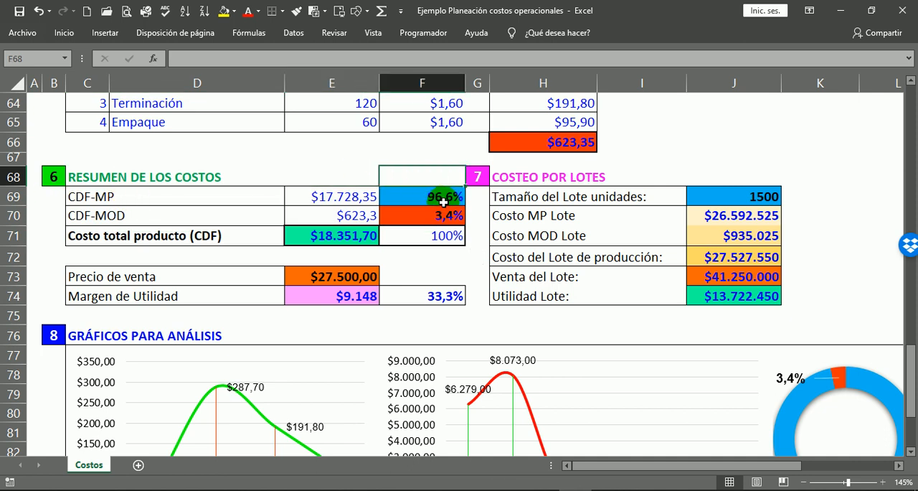
left_click(467, 201)
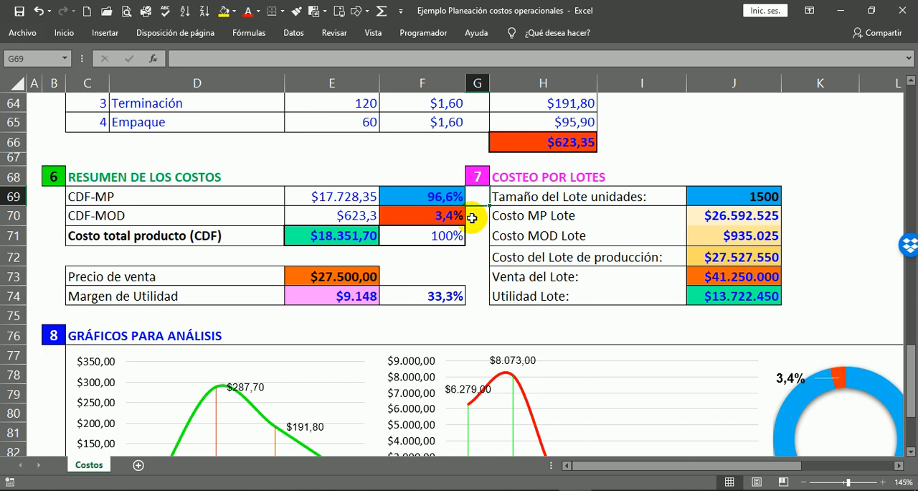
left_click(472, 217)
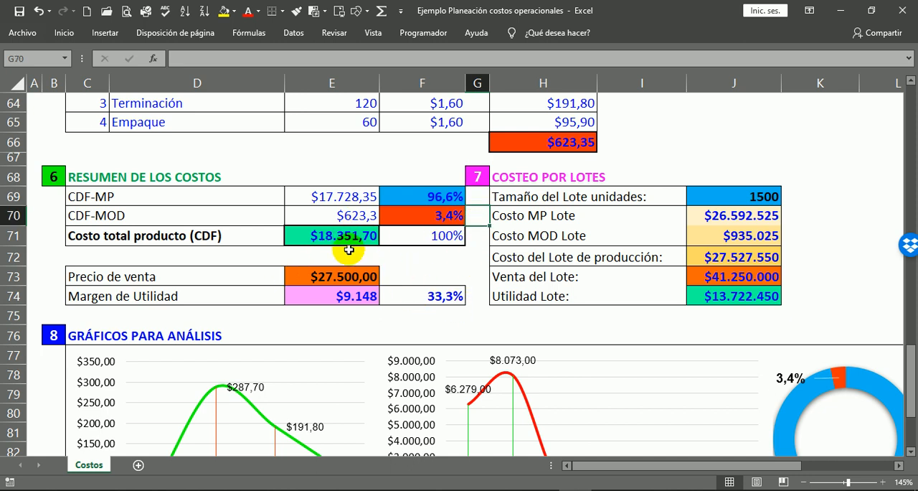
Check the Precio de venta and the Margen de Utilidad amount and percentage below the cost summary.
left_click(394, 277)
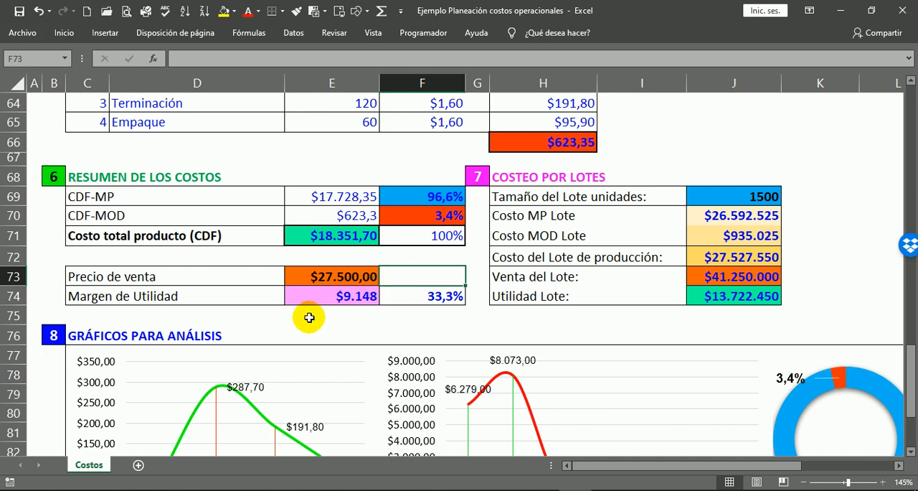
left_click(69, 278)
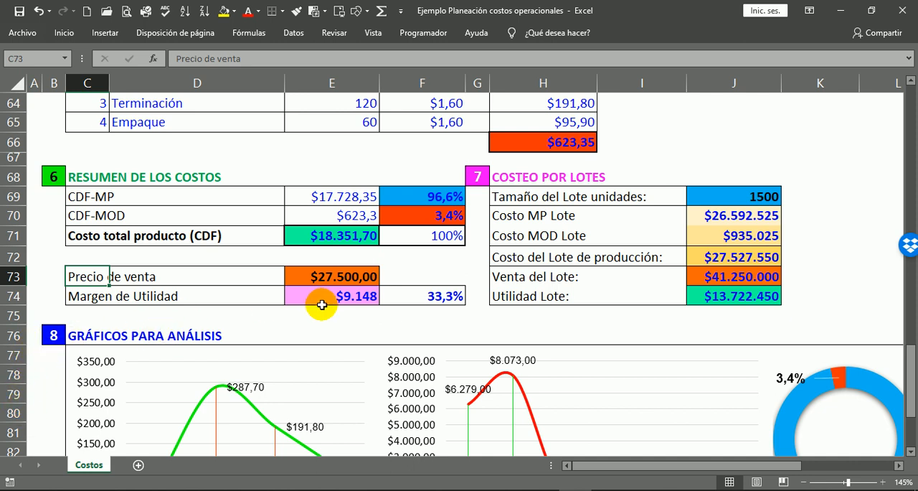
left_click(363, 314)
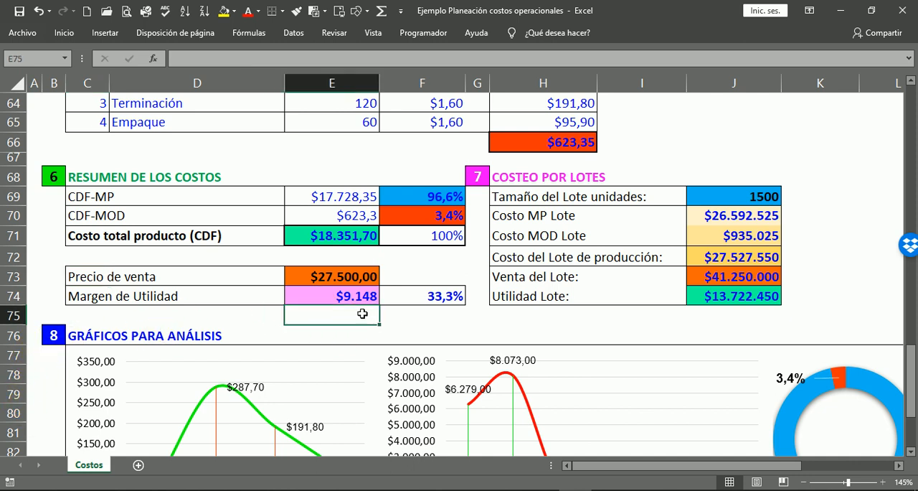
left_click(447, 307)
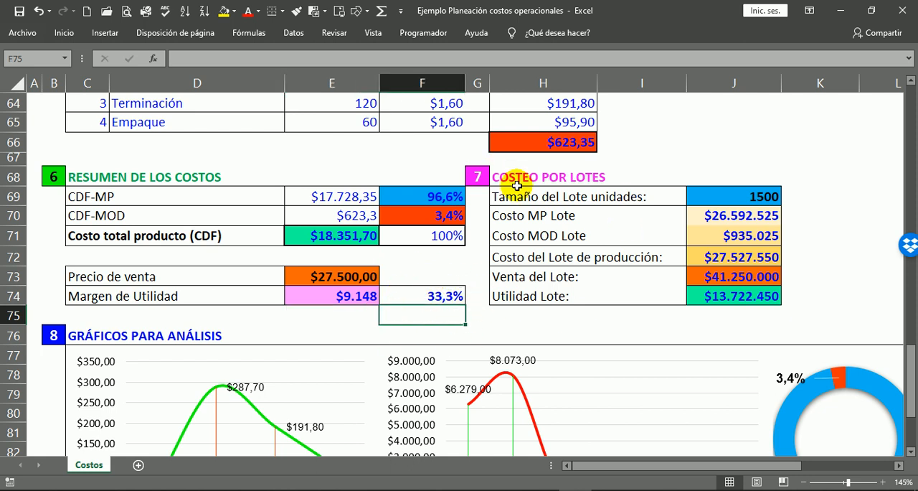
Review the lot size and the lot cost, sales and profit figures in the Costeo por lotes section.
left_click(515, 179)
left_click(793, 199)
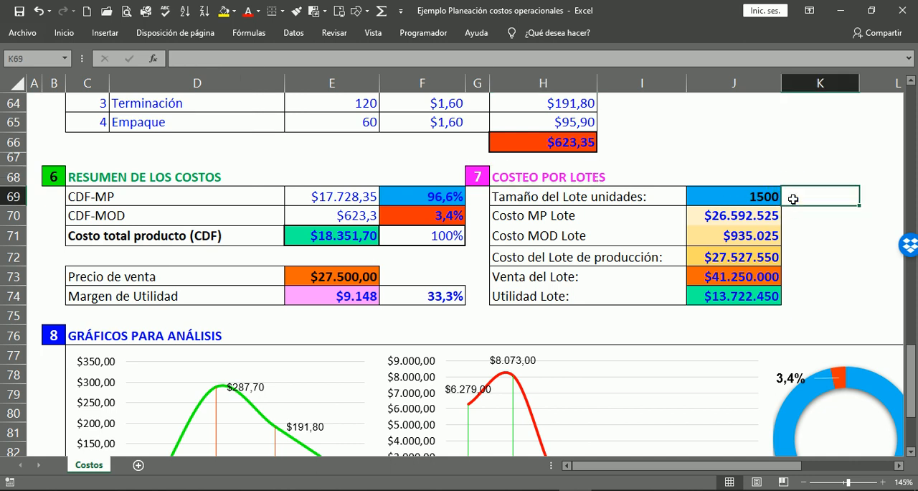
left_click(767, 197)
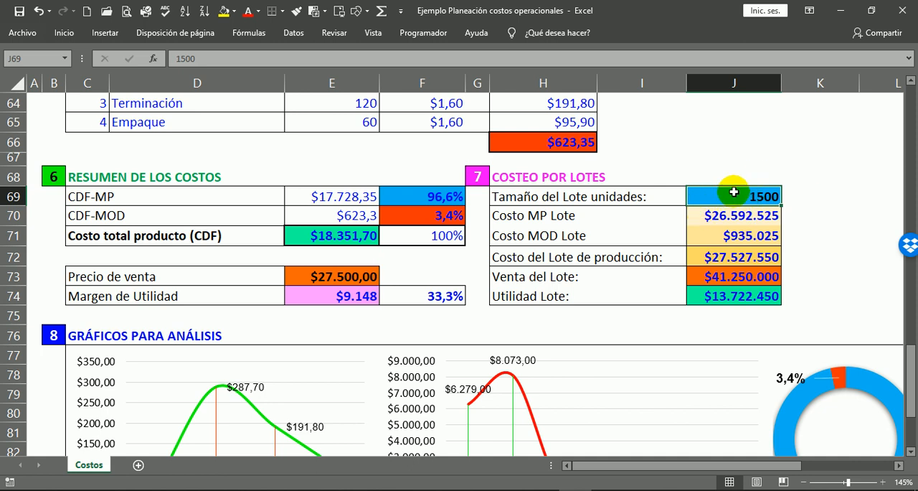
left_click_drag(793, 209, 794, 288)
Examine the charts in the Gráficos para análisis section and compare the doughnut chart with the CDF-MP percentage share.
scroll(795, 289, "down", 3)
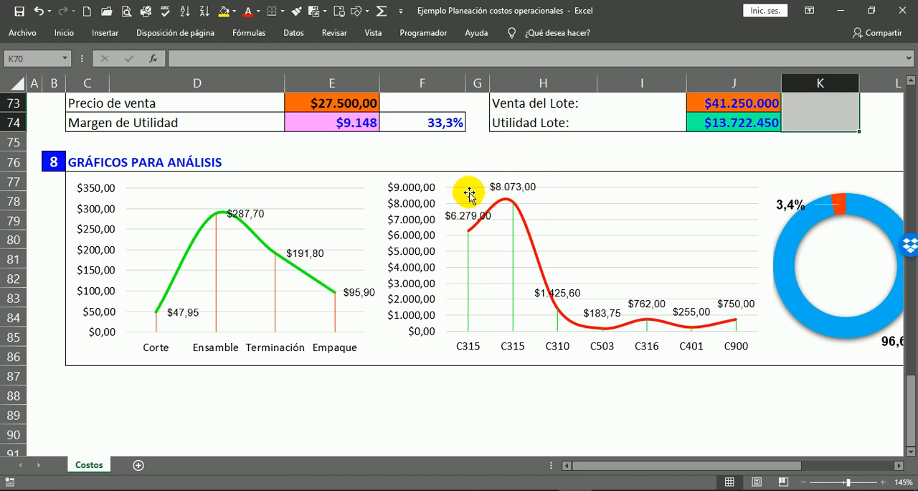
double_click(898, 465)
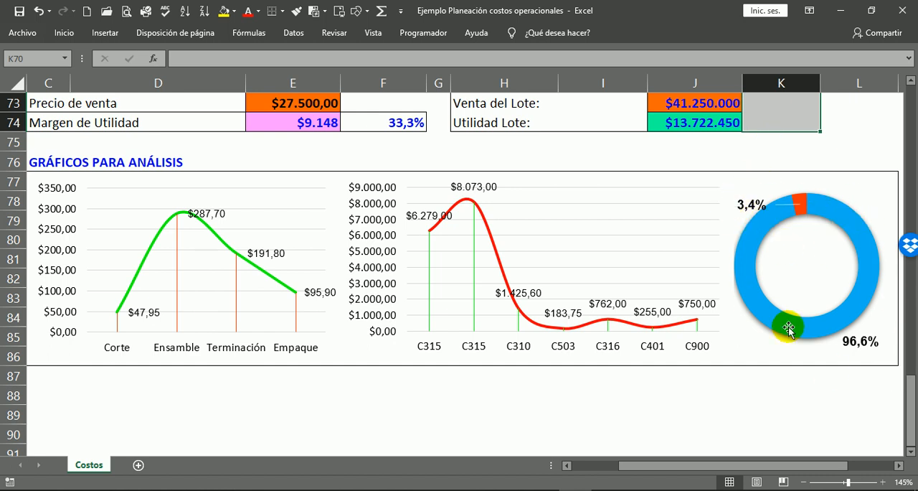
scroll(693, 246, "up", 2)
left_click(385, 137)
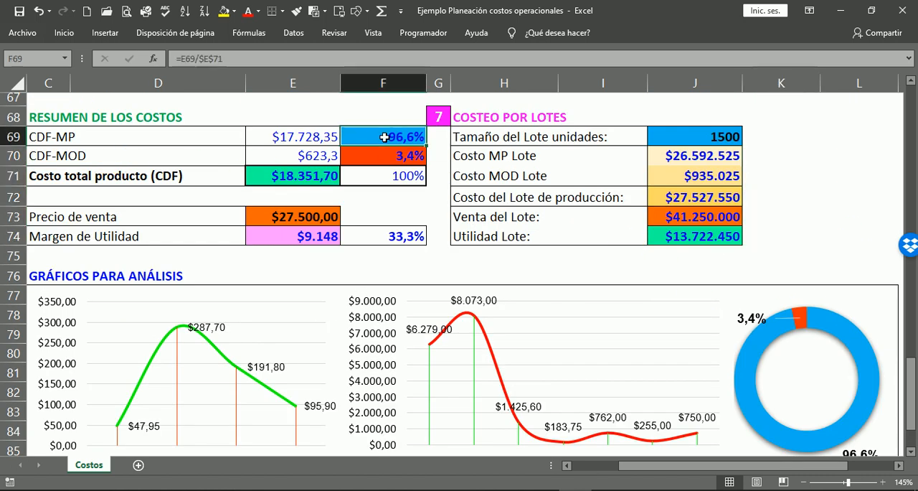
scroll(806, 394, "down", 1)
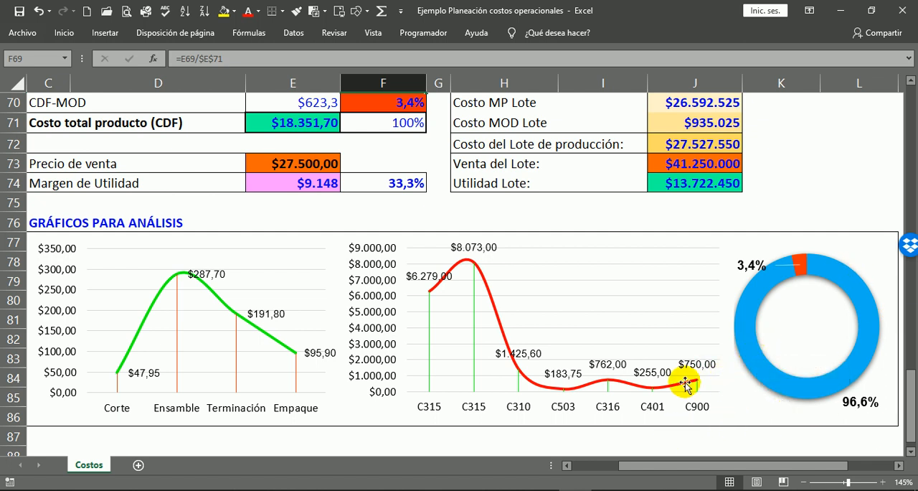
Switch to the Estructura base planeación costos workbook and look through its sections, from Ficha técnica to Costeo por lotes.
scroll(379, 173, "up", 5)
scroll(383, 177, "up", 18)
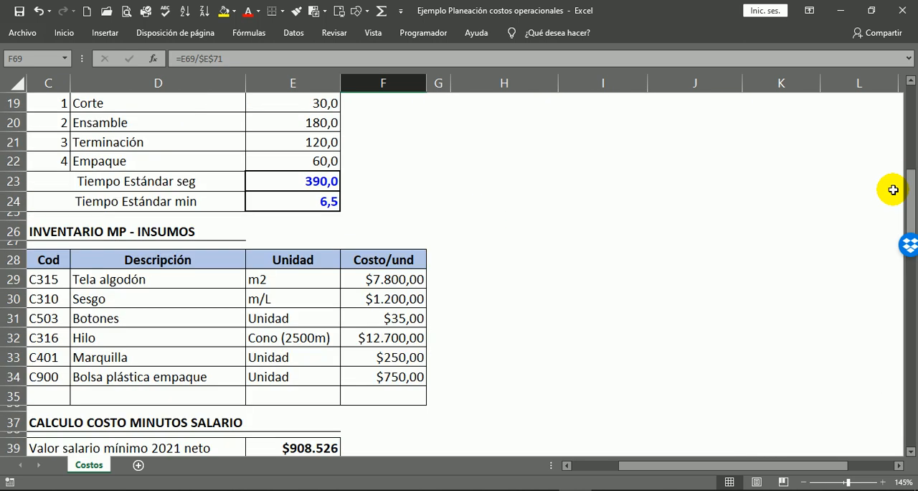
left_click_drag(631, 464, 558, 463)
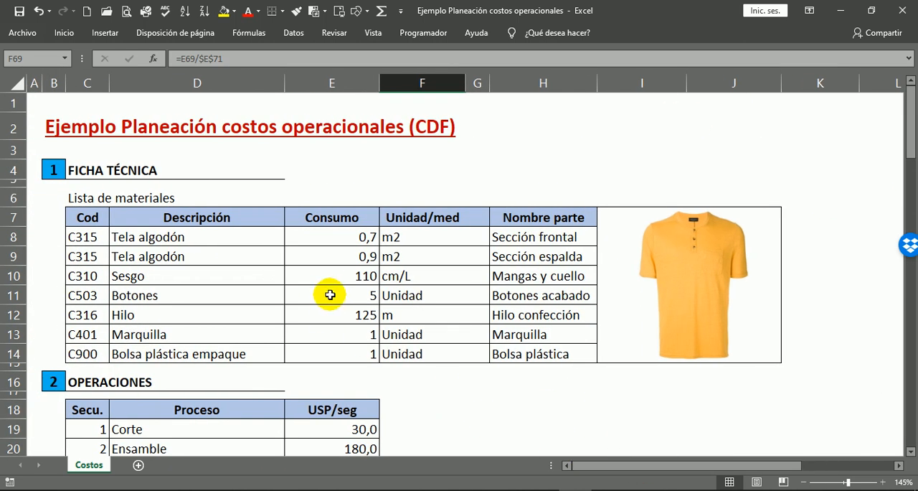
key("alt+Tab")
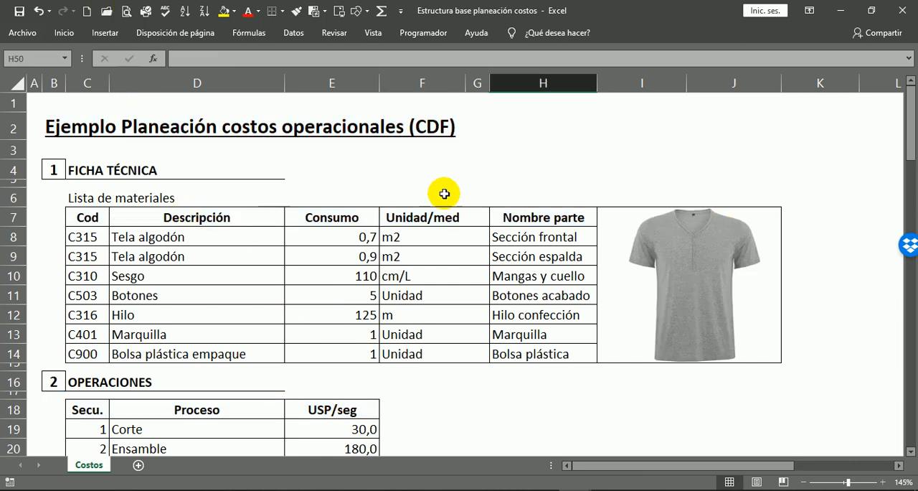
scroll(415, 183, "down", 12)
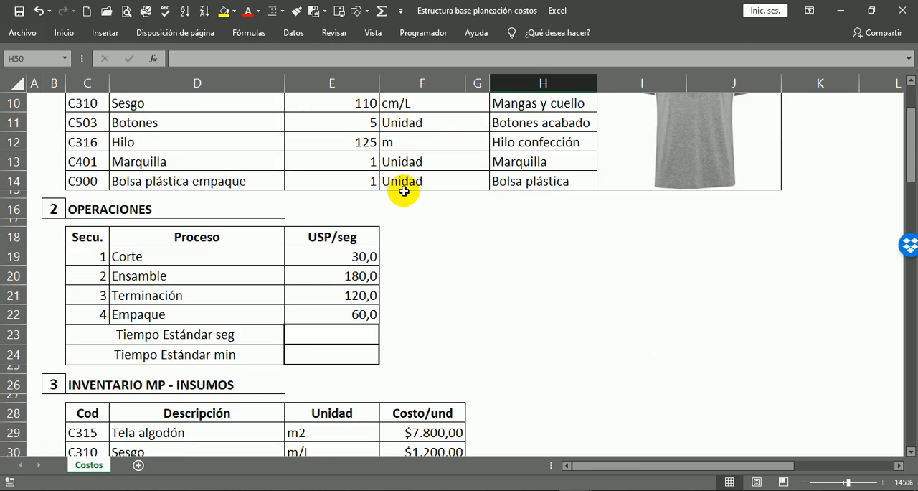
scroll(479, 293, "down", 9)
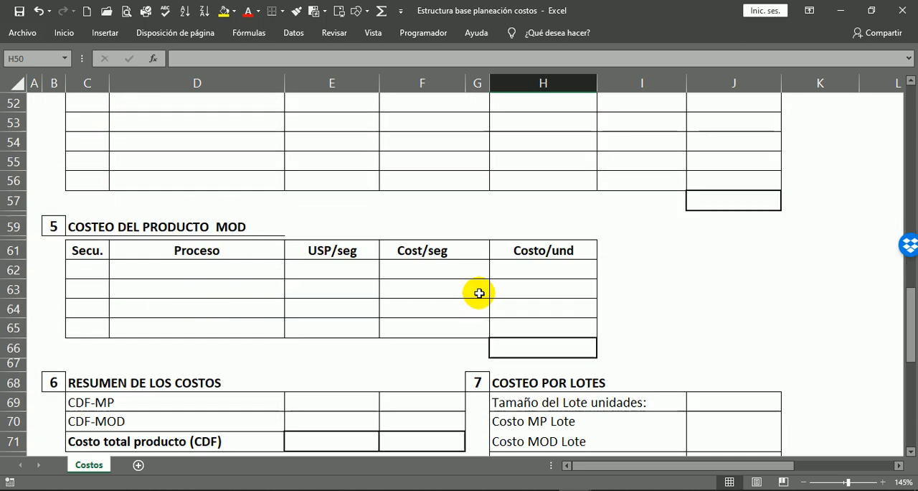
scroll(372, 187, "up", 3)
scroll(381, 145, "down", 7)
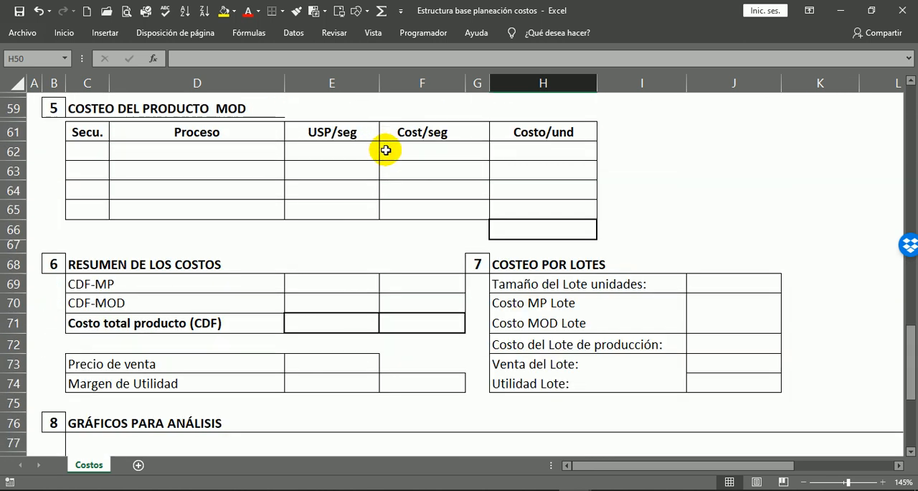
scroll(388, 246, "up", 11)
scroll(387, 270, "up", 14)
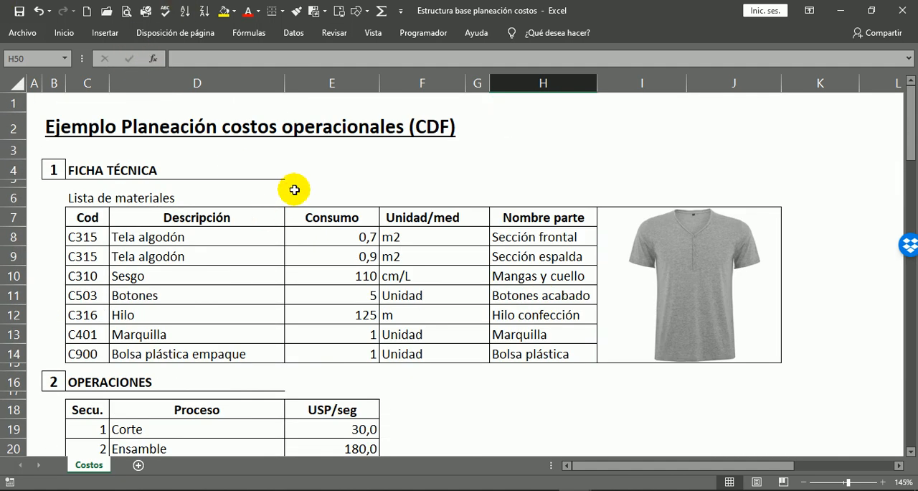
Fill the header row of the Lista de materiales table, from Cod to Nombre parte, with light blue.
left_click(80, 170)
left_click_drag(80, 215, 543, 217)
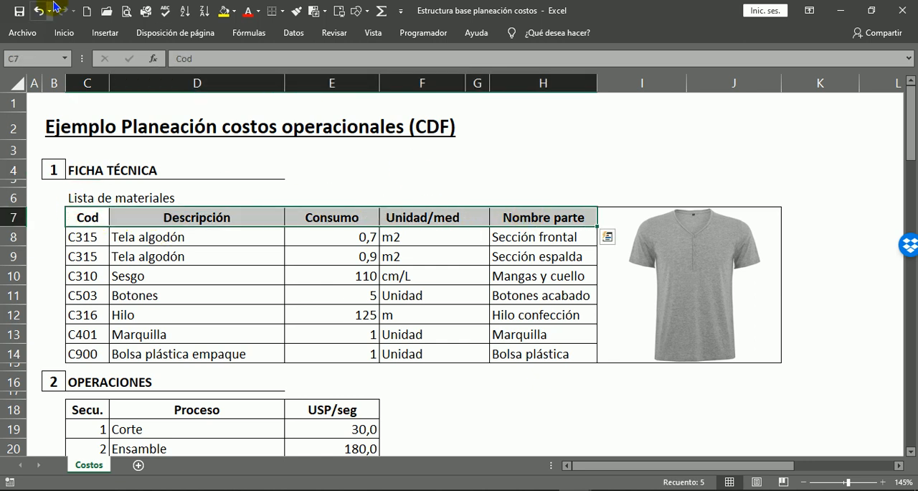
left_click(234, 13)
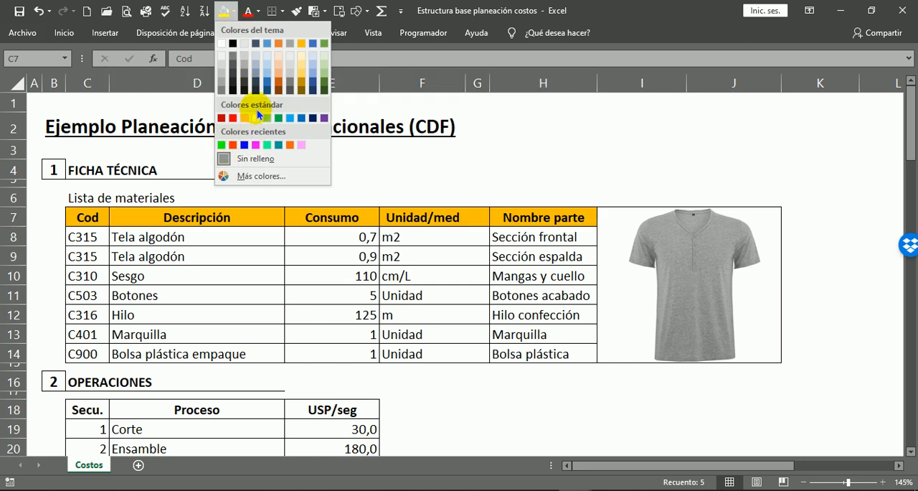
left_click(267, 81)
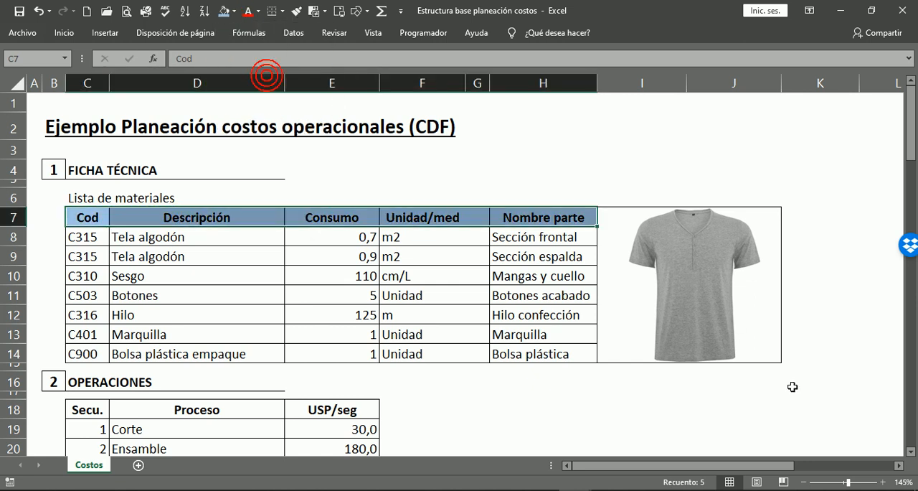
left_click(635, 408)
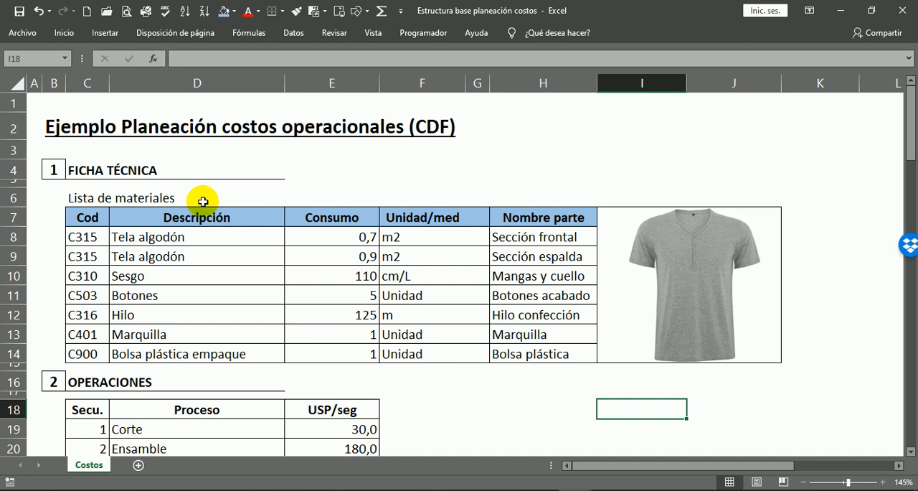
Review the material codes in the Cod column of the Lista de materiales table.
scroll(254, 351, "down", 1)
scroll(253, 350, "down", 1)
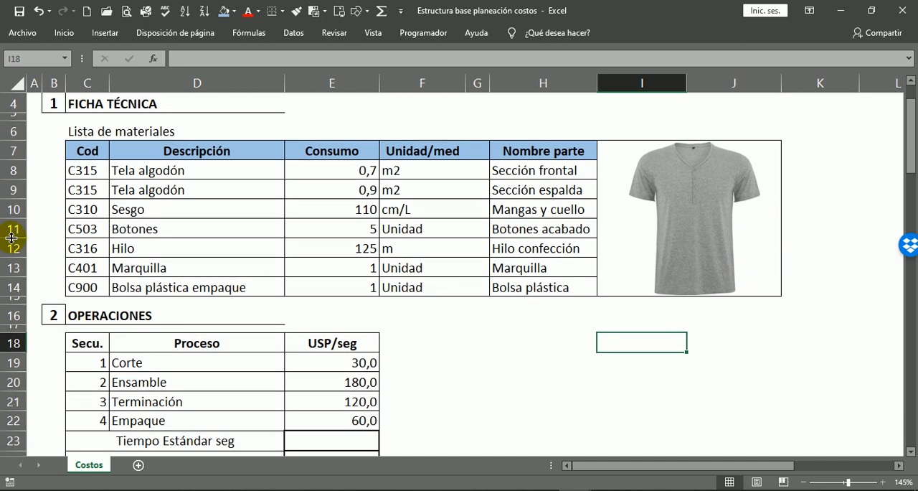
left_click_drag(85, 150, 87, 270)
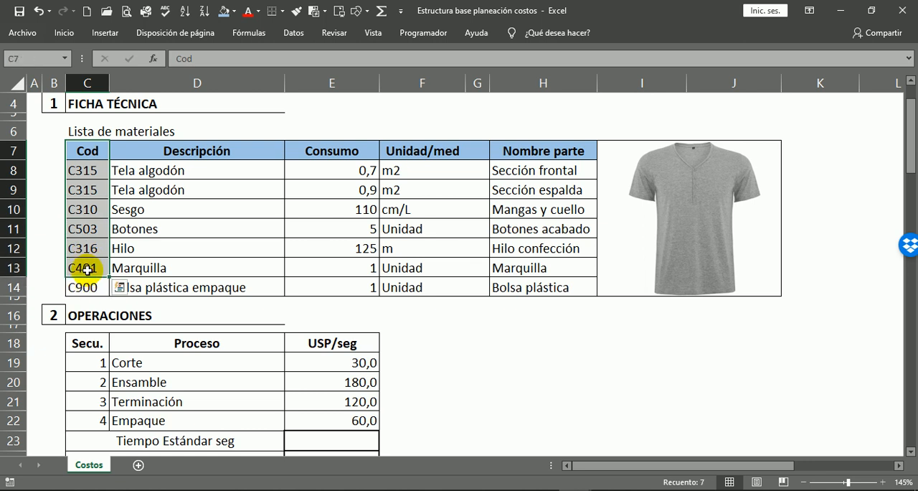
left_click(79, 167)
left_click_drag(87, 229, 94, 249)
left_click(105, 292)
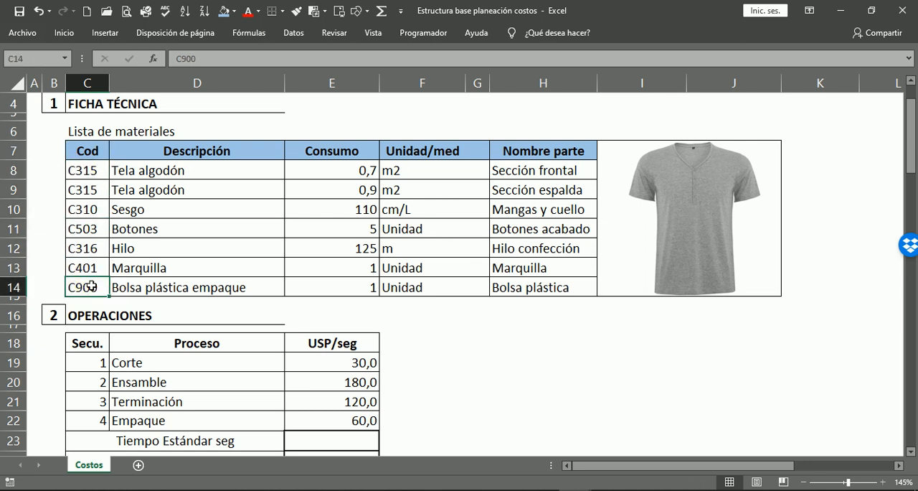
left_click_drag(91, 285, 85, 270)
left_click(68, 160)
left_click(114, 220)
left_click(107, 185)
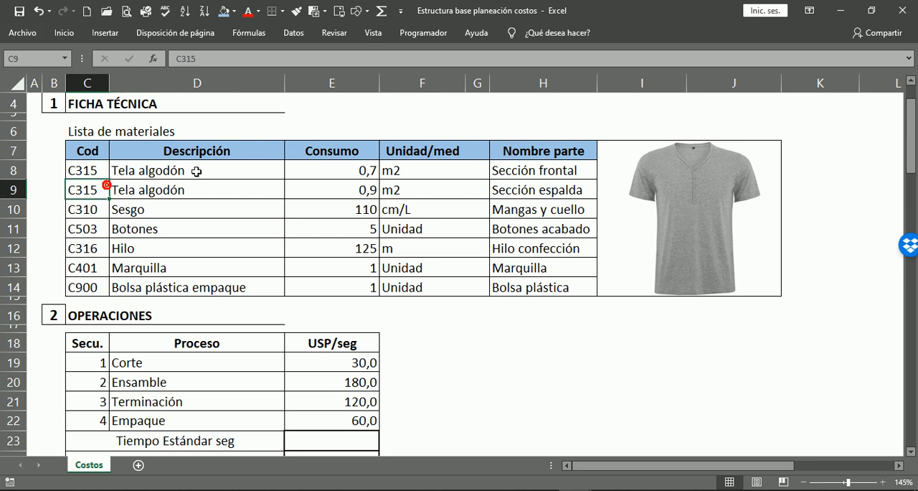
Go through the Descripción column of the materials list, from Tela algodón to Bolsa plástica empaque.
left_click(208, 153)
left_click(149, 171)
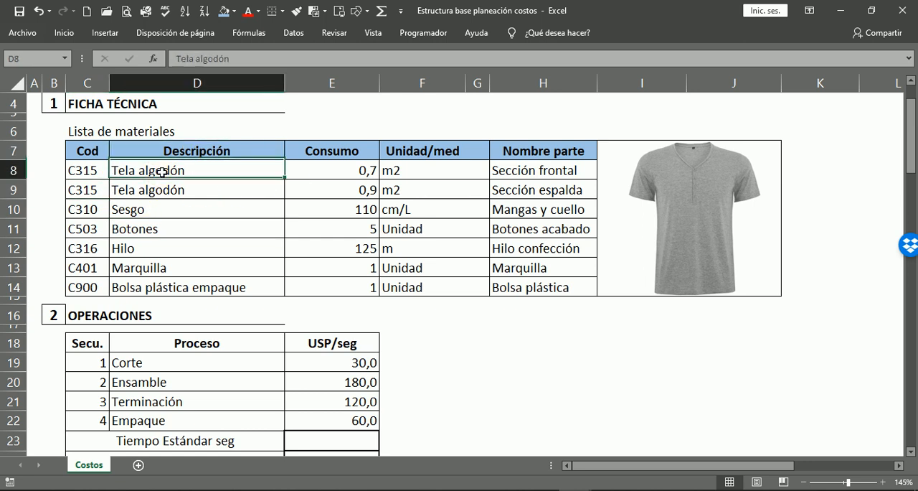
left_click(152, 190)
left_click(150, 212)
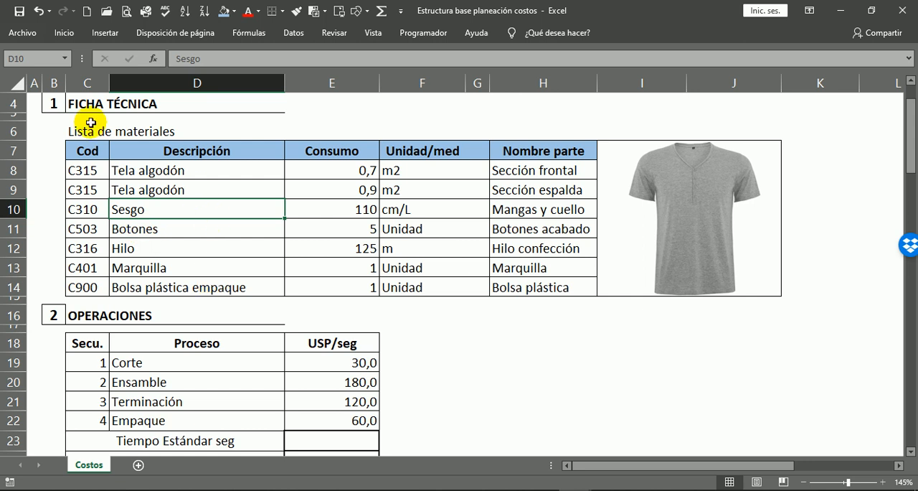
left_click(154, 229)
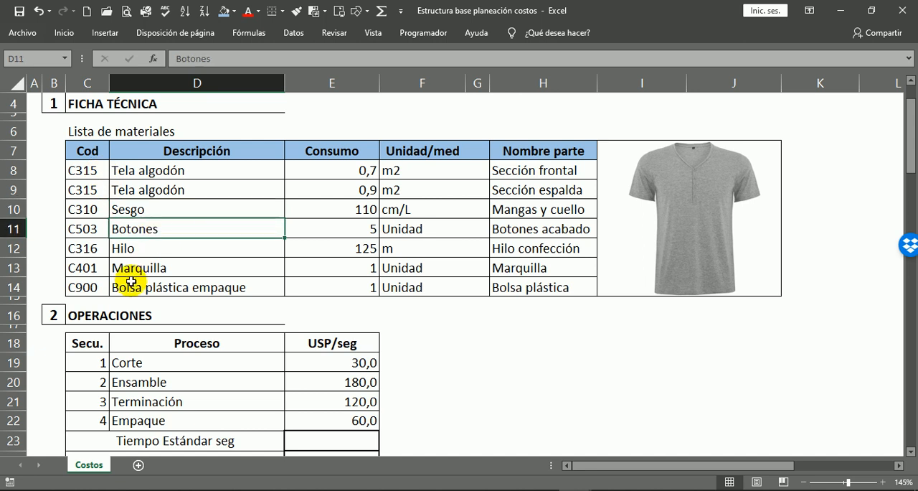
left_click(174, 248)
left_click(174, 273)
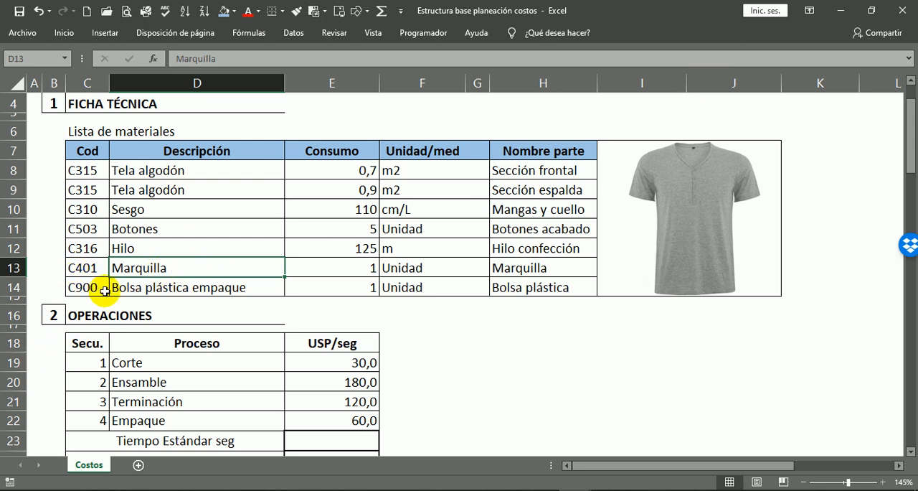
left_click(140, 289)
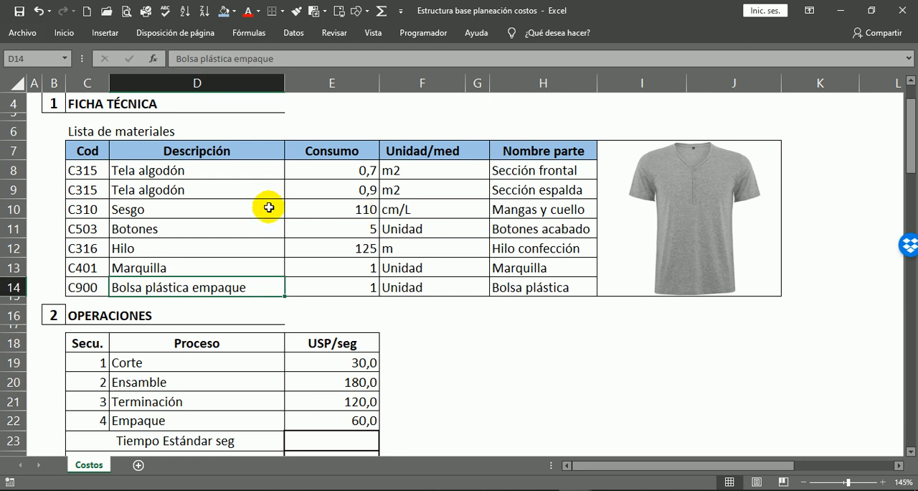
Examine the consumption quantities of all materials in the Consumo column.
left_click(353, 188)
left_click(356, 208)
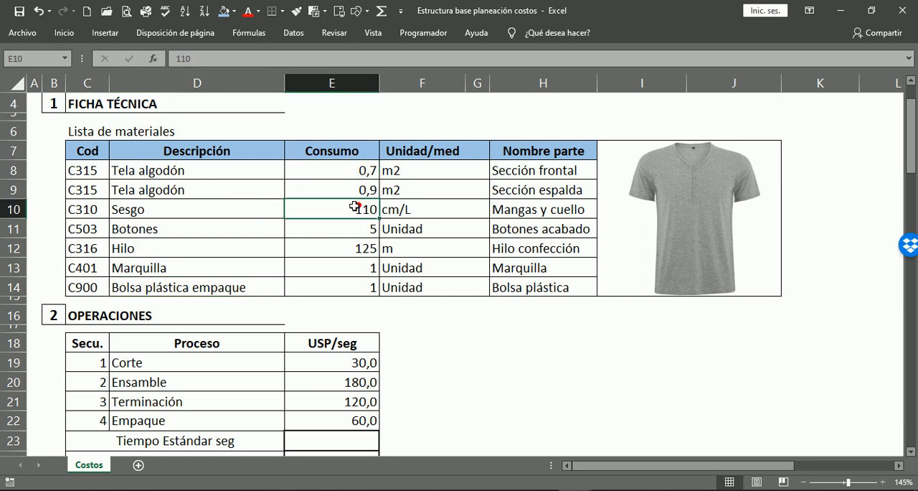
left_click(340, 231)
left_click(363, 285)
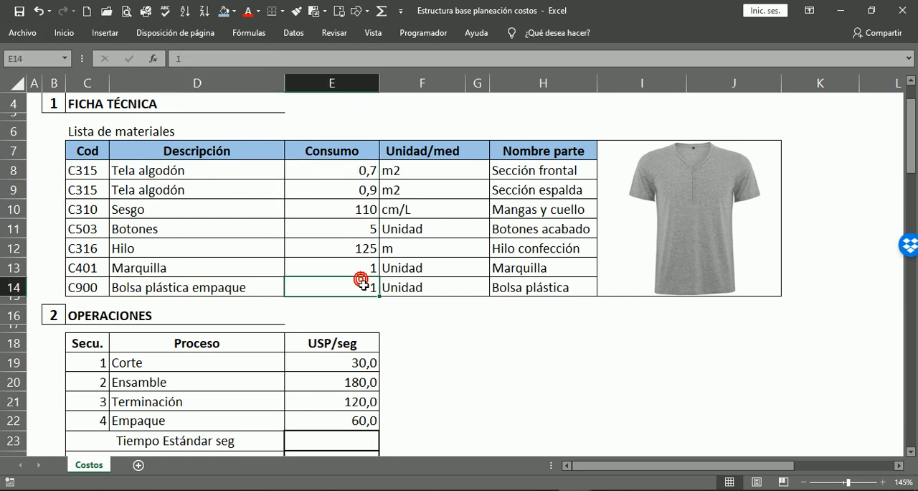
left_click_drag(358, 170, 358, 287)
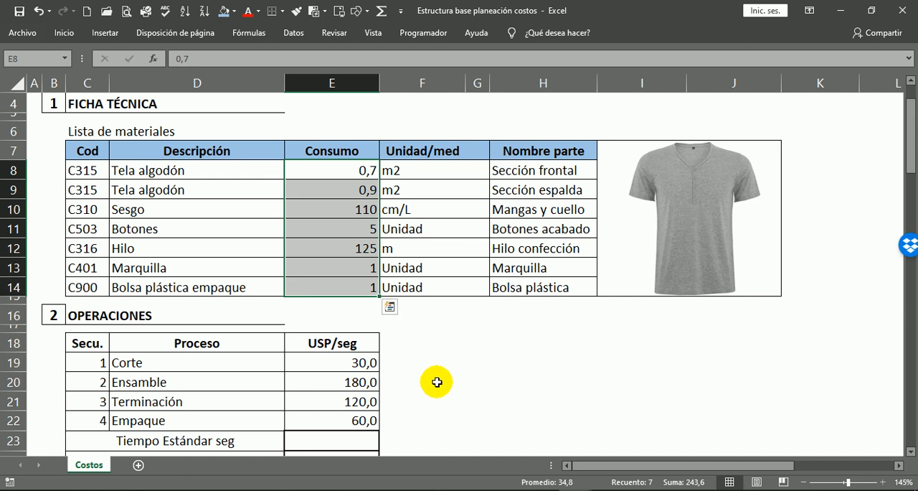
Check the unit of measure of each material in the Unidad/med column.
left_click(405, 169)
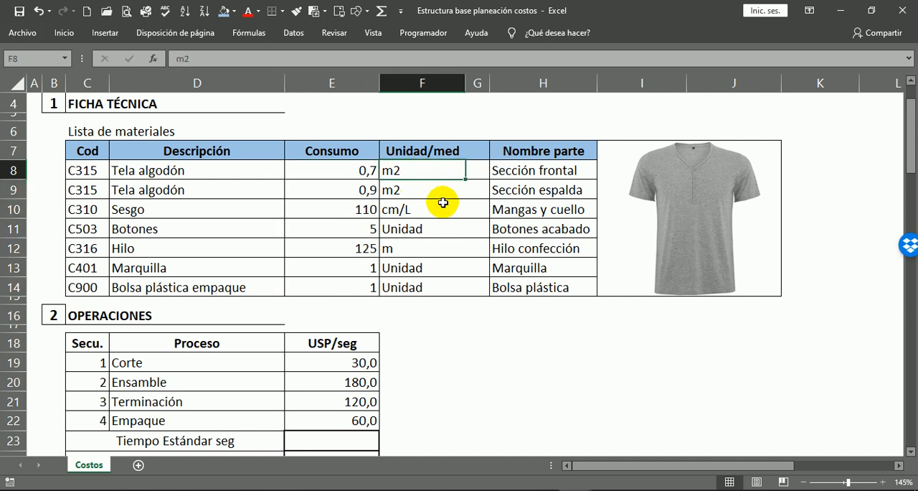
left_click(407, 191)
left_click(423, 210)
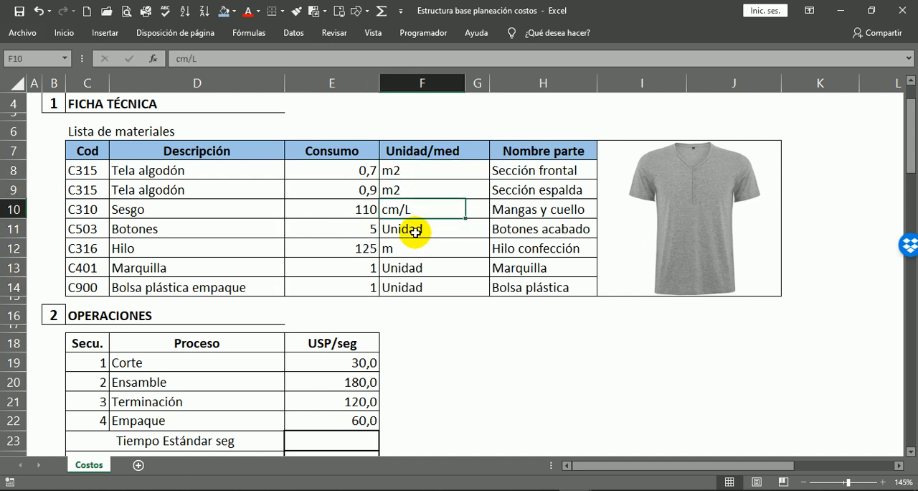
left_click(416, 232)
left_click(393, 248)
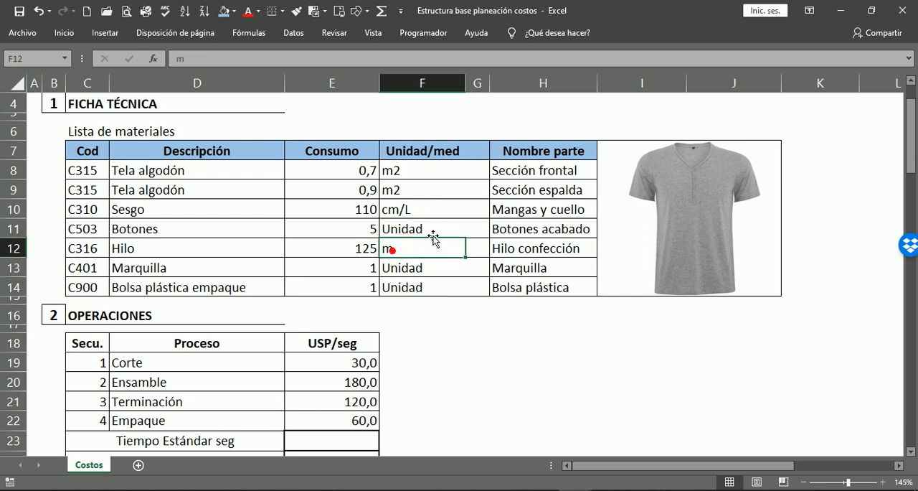
left_click(407, 270)
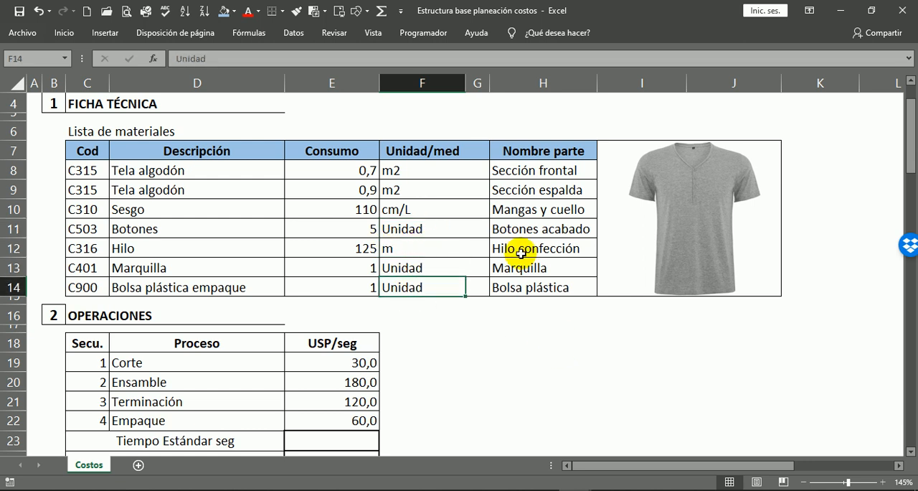
Go through the garment part names in the Nombre parte column, from Sección frontal to Bolsa plástica.
left_click(518, 171)
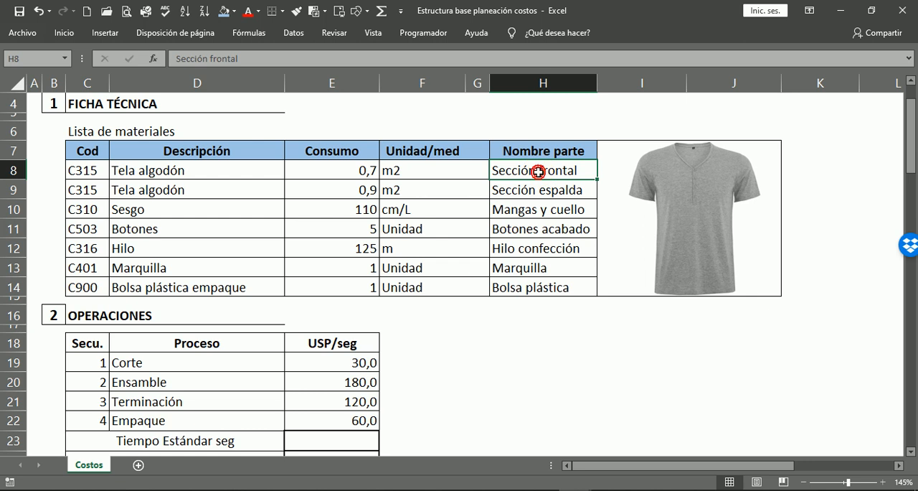
left_click(565, 187)
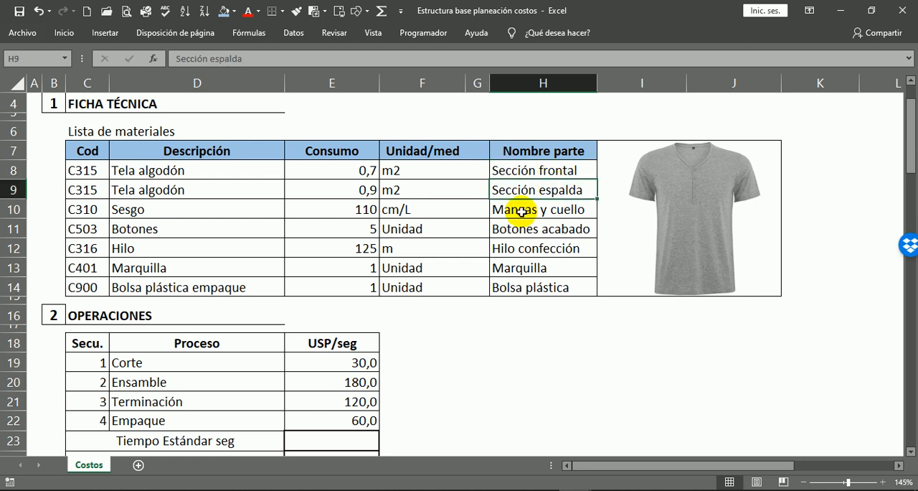
left_click(513, 210)
left_click(517, 235)
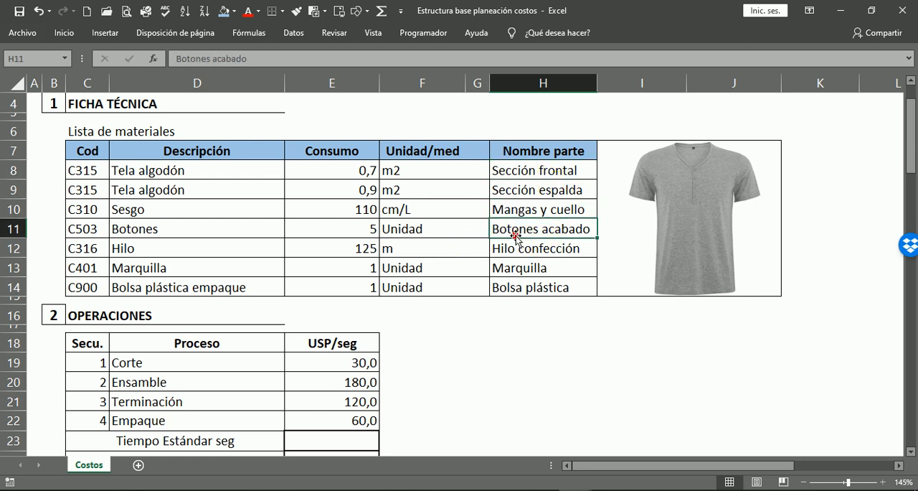
left_click(518, 249)
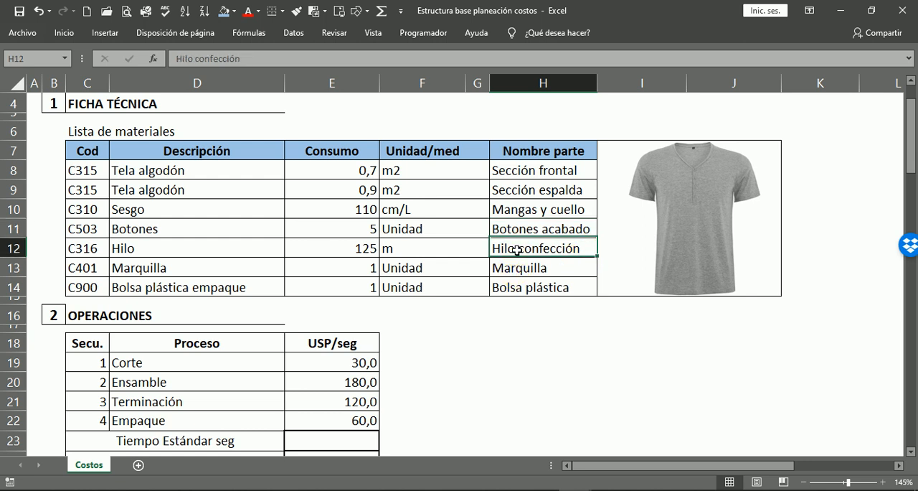
left_click(547, 266)
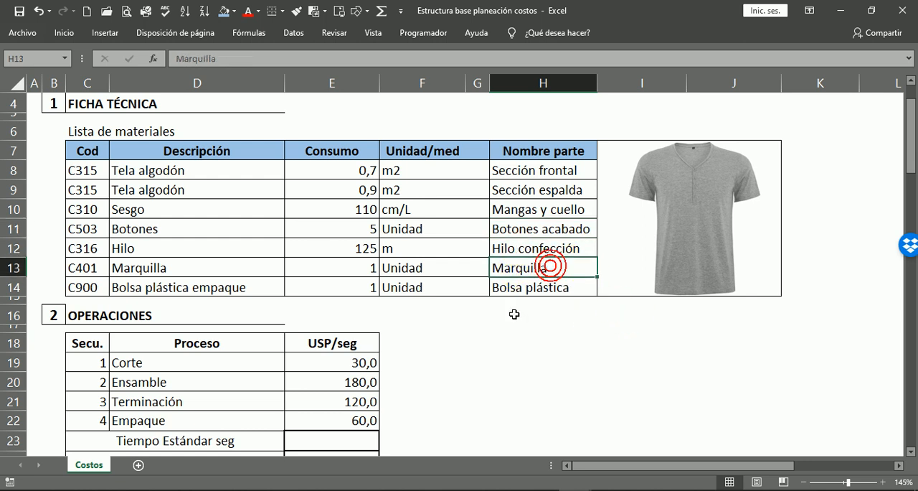
left_click(524, 288)
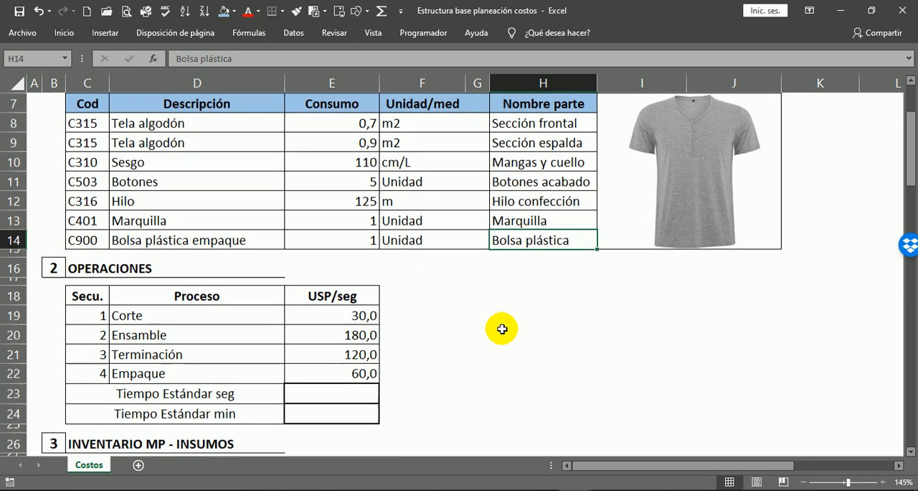
Fill the OPERACIONES table's header row, Secu. to USP/seg, with a light gold theme color.
scroll(502, 330, "down", 3)
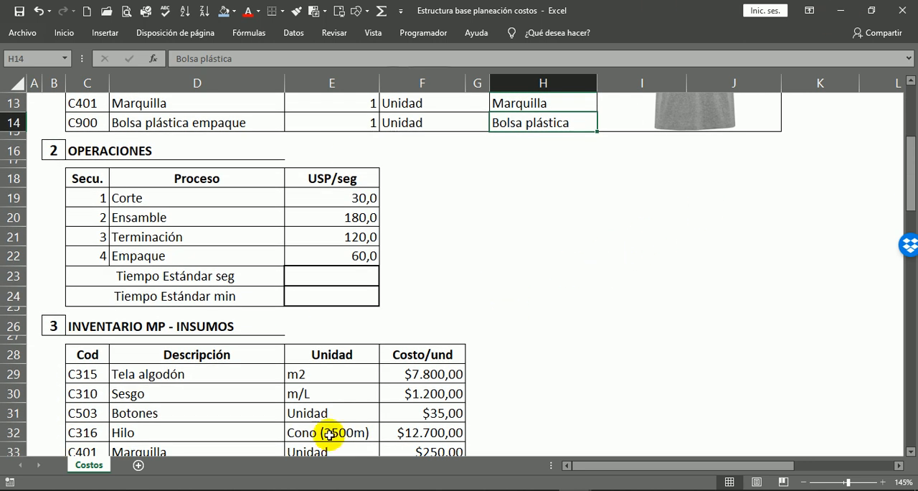
left_click_drag(86, 180, 335, 180)
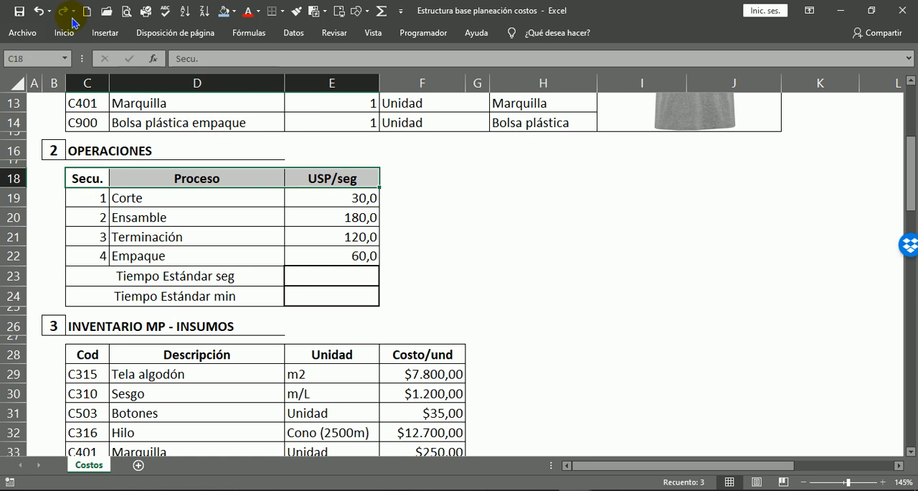
left_click(234, 13)
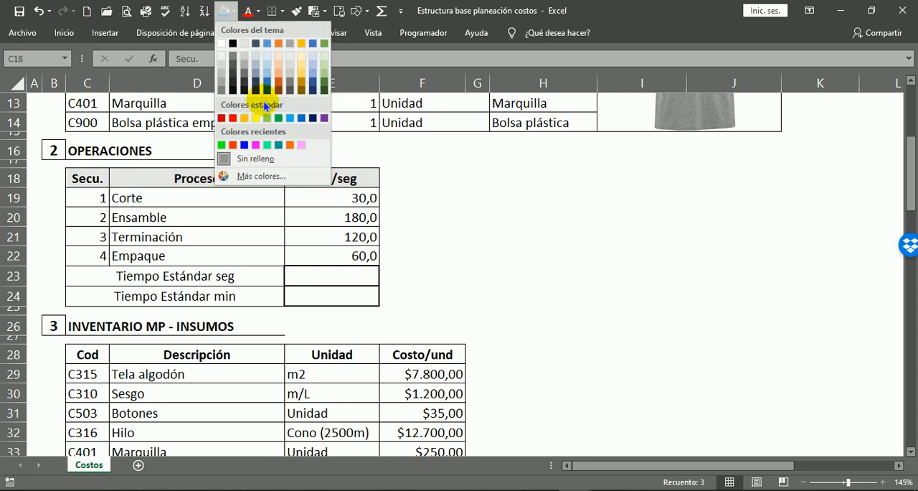
left_click(302, 72)
left_click(589, 264)
left_click(482, 197)
Review the four operations in the Proceso column: Corte, Ensamble, Terminación and Empaque.
scroll(489, 219, "down", 1)
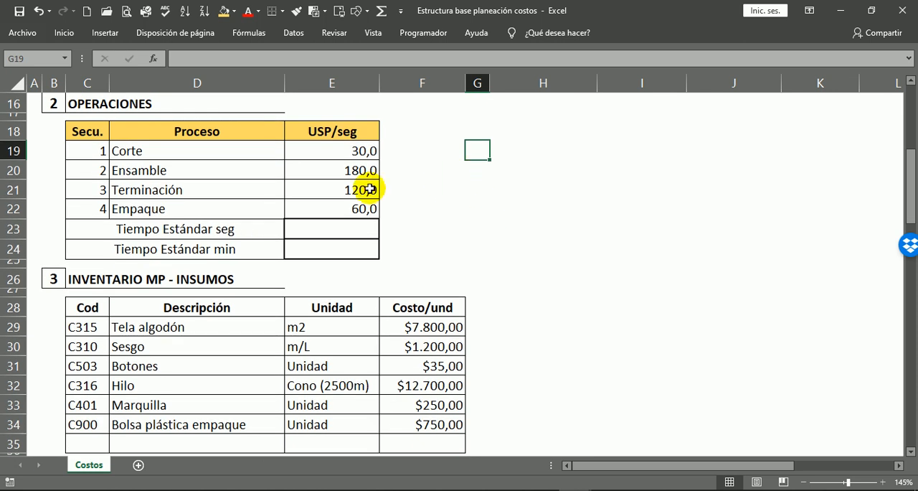
left_click(127, 151)
left_click(138, 172)
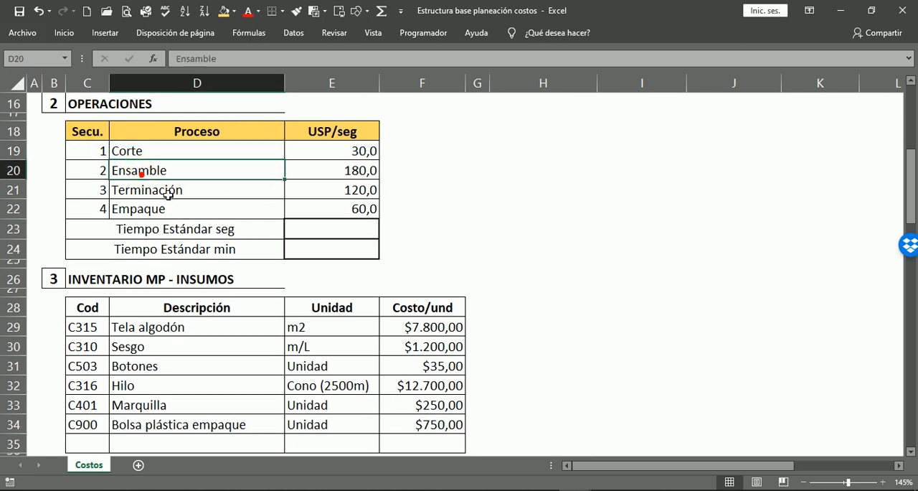
left_click(162, 192)
left_click(155, 211)
Examine the time in seconds of each operation in the USP/seg column.
left_click(350, 151)
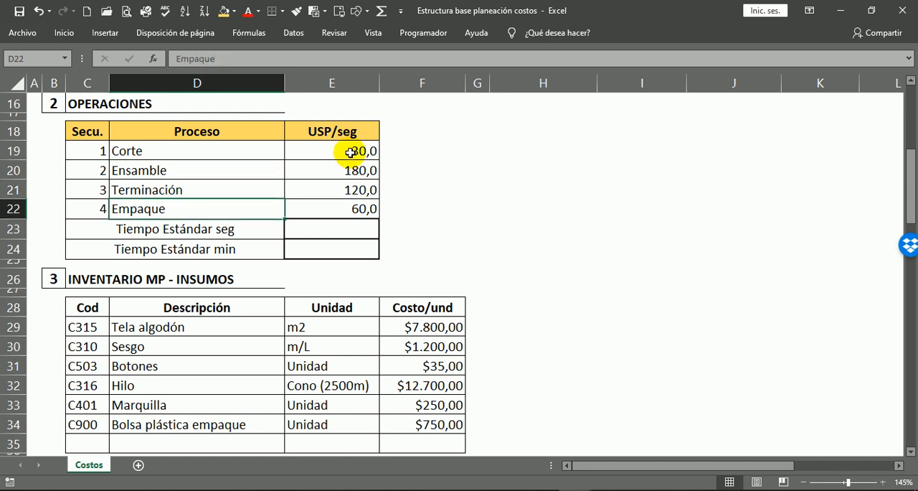
left_click(344, 171)
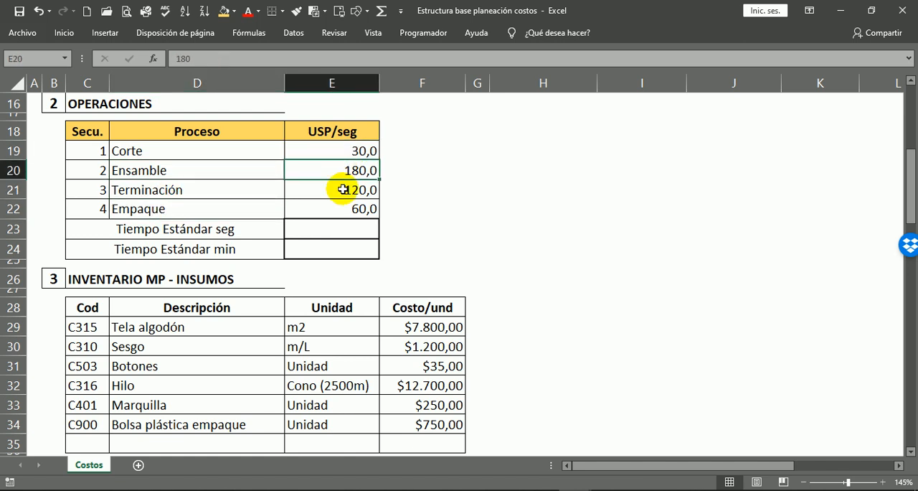
left_click(344, 188)
left_click(366, 209)
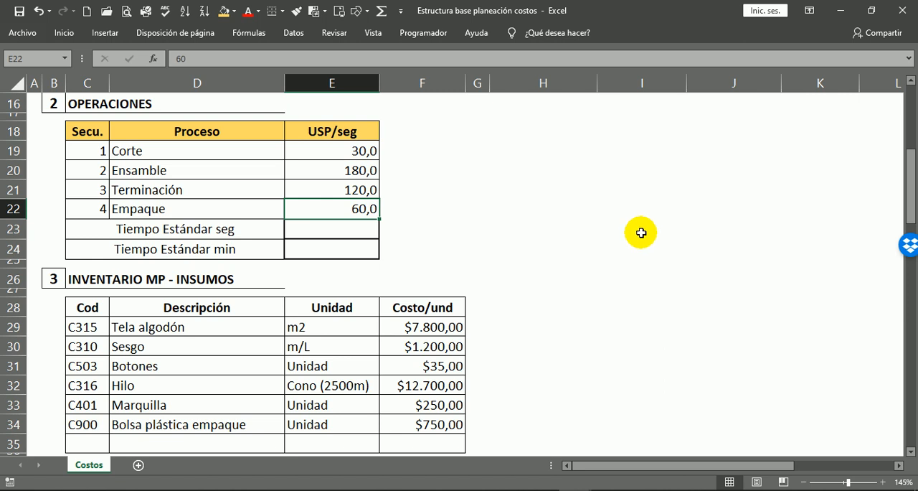
left_click(453, 179)
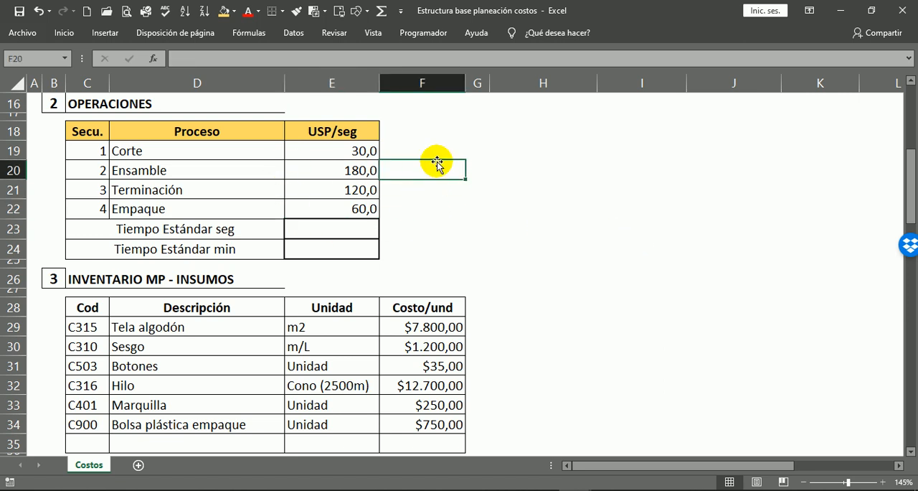
left_click(355, 170)
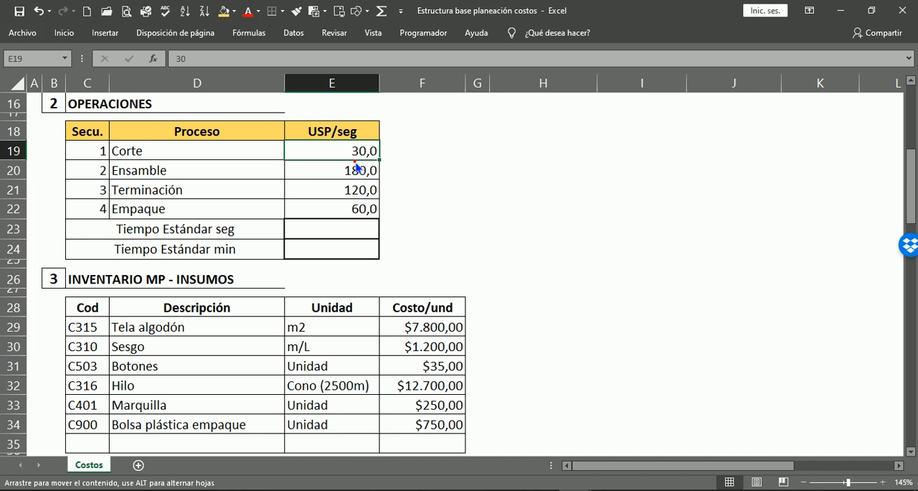
Total the operation times in the Tiempo Estándar seg cell with =SUMA(E19:E22) and check the formula's range.
left_click(343, 229)
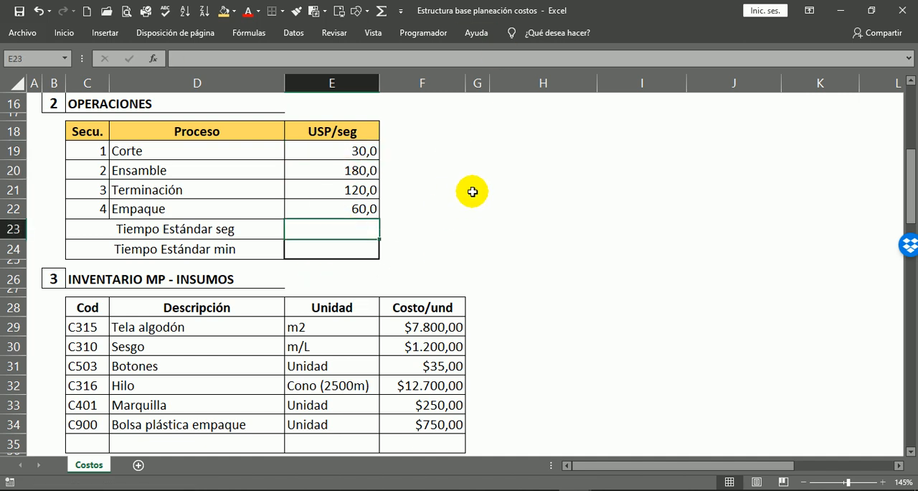
left_click(381, 11)
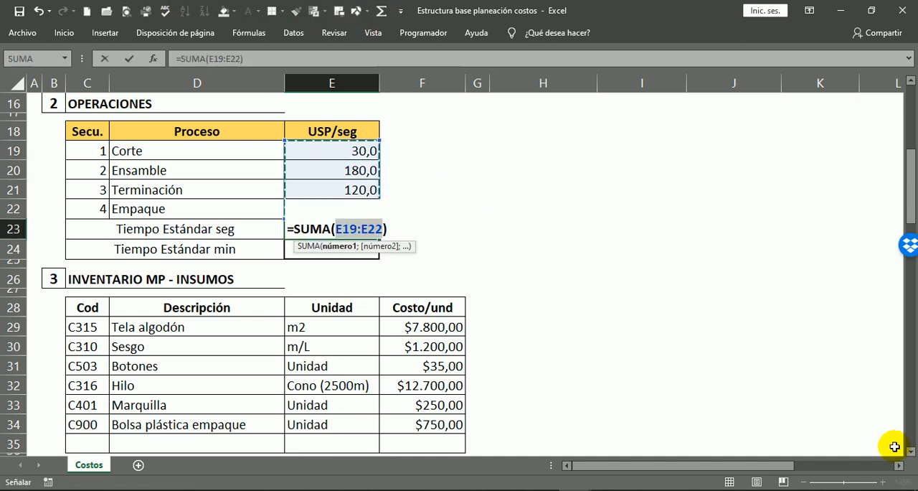
key("Return")
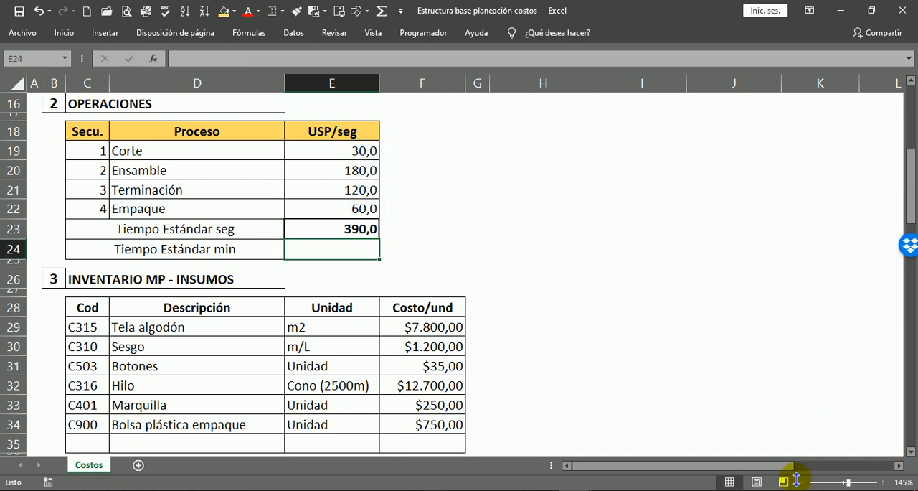
left_click(329, 234)
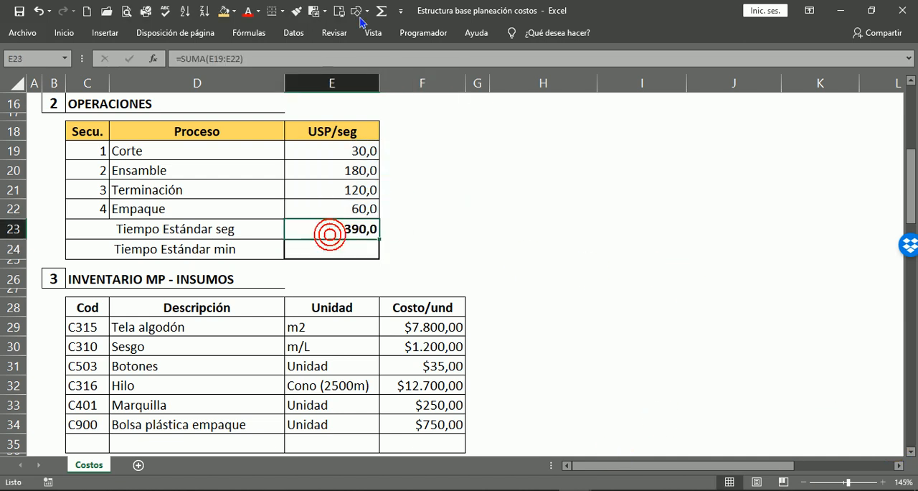
double_click(327, 230)
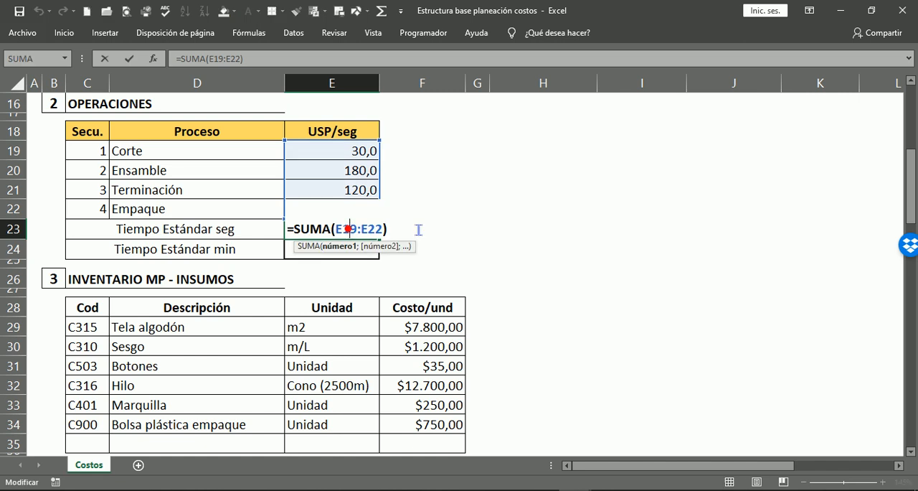
key("Escape")
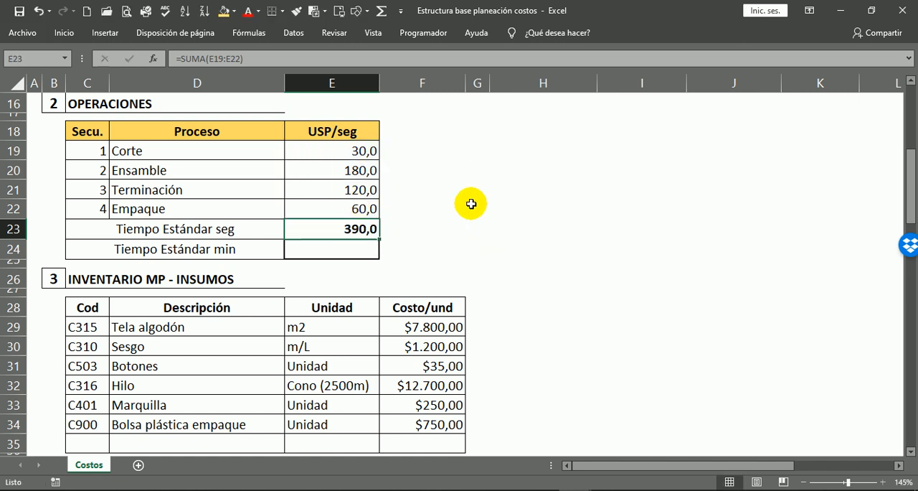
left_click(342, 252)
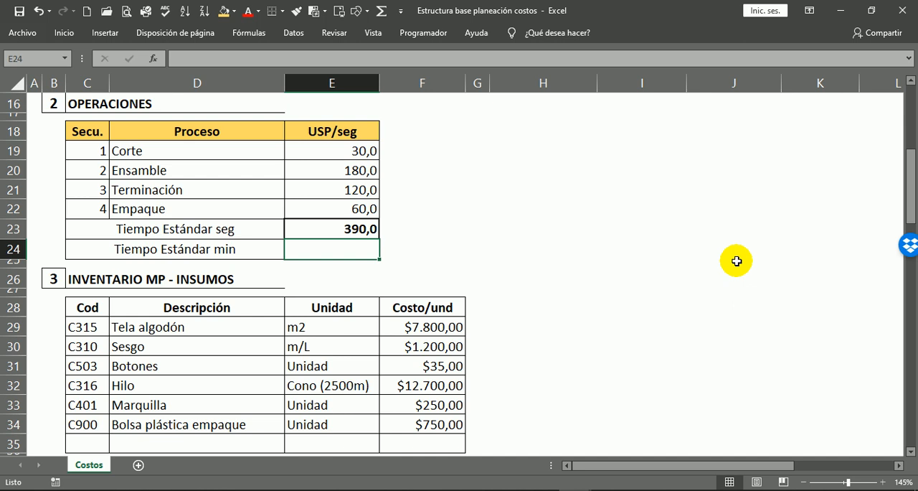
type("=")
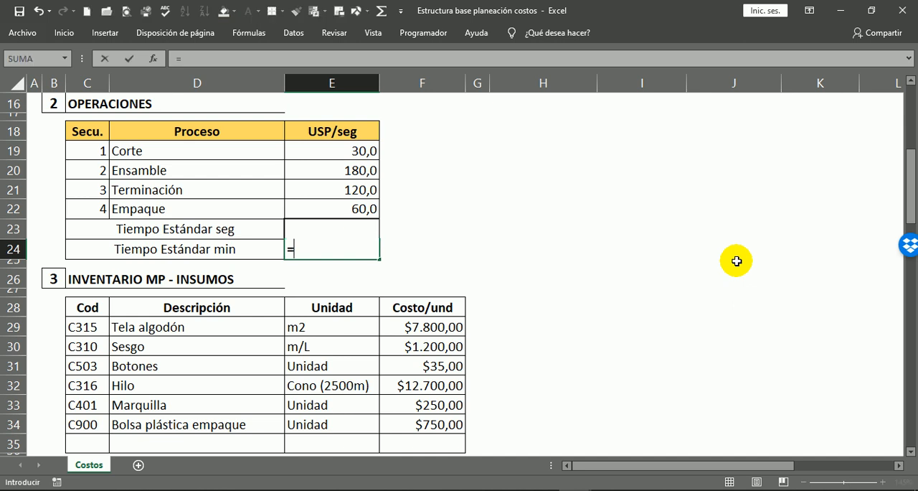
key("Escape")
left_click(418, 249)
Convert the standard time to minutes by entering =E23/60 in the Tiempo Estándar min cell, E24.
left_click(353, 252)
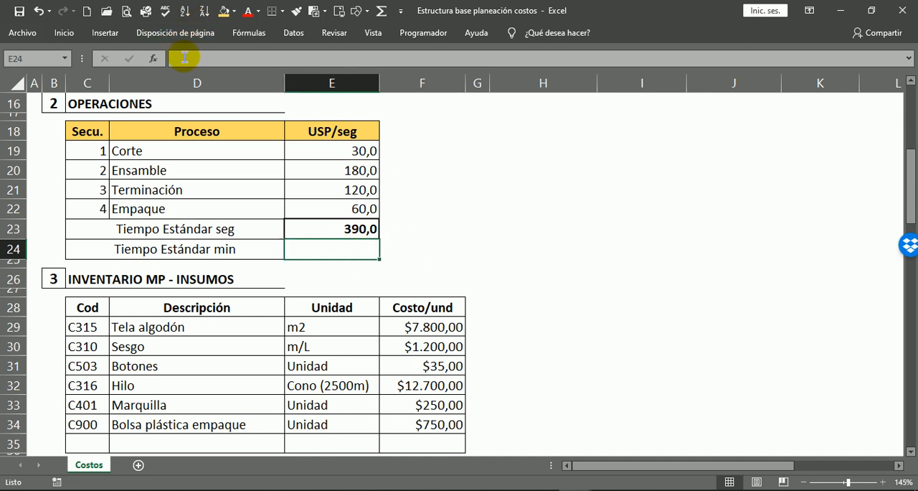
left_click(184, 57)
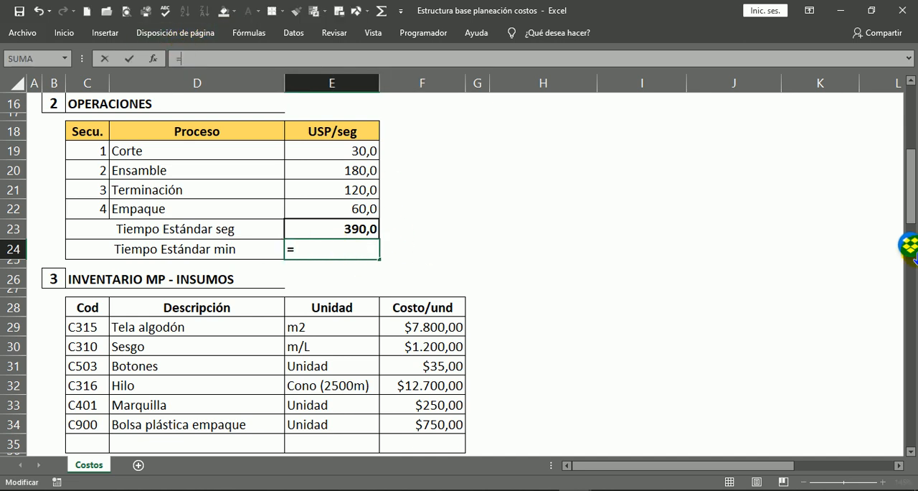
left_click(366, 229)
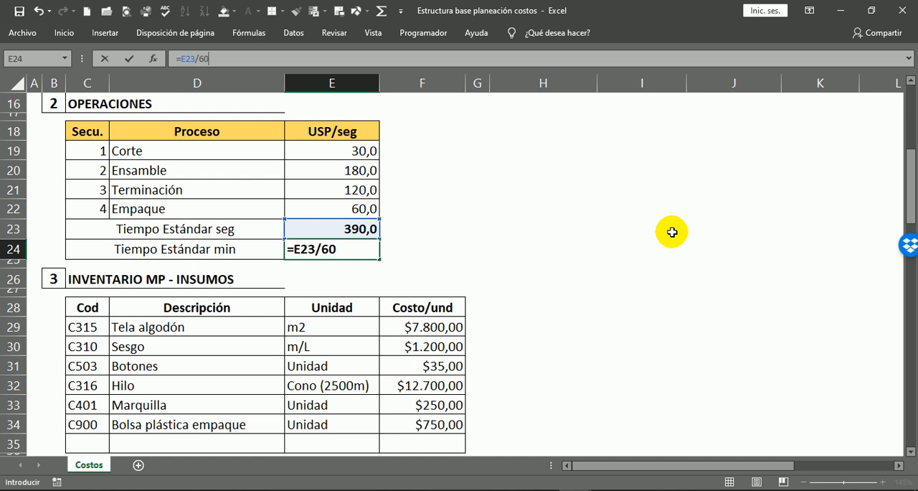
key("Return")
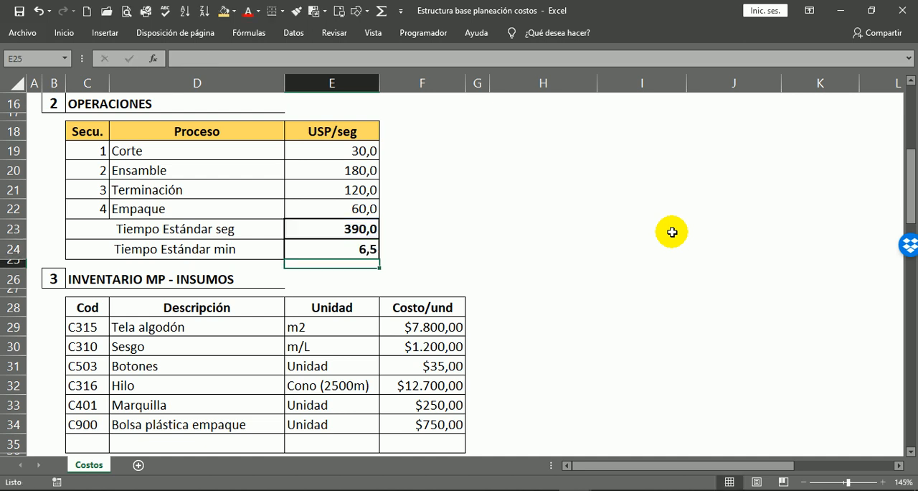
left_click(679, 153)
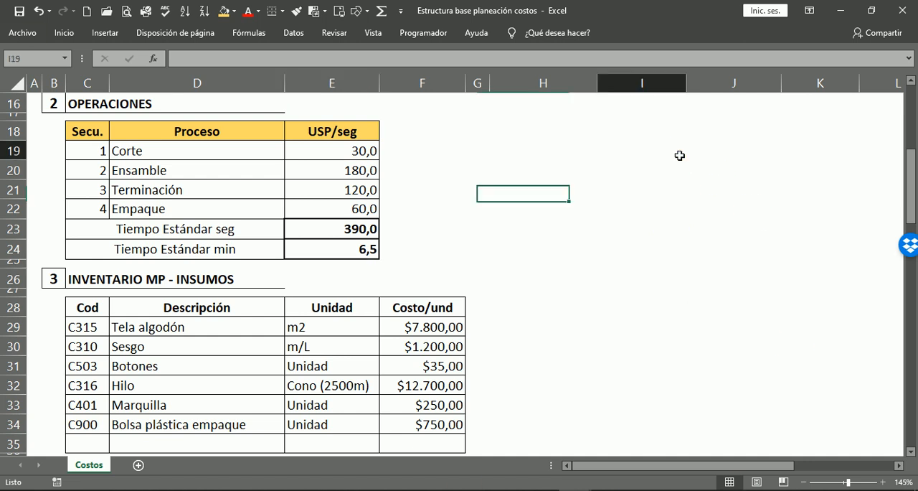
Highlight the Tiempo Estándar min result in E24 with a bright green fill from the recent colors.
left_click(352, 246)
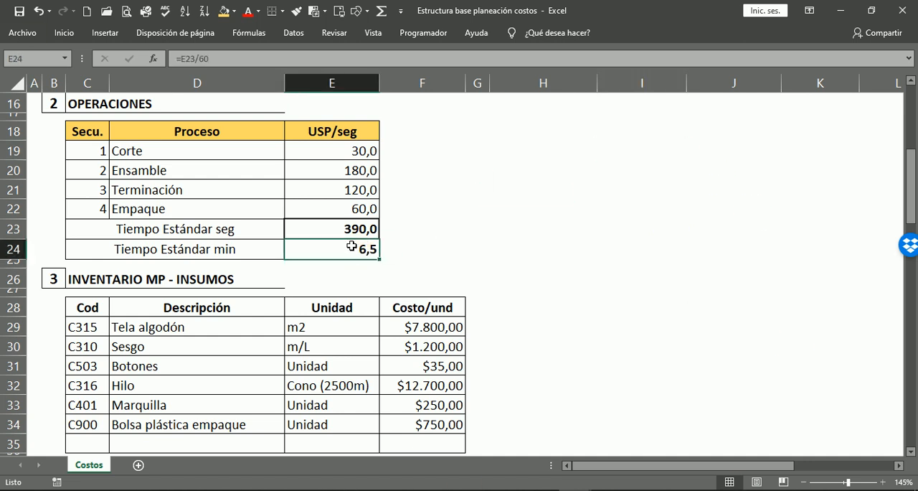
left_click(234, 10)
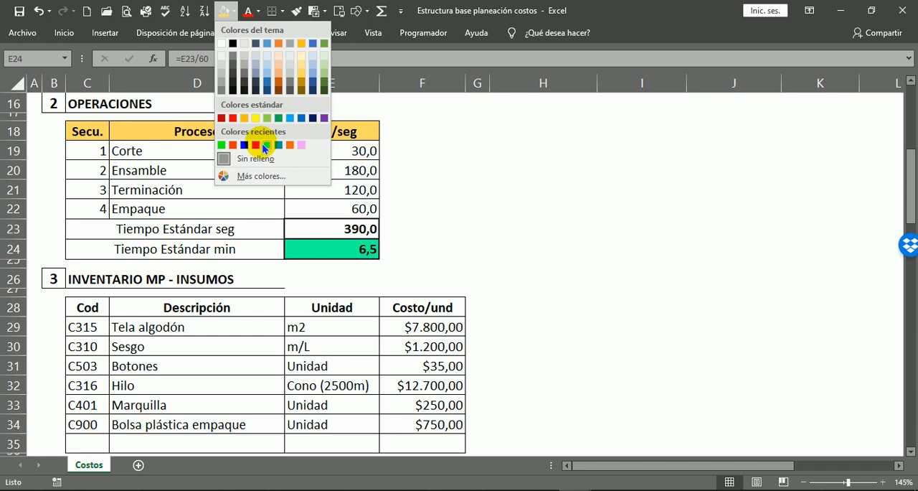
left_click(261, 145)
left_click(478, 249)
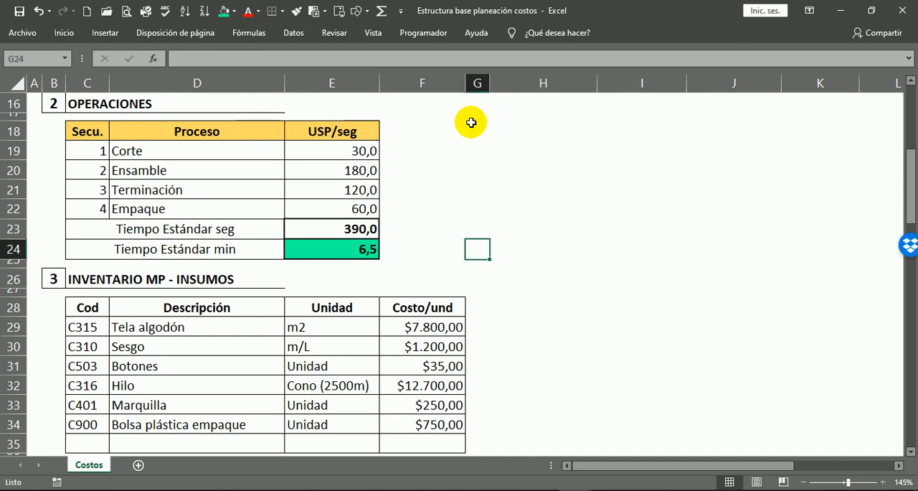
left_click(406, 157)
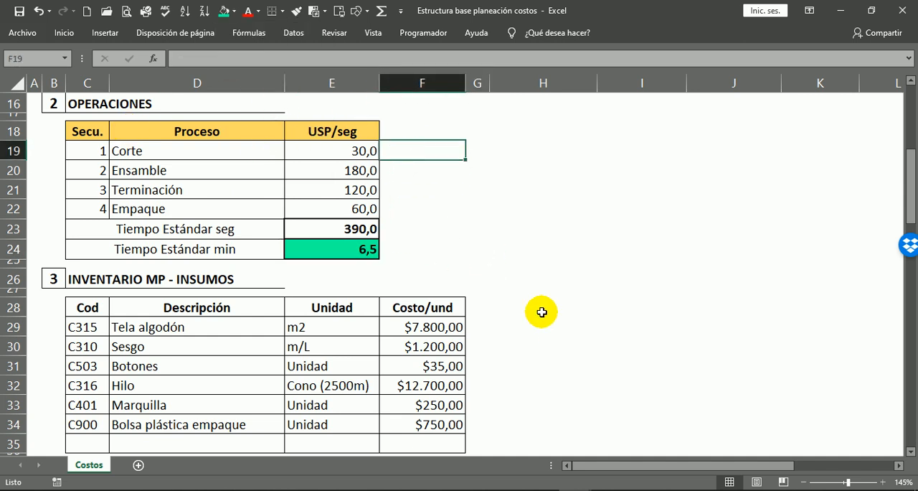
Fill the INVENTARIO MP - INSUMOS header row, C28:F28, with the light pink from the recent colors.
scroll(480, 299, "down", 3)
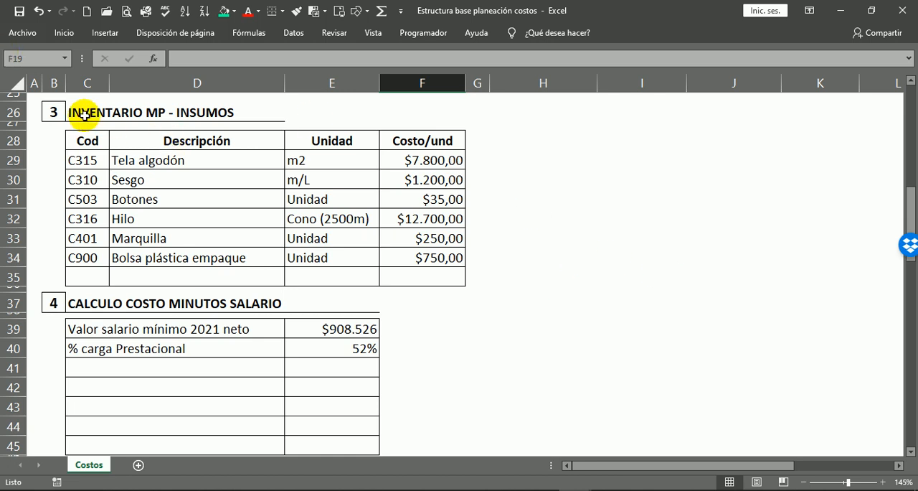
scroll(129, 150, "up", 1)
left_click_drag(88, 203, 422, 201)
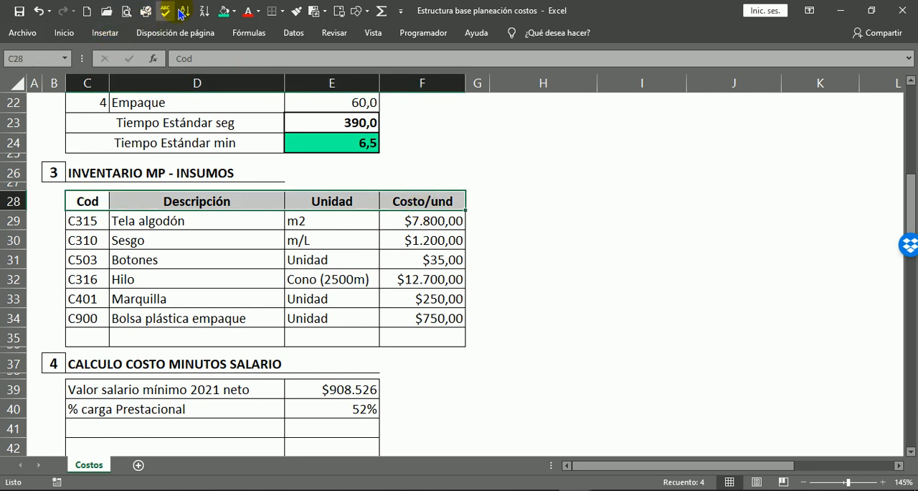
left_click(235, 12)
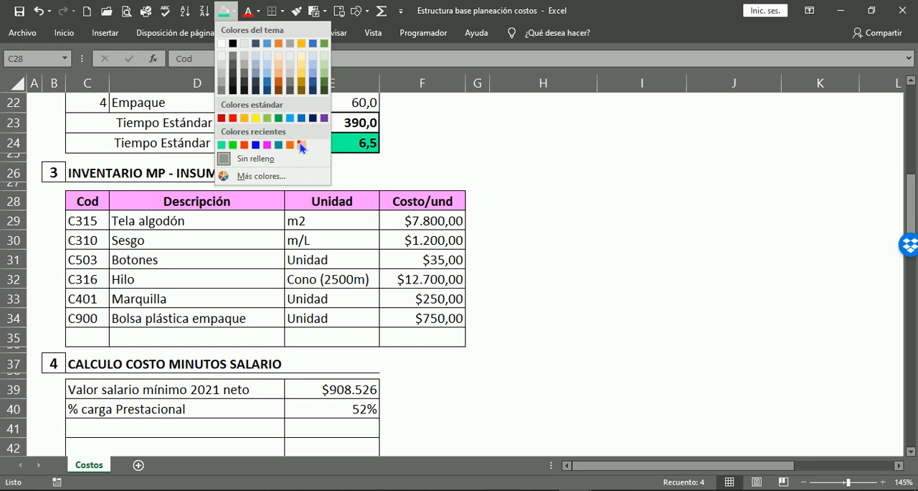
left_click(300, 146)
left_click(498, 199)
left_click(549, 299)
scroll(541, 350, "up", 4)
scroll(540, 350, "down", 4)
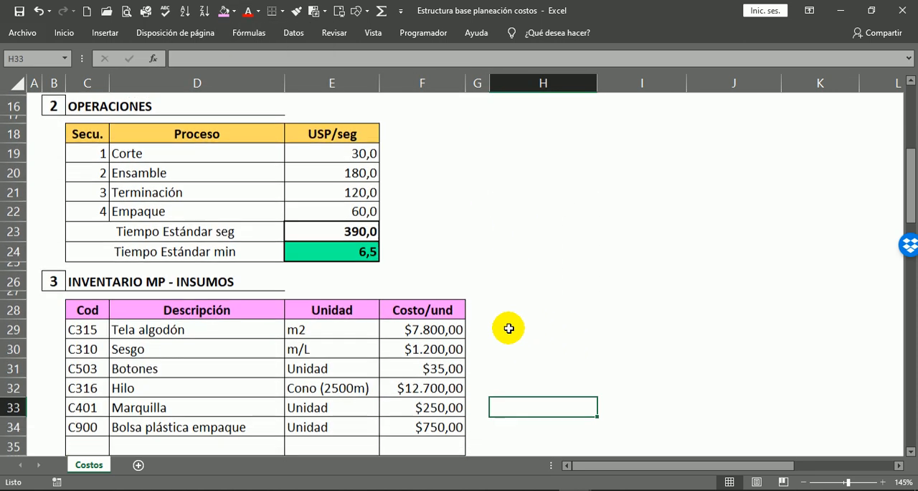
Examine the inventory's units and costs, and compare its material descriptions with the Lista de materiales in the technical sheet.
left_click(473, 195)
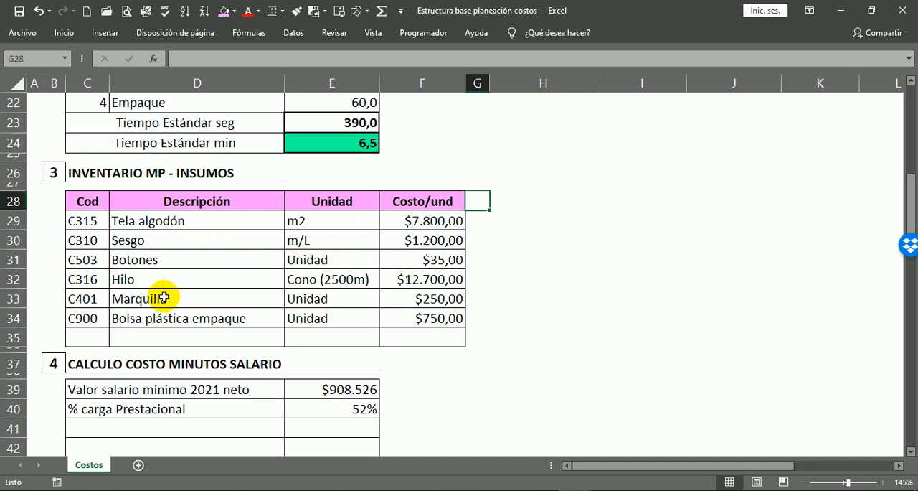
left_click(318, 220)
left_click(319, 275)
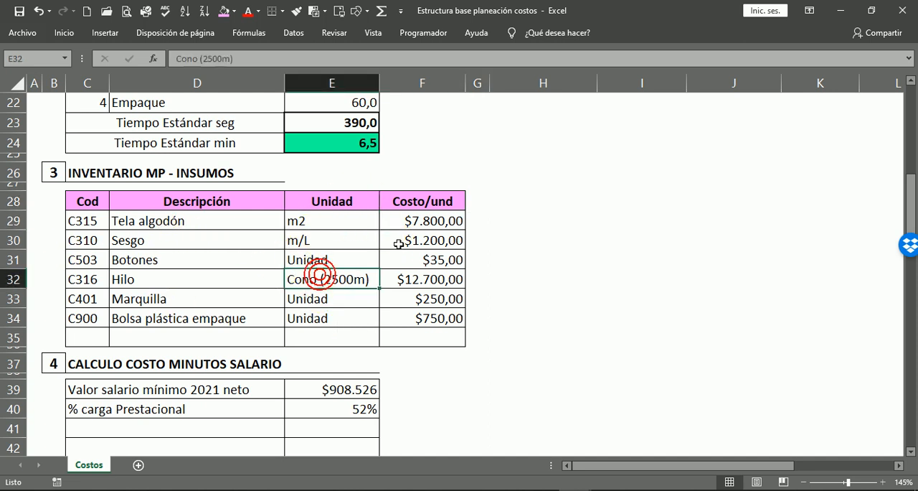
left_click(447, 224)
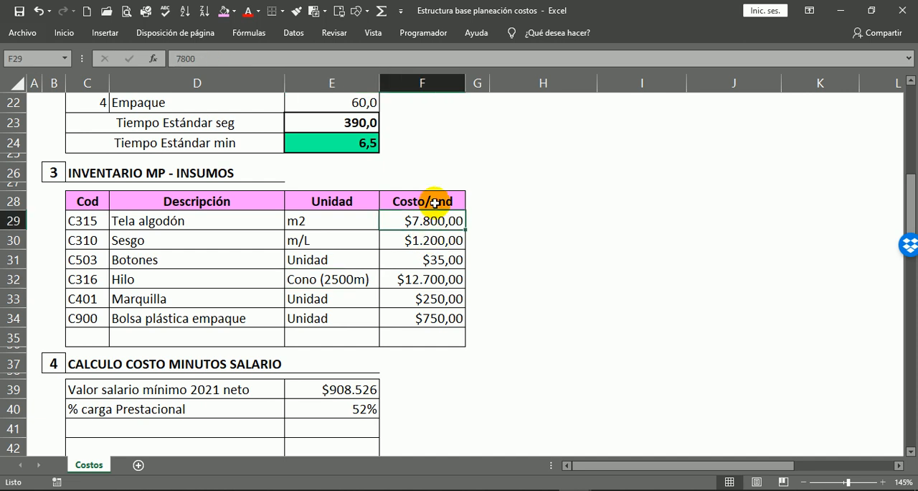
left_click_drag(123, 219, 150, 319)
scroll(127, 287, "up", 6)
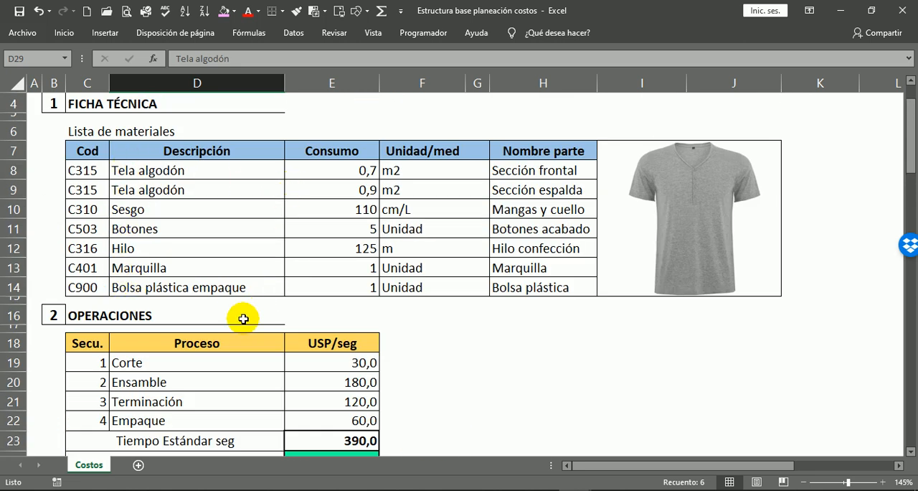
scroll(243, 318, "down", 7)
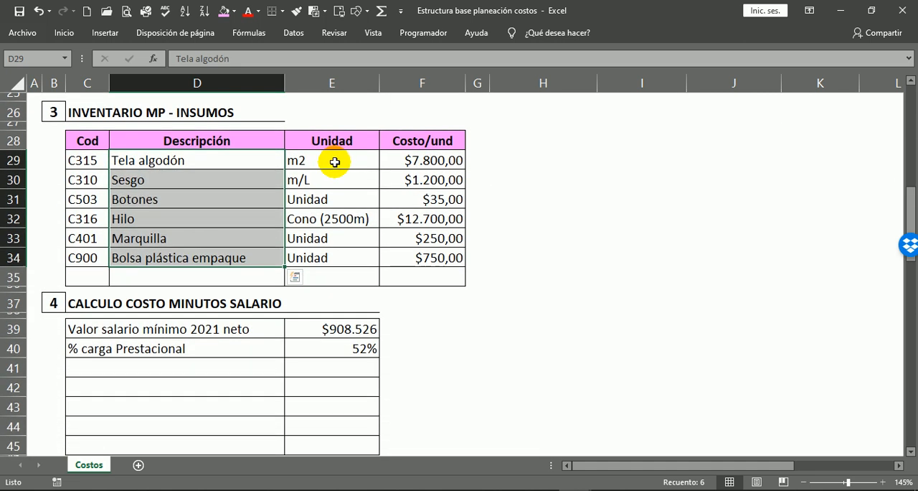
Review the Unidad entry of every inventory material and the Costo/und of the first three materials.
left_click(334, 162)
left_click(318, 180)
left_click(310, 200)
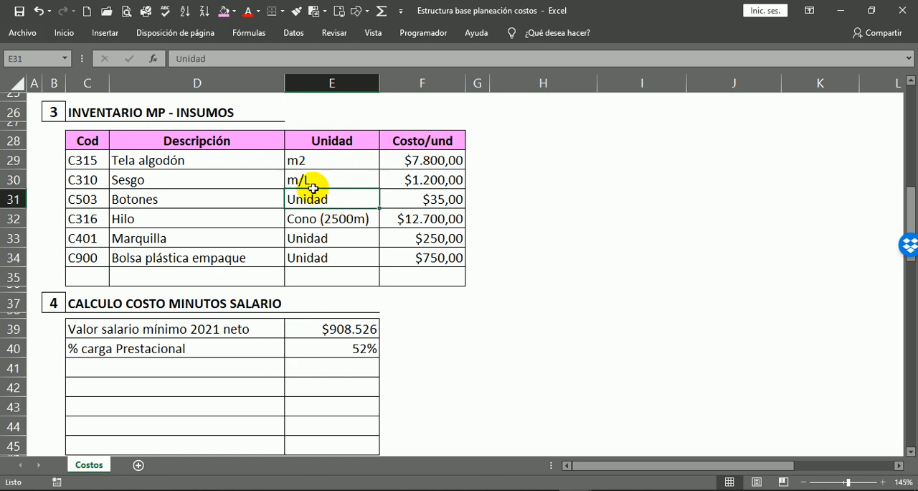
left_click(312, 221)
left_click(309, 244)
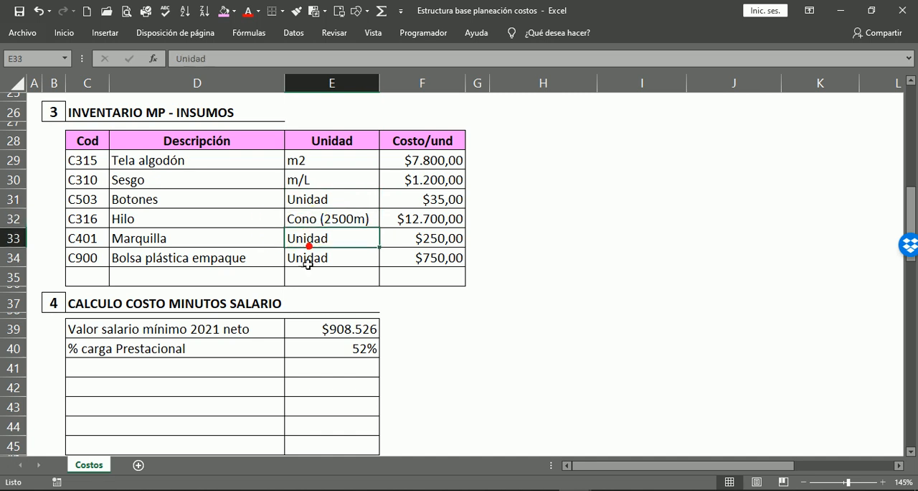
left_click(308, 258)
left_click(452, 161)
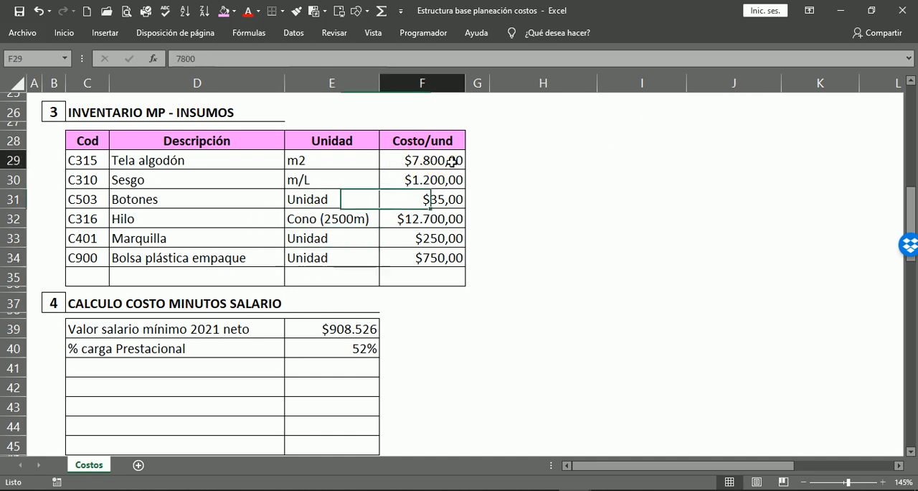
left_click(424, 180)
left_click(439, 205)
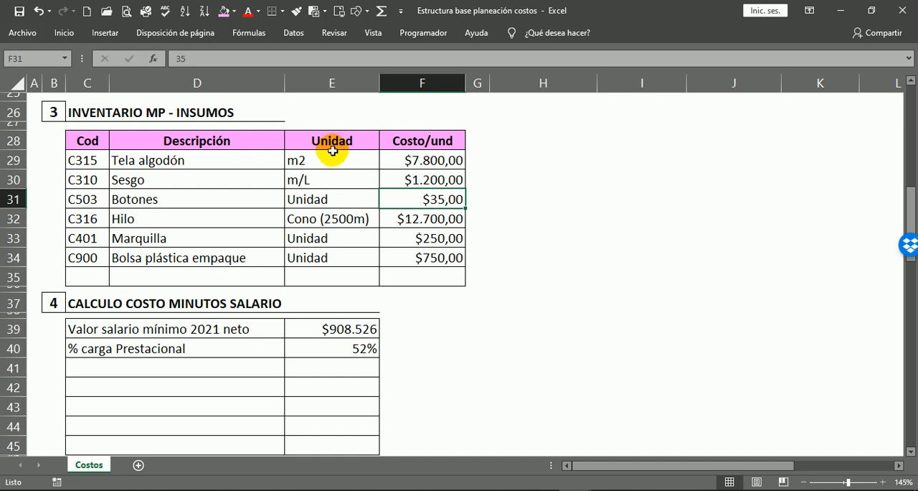
Examine row by row how each inventory material's Costo/und relates to its unit, from Tela algodón to Bolsa plástica empaque.
left_click(186, 153)
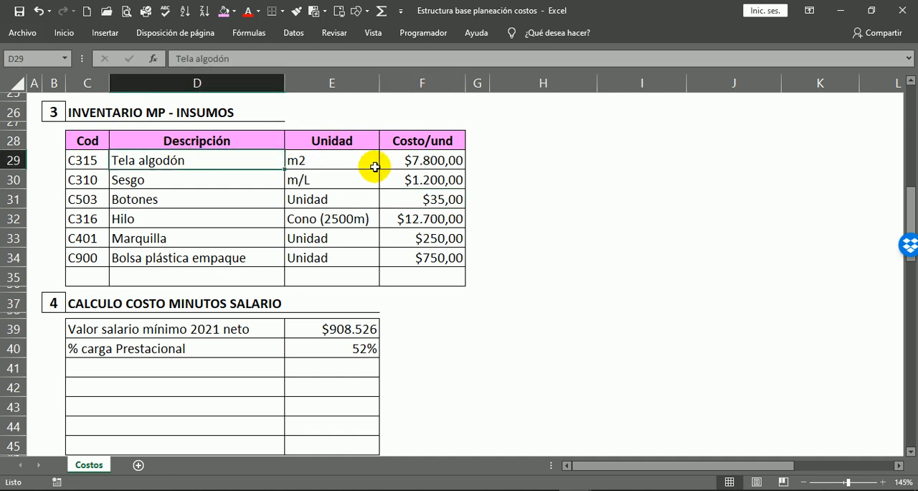
left_click(373, 167)
left_click(445, 177)
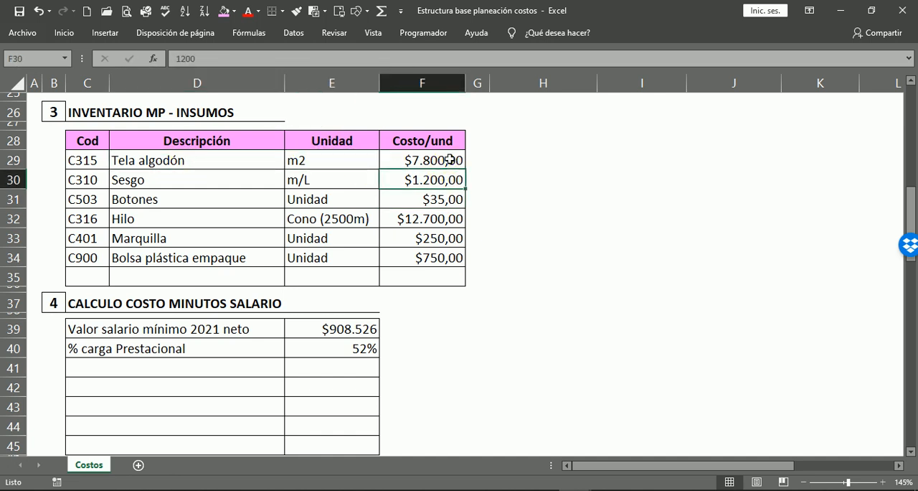
left_click(449, 160)
left_click(337, 181)
left_click(431, 179)
left_click(328, 202)
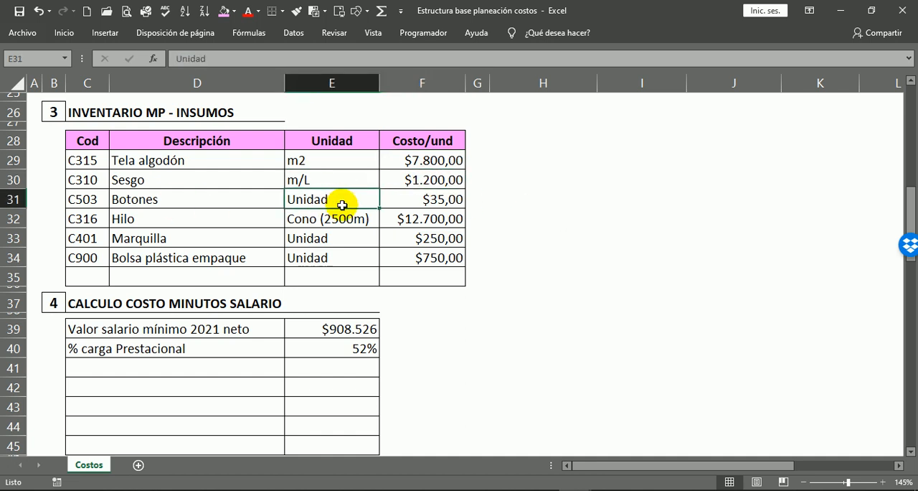
left_click(454, 206)
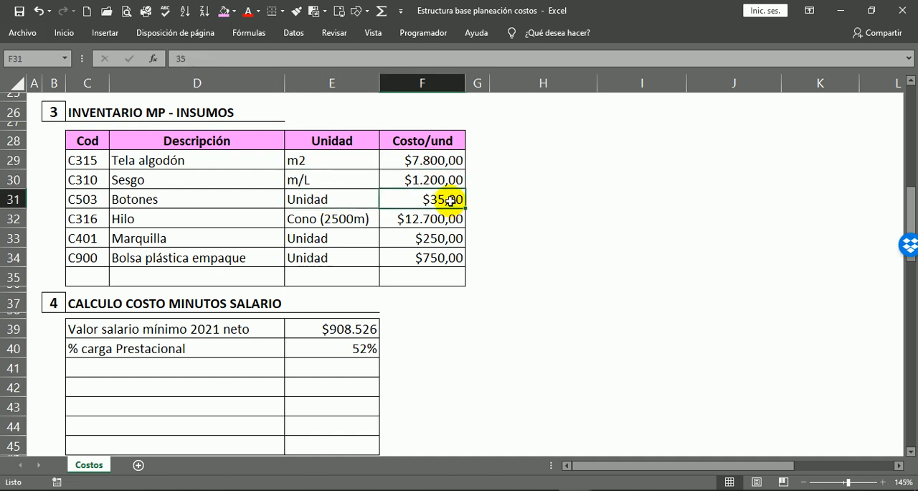
left_click(290, 226)
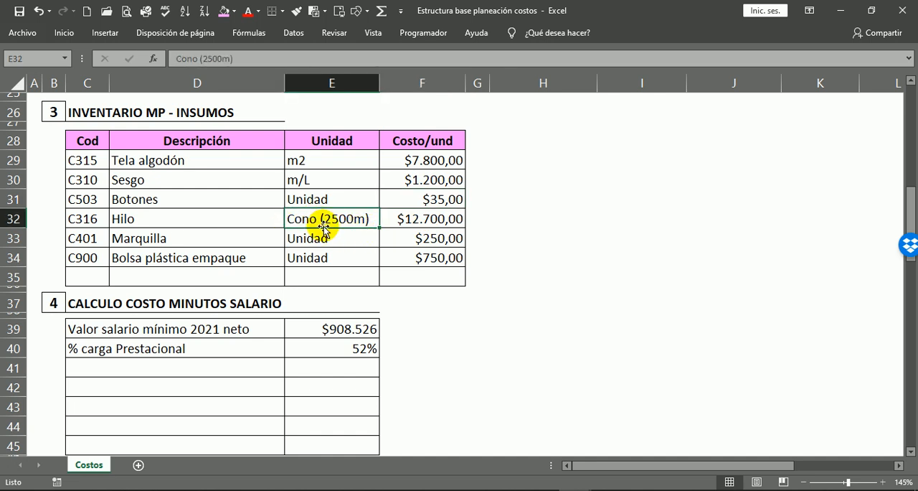
scroll(325, 227, "down", 1)
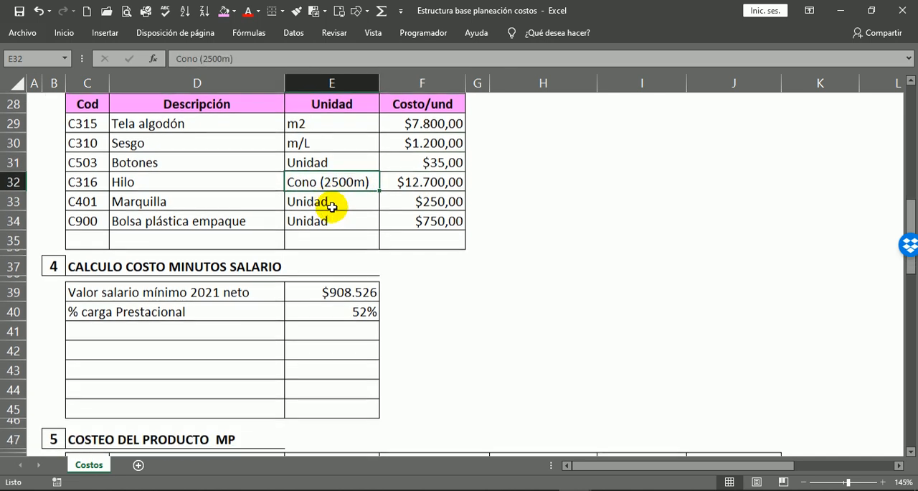
left_click(423, 179)
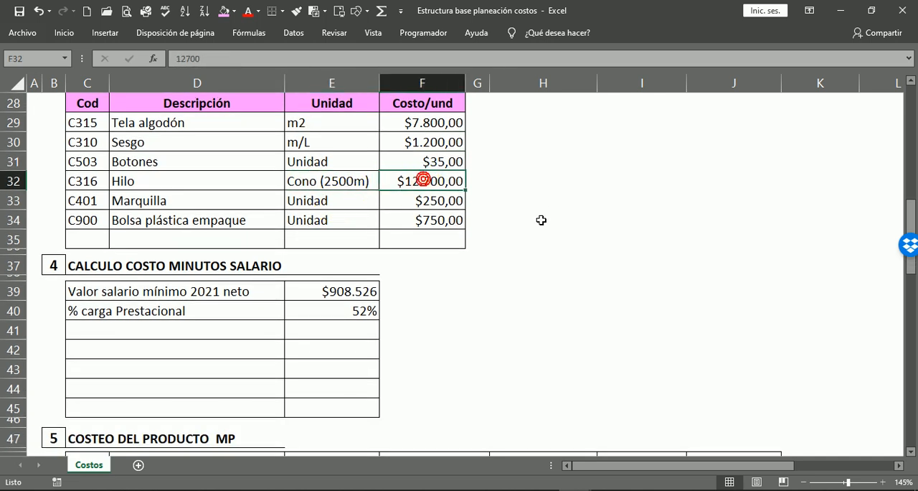
left_click(309, 201)
left_click(312, 220)
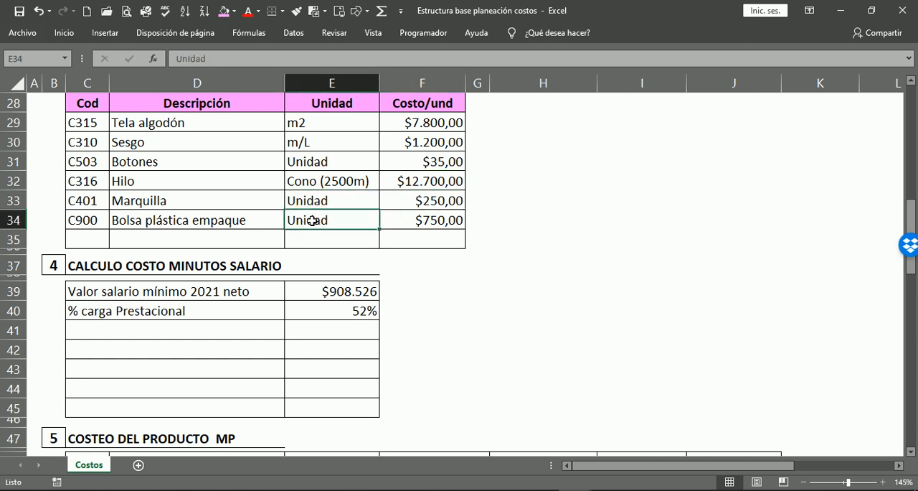
left_click(428, 217)
scroll(643, 277, "down", 2)
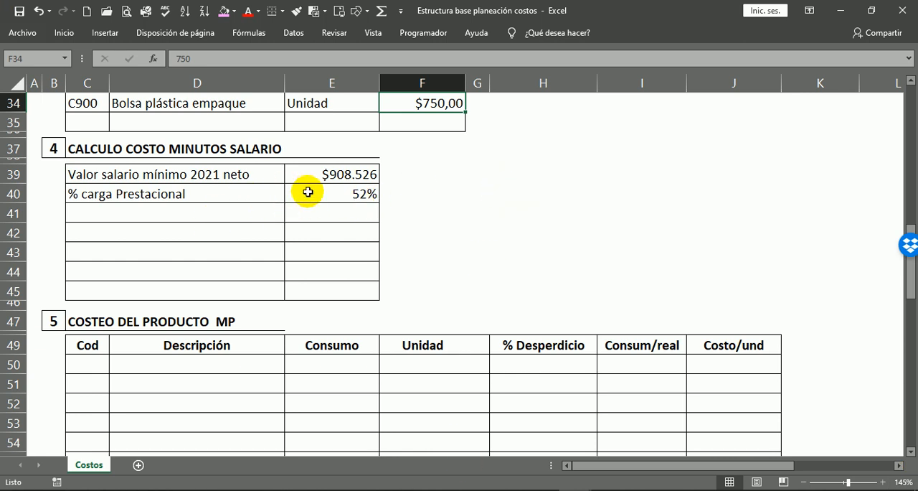
scroll(439, 216, "up", 1)
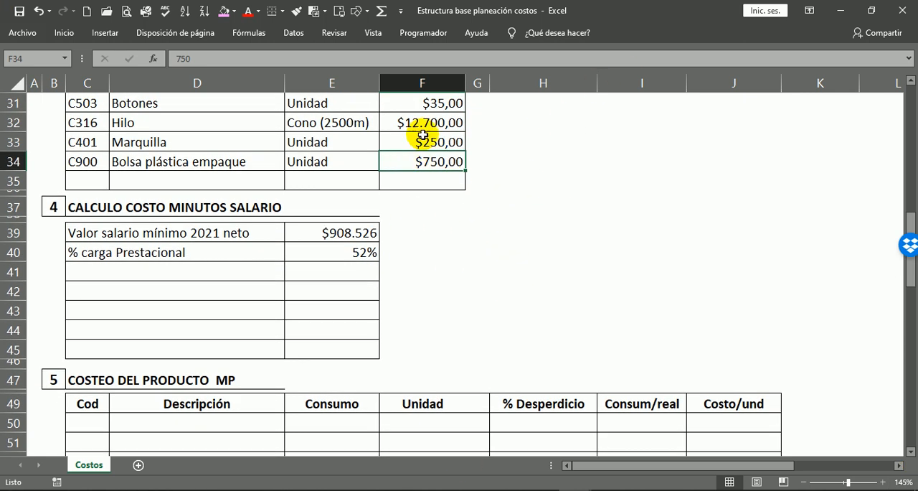
Examine the CALCULO COSTO MINUTOS SALARIO section, checking the 2021 net minimum salary, the % carga Prestacional and the empty rows below.
left_click(623, 251)
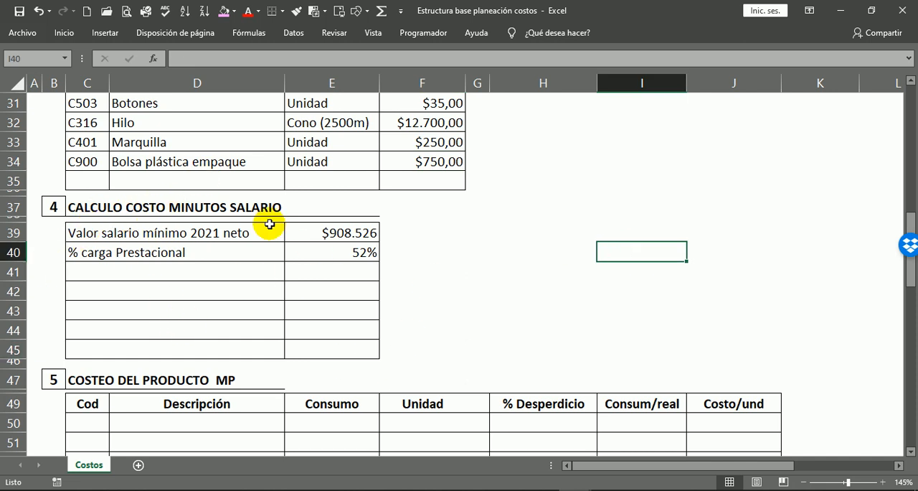
left_click(85, 208)
scroll(229, 269, "up", 6)
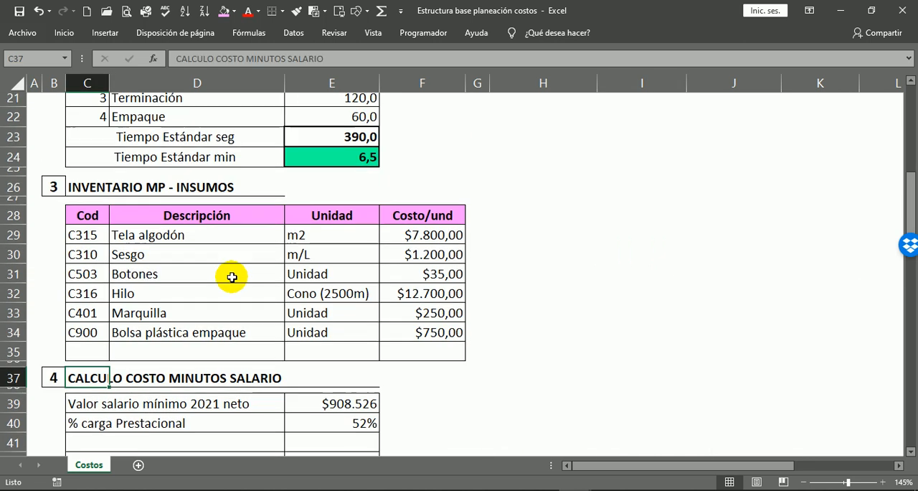
scroll(232, 287, "down", 5)
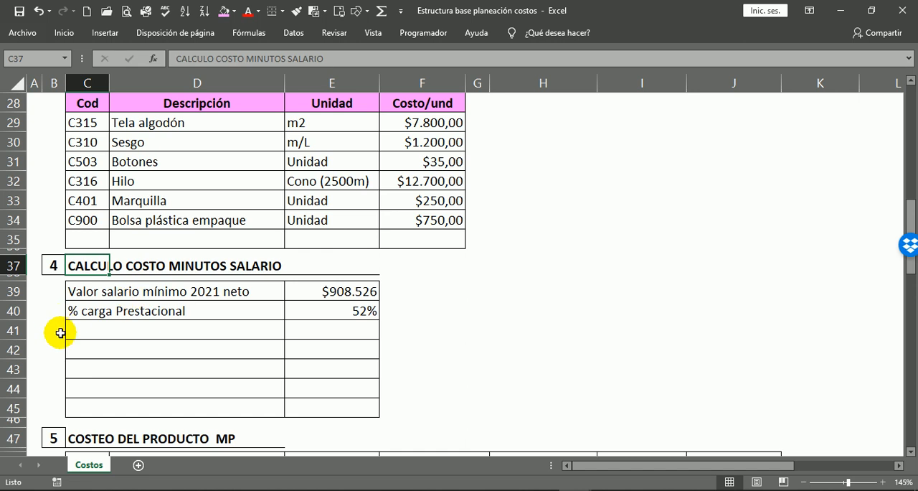
left_click(547, 354)
scroll(201, 267, "down", 1)
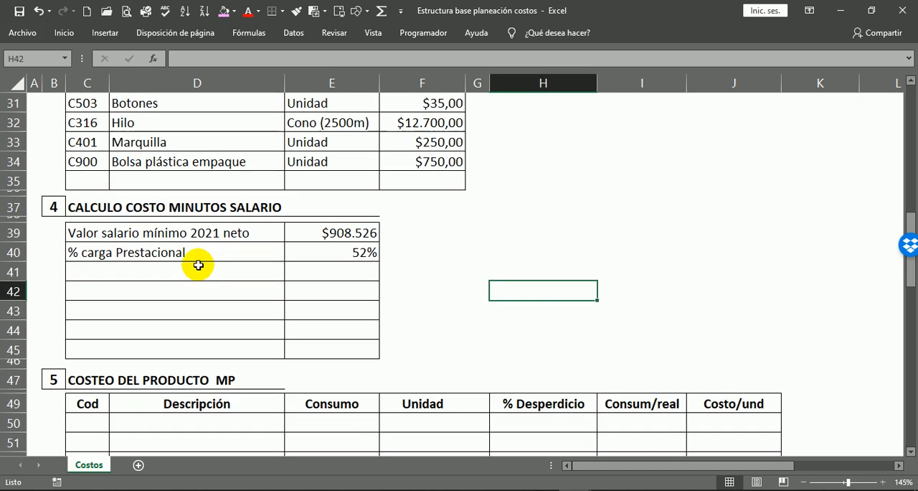
left_click(338, 234)
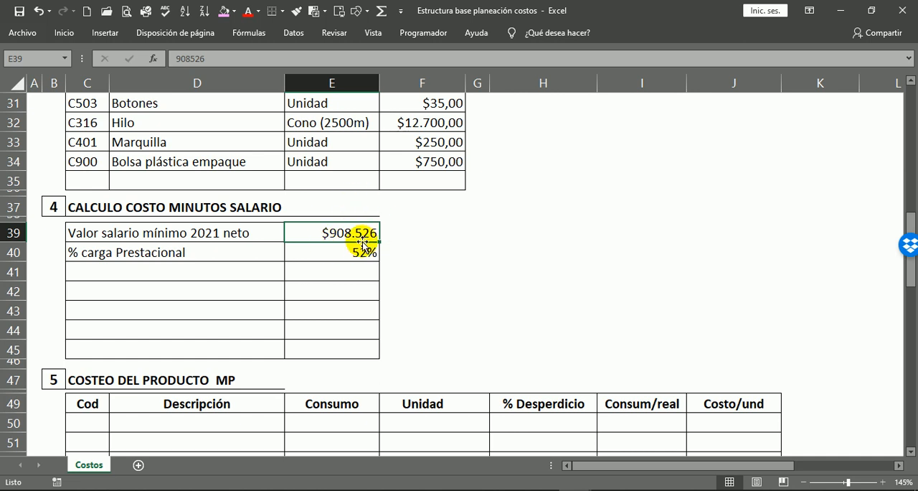
left_click(357, 329)
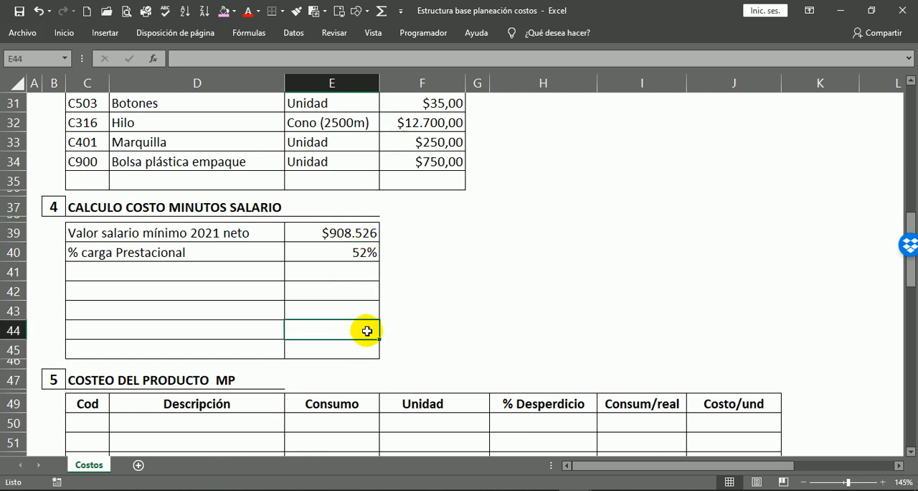
left_click(339, 351)
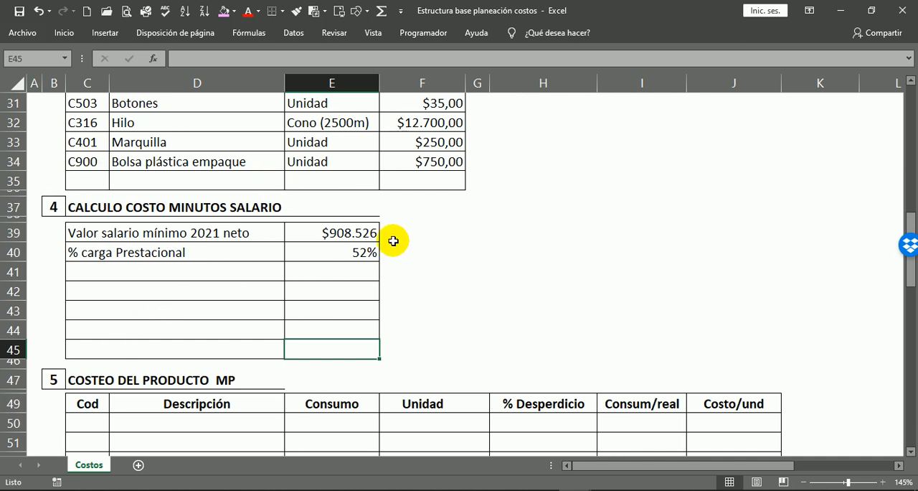
left_click(352, 234)
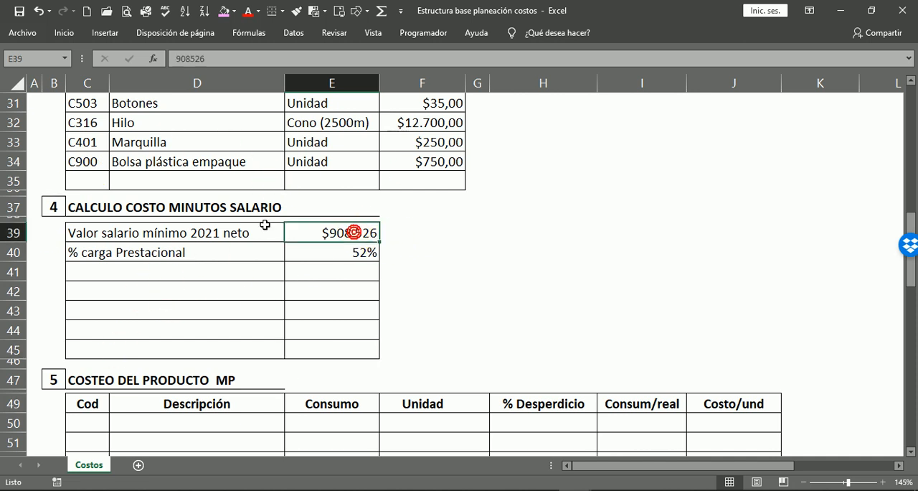
left_click(349, 252)
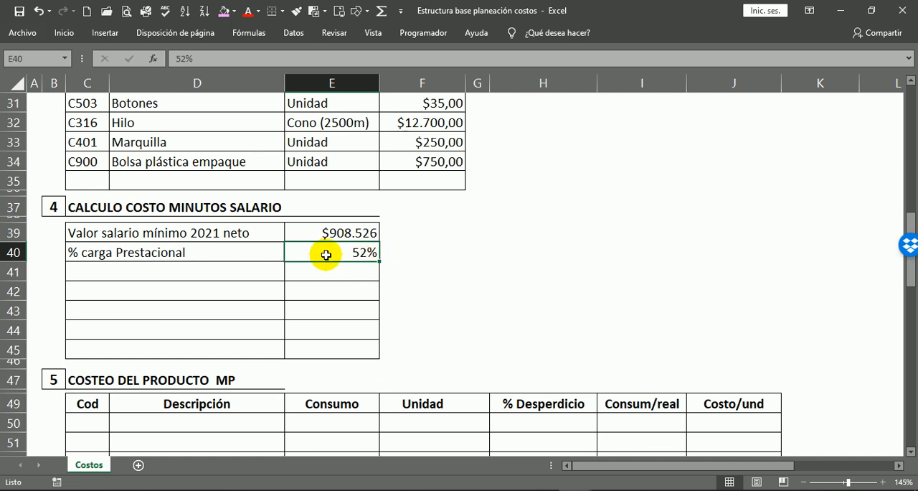
Label the row below % carga Prestacional, in C41, as "Total Salario Mes".
left_click(71, 271)
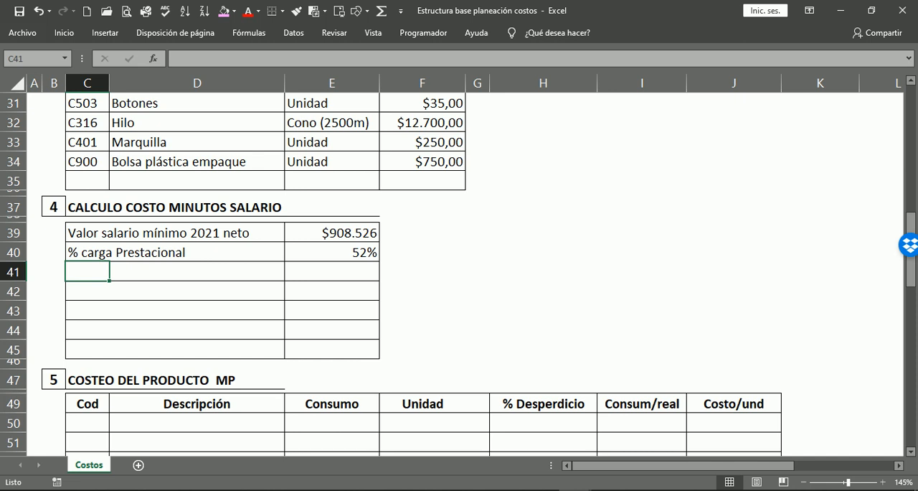
type("t")
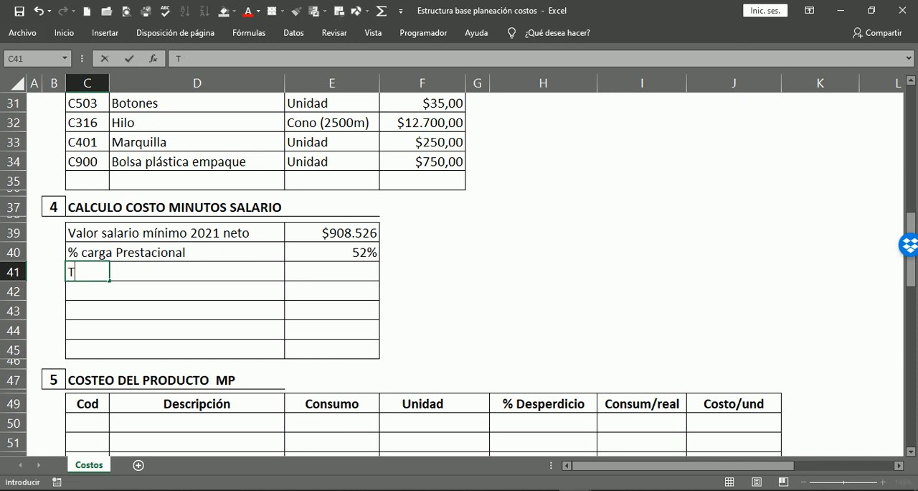
type("otal Salario Men")
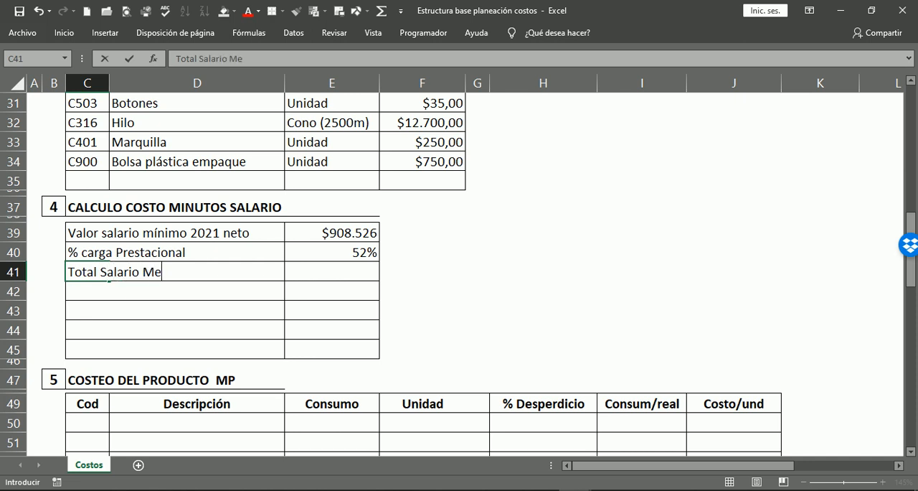
key("BackSpace")
type("s")
key("Return")
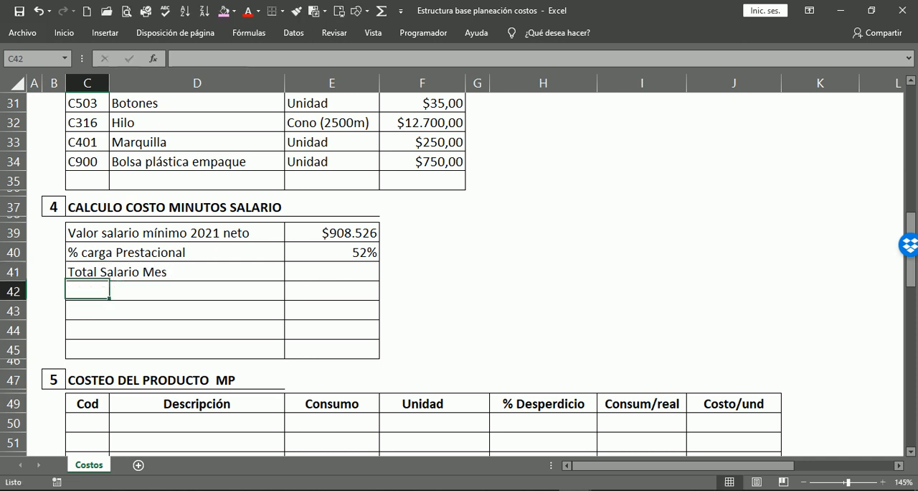
Calculate Total Salario Mes in E41 with the formula =E39*(1+E40) and make the amount bold.
left_click(150, 272)
left_click(327, 267)
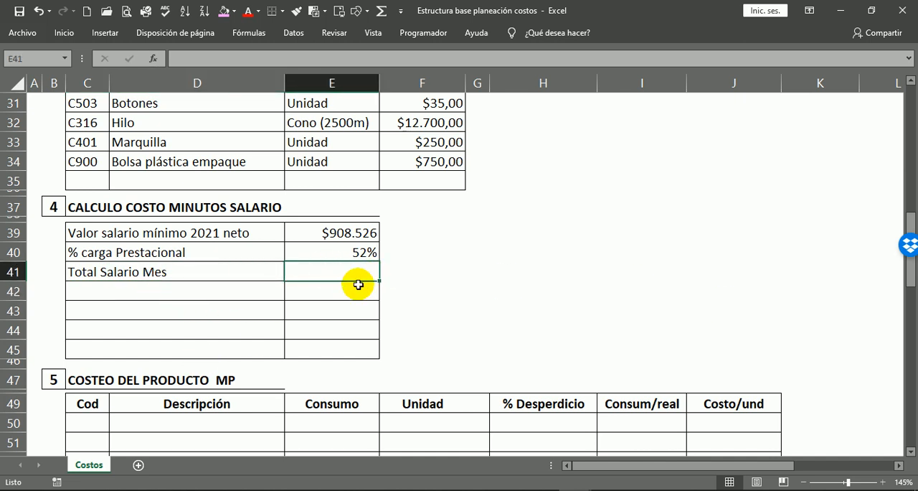
left_click(355, 234)
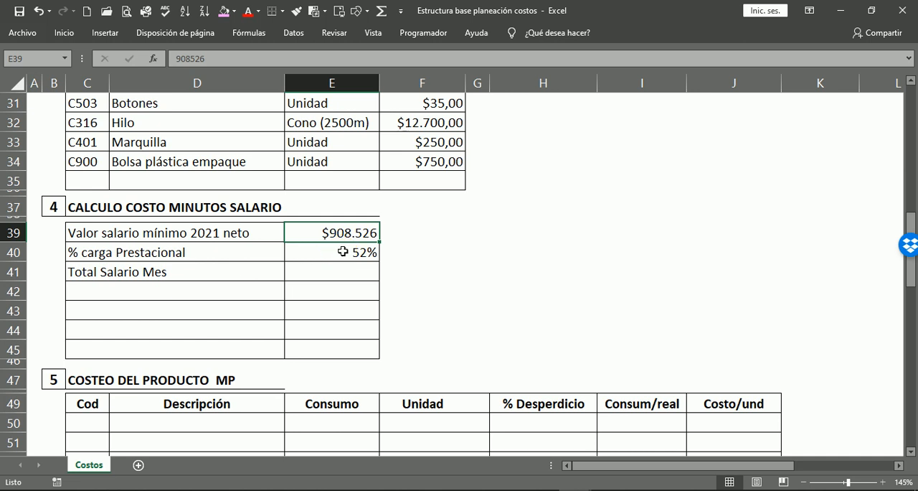
left_click(334, 251)
left_click(346, 273)
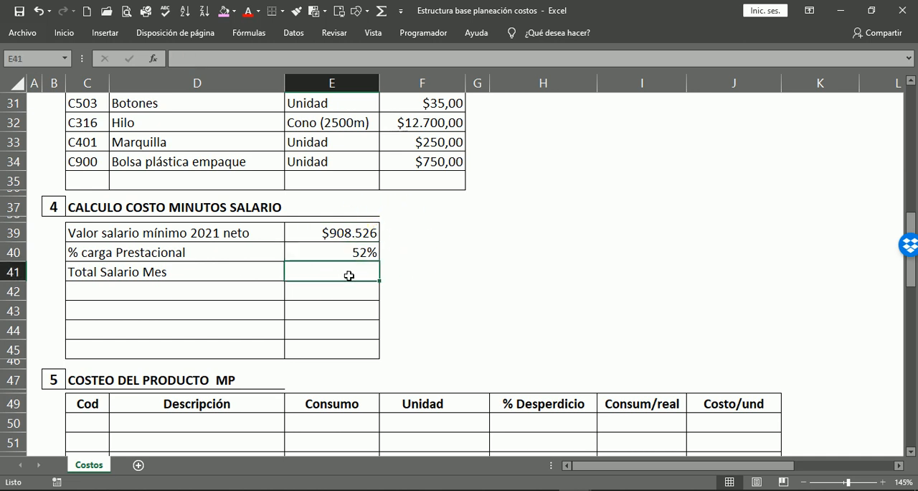
type("=")
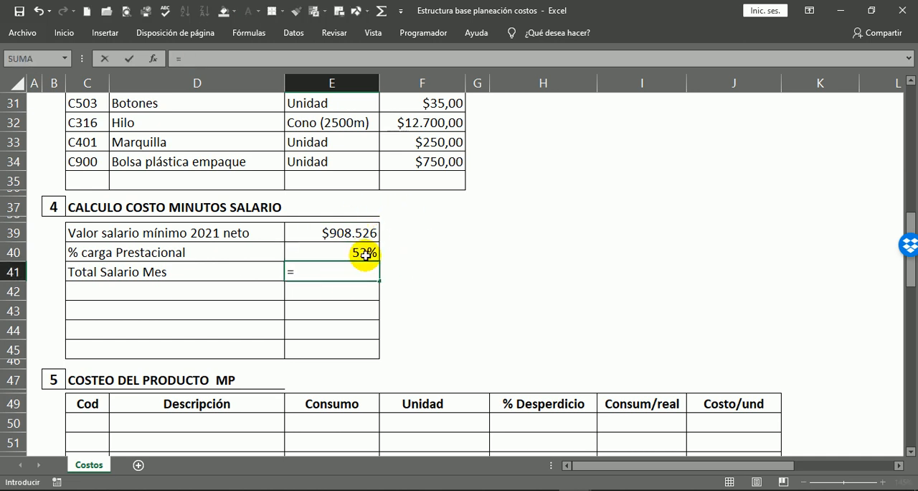
left_click(367, 233)
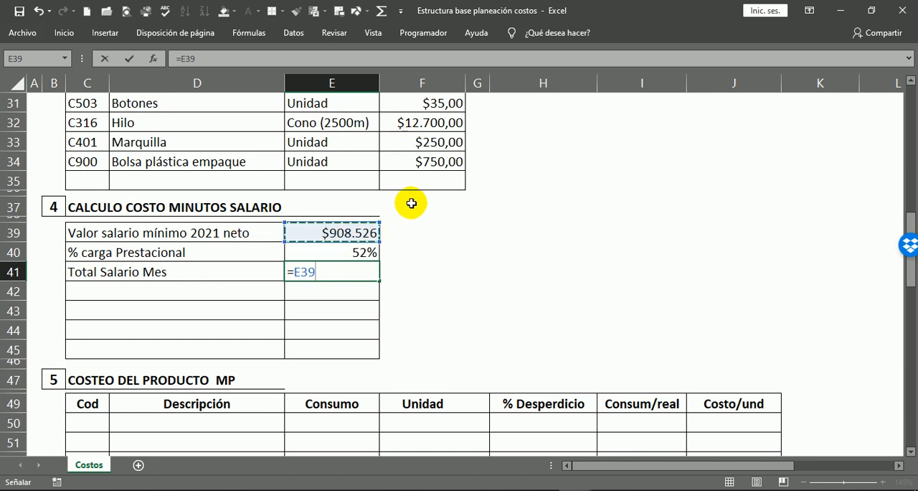
type("+")
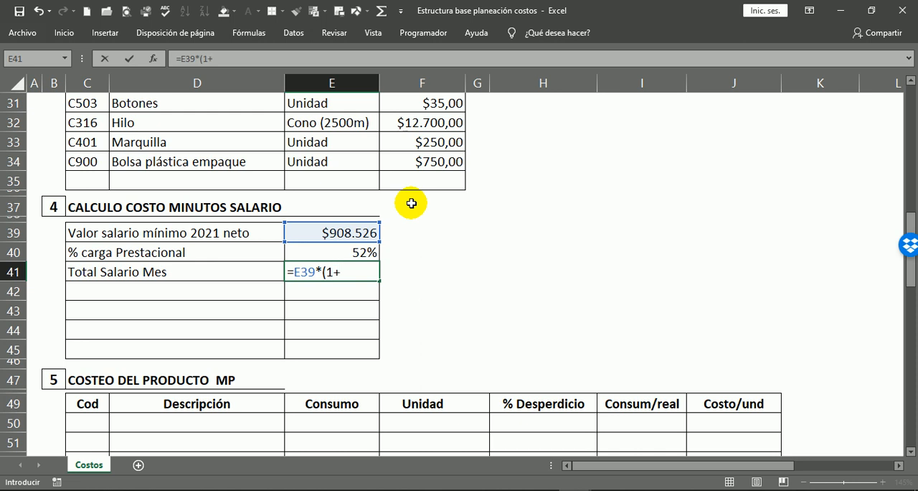
left_click(357, 250)
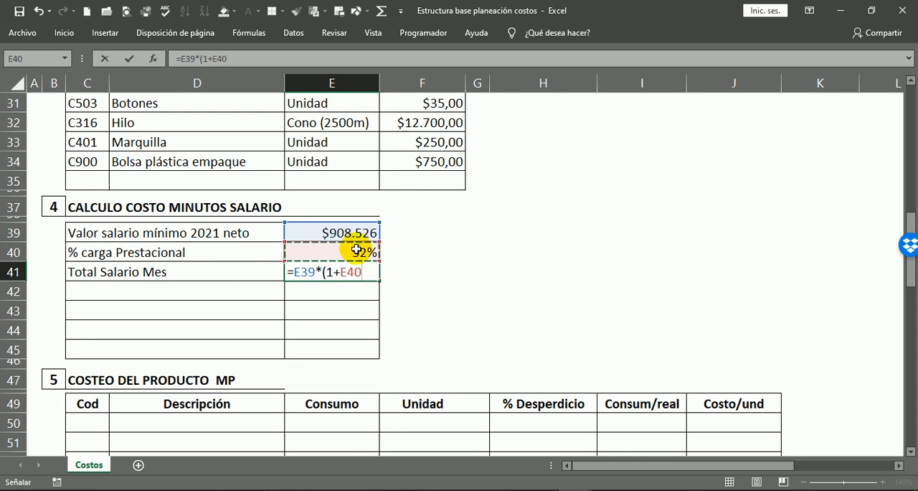
type(")")
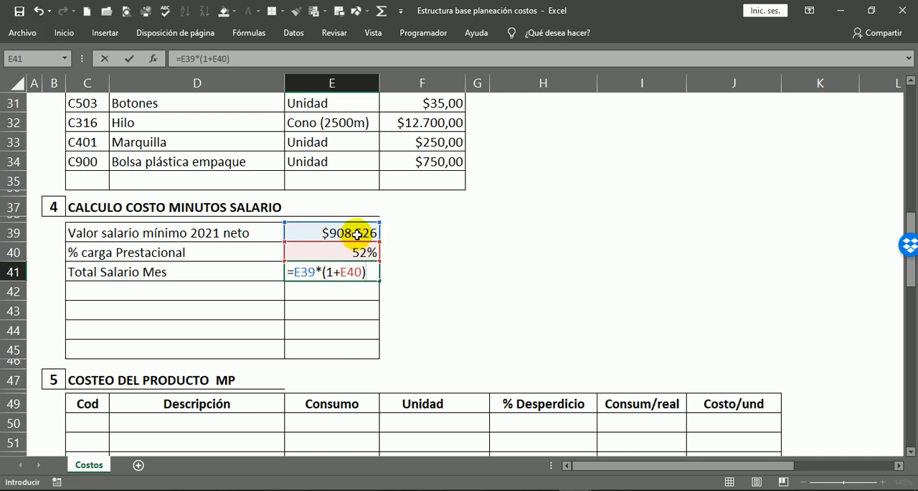
key("Return")
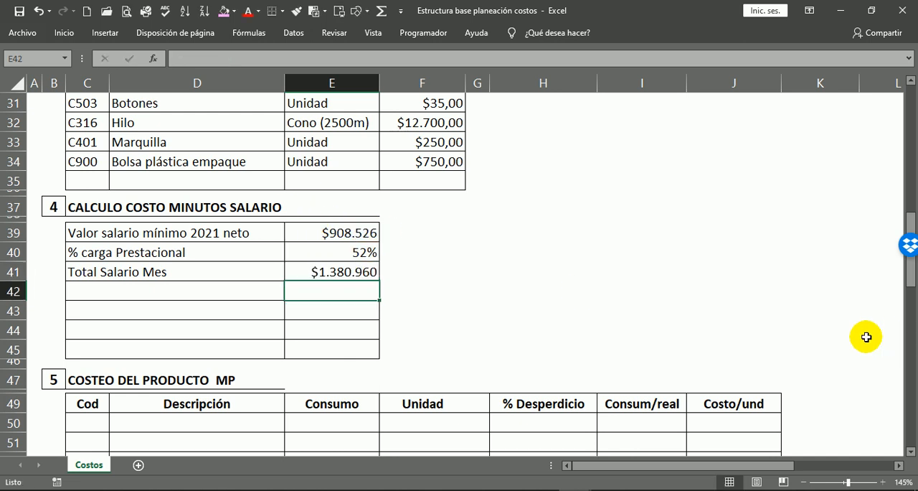
left_click(351, 271)
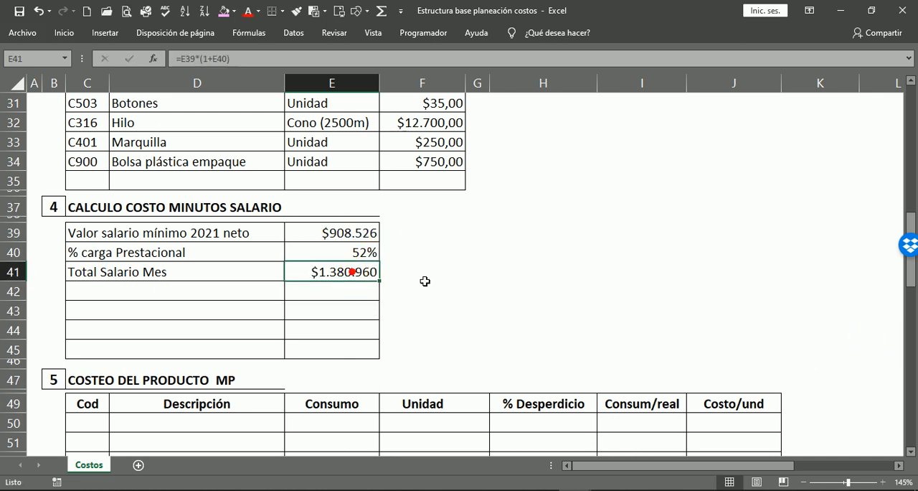
key("ctrl+n")
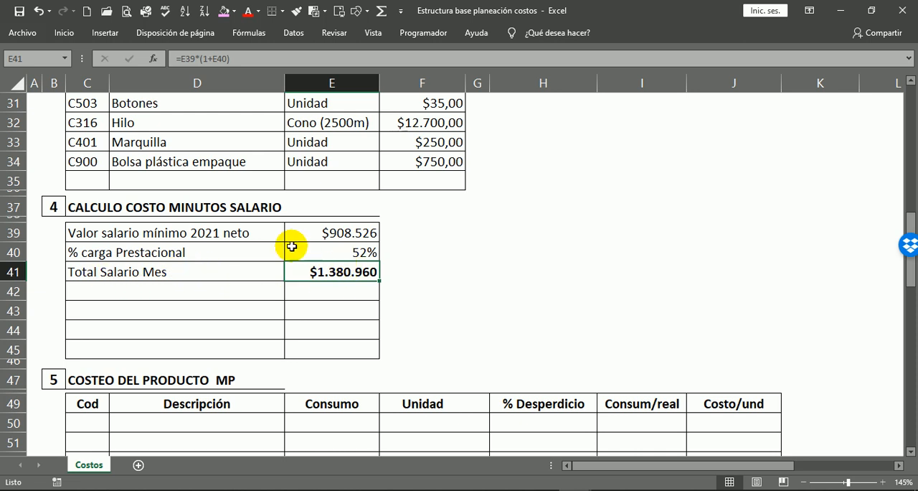
Label the row below Total Salario Mes, in C42, as "Valor Dia".
left_click(103, 295)
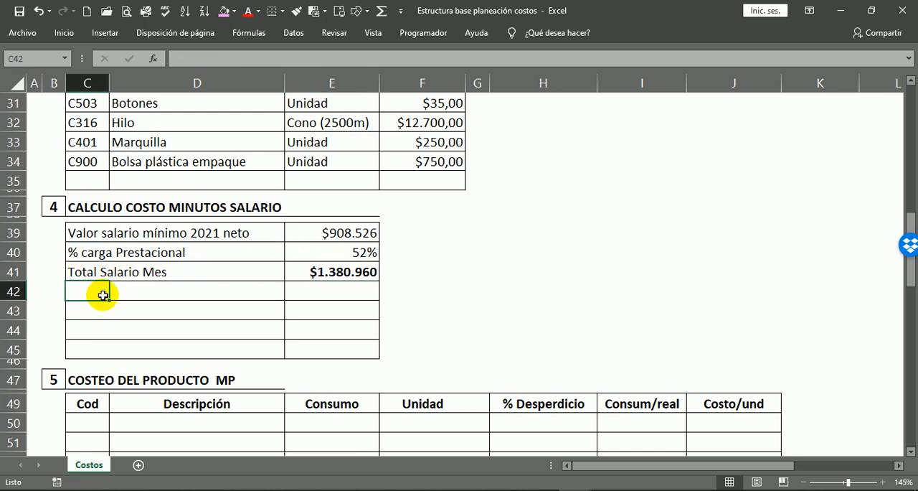
type("V")
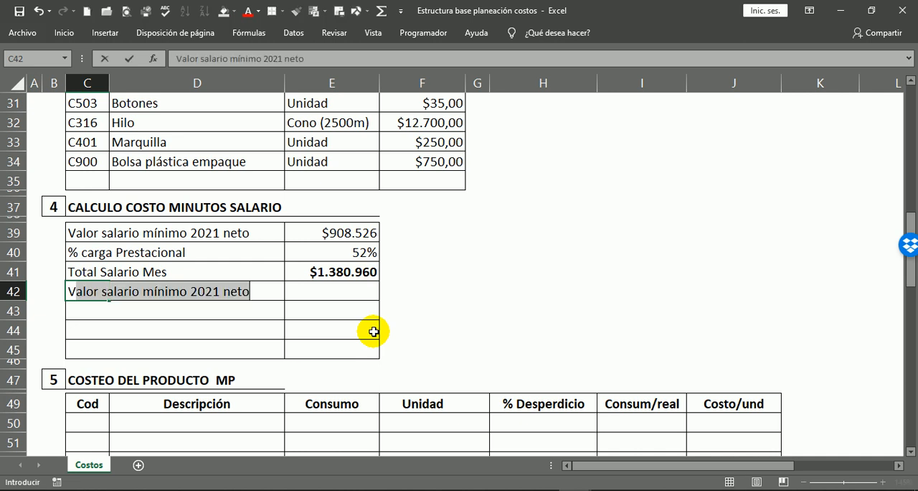
type("ali")
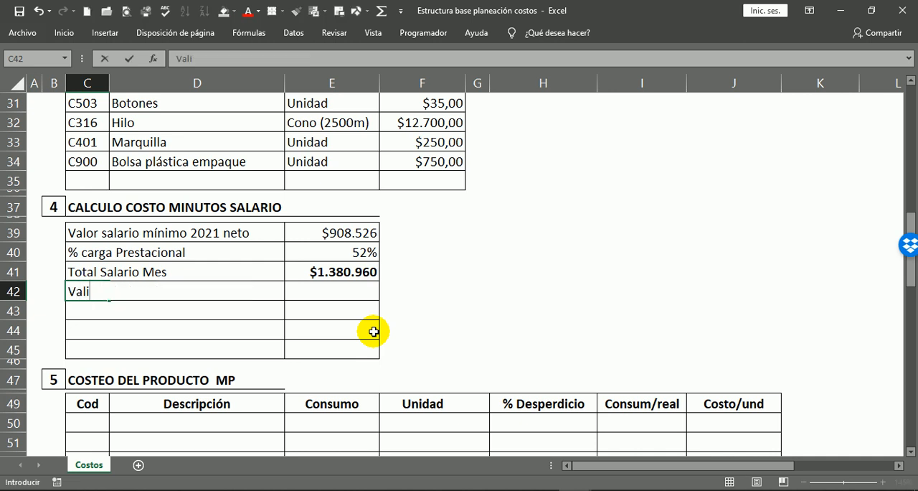
type("o r Dia")
key("Return")
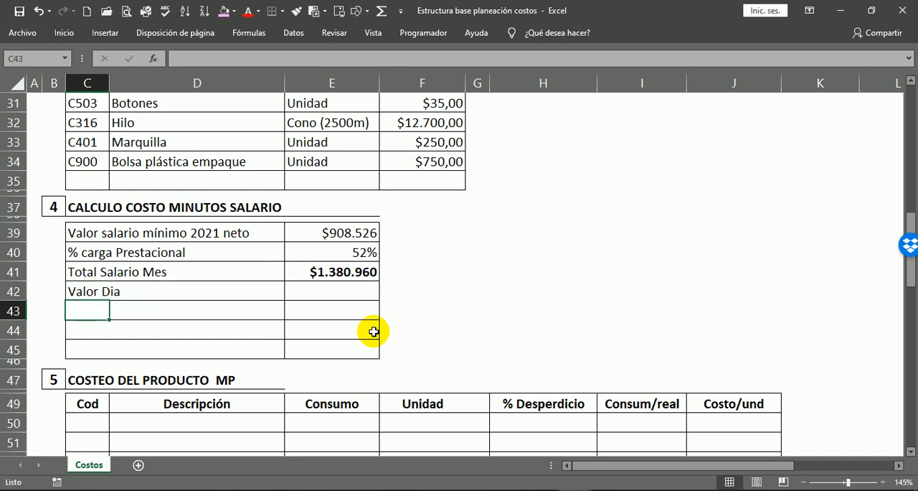
Calculate Valor Dia in E42 by dividing the monthly salary total by 30 days, using =E41/30.
left_click(349, 289)
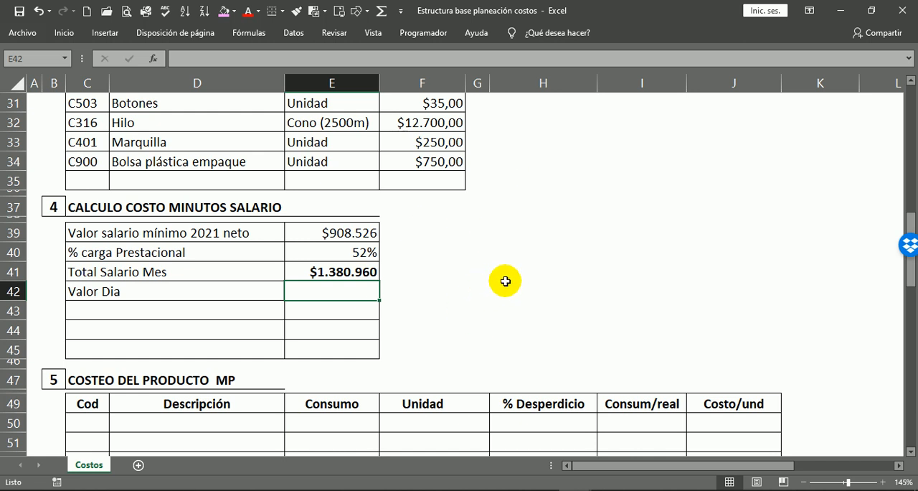
type("=")
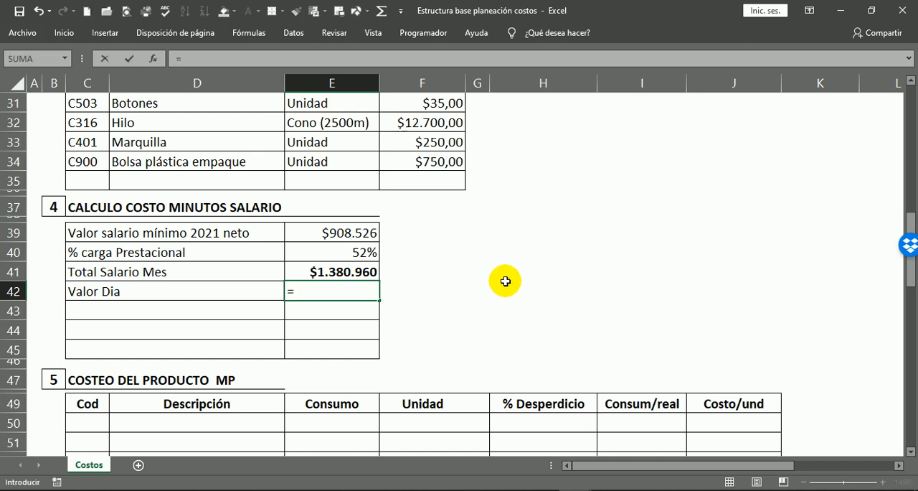
left_click(326, 271)
type("/30")
key("Return")
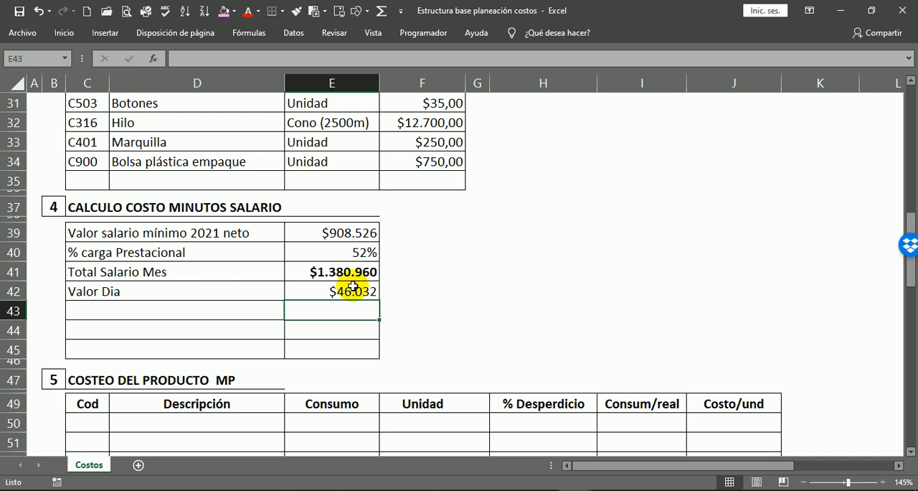
Color the Total Salario Mes amount in E41 red and check it against the Valor Dia formula.
left_click(350, 287)
left_click(348, 273)
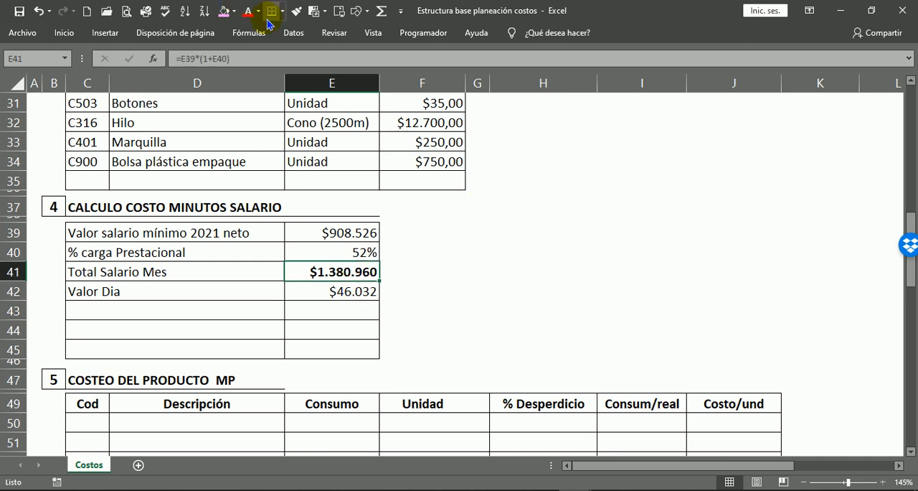
left_click(247, 11)
left_click(477, 291)
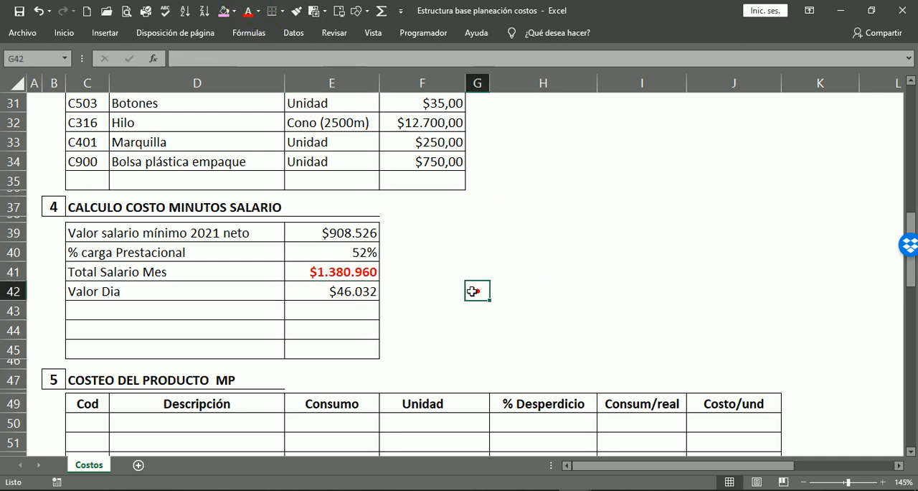
left_click(350, 273)
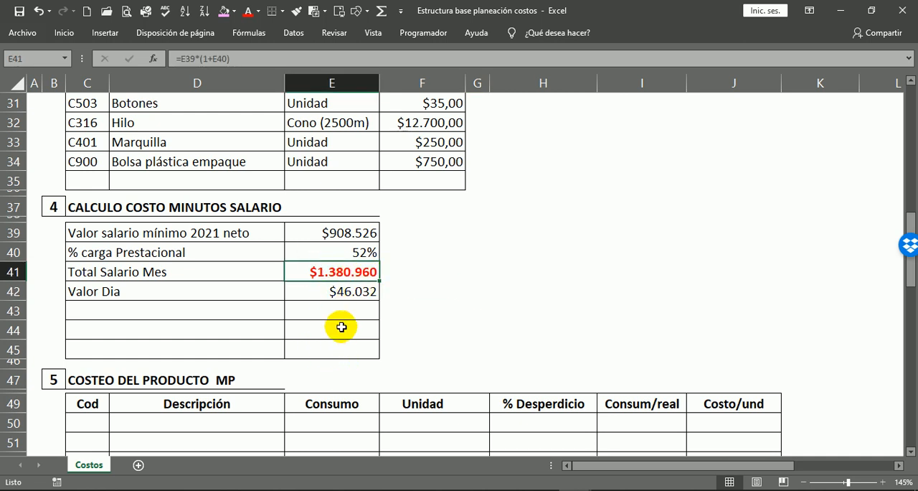
left_click(356, 287)
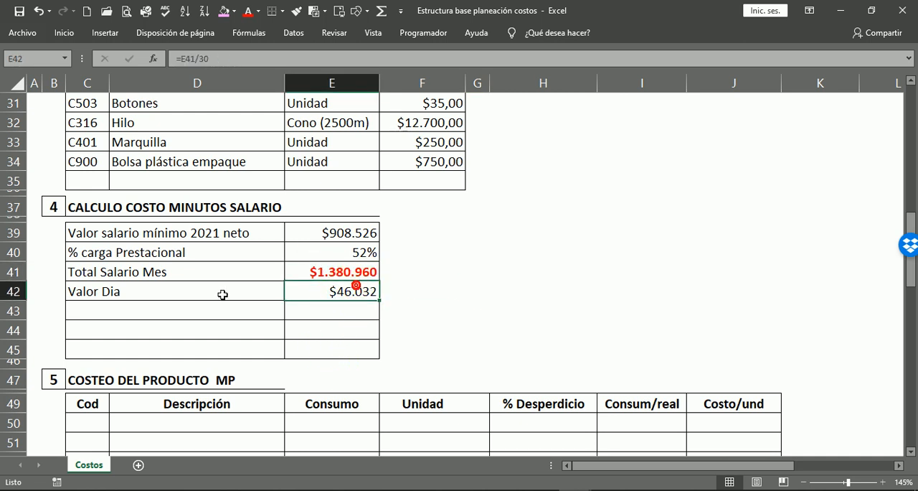
Label the row below Valor Dia, in C43, as "Valor Hora".
left_click(84, 310)
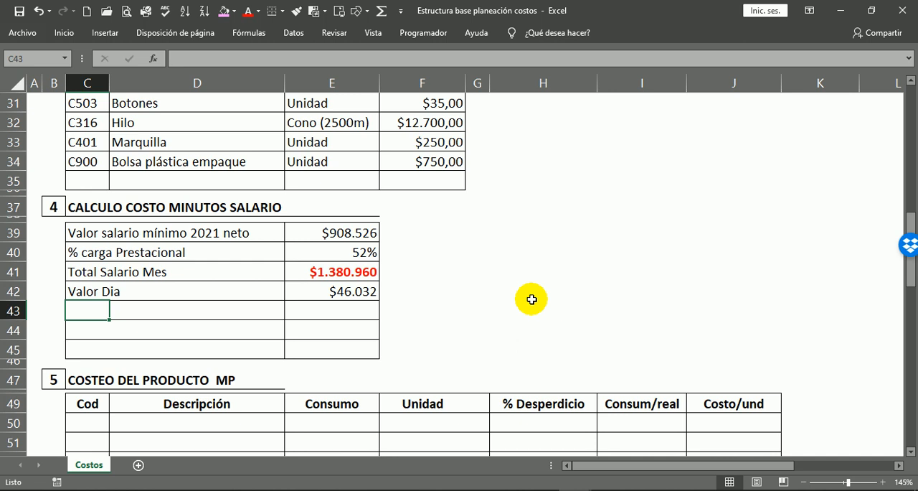
type("Valor Hora")
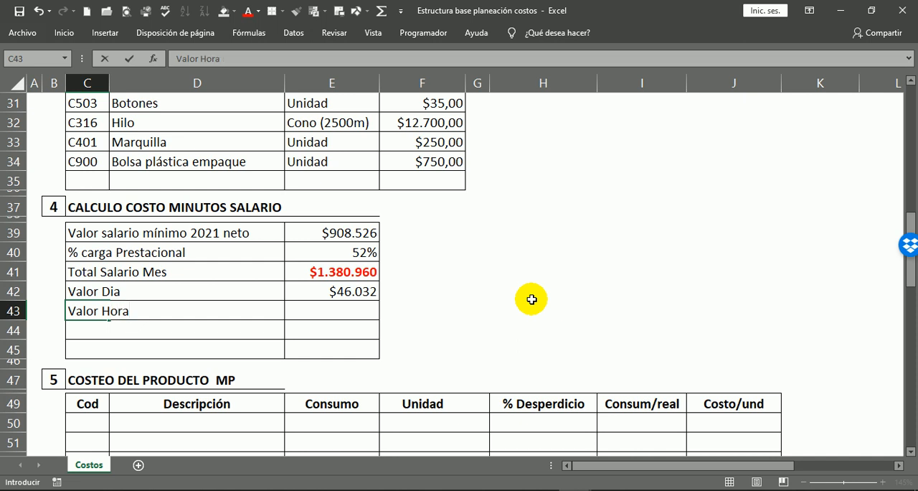
key("Return")
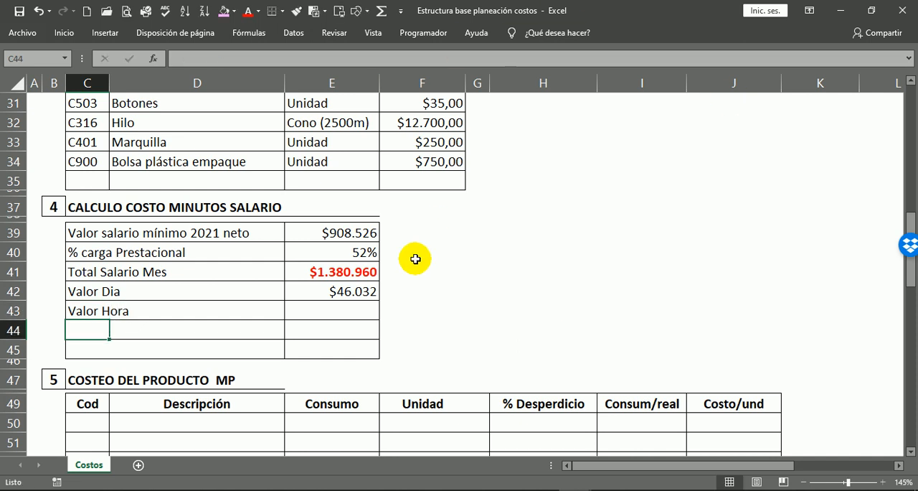
Calculate Valor Hora in E43 by dividing the daily value by 8 hours, using =E42/8.
left_click(359, 309)
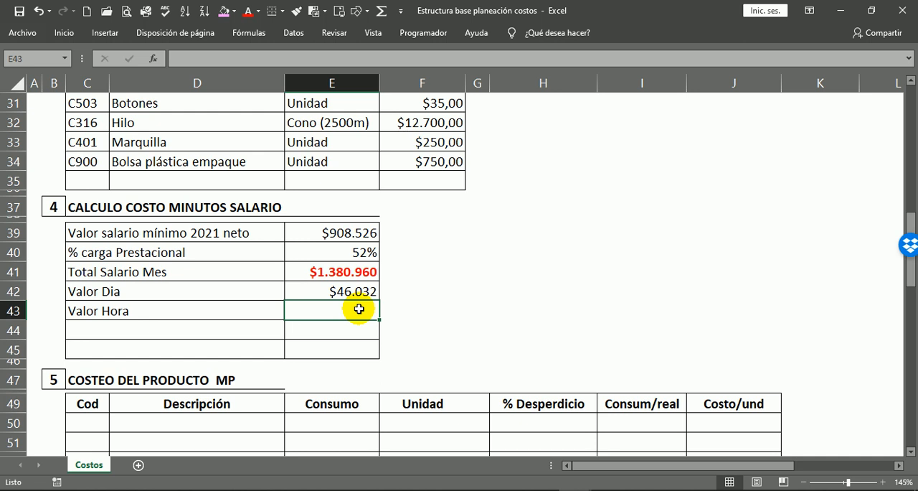
type("=")
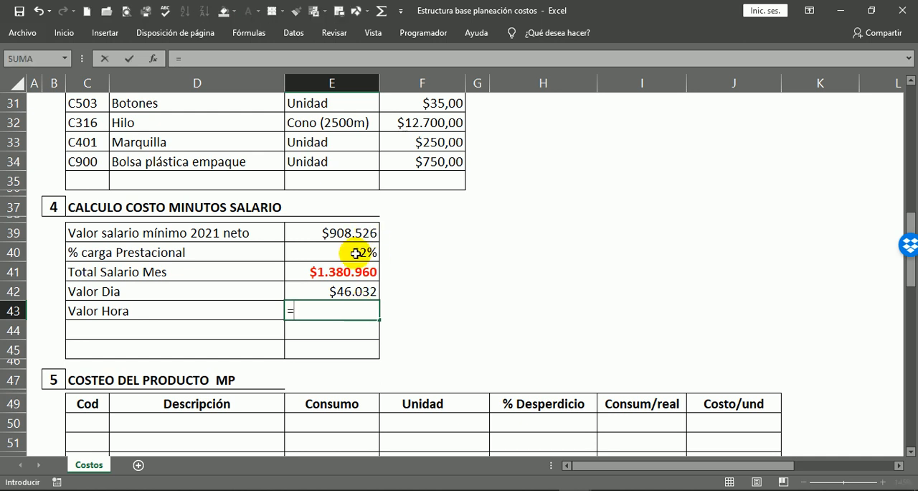
left_click(342, 289)
type("/")
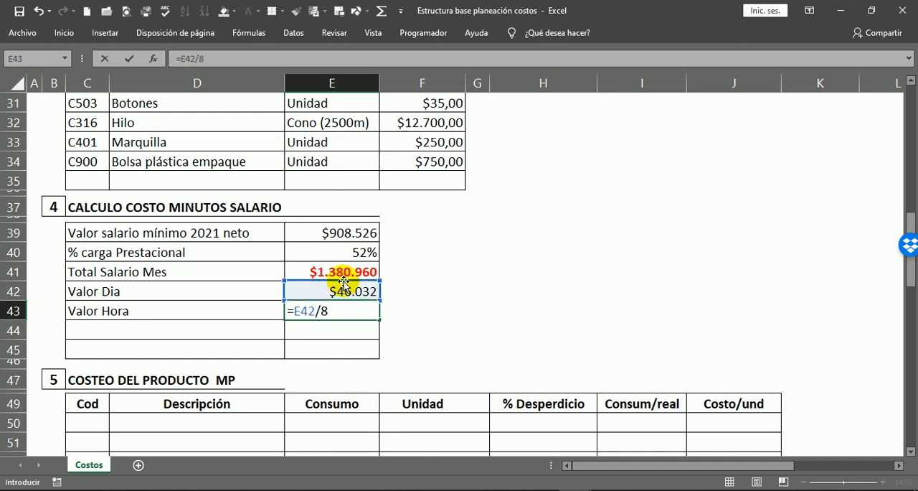
type("8")
key("Return")
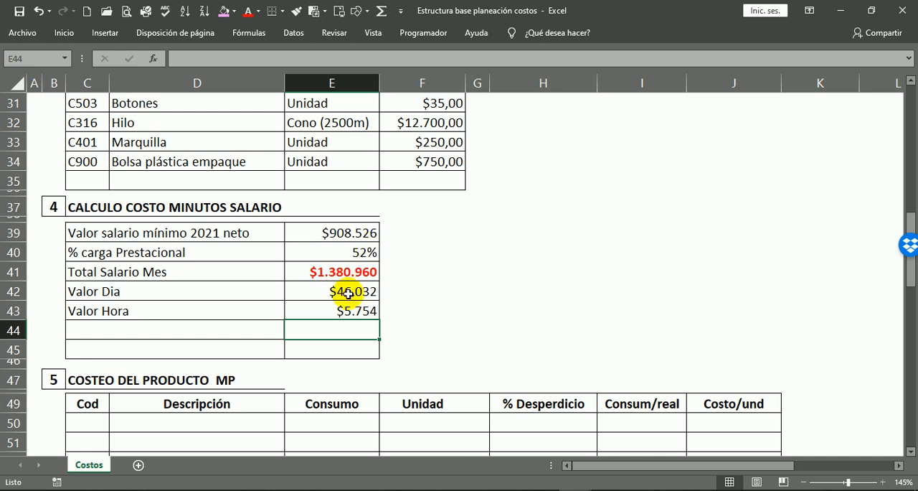
left_click(358, 307)
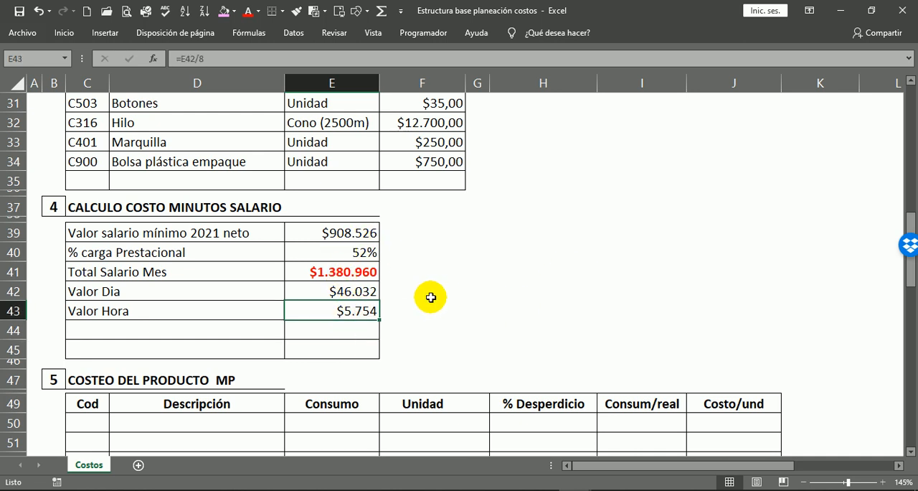
left_click(81, 331)
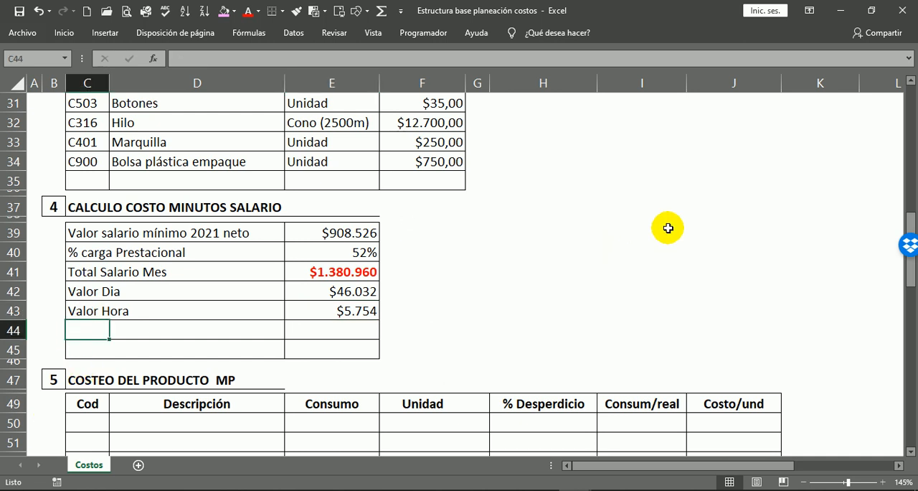
Label the row below Valor Hora, in C44, as "Valor Minuto".
type("V")
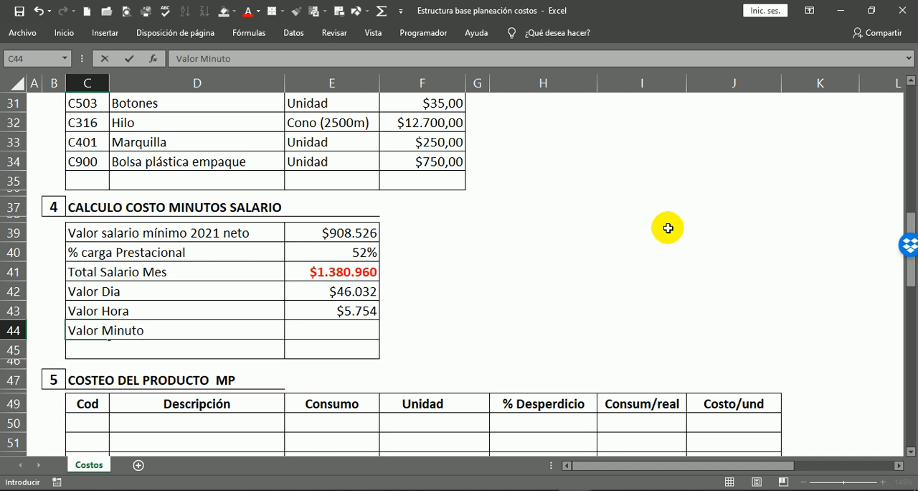
type("alor Minuto")
key("Return")
Enter the Valor Minuto formula in E44 by dividing the hourly value by 20, using =E43/20.
key("Up")
key("Right")
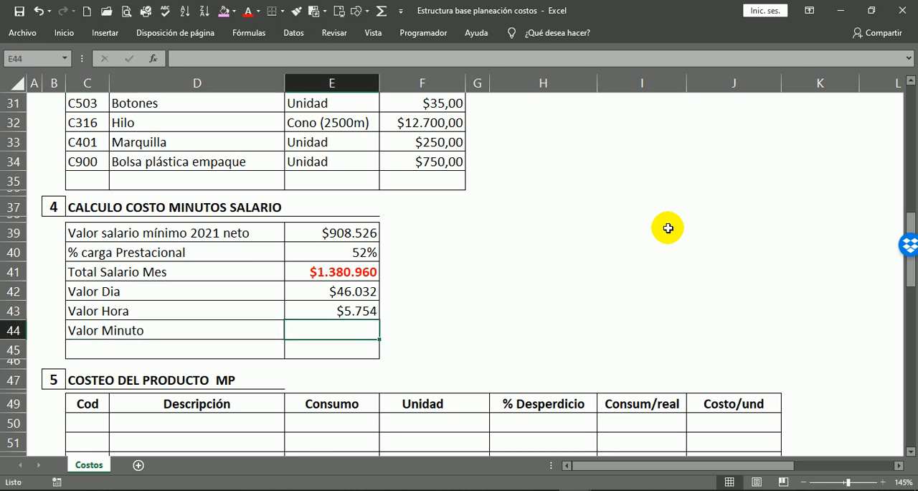
type("=")
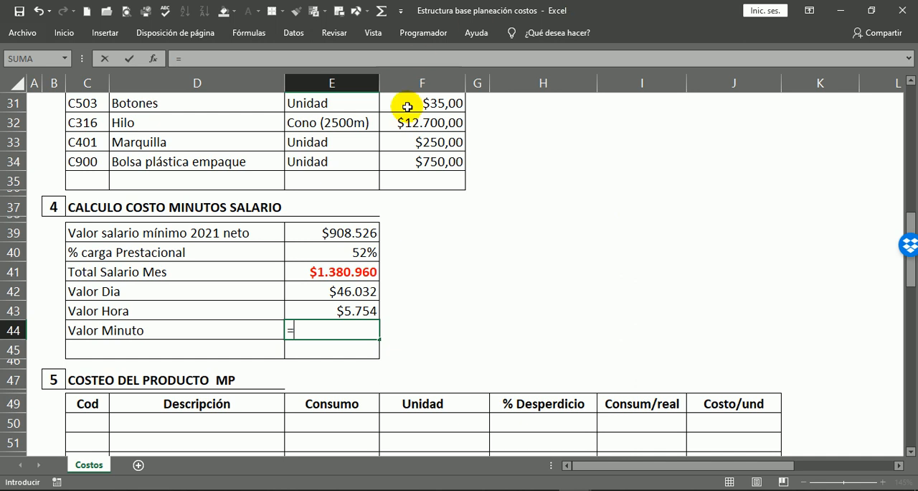
left_click(361, 307)
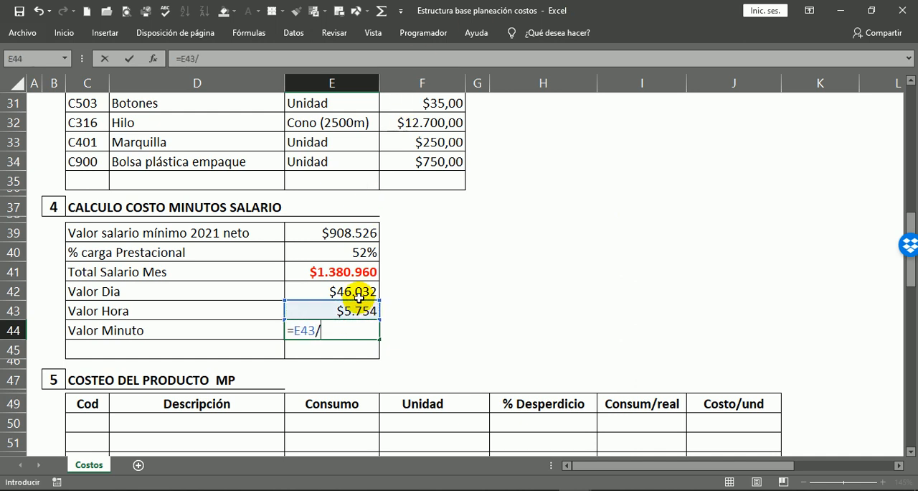
type("/20")
key("Return")
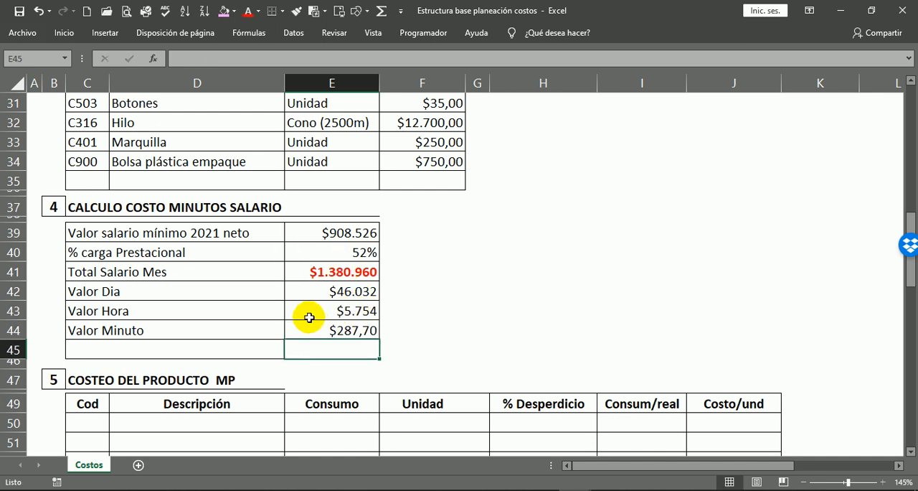
Correct the Valor Minuto formula in E44 to divide the hourly value by 60 minutes, =E43/60, and recheck it.
left_click(366, 334)
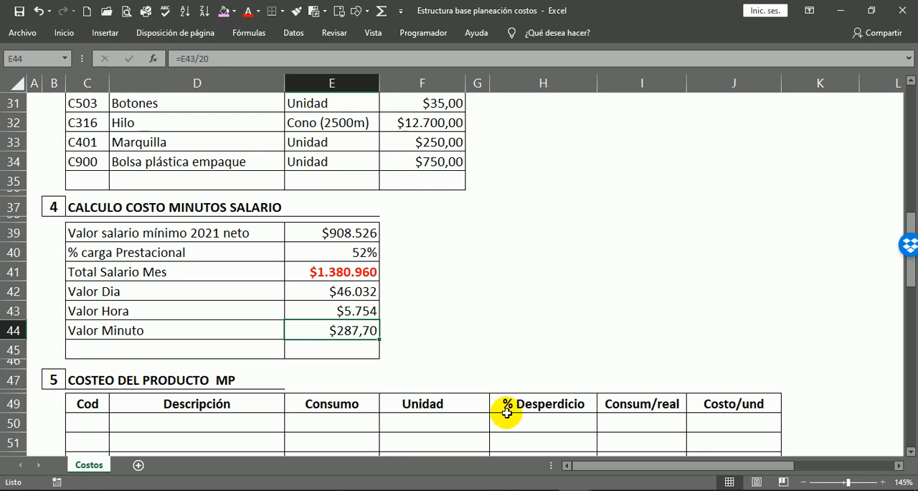
double_click(364, 330)
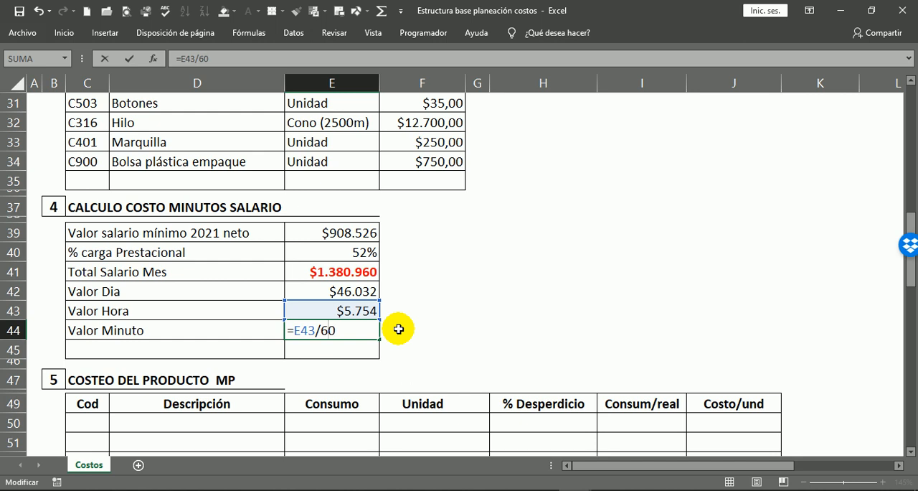
key("Return")
key("Up")
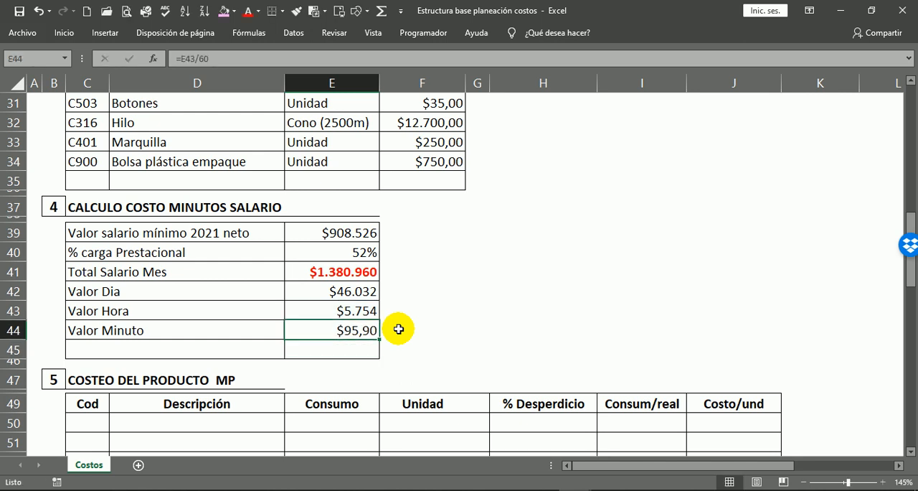
double_click(348, 330)
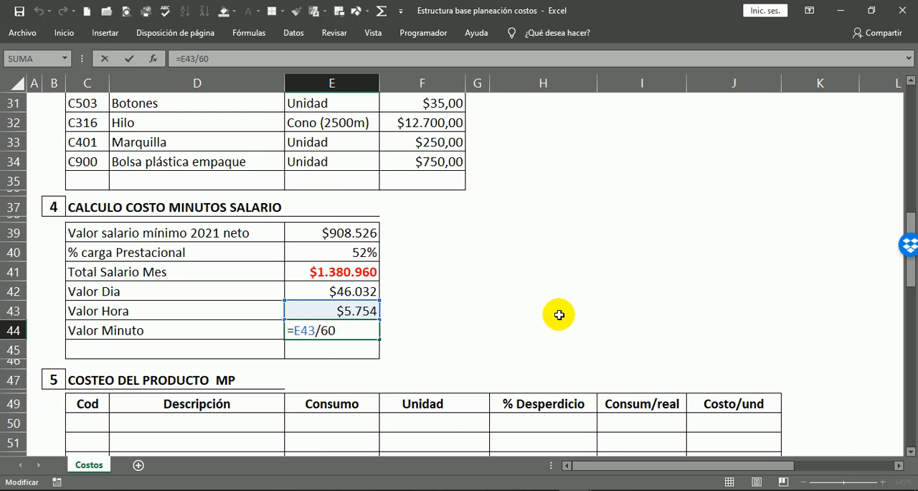
key("Return")
Label the row below Valor Minuto, in C45, as "Valor Segundo".
key("Left")
key("Left")
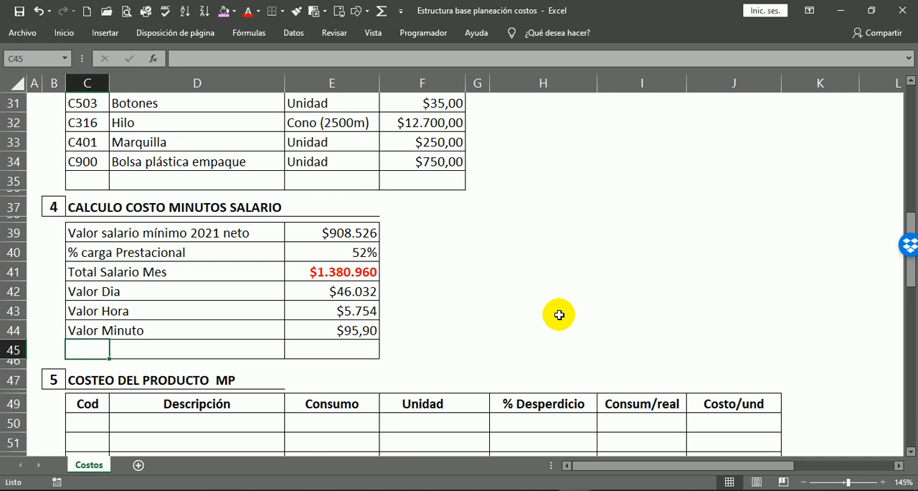
type("Valor Segundo")
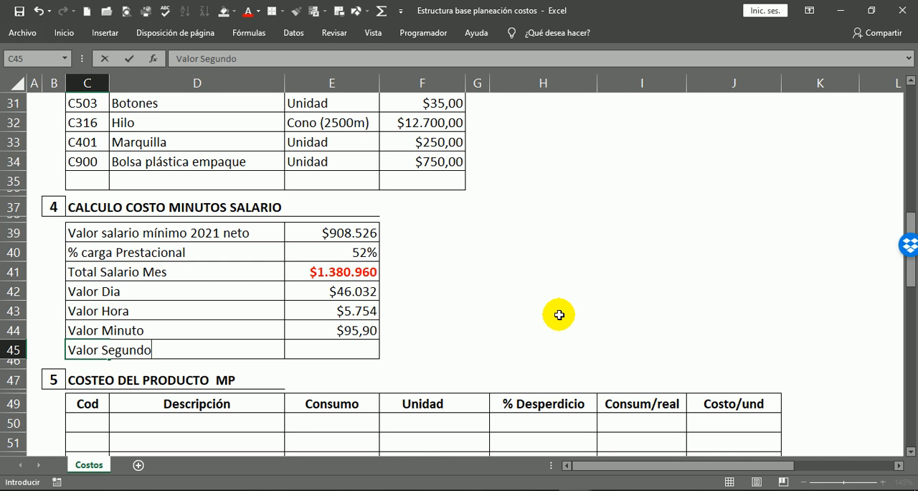
key("Return")
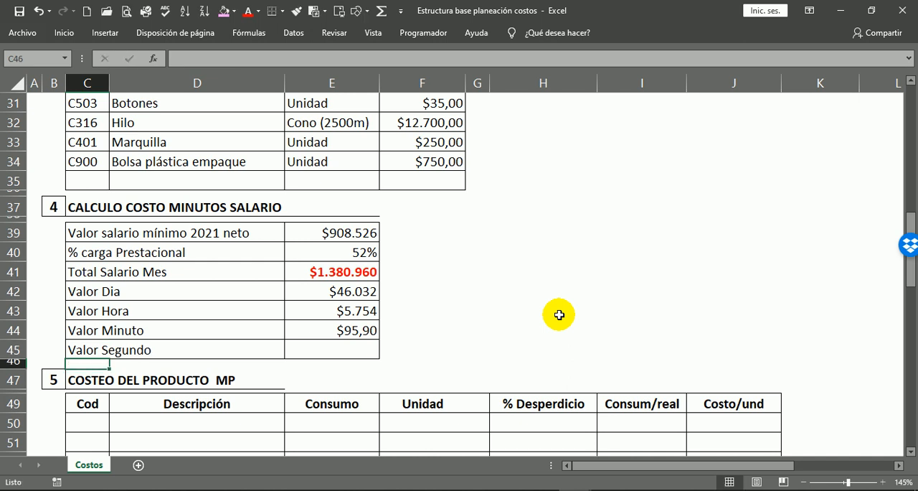
Calculate Valor Segundo in E45 by dividing the per-minute value by 60 seconds, using =E44/60, and check the formula.
left_click(339, 347)
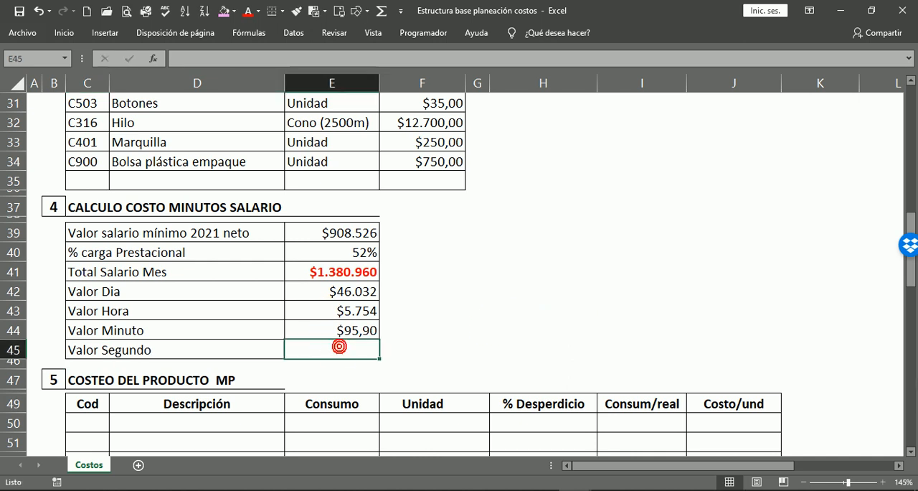
type("=")
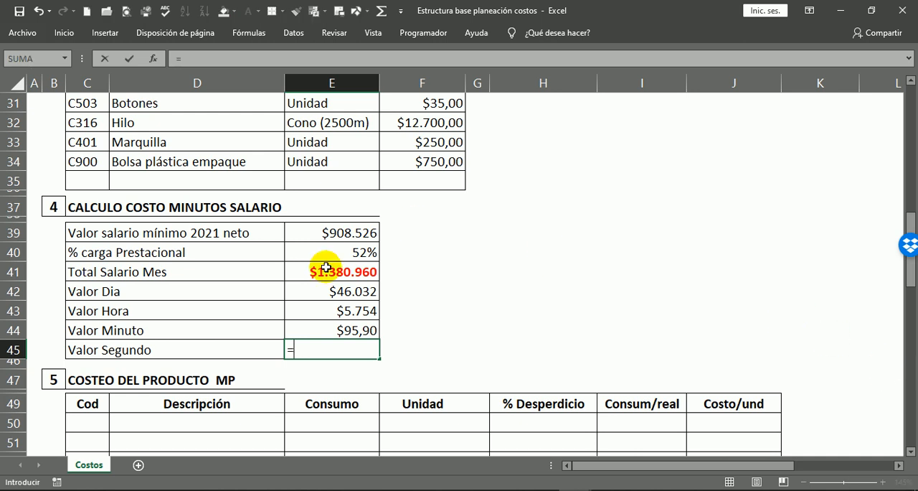
left_click(353, 330)
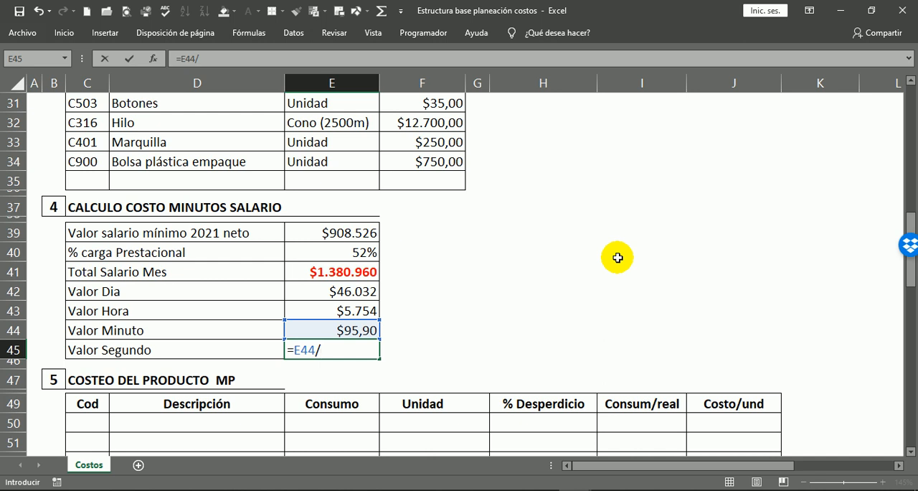
key("Return")
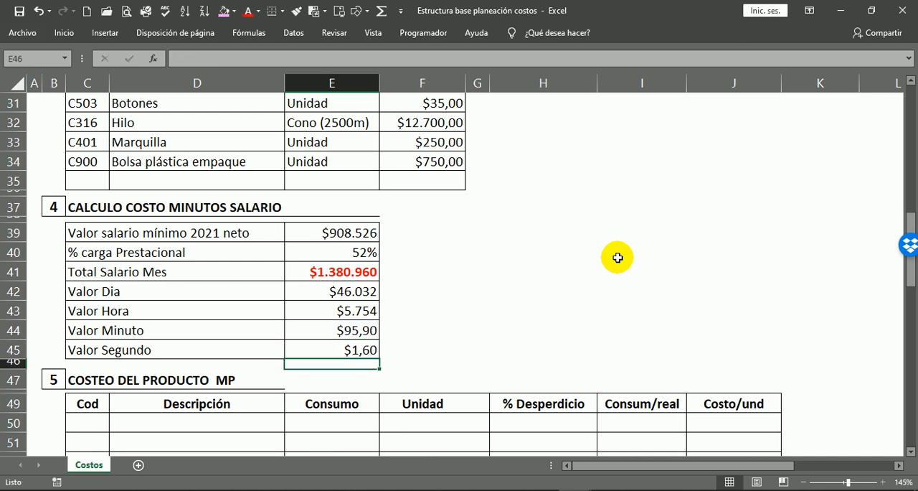
left_click(487, 348)
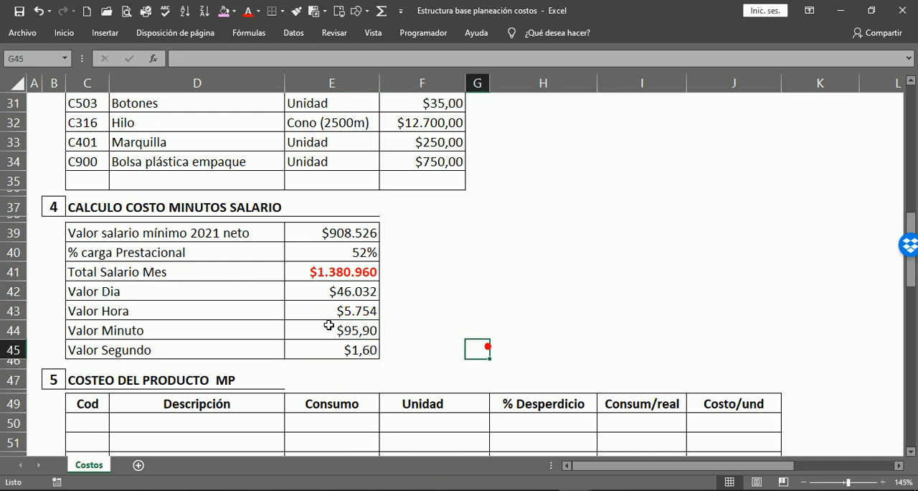
left_click(350, 345)
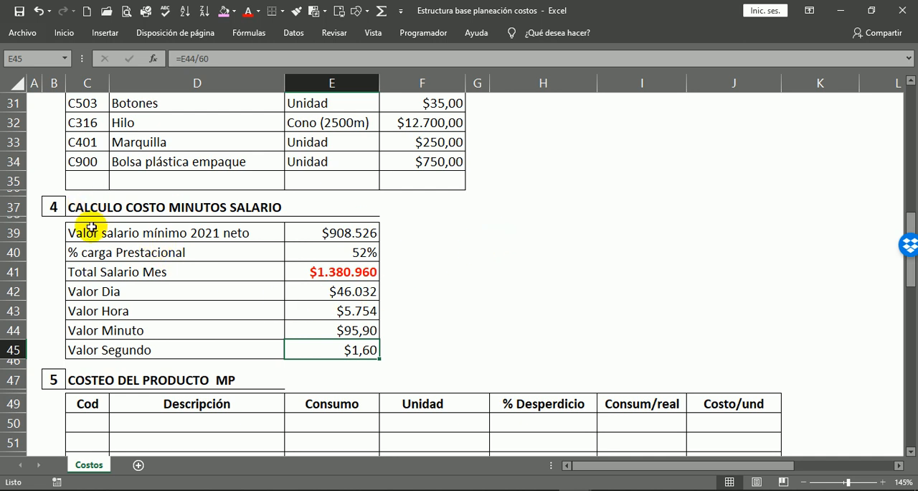
Fill the Valor salario mínimo 2021 neto row, C39:E39, with standard orange.
left_click_drag(92, 233, 334, 228)
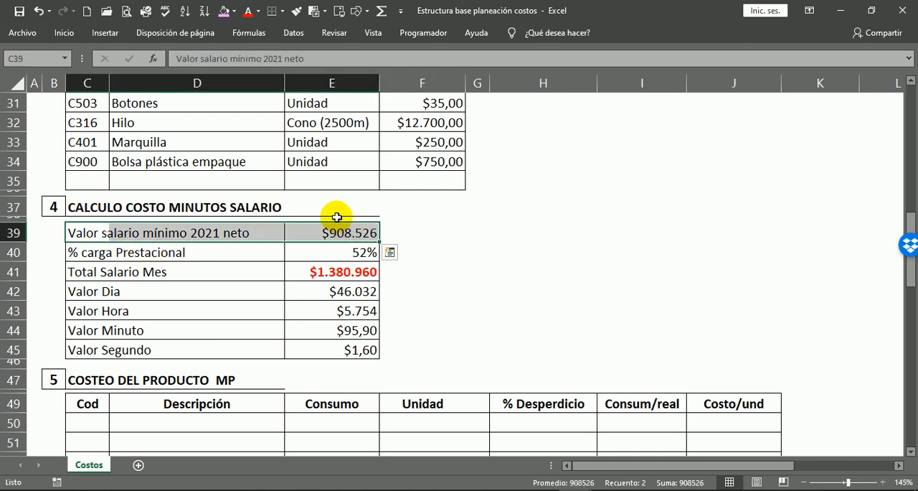
left_click(235, 12)
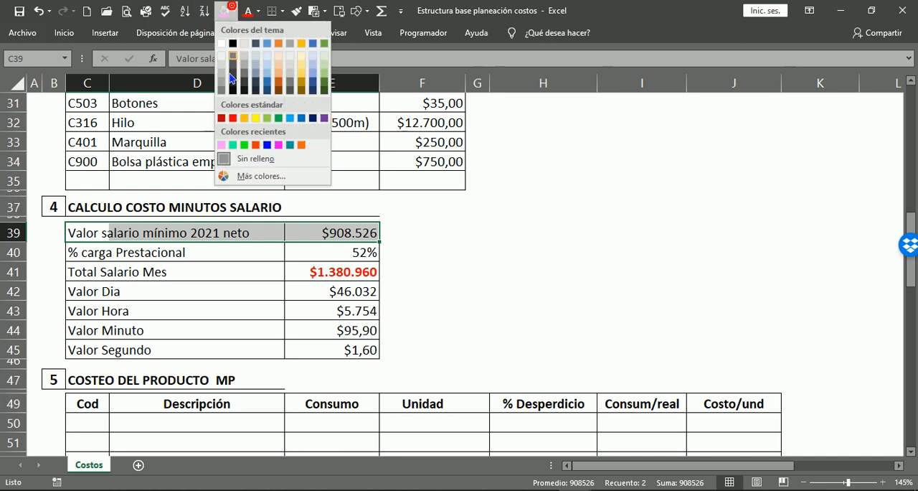
left_click(247, 119)
left_click(477, 290)
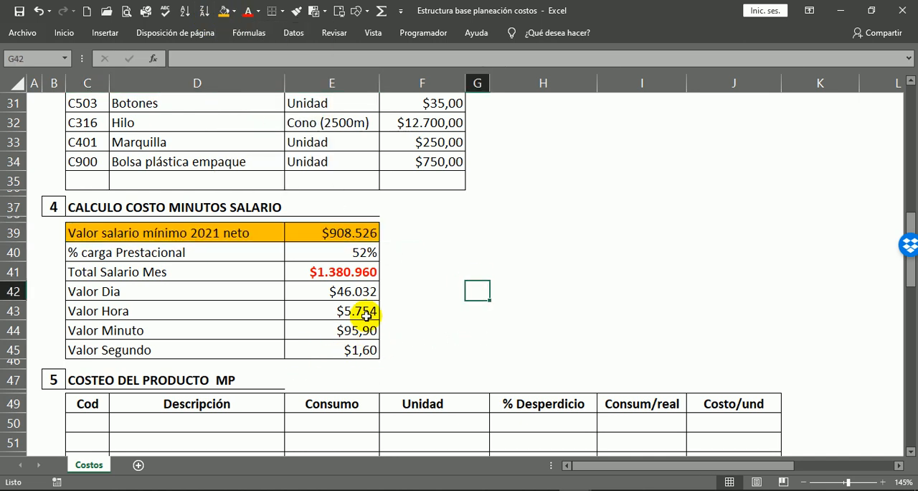
Make the Valor Minuto amount in E44 bold and fill its cell with standard light blue.
left_click(353, 330)
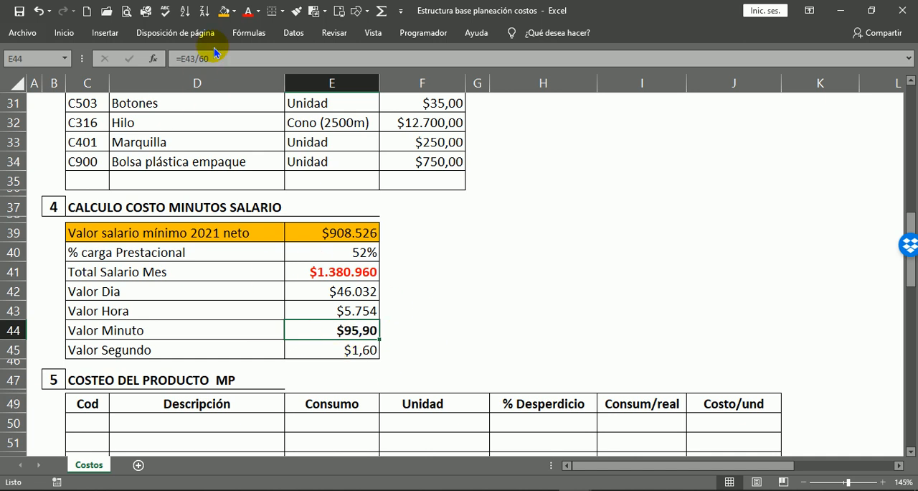
left_click(234, 11)
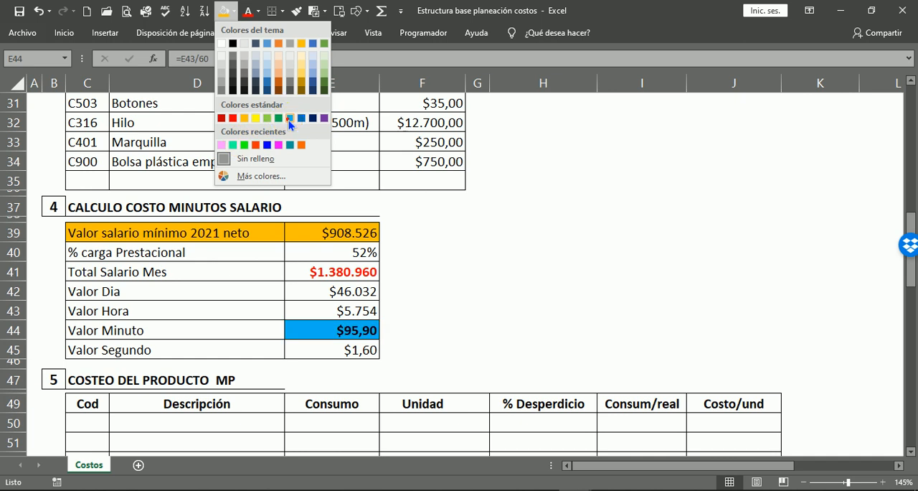
left_click(289, 121)
left_click(433, 280)
left_click(359, 330)
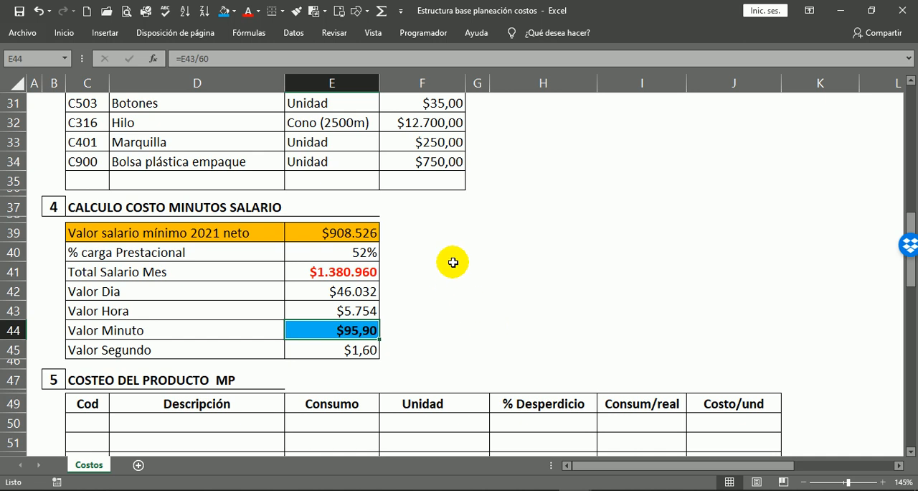
Review the product costing tables and the Ficha Técnica, Operaciones, Inventario MP - Insumos and Calculo Costo Minutos Salario sections, including Valor Minuto in E44.
scroll(452, 267, "down", 4)
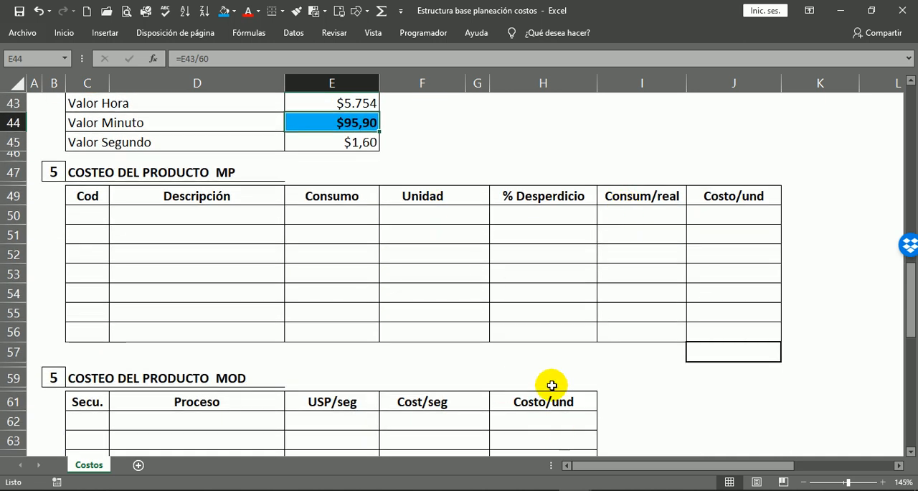
scroll(464, 256, "down", 4)
scroll(305, 251, "up", 4)
scroll(242, 248, "up", 2)
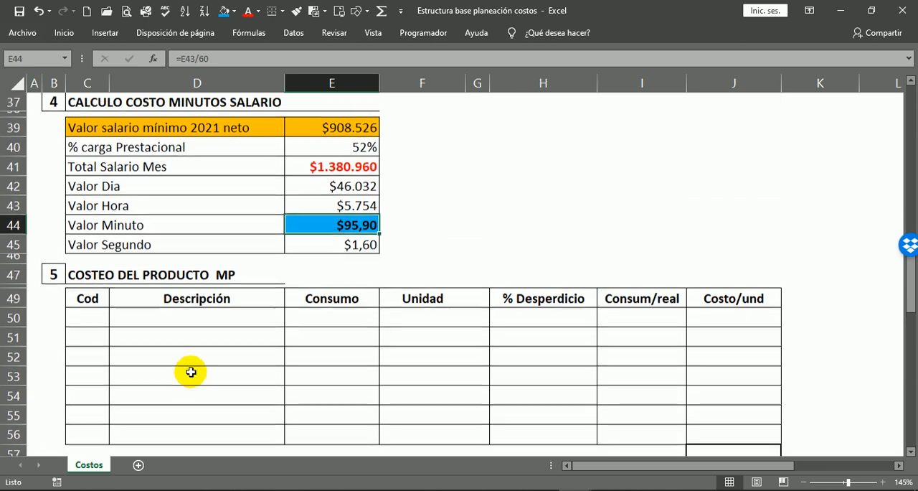
scroll(429, 251, "up", 4)
scroll(431, 248, "up", 8)
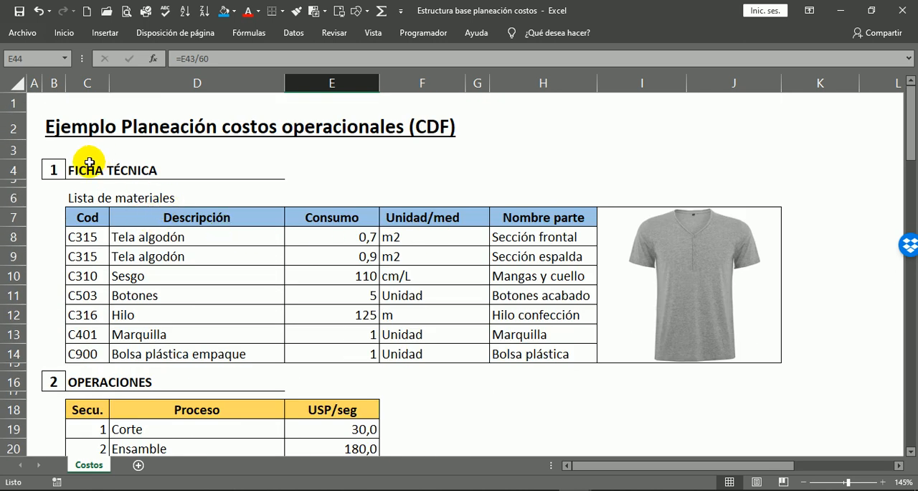
left_click(103, 171)
scroll(147, 205, "down", 1)
scroll(147, 206, "down", 1)
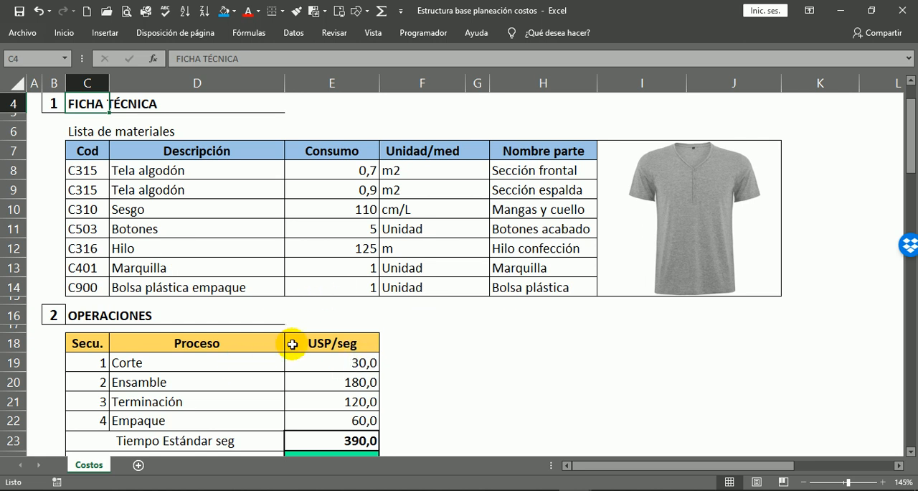
scroll(236, 179, "down", 2)
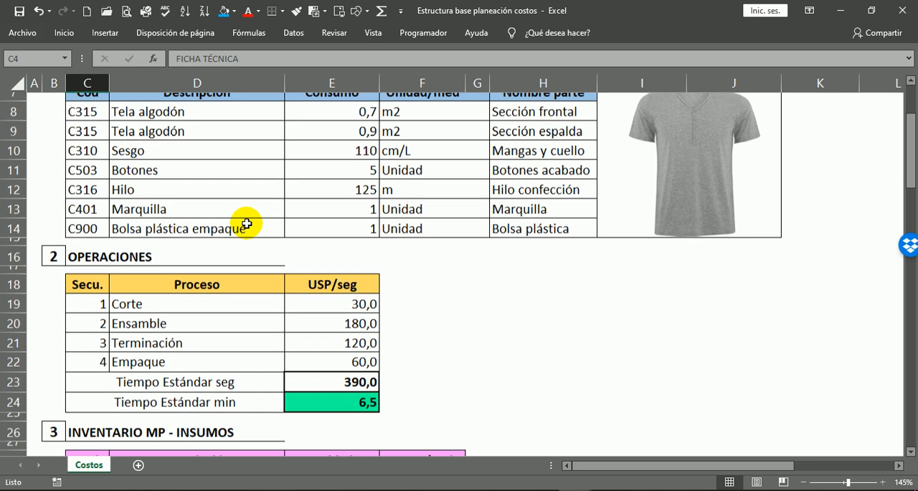
scroll(141, 229, "down", 1)
left_click(75, 148)
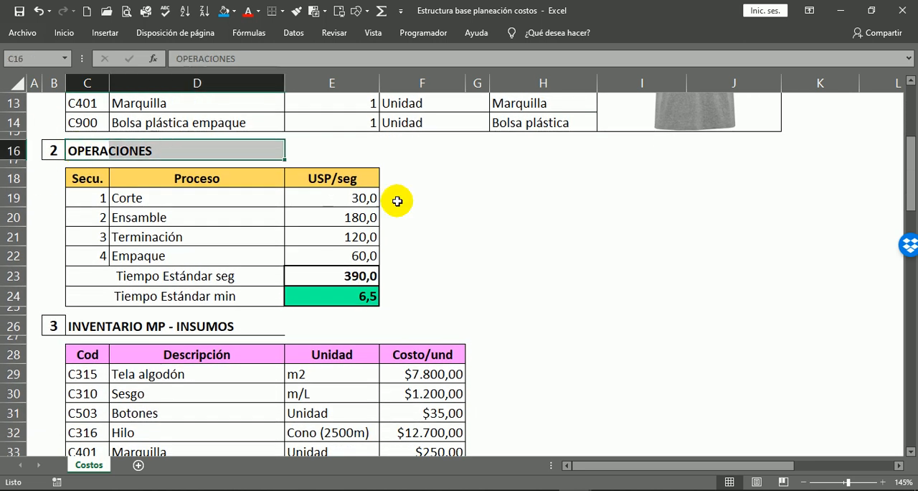
scroll(413, 275, "down", 2)
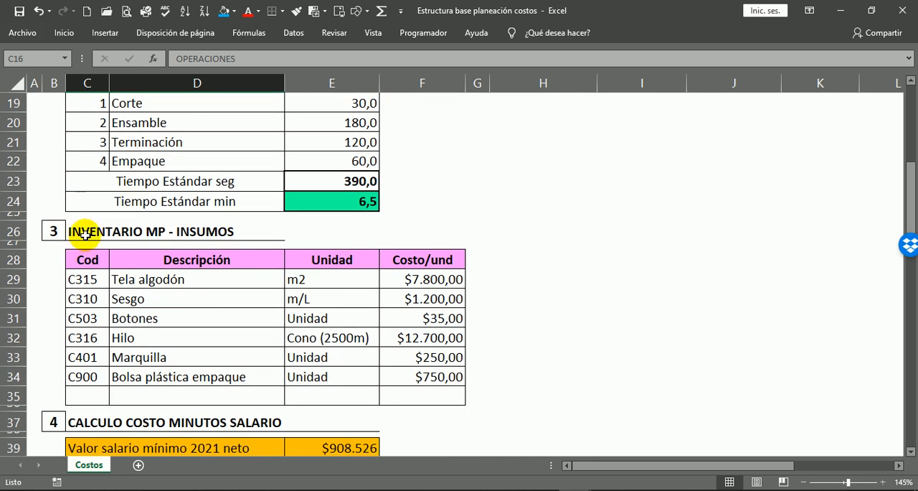
left_click_drag(84, 233, 227, 231)
scroll(498, 252, "down", 4)
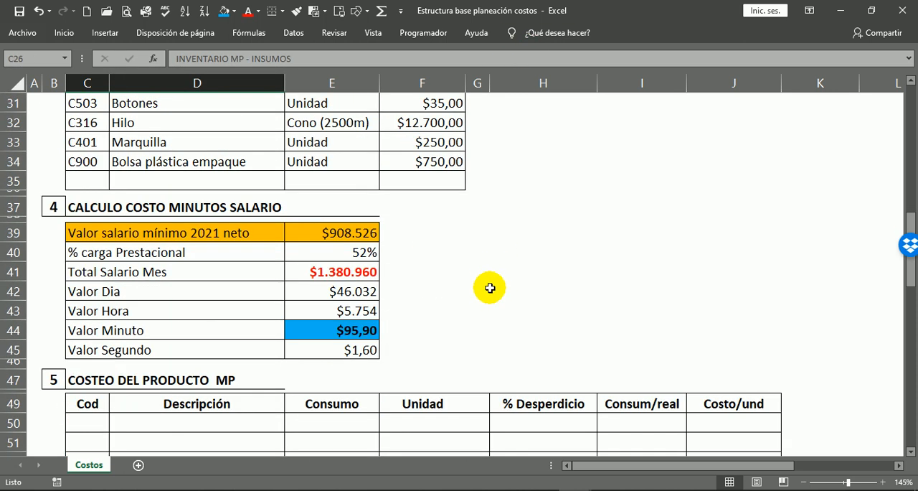
left_click(74, 208)
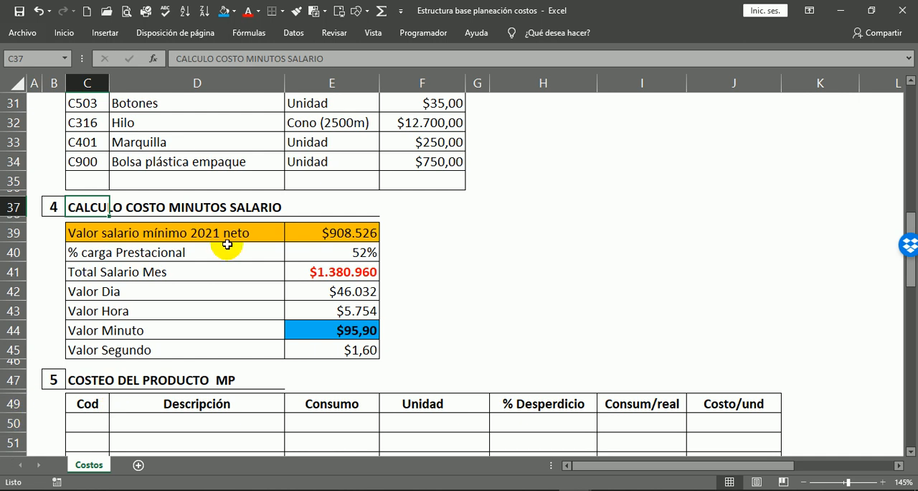
scroll(215, 247, "down", 2)
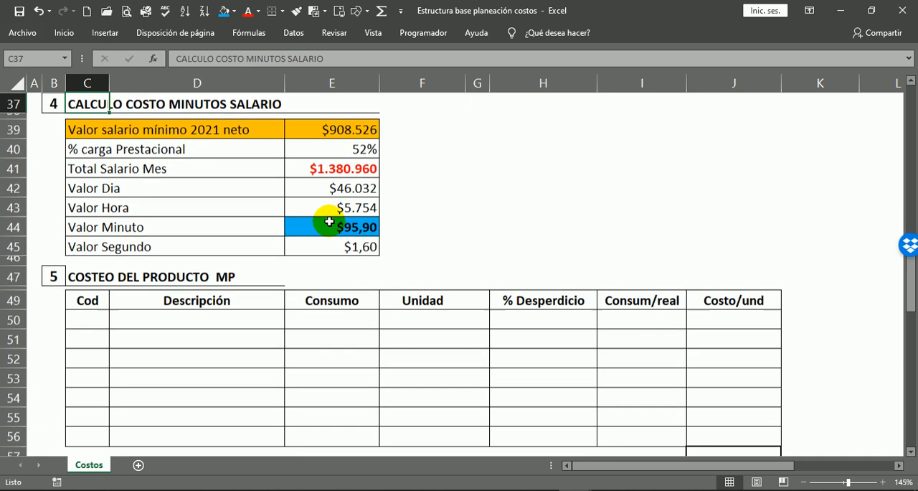
left_click(366, 226)
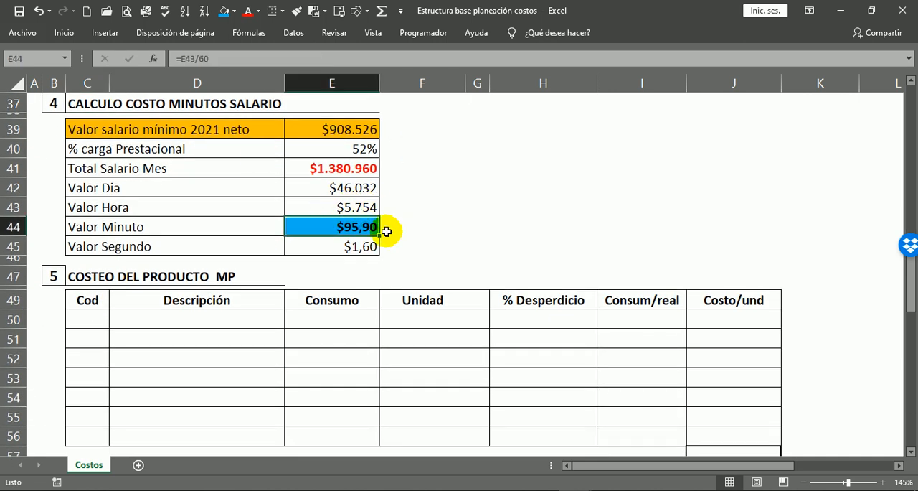
Fill the COSTEO DEL PRODUCTO MP header row, C49:J49, with standard blue and set its text to white.
scroll(404, 207, "down", 1)
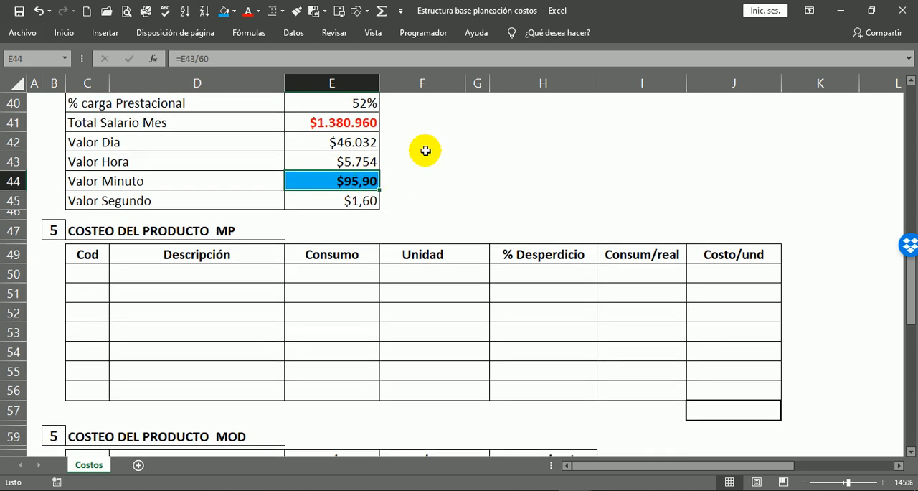
scroll(322, 236, "up", 2)
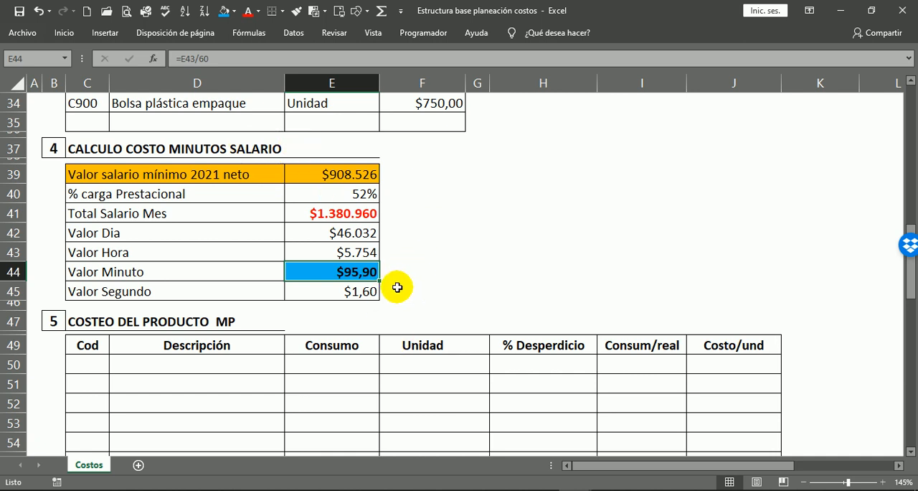
scroll(420, 254, "down", 3)
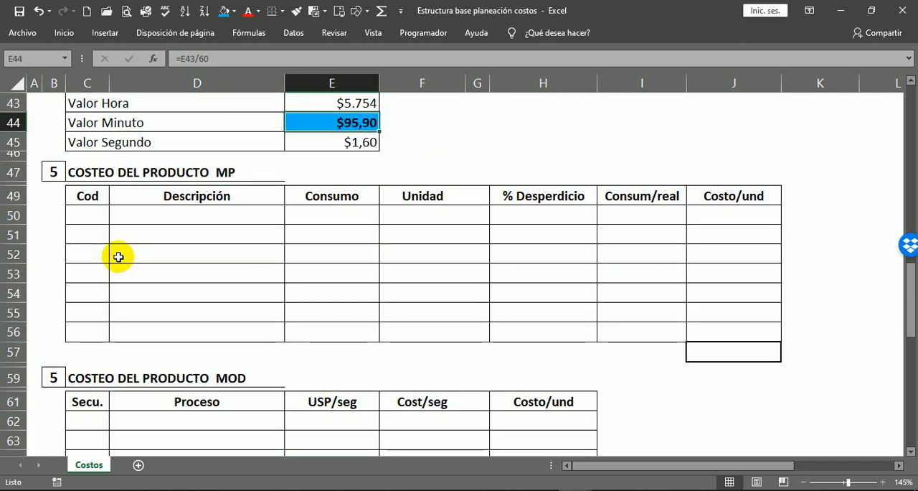
left_click(83, 172)
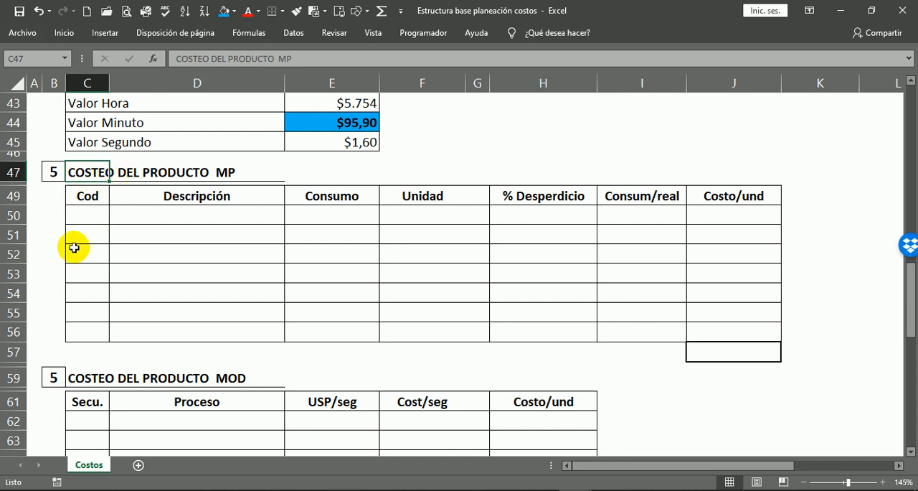
left_click_drag(86, 195, 728, 199)
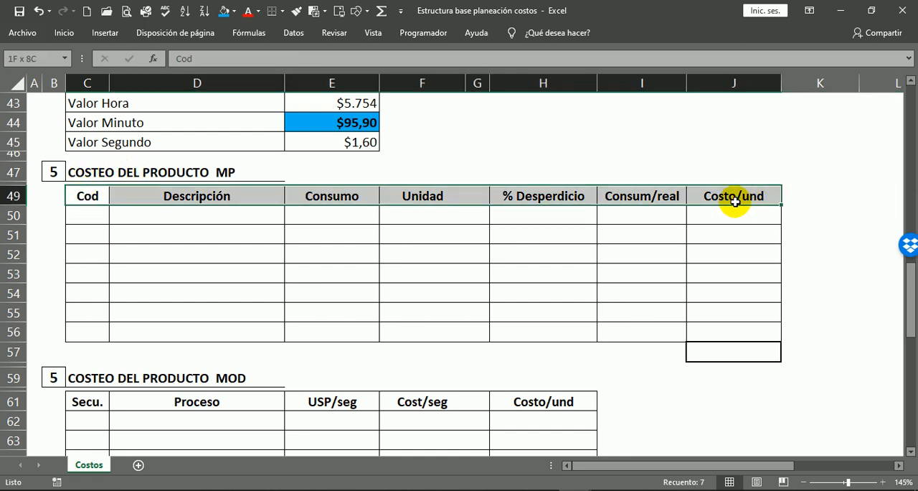
left_click(232, 12)
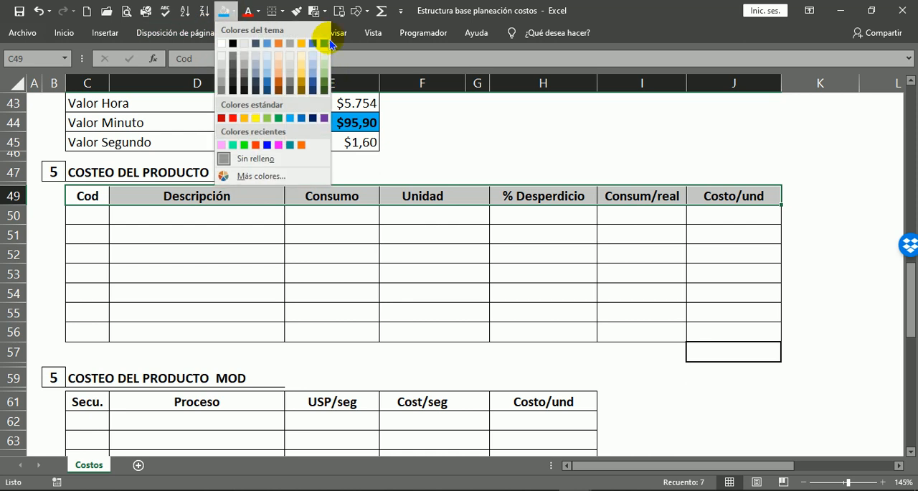
left_click(301, 118)
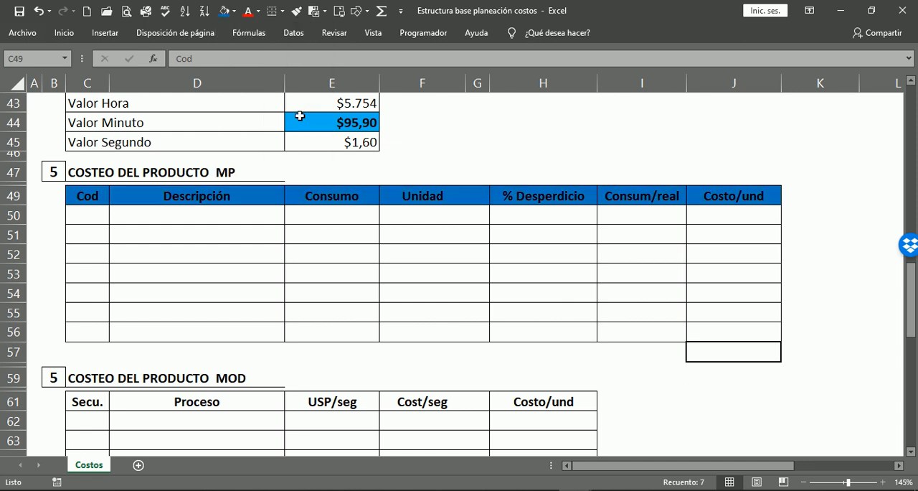
left_click(257, 15)
left_click(247, 57)
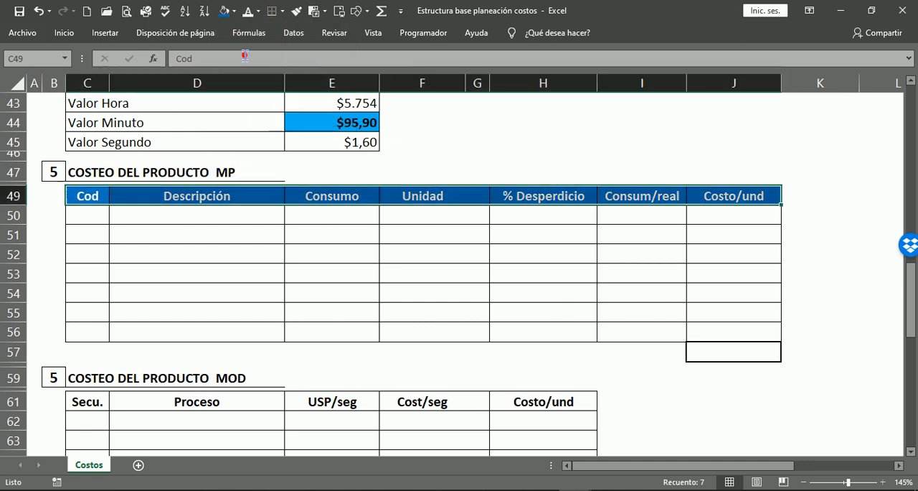
left_click(762, 257)
left_click(612, 290)
Review the first material row of the Ficha Técnica, C8:F8, as the source for the COSTEO DEL PRODUCTO MP table.
left_click(85, 215)
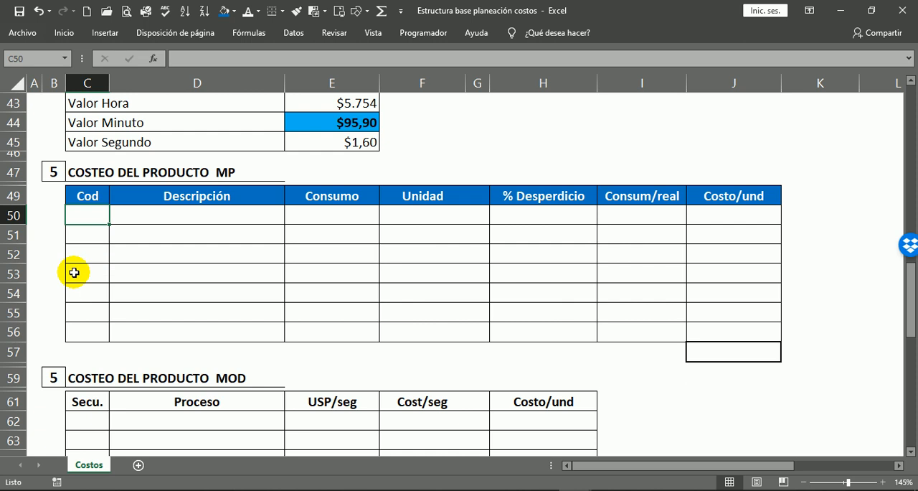
scroll(123, 152, "up", 11)
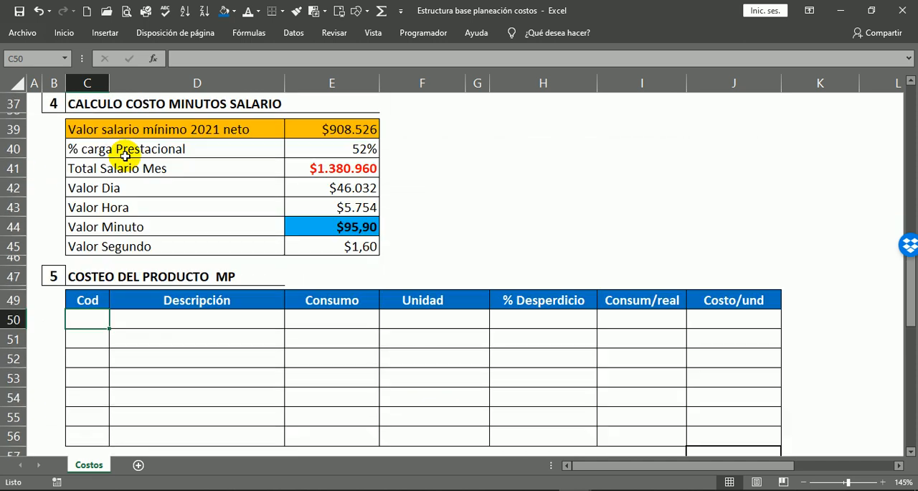
scroll(331, 247, "up", 2)
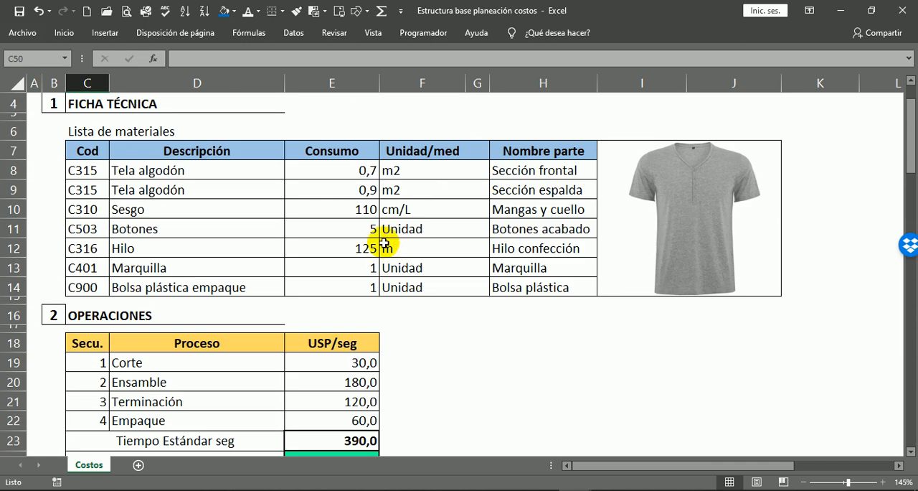
left_click(80, 170)
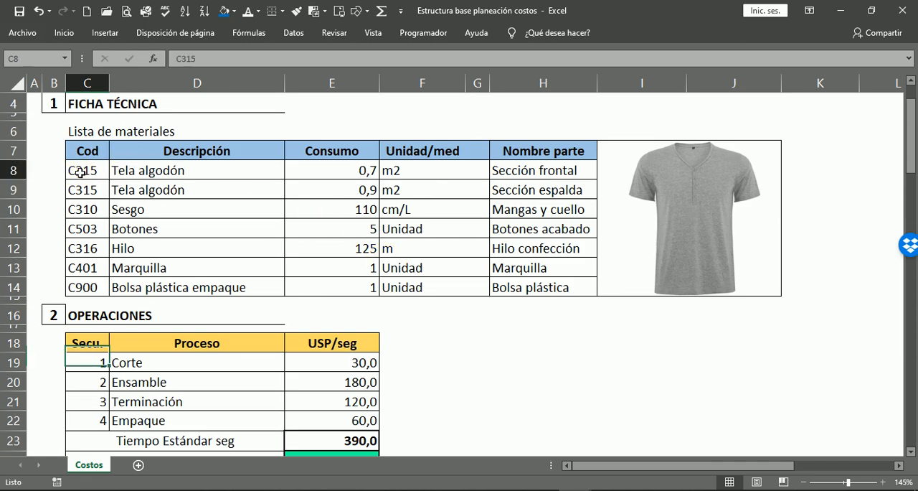
left_click(208, 168)
left_click(329, 166)
left_click(419, 171)
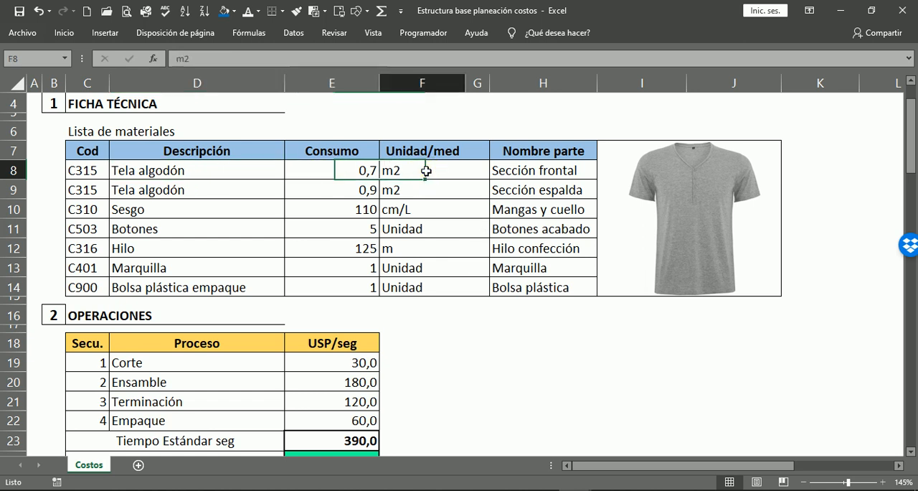
scroll(234, 224, "down", 12)
scroll(218, 226, "down", 2)
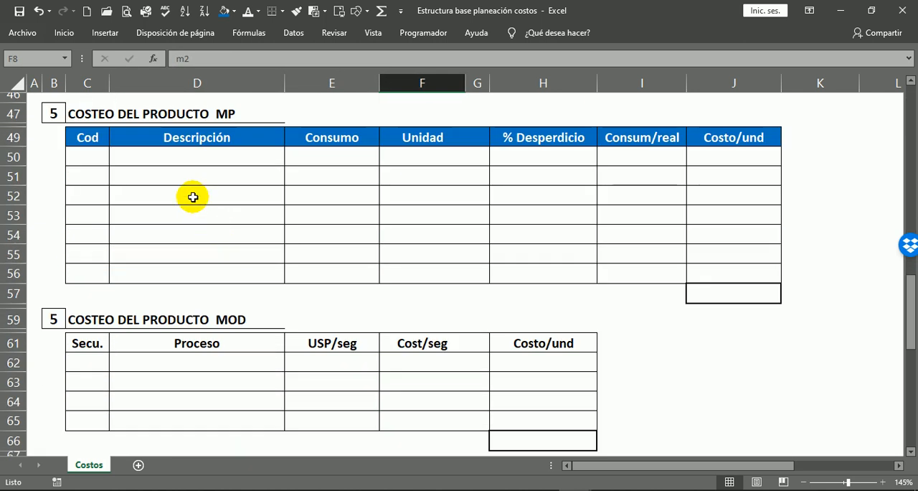
Link the first Cod cell of COSTEO DEL PRODUCTO MP, C50, to the Ficha Técnica code with =C8, and check the formula.
left_click(78, 156)
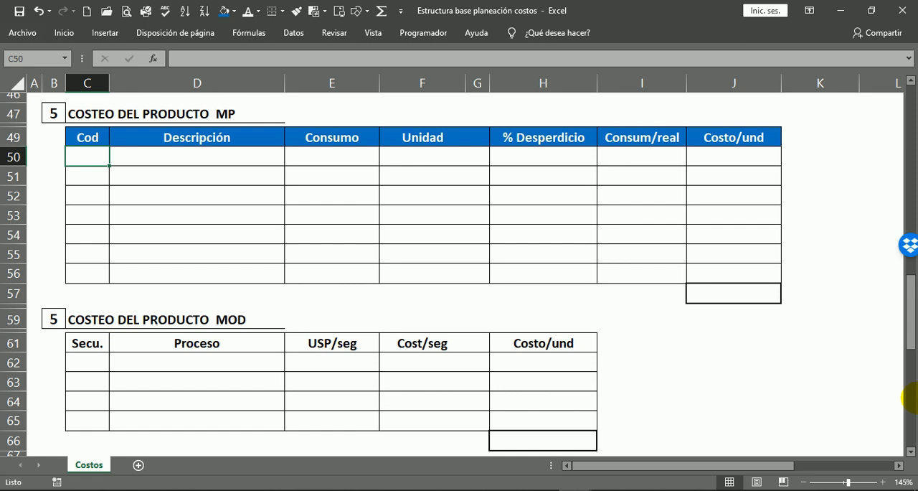
type("=")
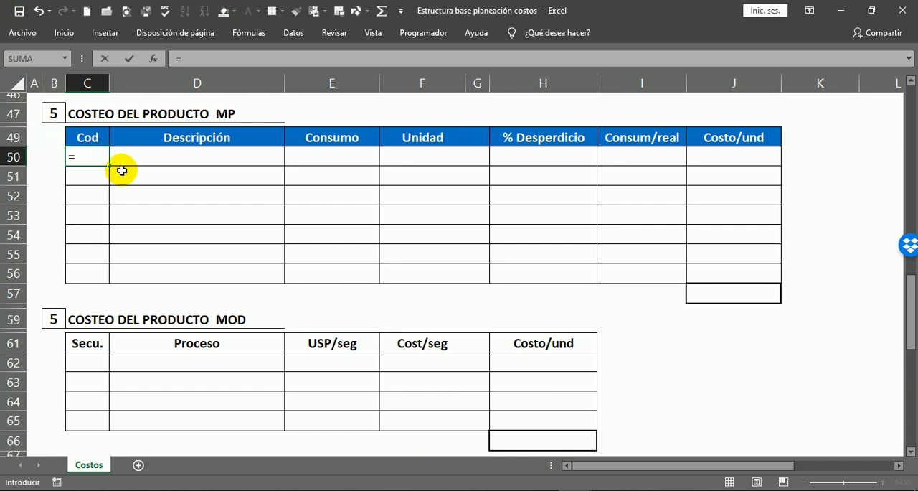
scroll(133, 215, "up", 7)
scroll(203, 264, "up", 8)
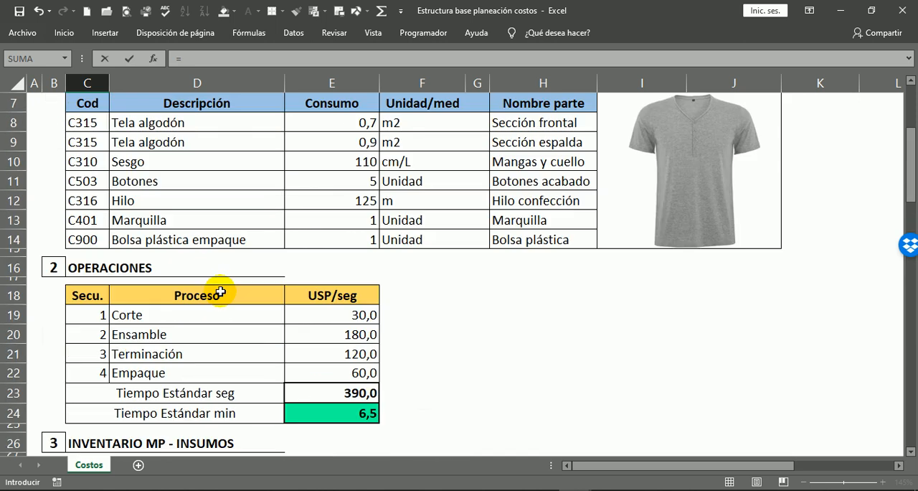
left_click(86, 237)
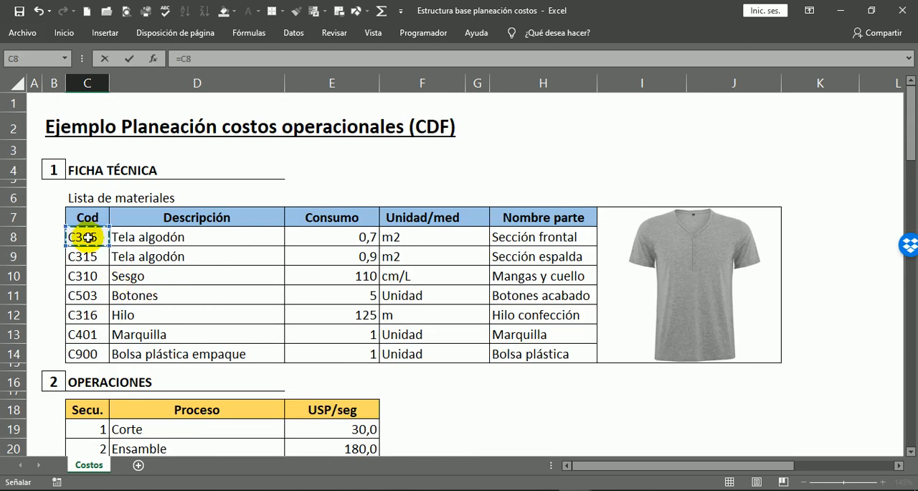
key("Return")
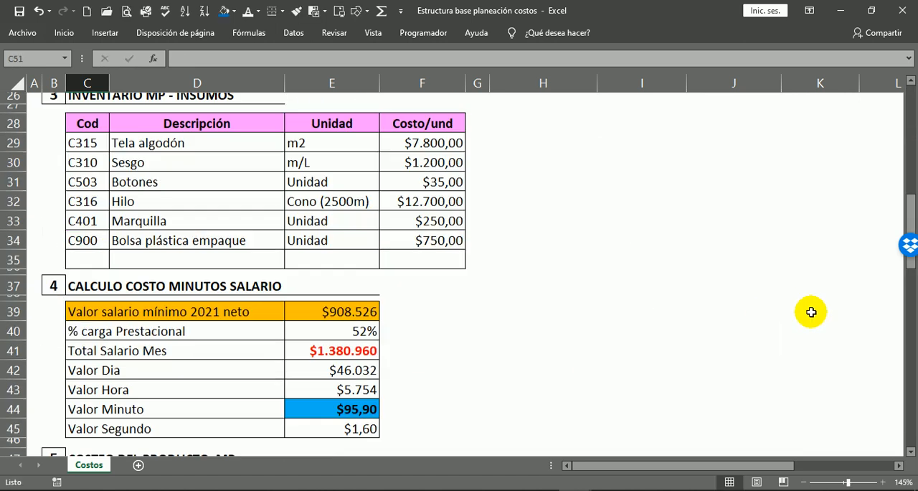
scroll(140, 331, "down", 3)
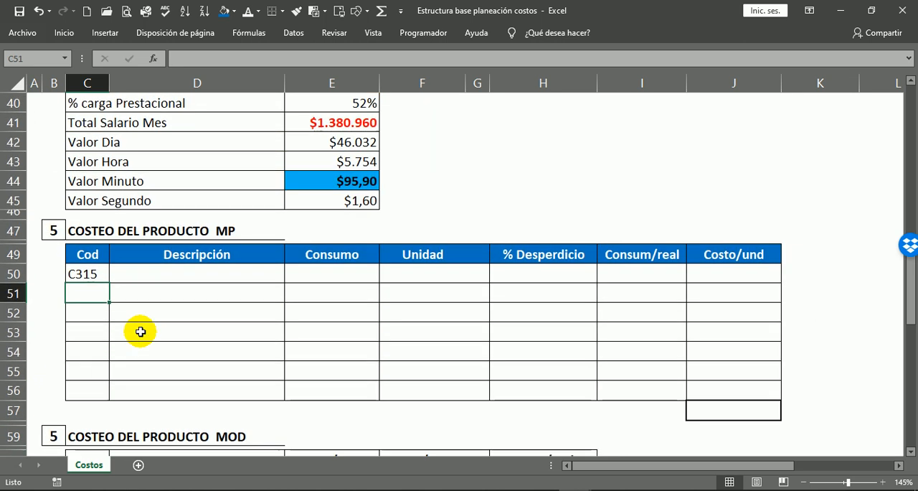
left_click(75, 269)
left_click(74, 260)
left_click(80, 276)
double_click(79, 274)
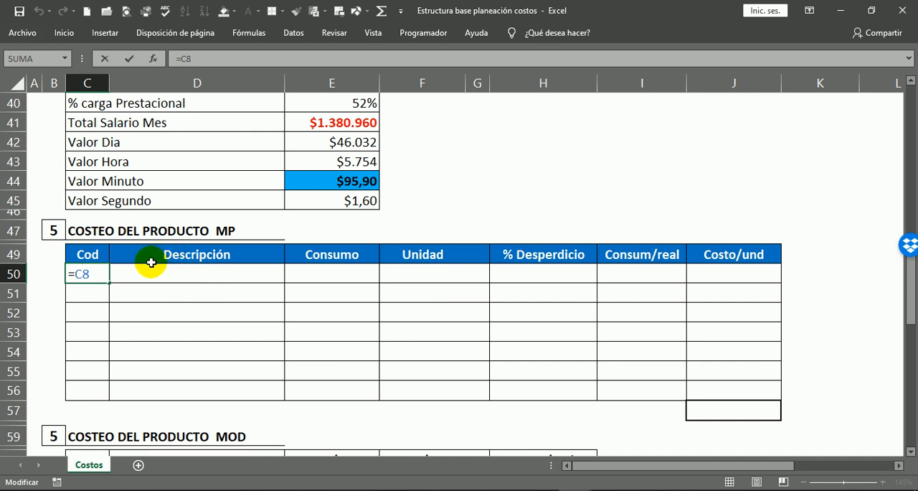
key("ctrl+Return")
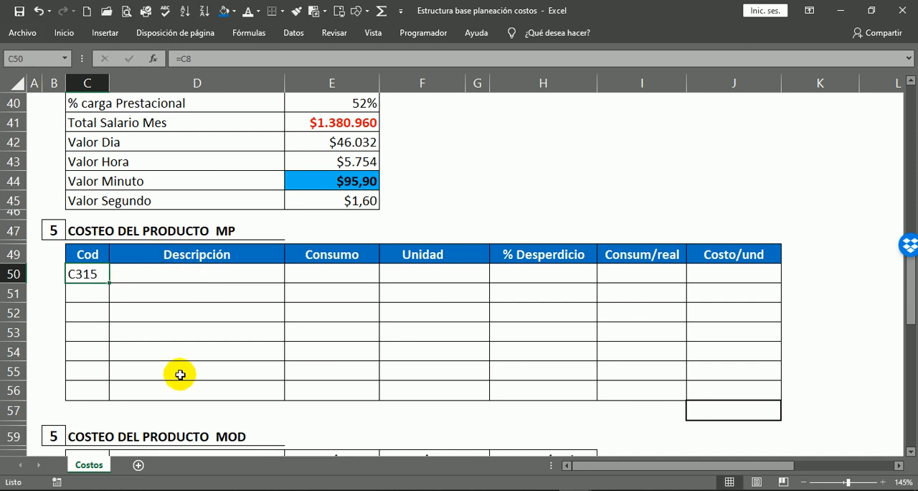
Copy the C50 link to C50:F56, pasting formulas only, to fill the Cod, Descripción, Consumo and Unidad columns.
key("ctrl+c")
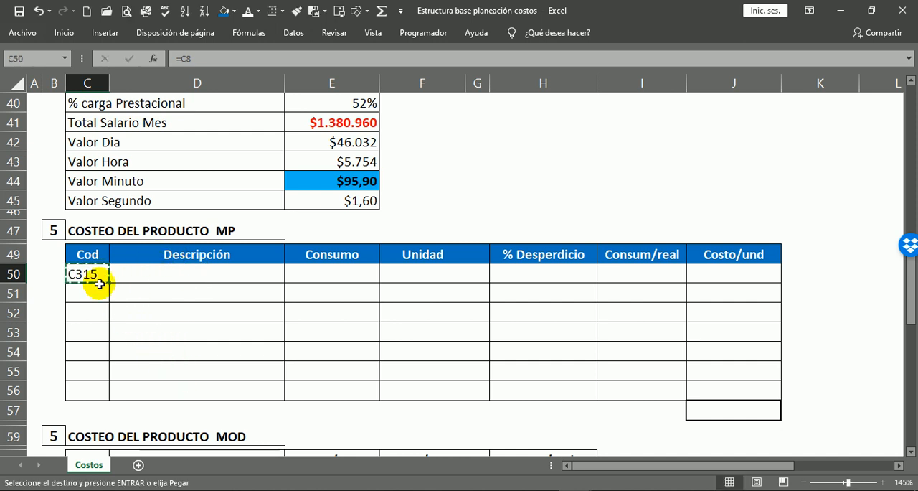
mouse_move(83, 272)
left_mouse_down()
mouse_move(424, 308)
mouse_move(423, 391)
left_mouse_up()
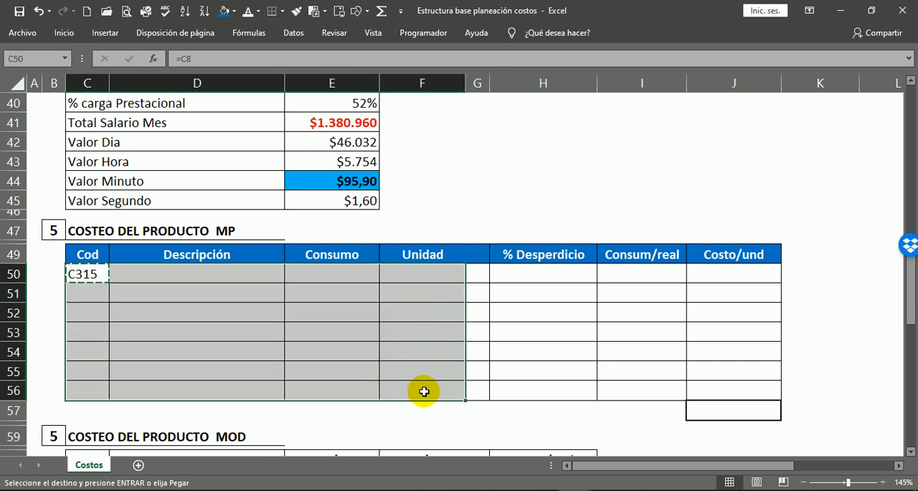
right_click(267, 287)
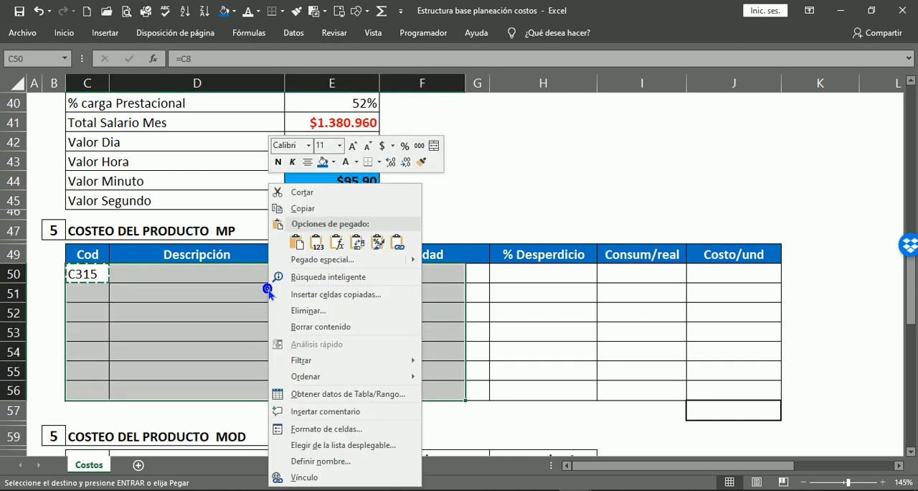
left_click(336, 242)
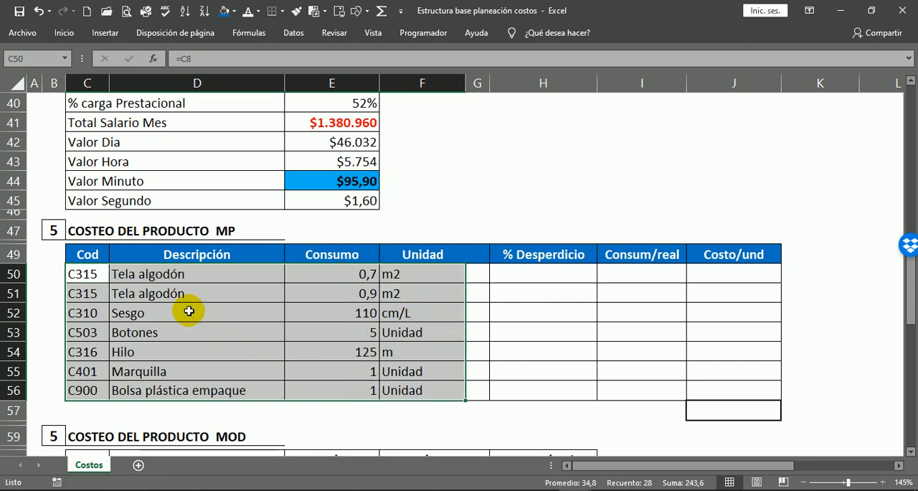
Check the linked Descripción, Consumo and Unidad cells of the MP costing table against the Ficha Técnica.
left_click(174, 292)
left_click(357, 278)
left_click(372, 329)
left_click(410, 290)
left_click(400, 372)
left_click(396, 272)
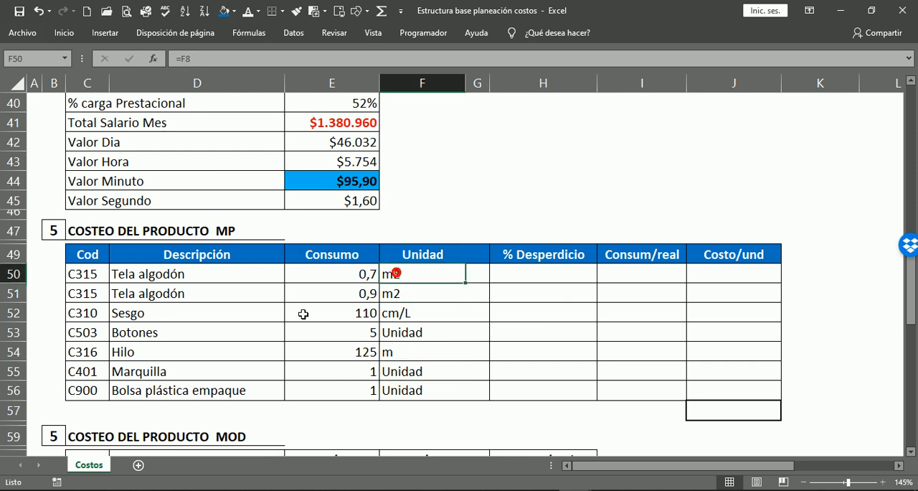
scroll(262, 313, "up", 11)
scroll(410, 172, "up", 2)
scroll(239, 311, "down", 14)
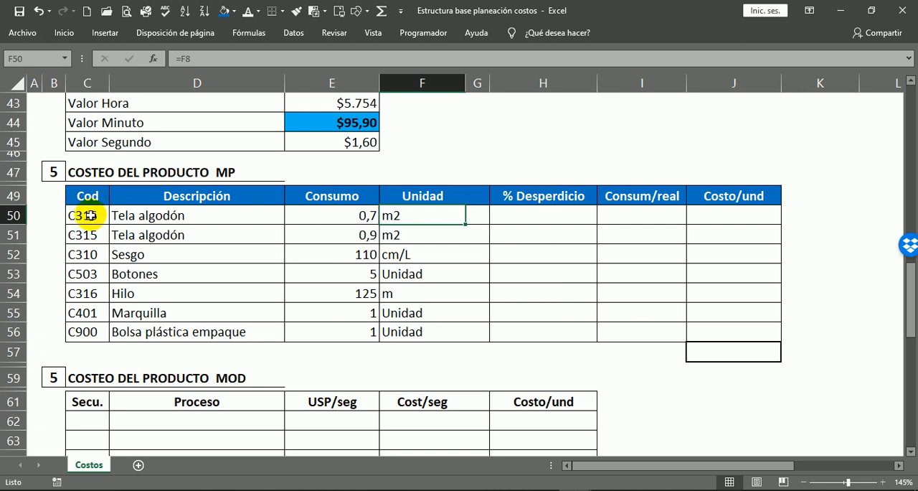
Examine the COSTEO DEL PRODUCTO MP heading, Descripción cells and Consumo formulas in E50:E56, and return to the Ficha Técnica source list.
left_click(86, 172)
left_click_drag(86, 172, 219, 172)
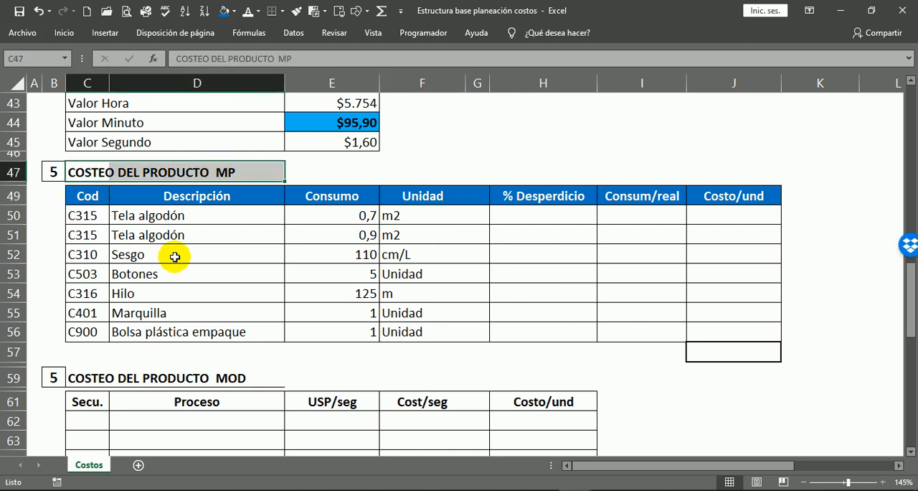
left_click(118, 255)
left_click(114, 194)
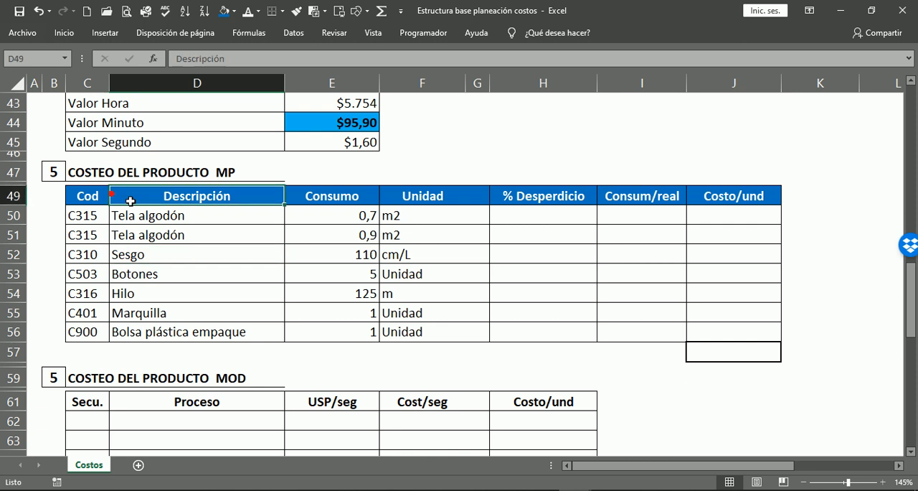
left_click(168, 237)
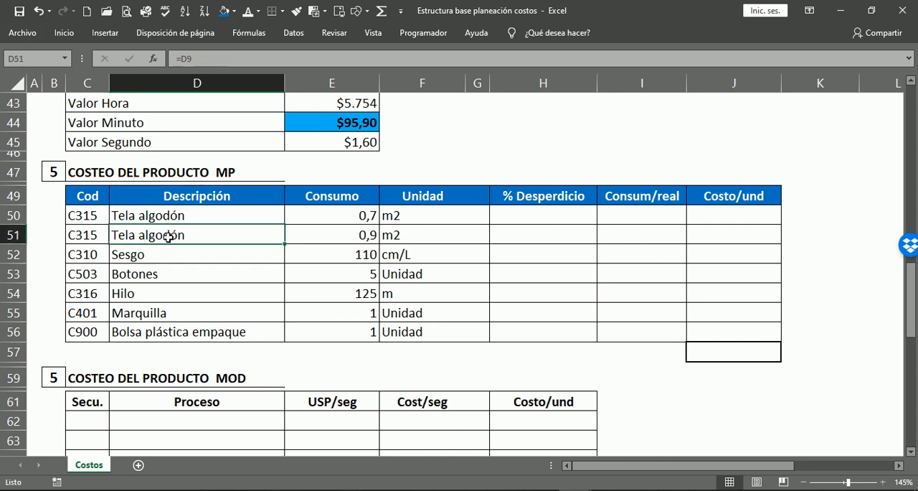
left_click(362, 215)
left_click(375, 296)
left_click(375, 330)
left_click(368, 229)
left_click(353, 290)
left_click(364, 311)
left_click(361, 331)
left_click(359, 312)
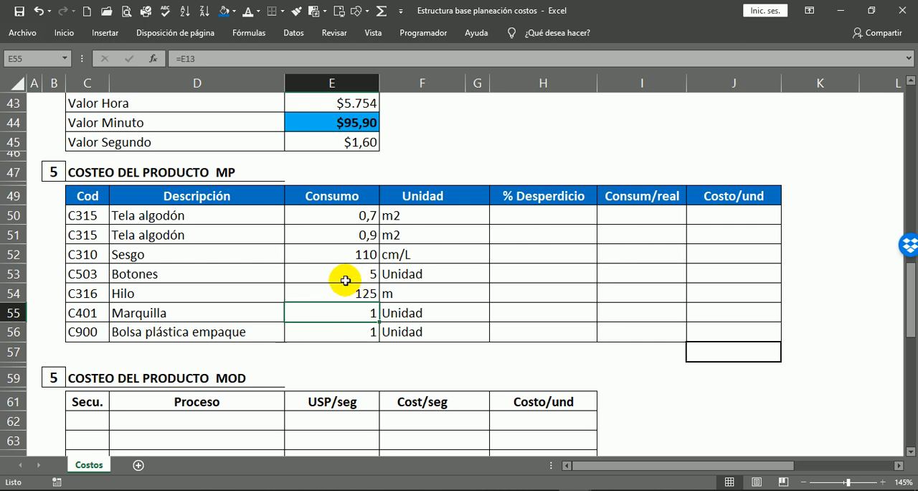
left_click(368, 293)
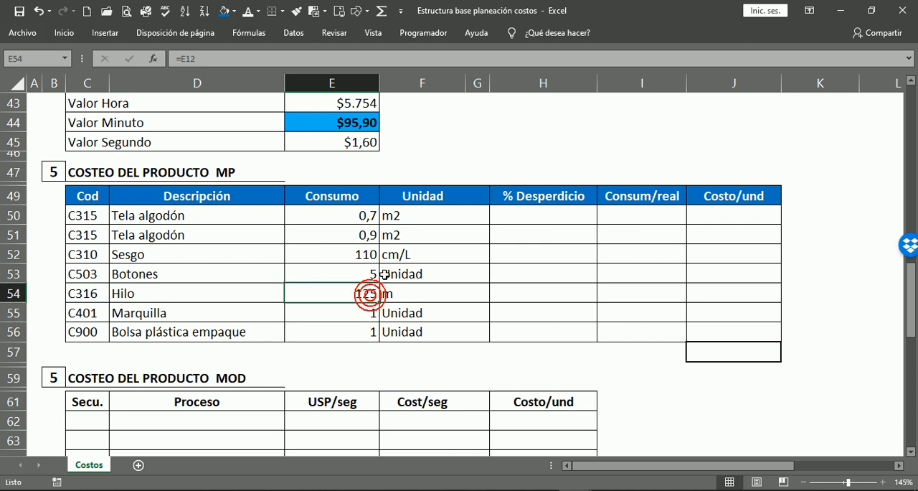
left_click(370, 274)
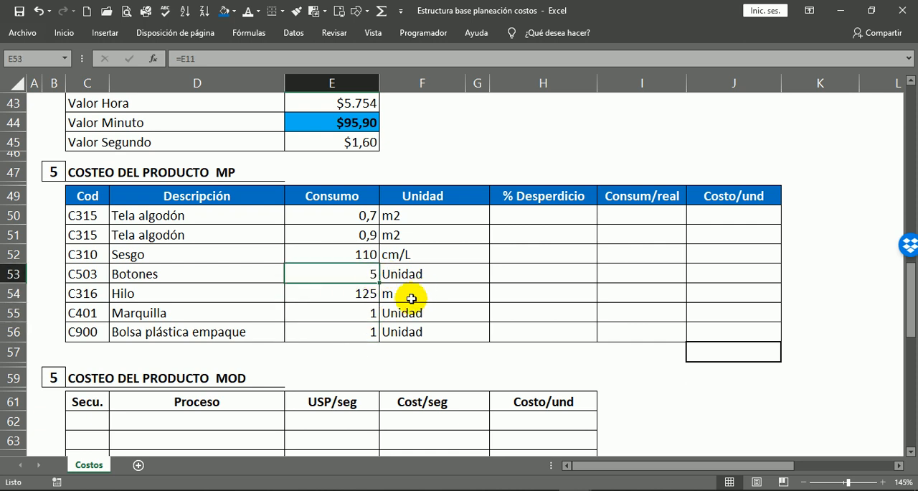
scroll(419, 293, "up", 14)
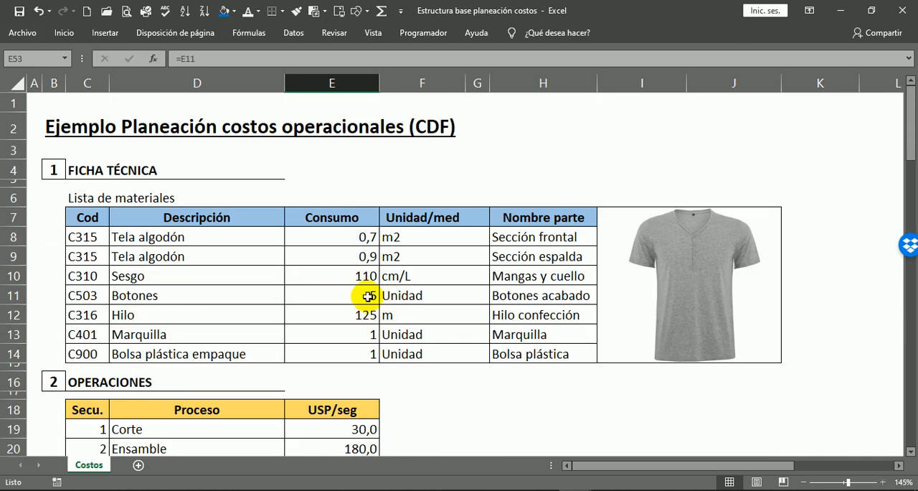
Test the Botones consumption link by setting E11 in the Ficha Técnica to 3, checking E53 in the MP costing table, and undoing the change.
left_click(363, 295)
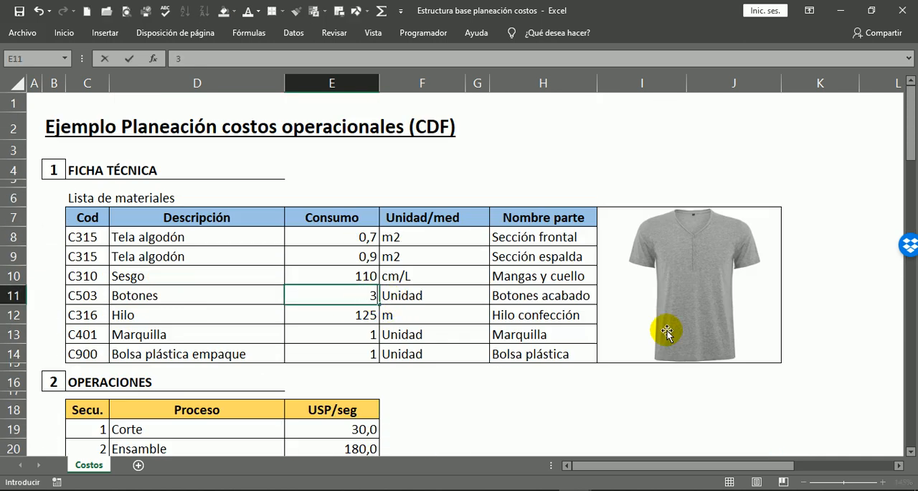
key("Down")
scroll(403, 316, "down", 7)
scroll(404, 317, "down", 6)
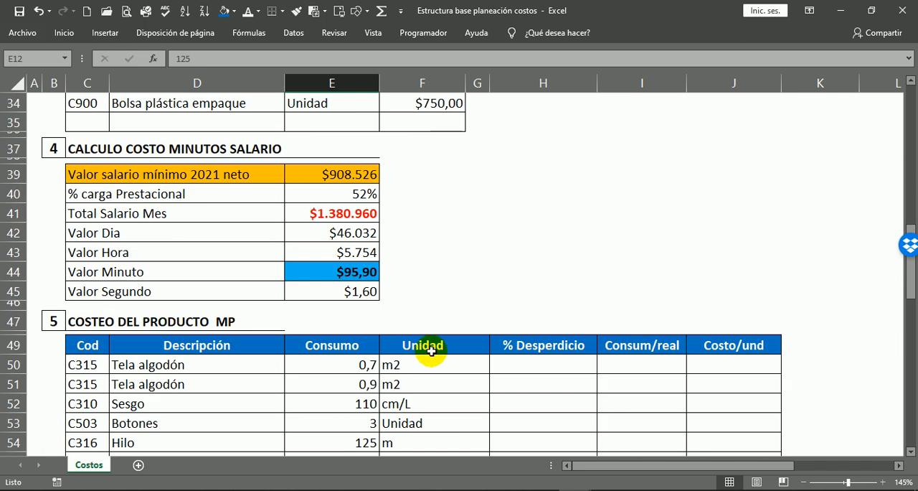
left_click(345, 327)
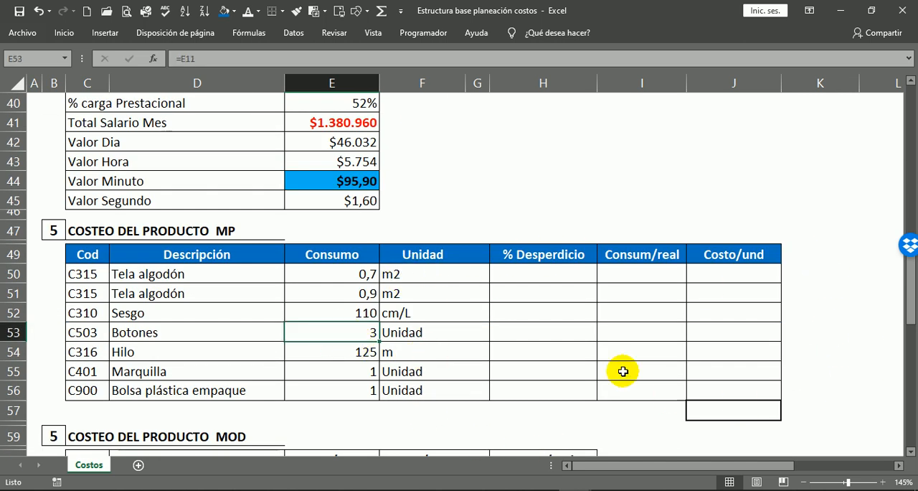
key("ctrl+bracketleft")
scroll(355, 230, "down", 12)
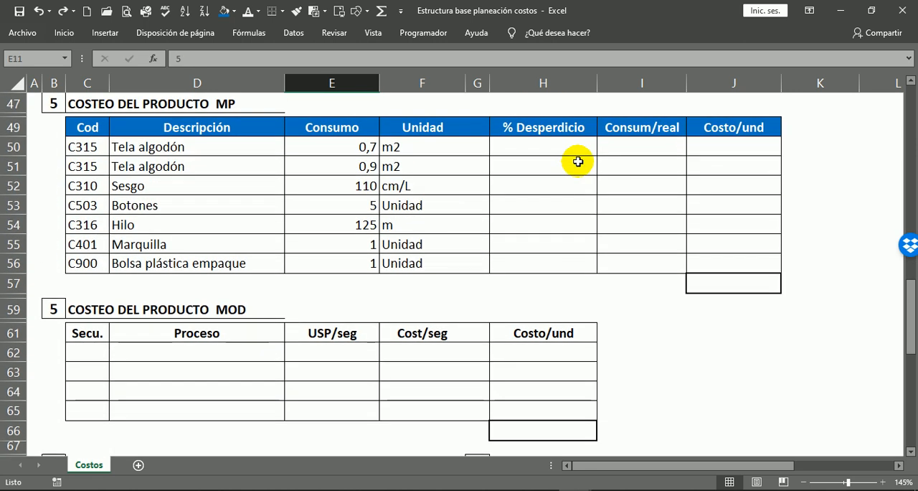
Enter the % Desperdicio values in the MP costing table: 15% for both Tela algodón rows, 8% for Sesgo and 5% for Botones.
left_click(524, 151)
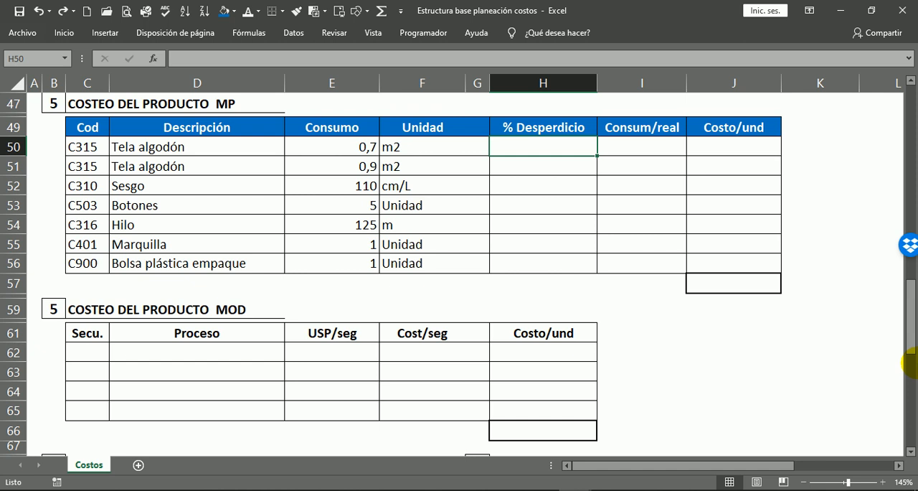
type("15")
key("Return")
type("1")
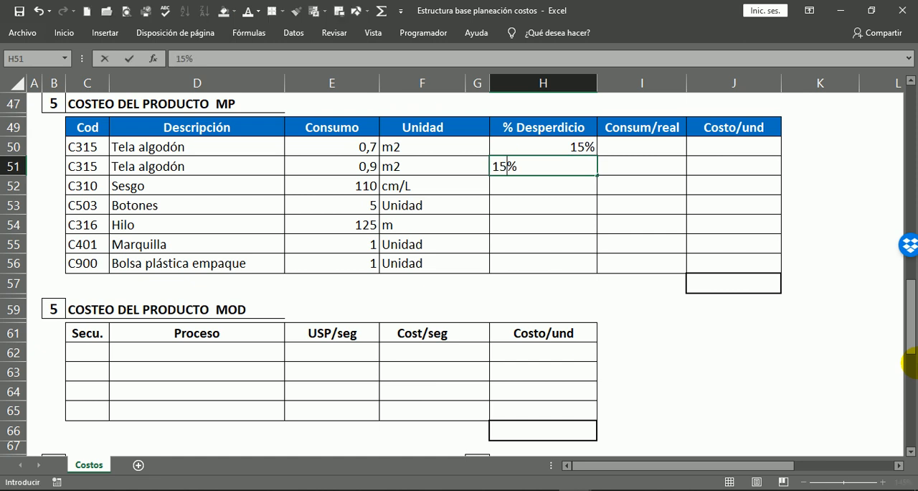
type("5")
key("Return")
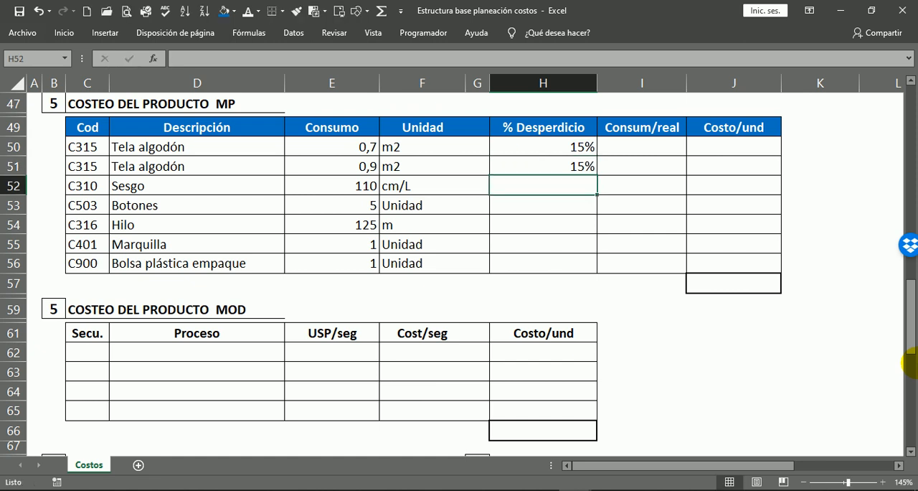
type("8")
key("Return")
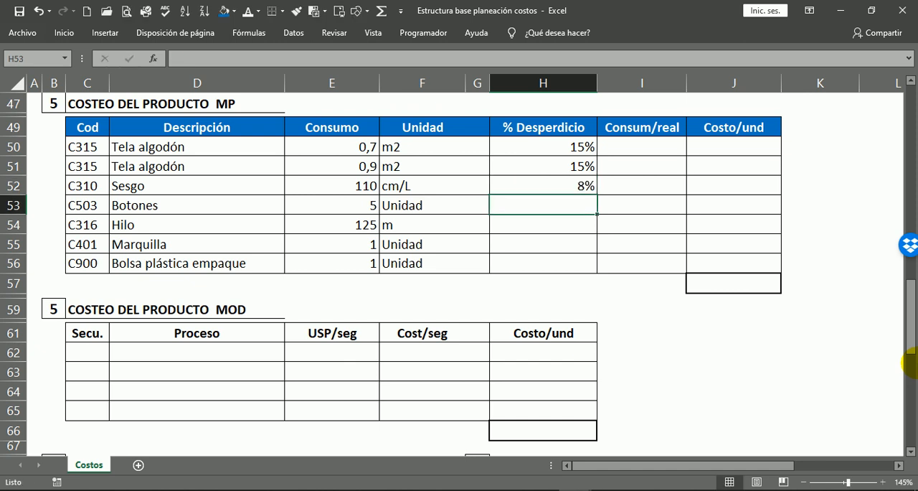
type("5")
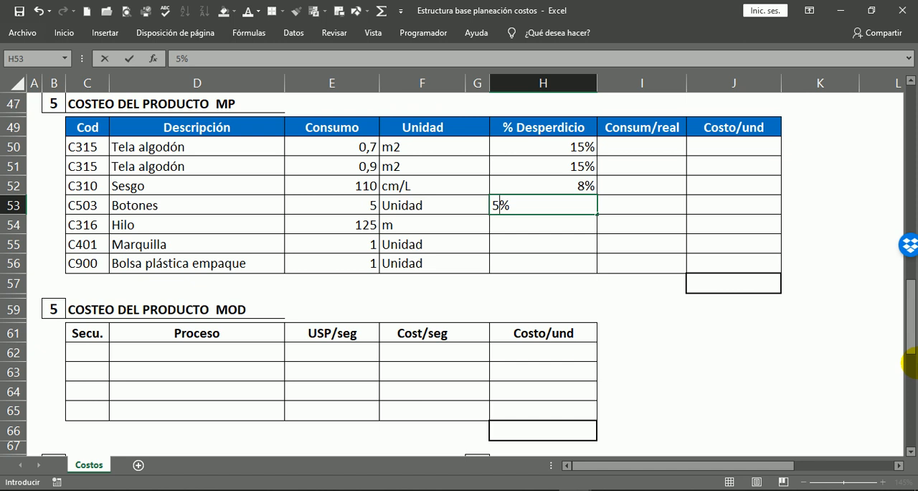
Complete the % Desperdicio column of the MP costing table with 20% for Hilo, 2% for Marquilla and 0% for Bolsa plástica empaque.
key("Return")
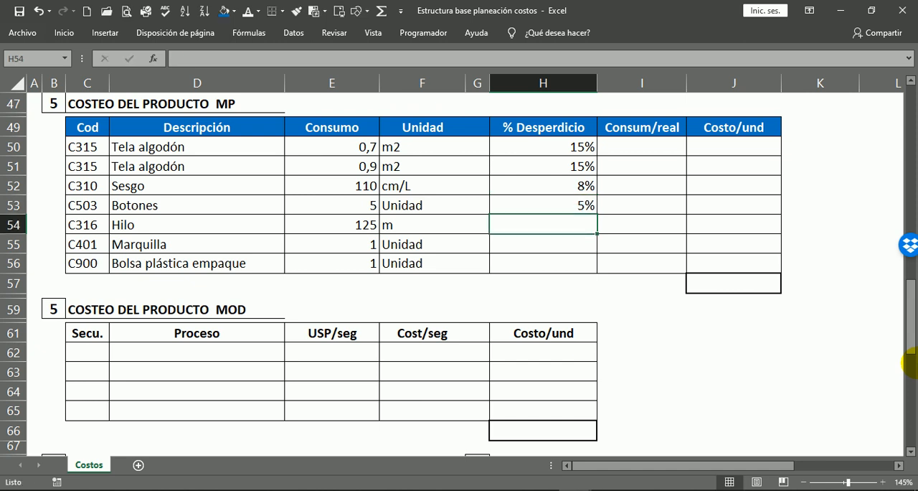
type("20")
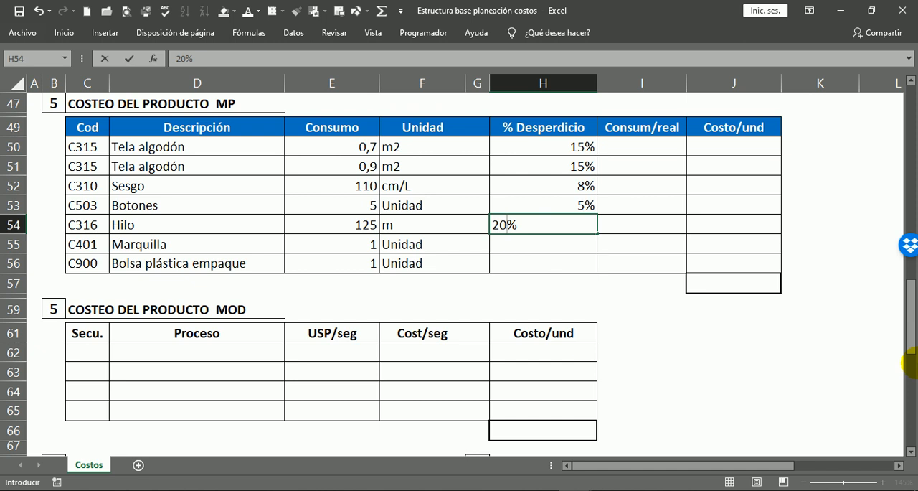
type("0")
key("Return")
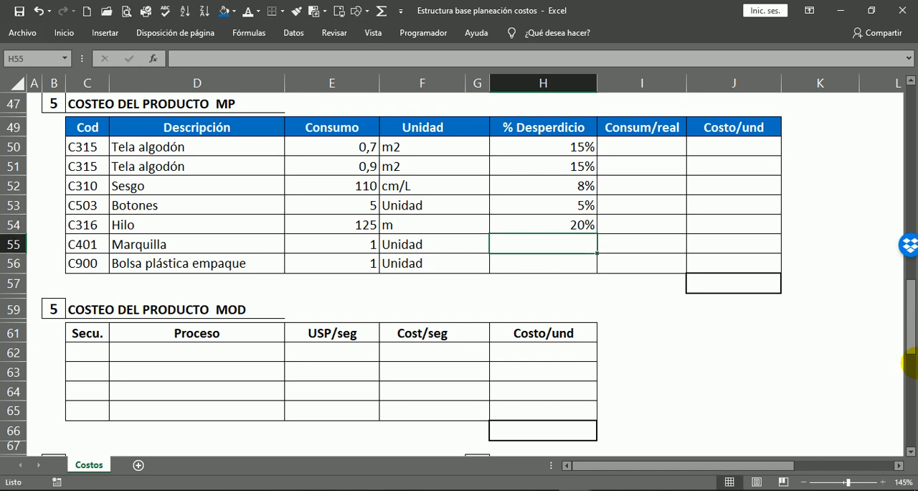
type("2")
key("Return")
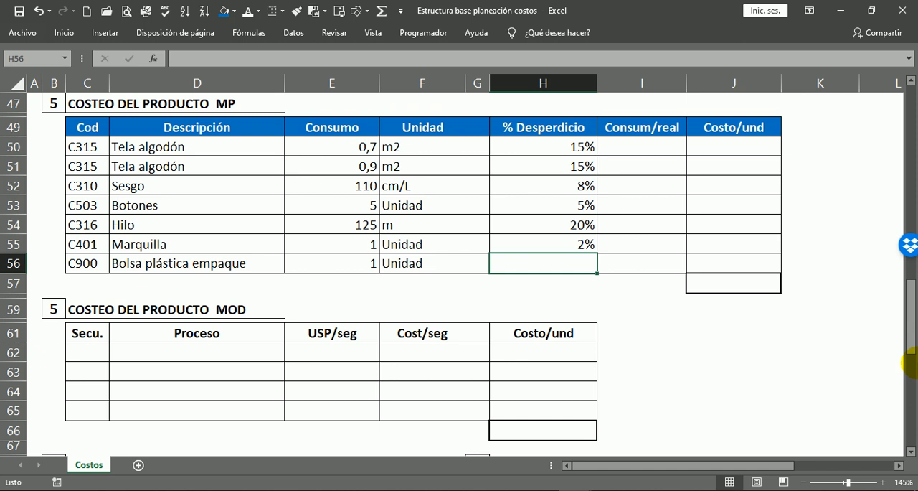
type("0")
key("Return")
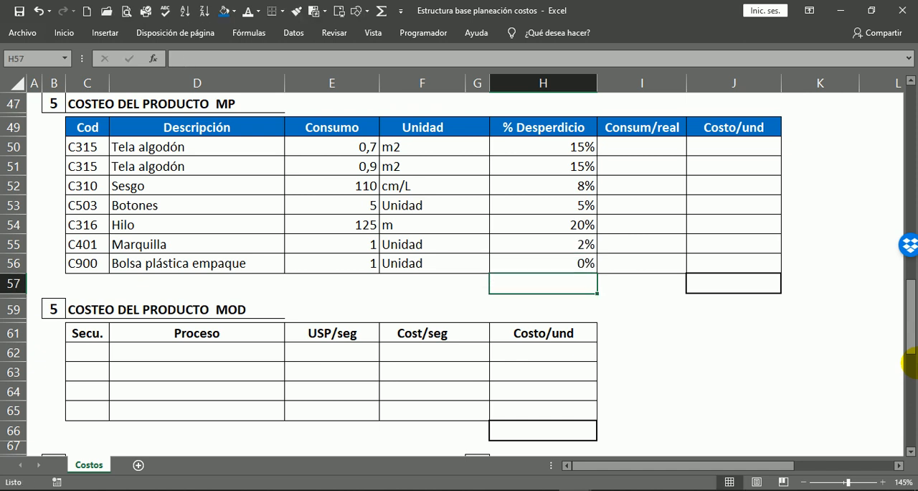
Color the % Desperdicio values in H50:H56 dark red.
left_click(577, 148)
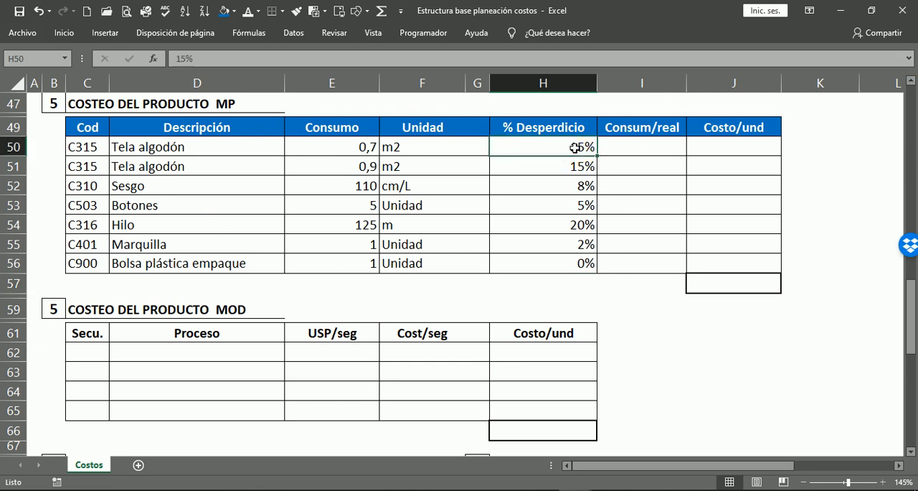
left_click_drag(568, 146, 579, 272)
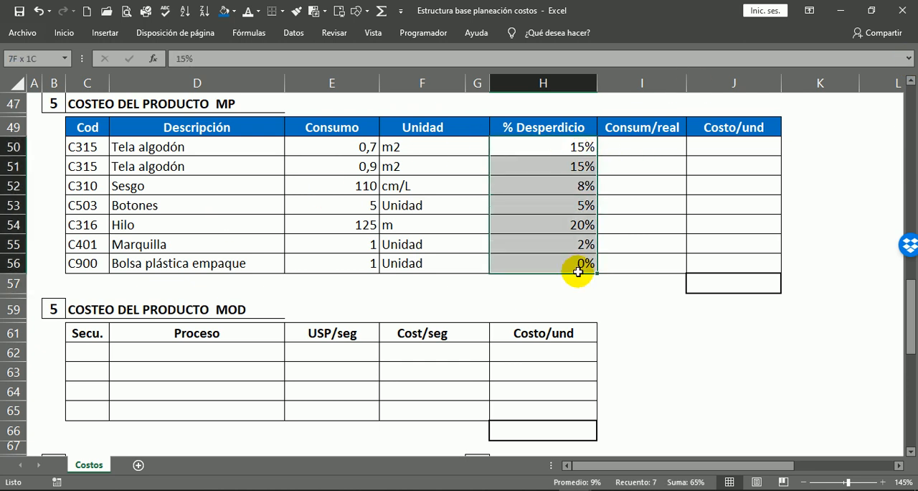
left_click(260, 12)
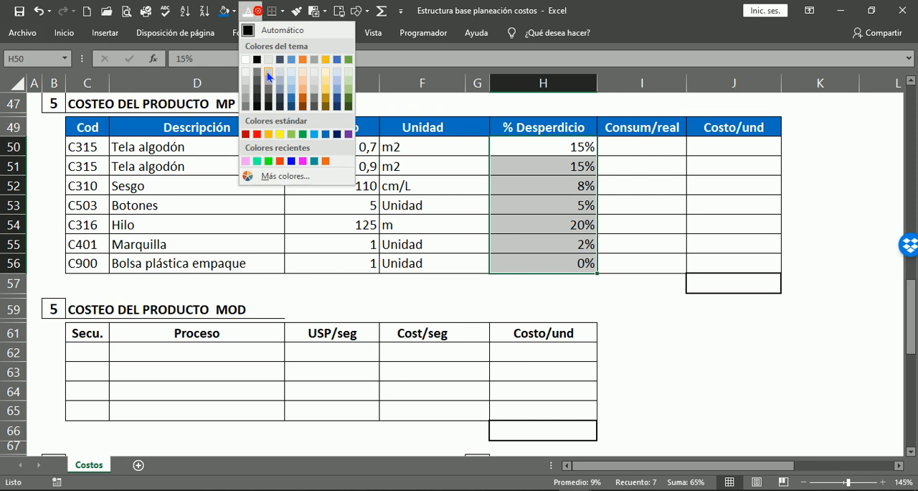
left_click(245, 134)
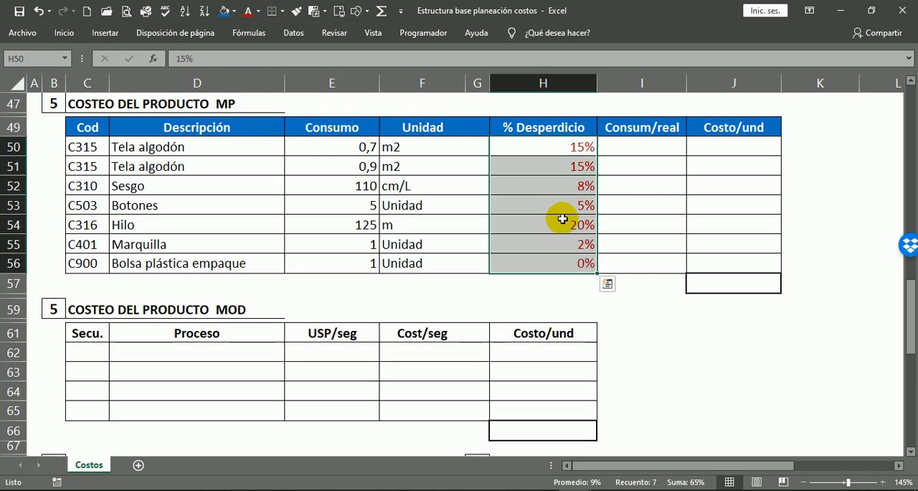
Examine the Consumo values in E50:E56 and the % Desperdicio values as the basis for the Consum/real column.
left_click(627, 147)
scroll(707, 242, "up", 1)
scroll(642, 255, "up", 1)
scroll(635, 255, "down", 1)
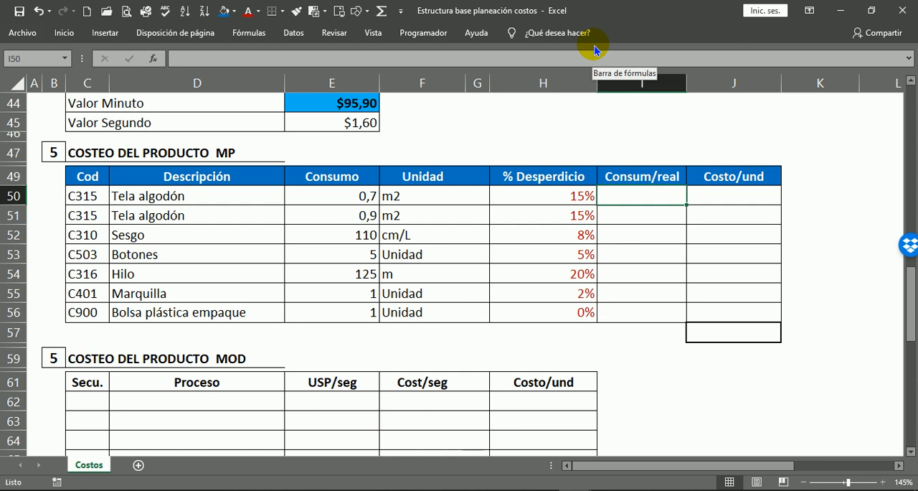
left_click(653, 179)
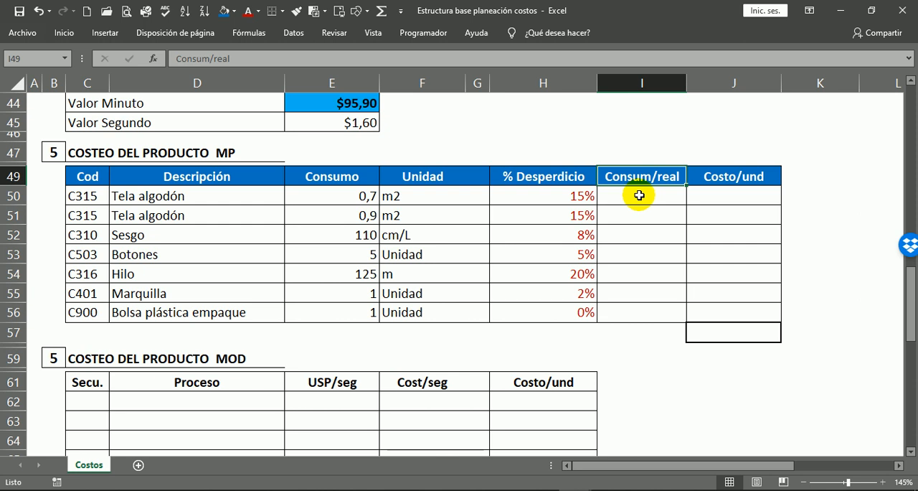
left_click_drag(331, 194, 331, 319)
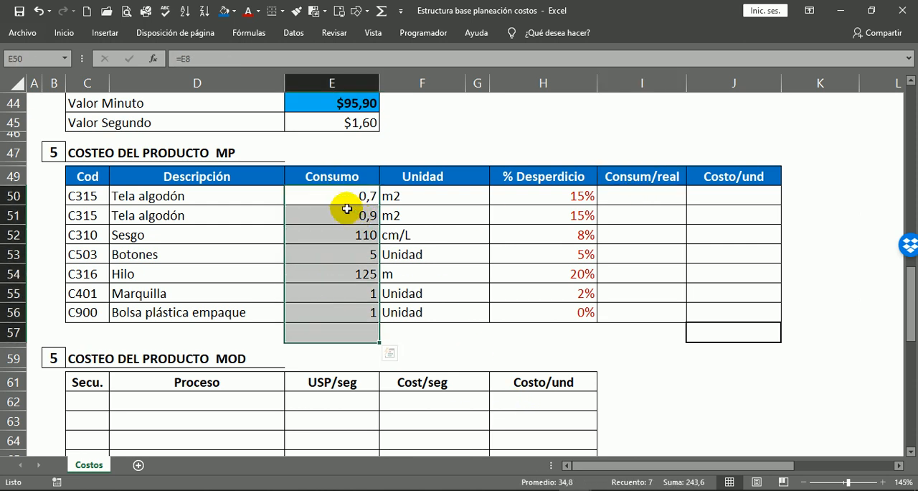
left_click_drag(347, 195, 338, 324)
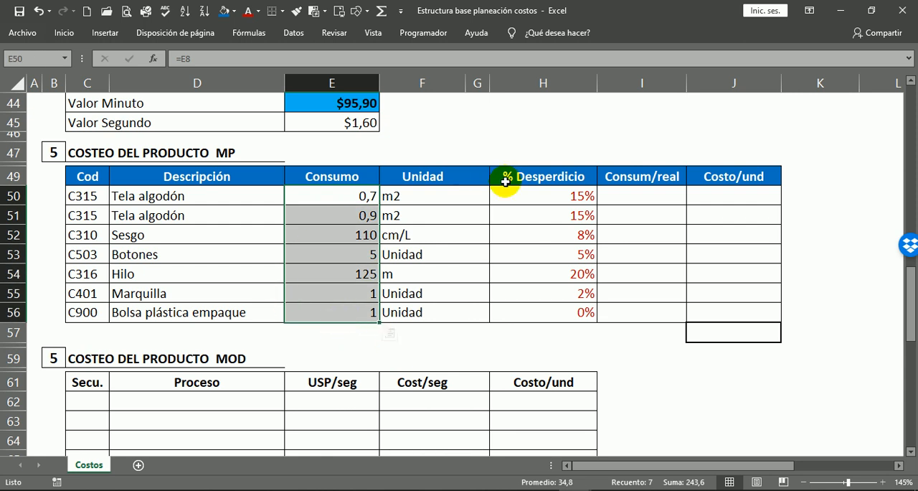
left_click(670, 191)
left_click_drag(344, 195, 330, 313)
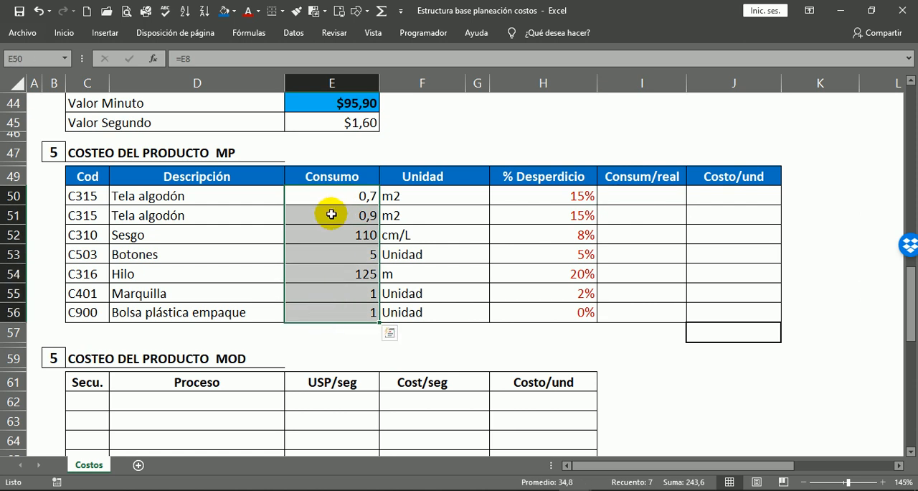
left_click_drag(545, 195, 564, 283)
Calculate Consum/real for the first Tela algodón row by entering =E50*(1+H50) in I50.
left_click(643, 195)
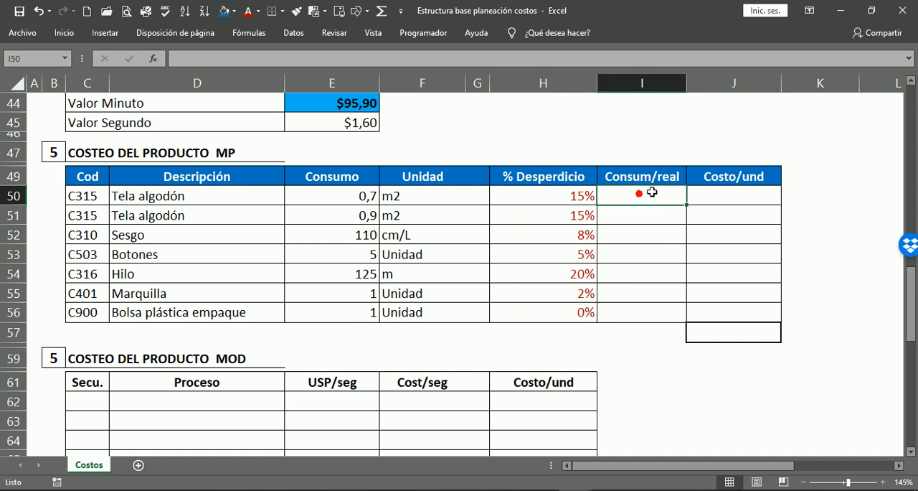
type("=")
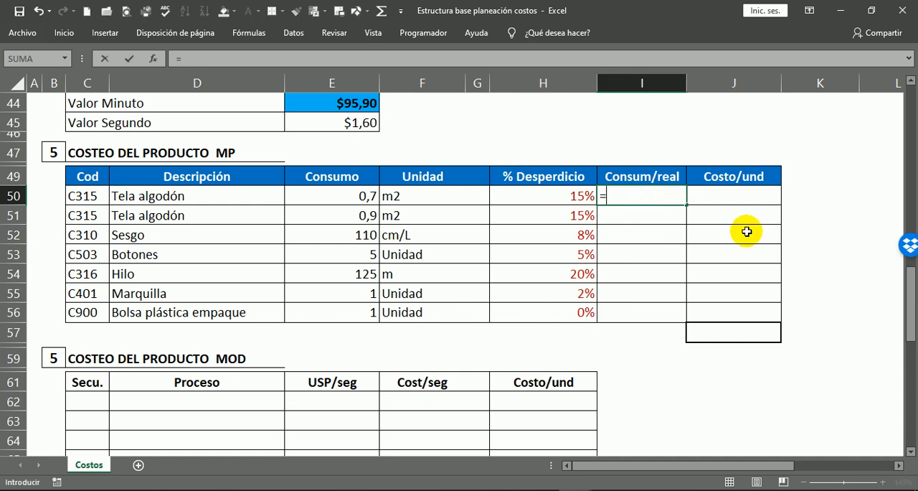
left_click(355, 198)
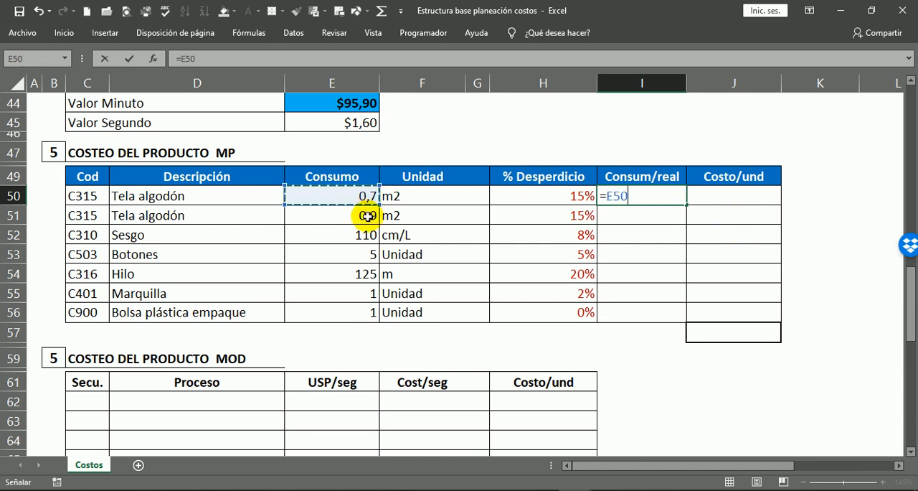
type("*")
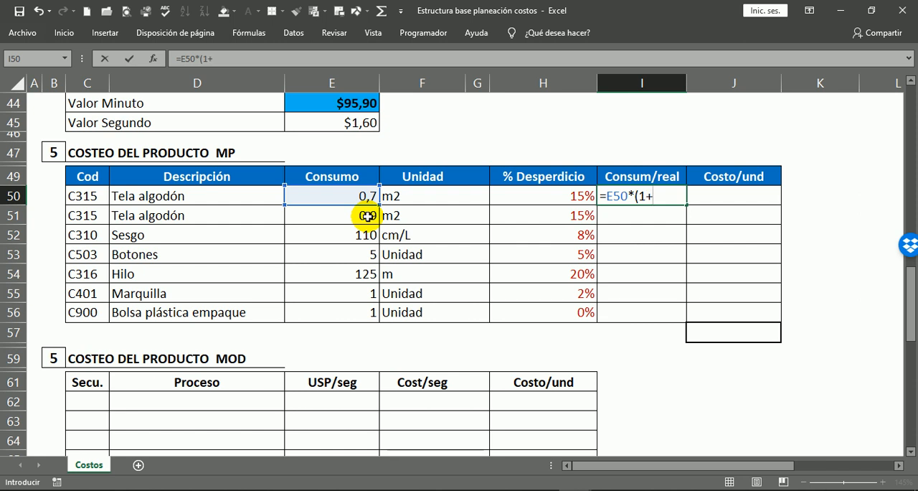
left_click(567, 198)
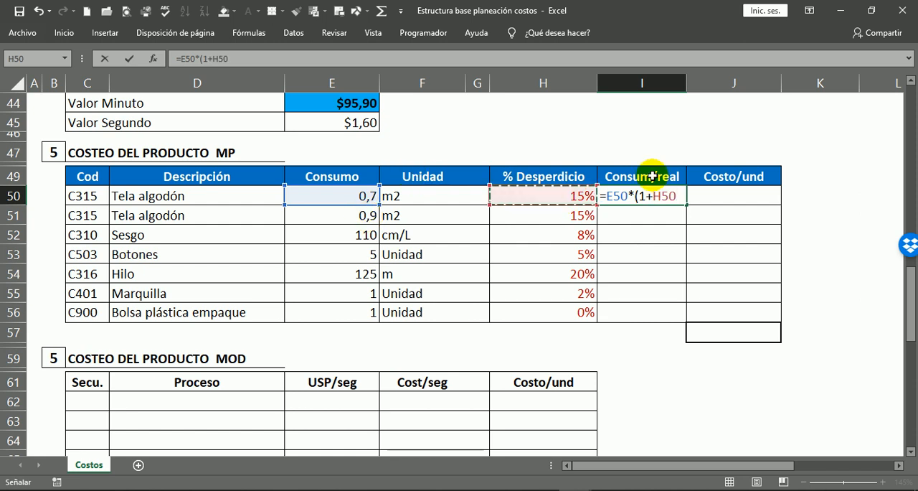
type(")")
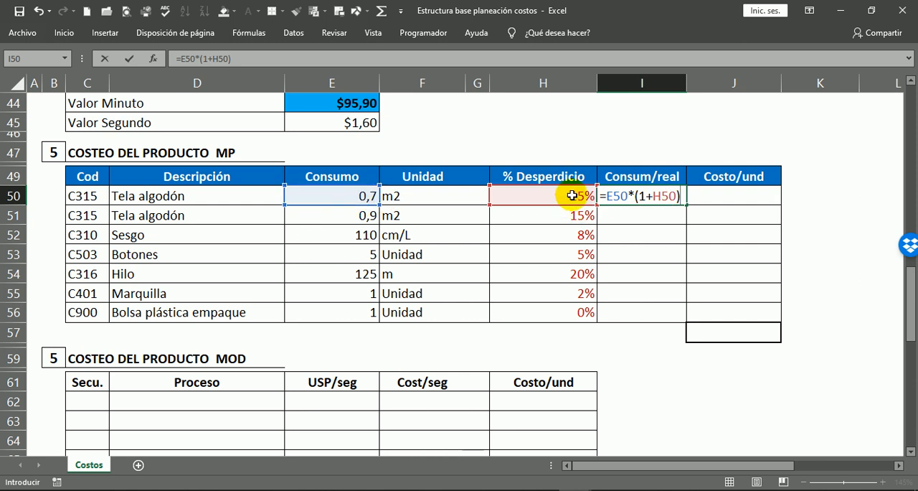
left_click_drag(639, 196, 675, 197)
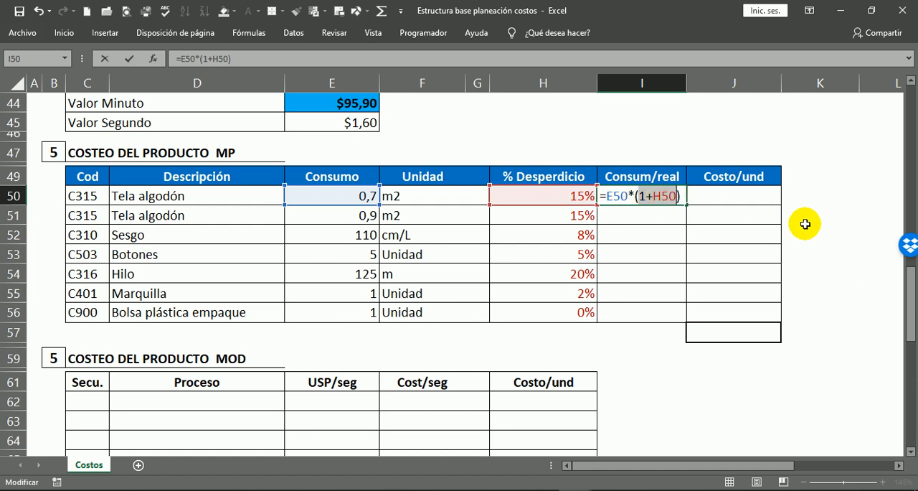
key("Return")
key("Up")
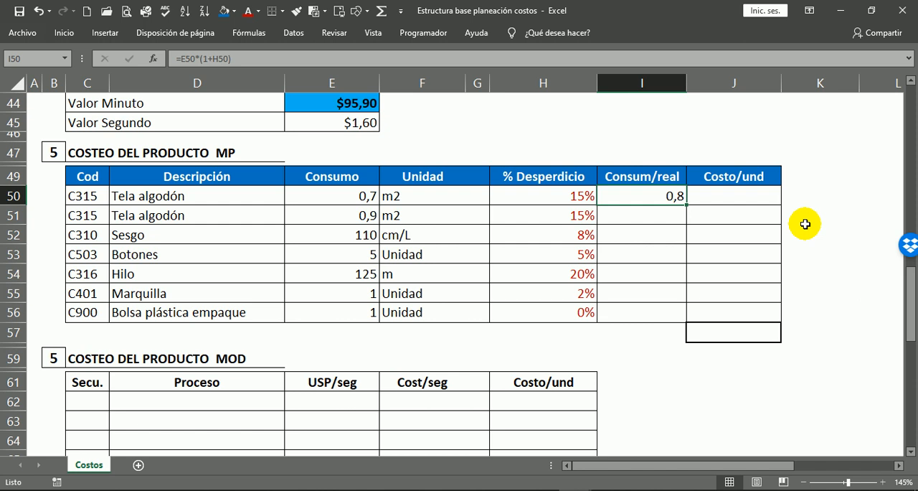
Compare I50 with its Consumo value and copy its formula through I50:I56, pasting formulas only.
left_click(343, 192)
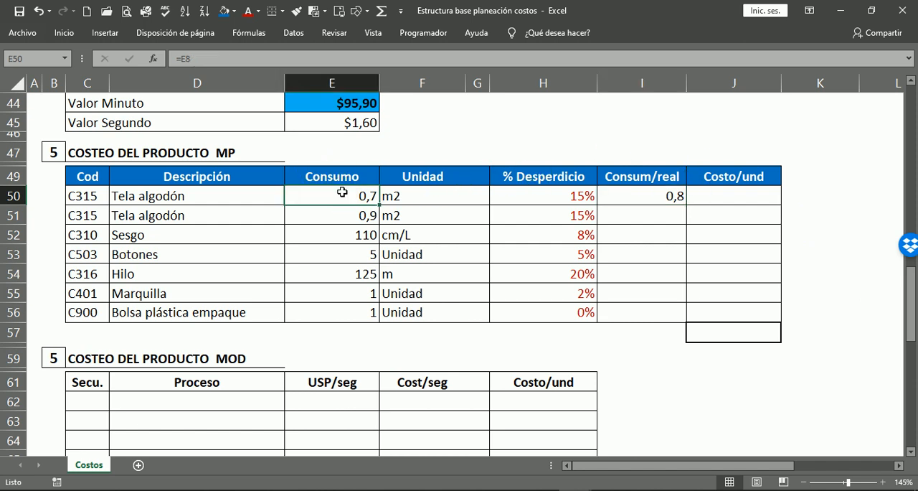
left_click(651, 195)
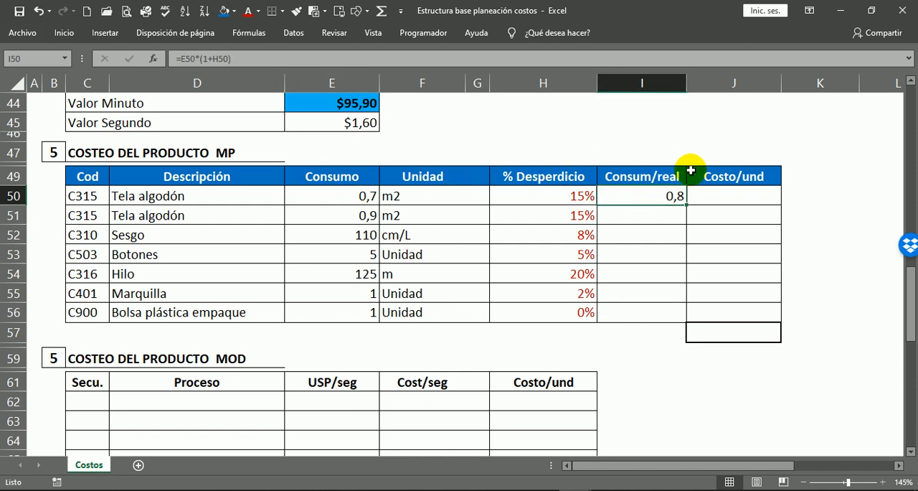
key("ctrl+c")
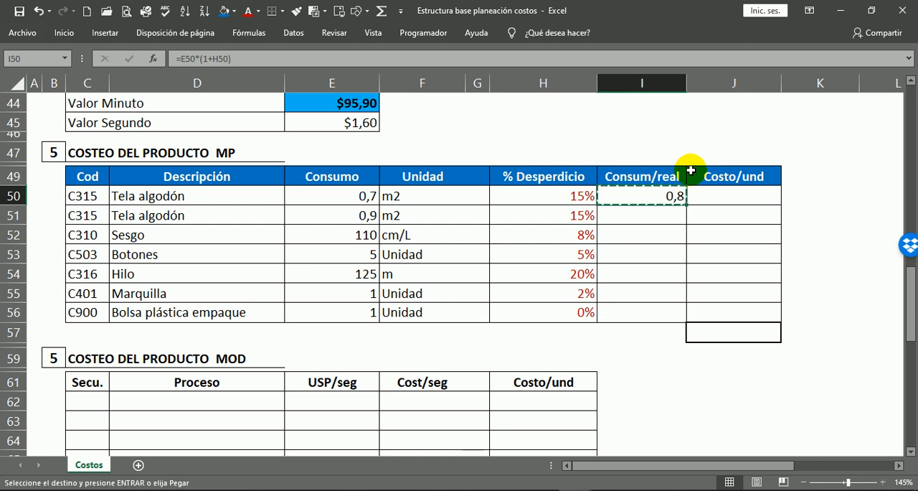
left_click_drag(655, 206, 651, 314)
right_click(649, 274)
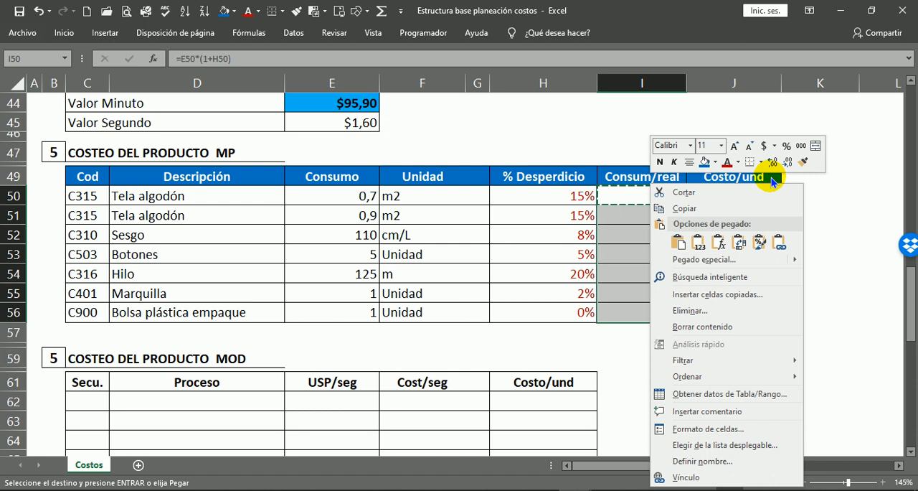
left_click(718, 242)
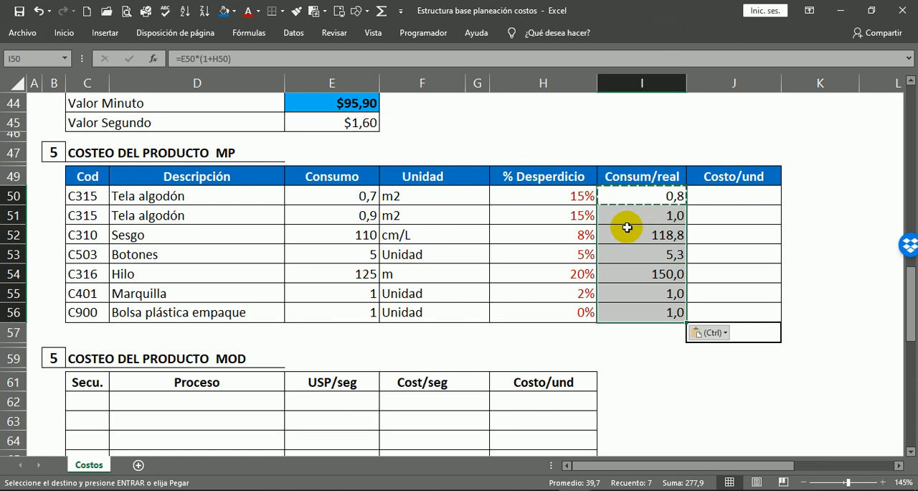
key("Escape")
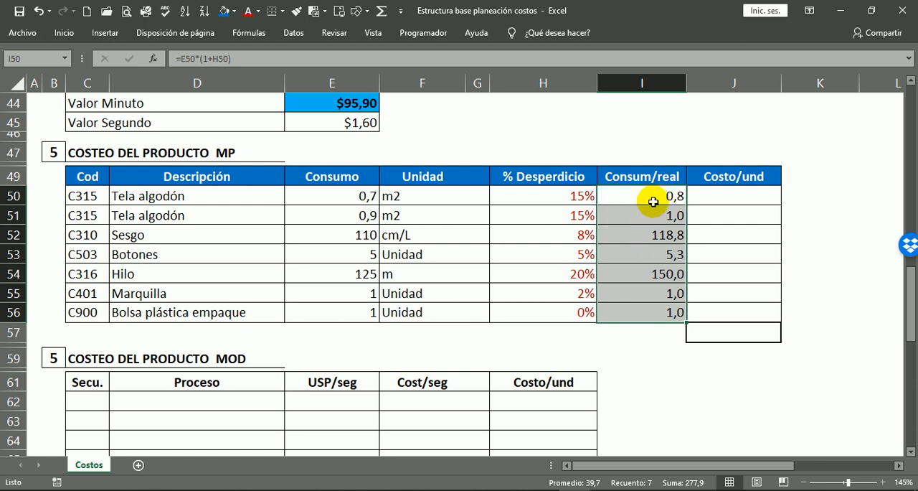
Compare the Consum/real results with Consumo and % Desperdicio, especially in the Hilo row, and locate the empty Costo/und column.
left_click(670, 235)
left_click(661, 278)
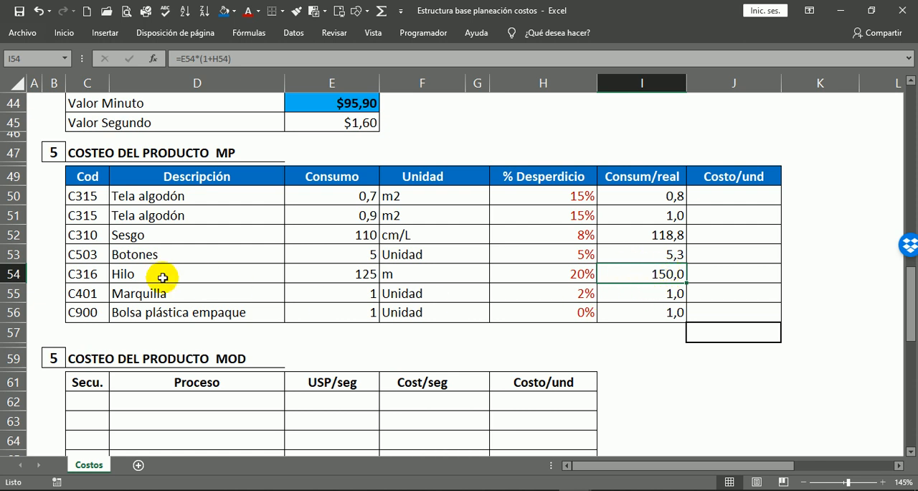
left_click(332, 270)
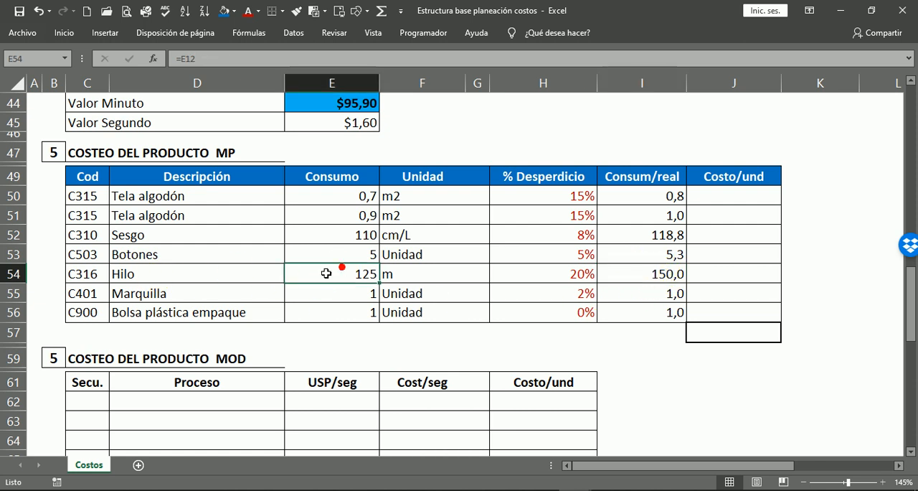
left_click(649, 272)
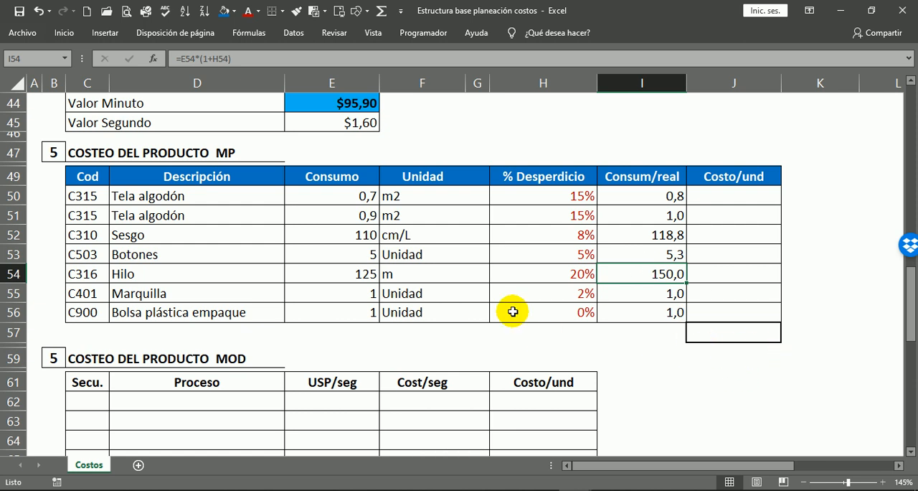
left_click(566, 273)
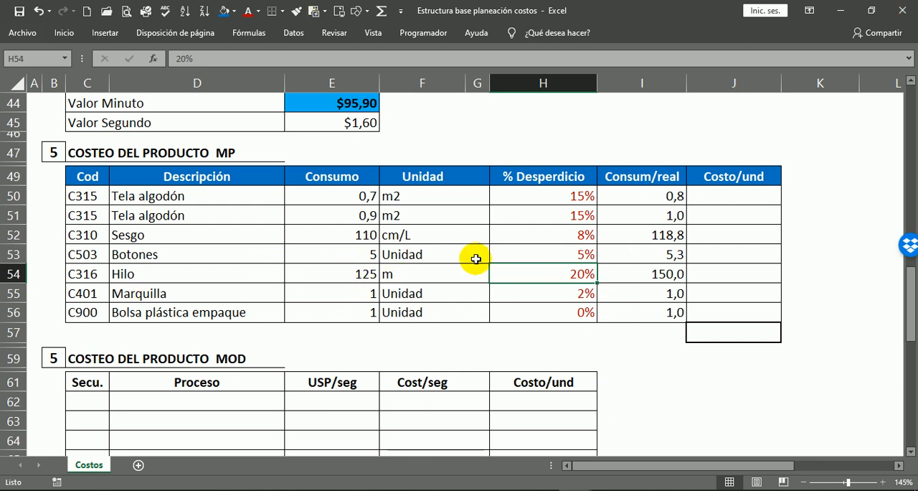
left_click(669, 279)
left_click(582, 276)
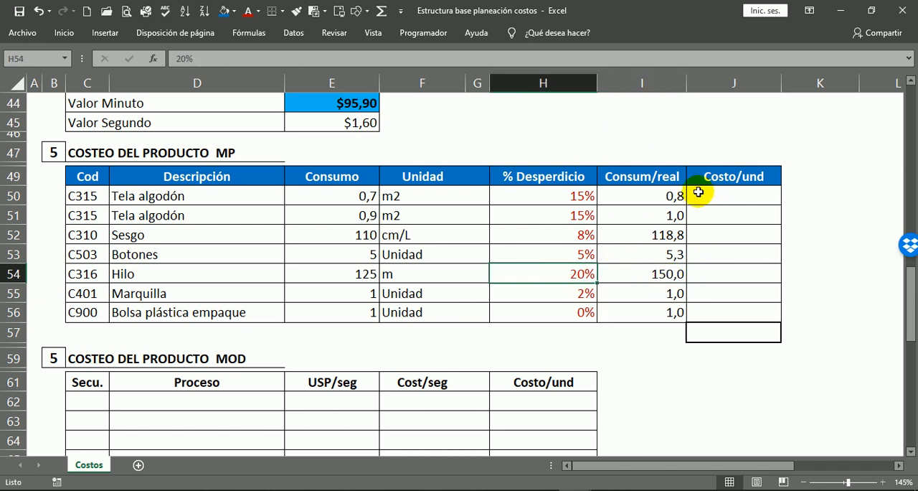
left_click(737, 195)
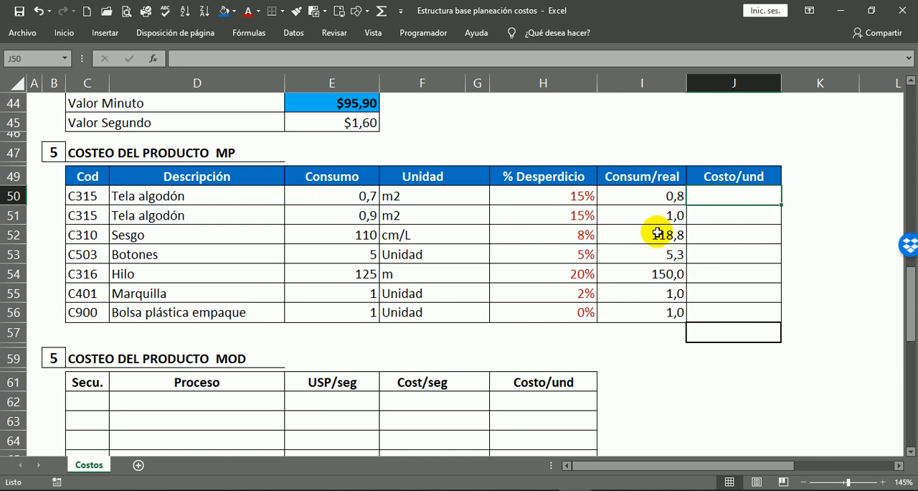
left_click_drag(655, 191, 643, 313)
left_click_drag(362, 199, 362, 294)
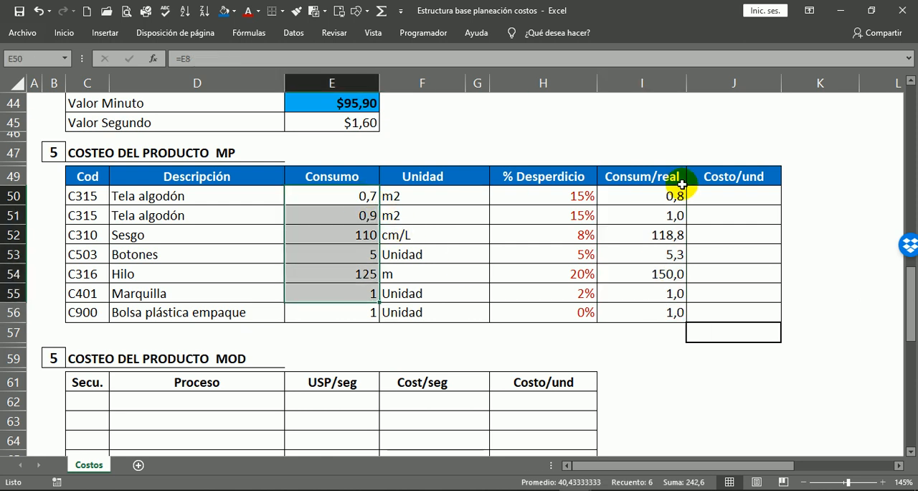
Format the Consum/real values in I50:I56 as bold with a blue font colour, and look over the result.
left_click(671, 197)
left_click_drag(663, 200, 648, 316)
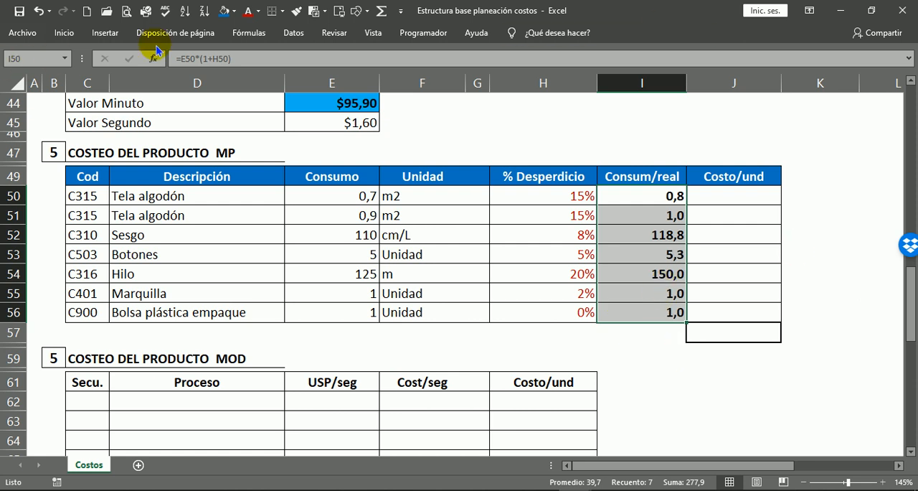
left_click(258, 15)
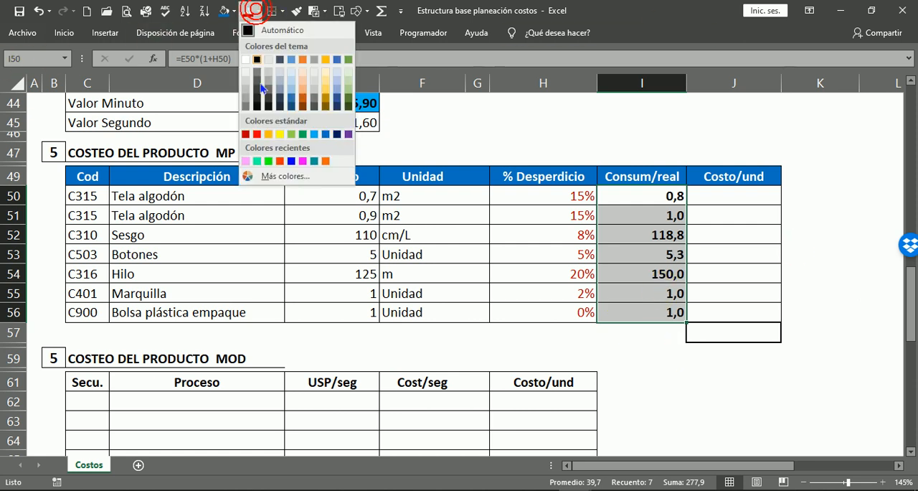
left_click(292, 167)
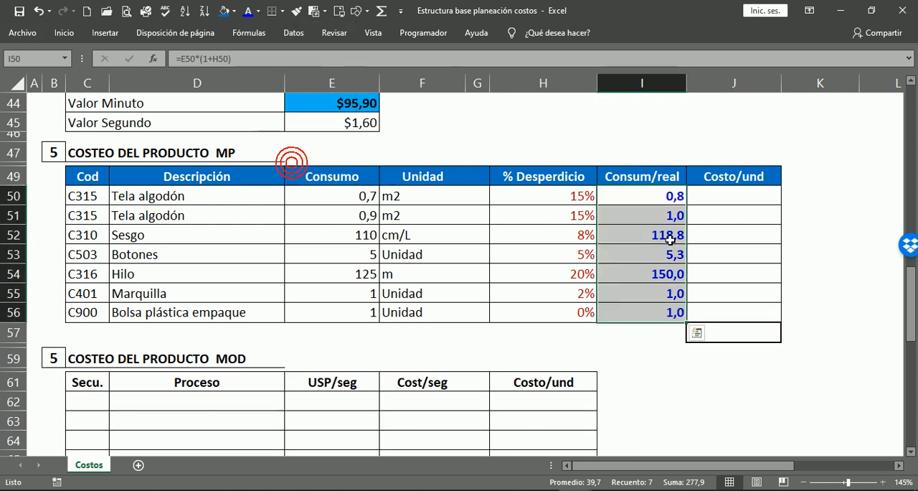
left_click(836, 237)
left_click(666, 227)
left_click(660, 251)
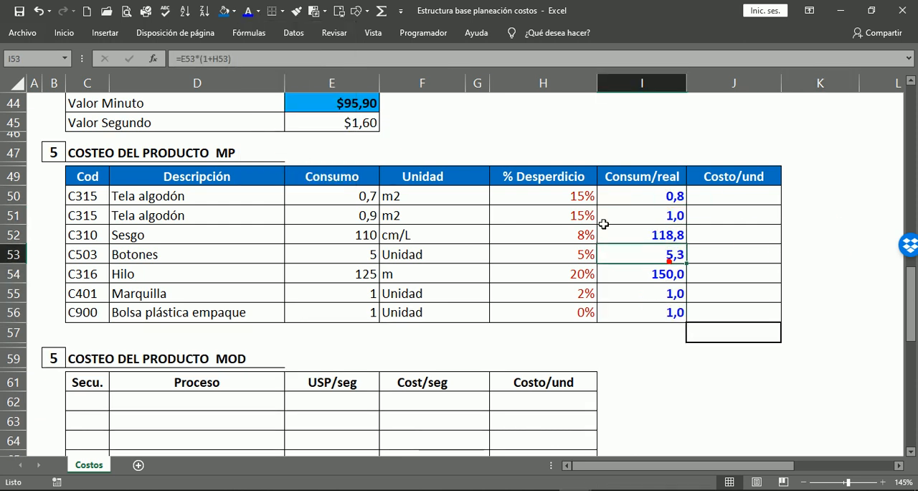
left_click(578, 255)
left_click(649, 212)
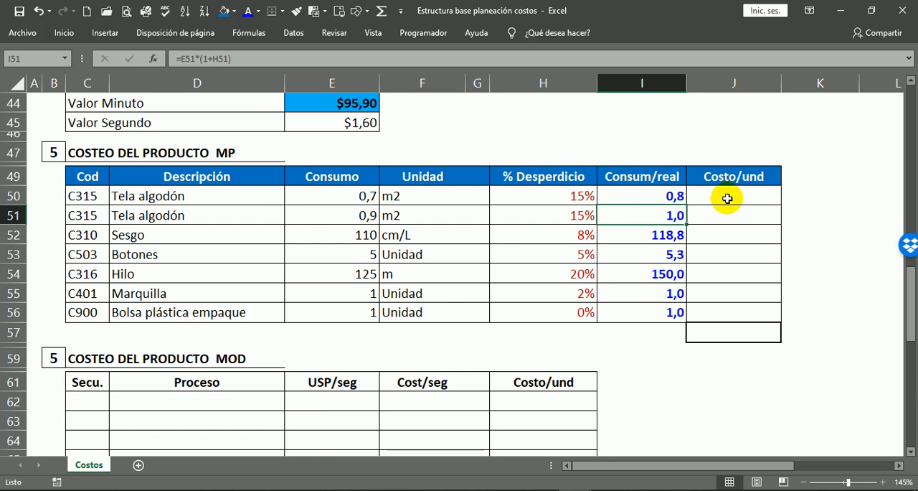
Compare the Unidad entries in the raw-material costing table with the units in the INVENTARIO MP - INSUMOS table.
left_click(727, 196)
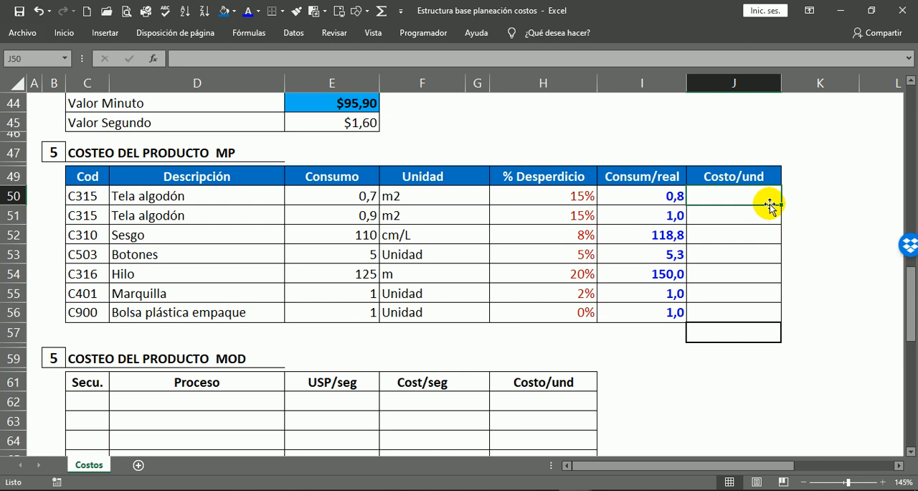
left_click(417, 195)
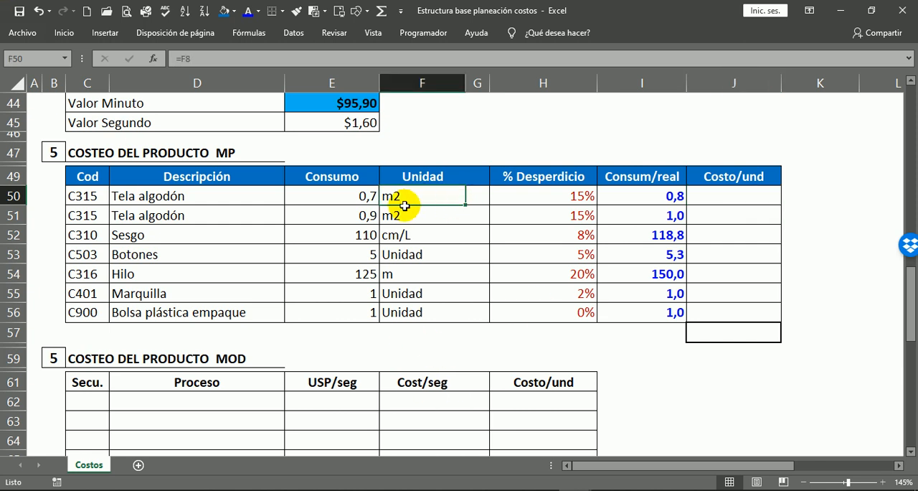
scroll(402, 215, "up", 7)
left_click(423, 198)
left_click(425, 236)
left_click(424, 270)
left_click(297, 202)
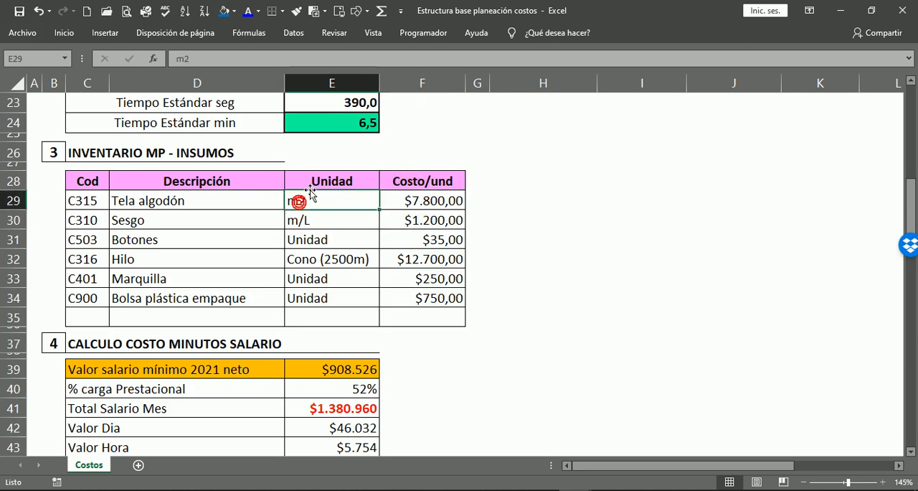
scroll(416, 260, "down", 6)
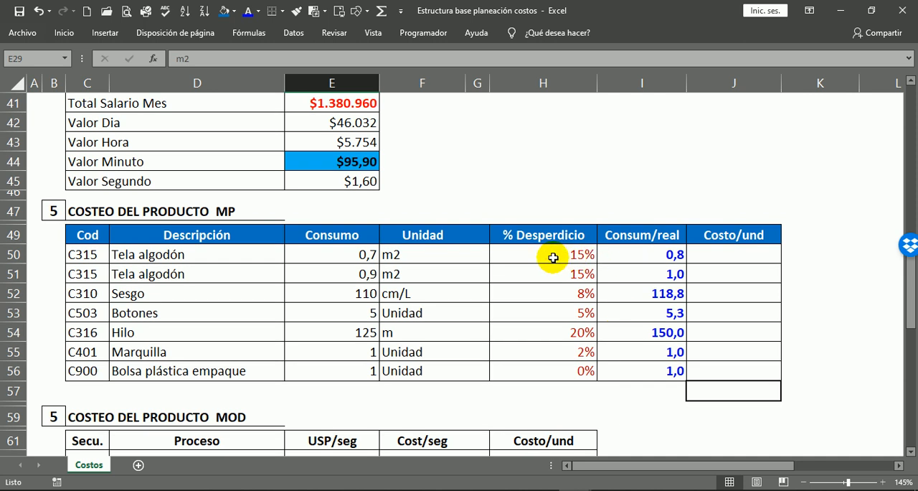
Compare the consumption and unit of Tela algodón in row 50 with its inventory unit and Costo/und in row 29.
left_click(398, 254)
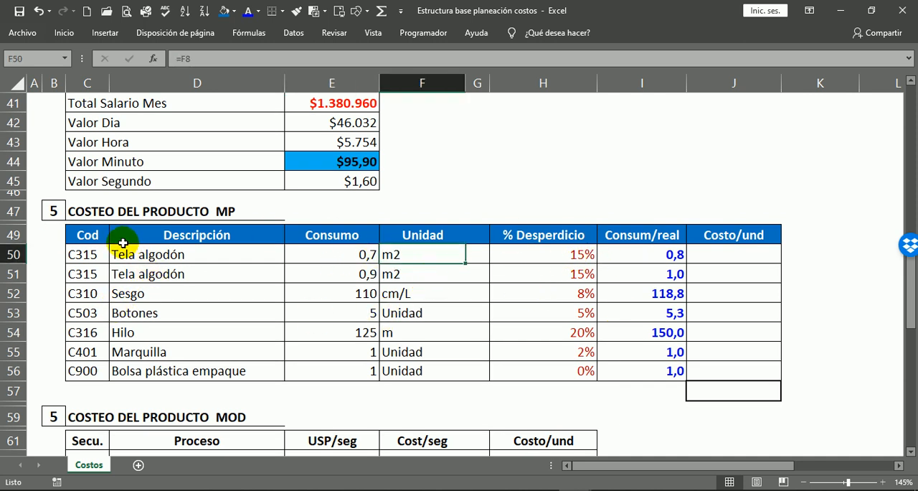
left_click_drag(118, 254, 439, 258)
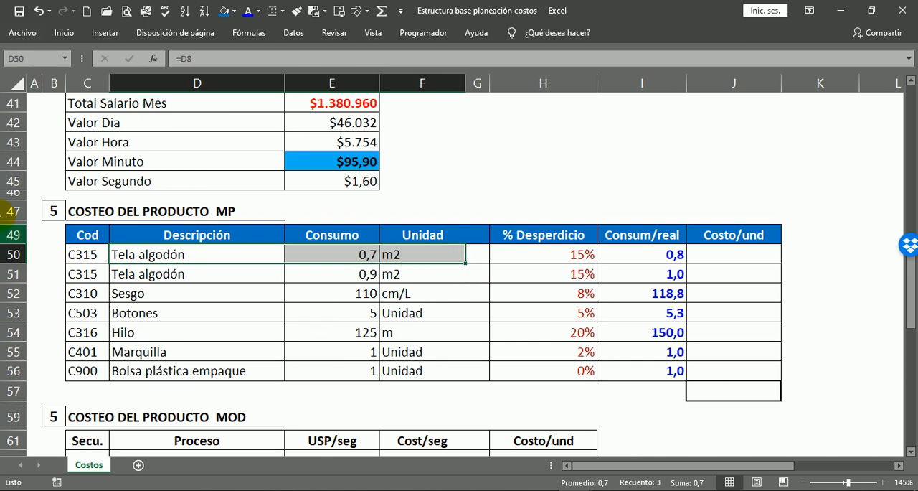
scroll(406, 297, "up", 1)
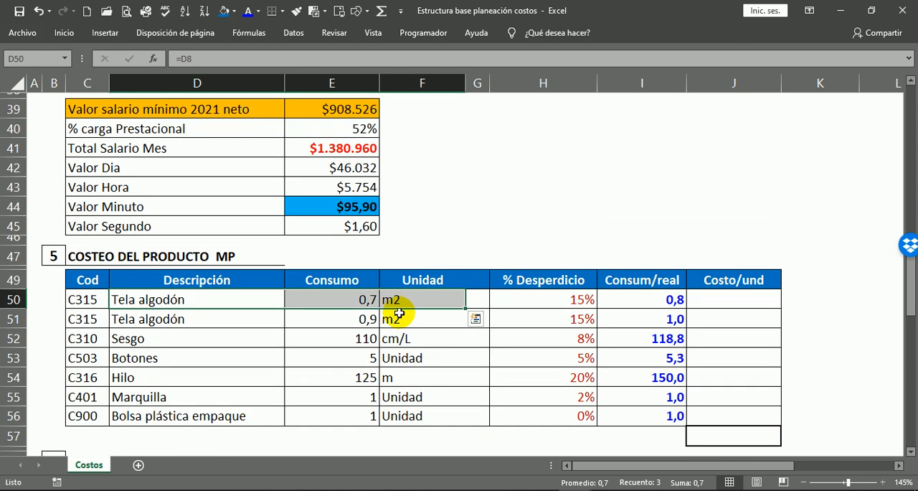
left_click(402, 302)
scroll(435, 282, "up", 6)
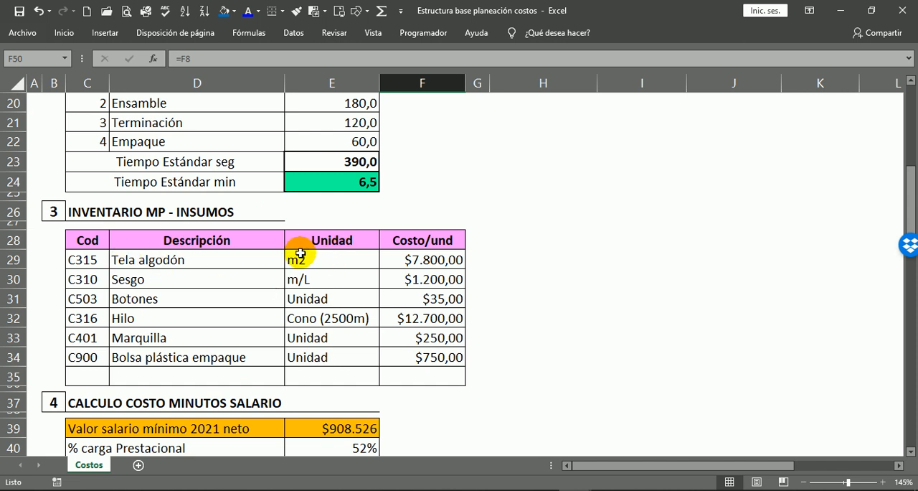
left_click(318, 263)
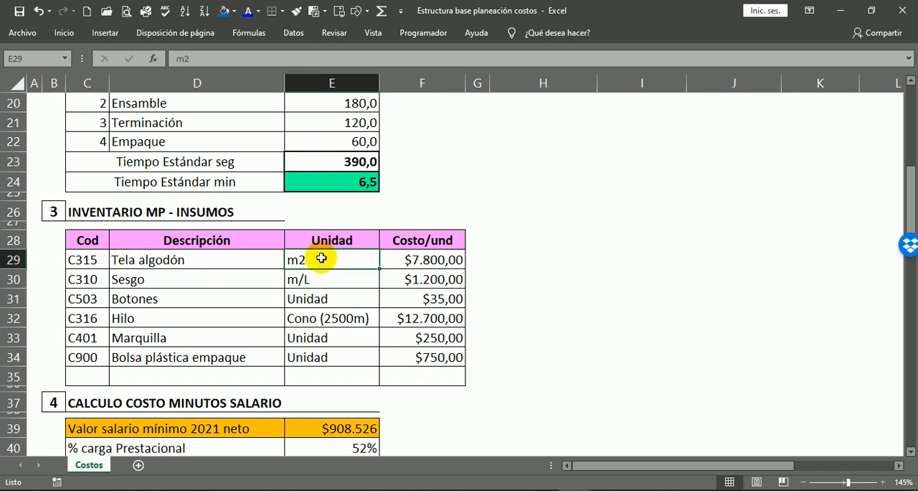
left_click_drag(132, 259, 459, 263)
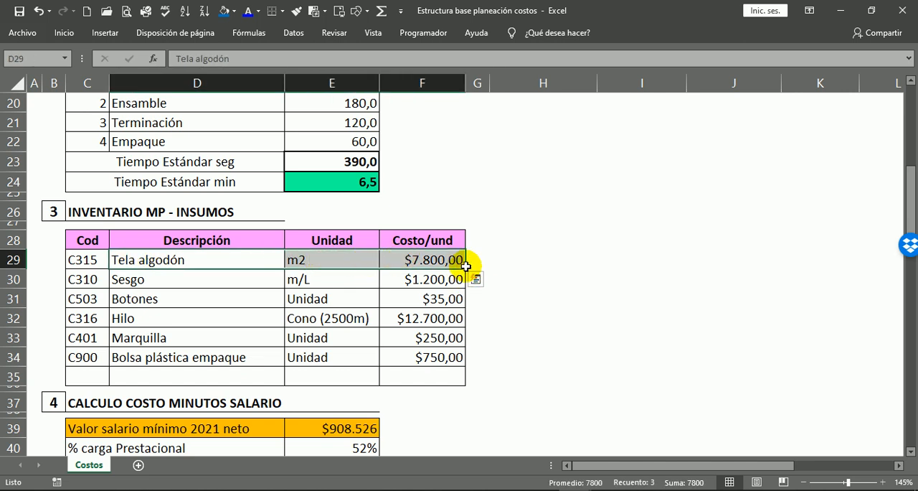
scroll(469, 209, "down", 7)
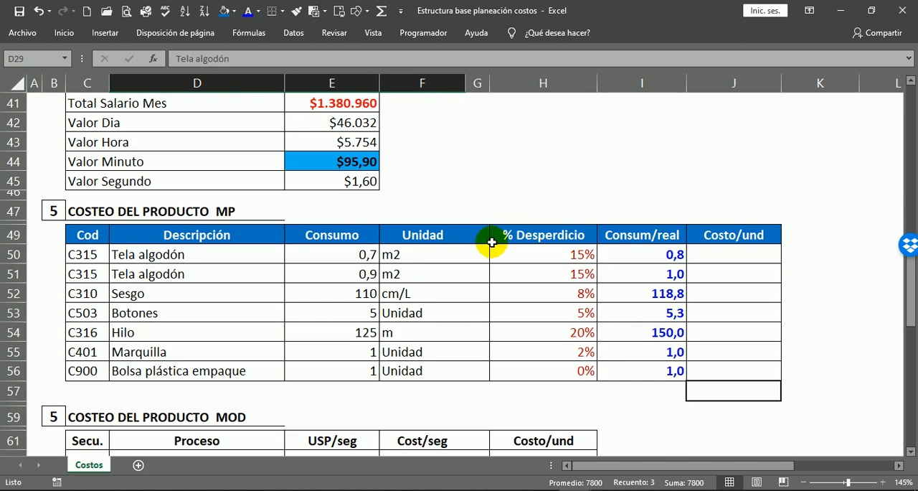
left_click_drag(344, 254, 396, 255)
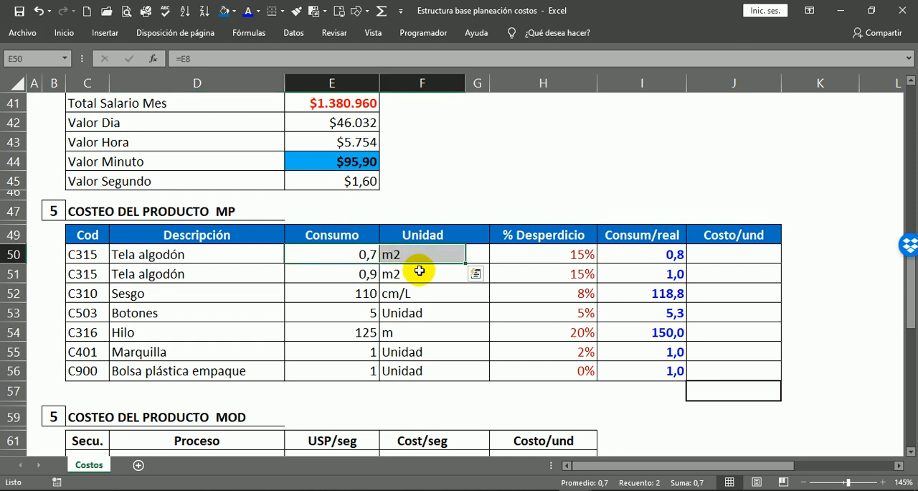
Calculate Costo/und for the first Tela algodón row by entering =I50*F29 in J50, and recheck the formula's references.
left_click(706, 252)
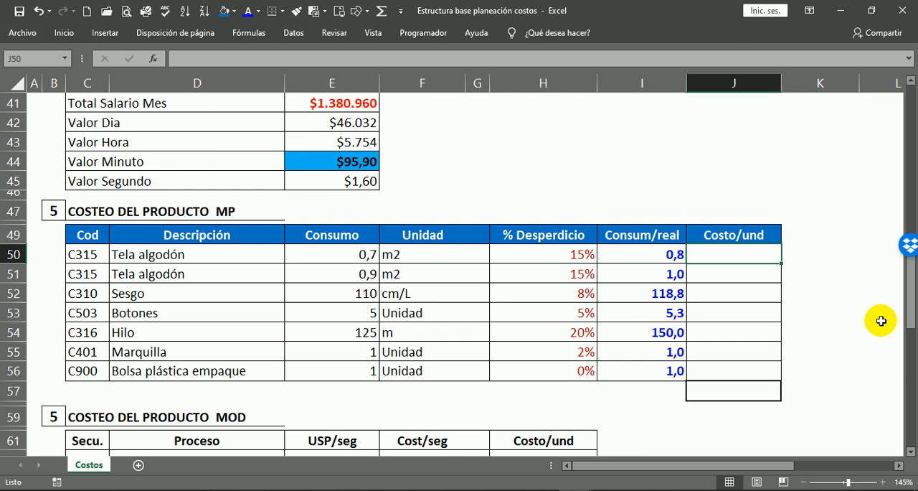
type("=")
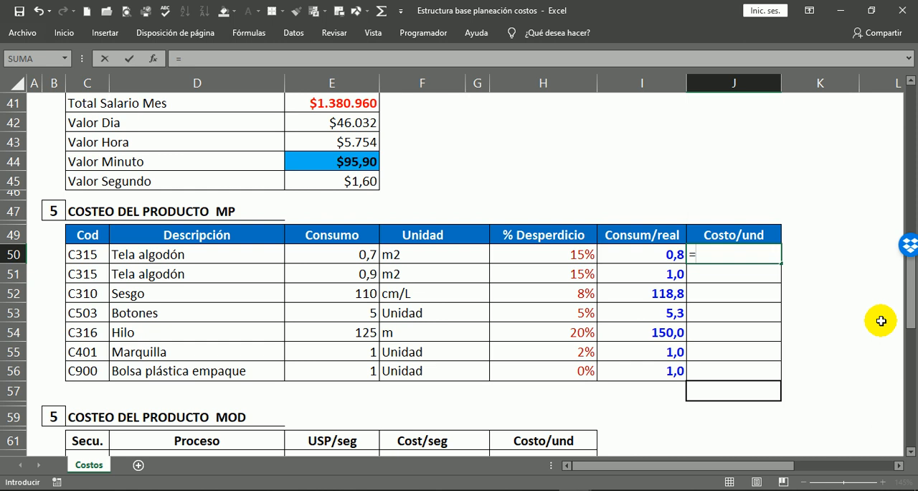
left_click(351, 257)
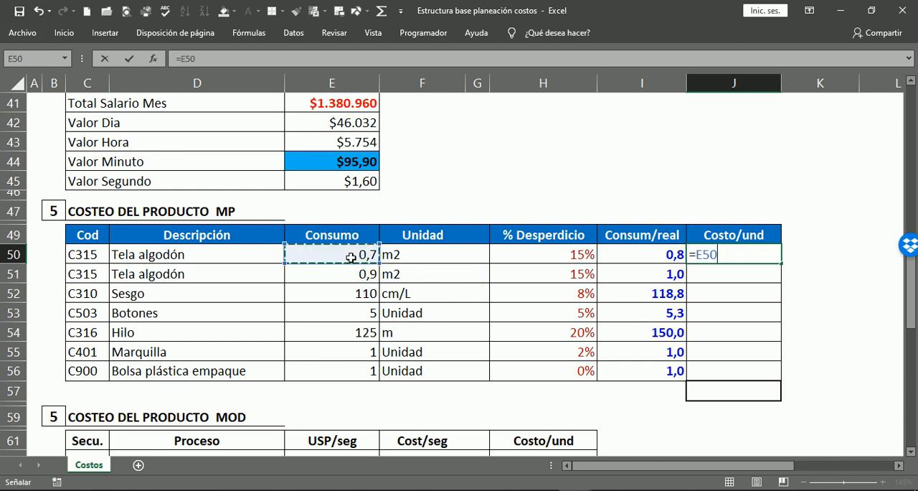
left_click(667, 255)
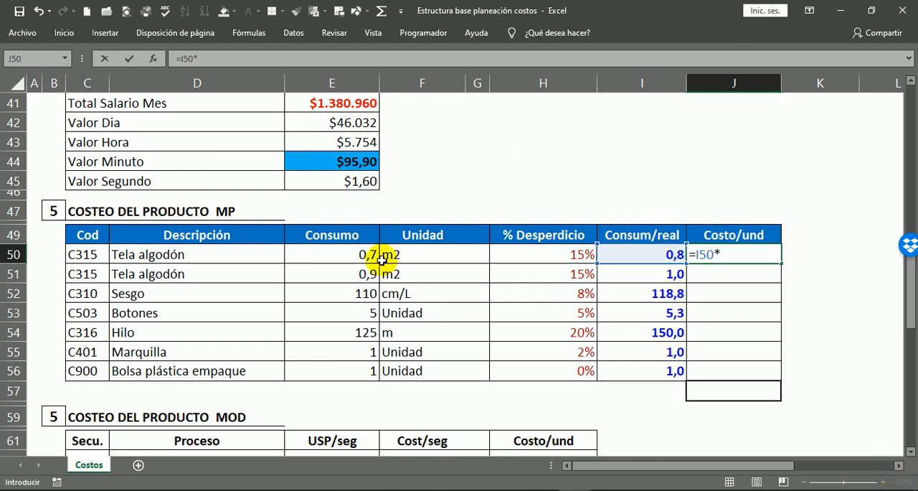
scroll(645, 212, "up", 3)
scroll(649, 209, "up", 3)
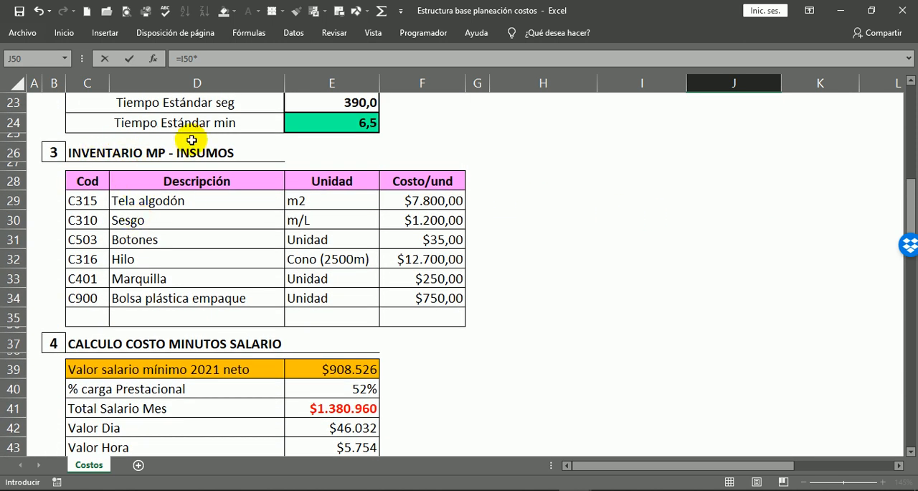
left_click(438, 197)
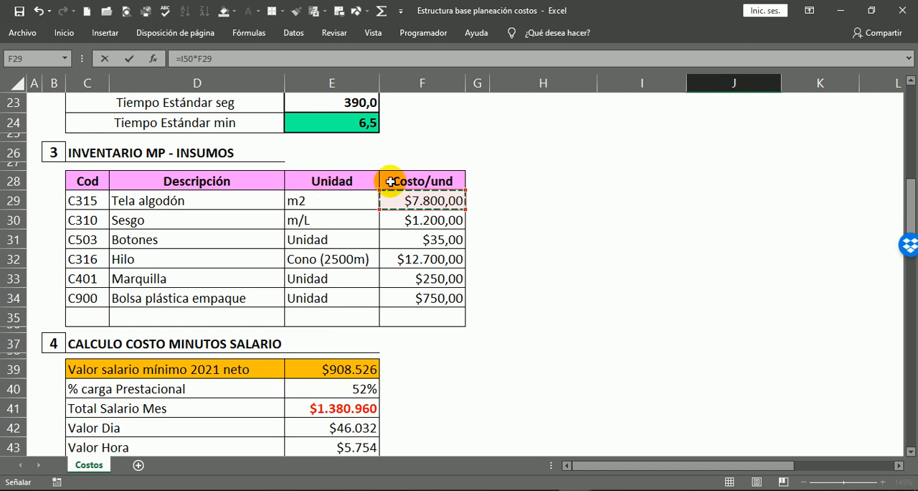
key("Return")
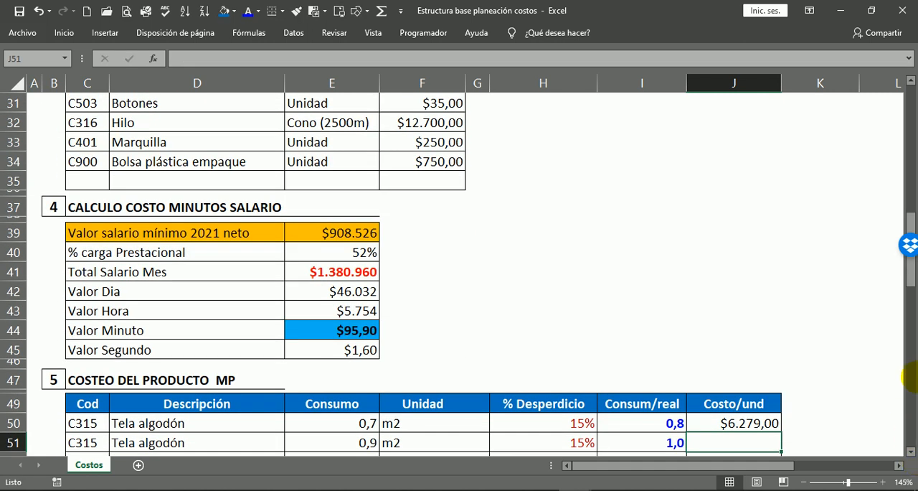
scroll(655, 379, "down", 3)
left_click(732, 273)
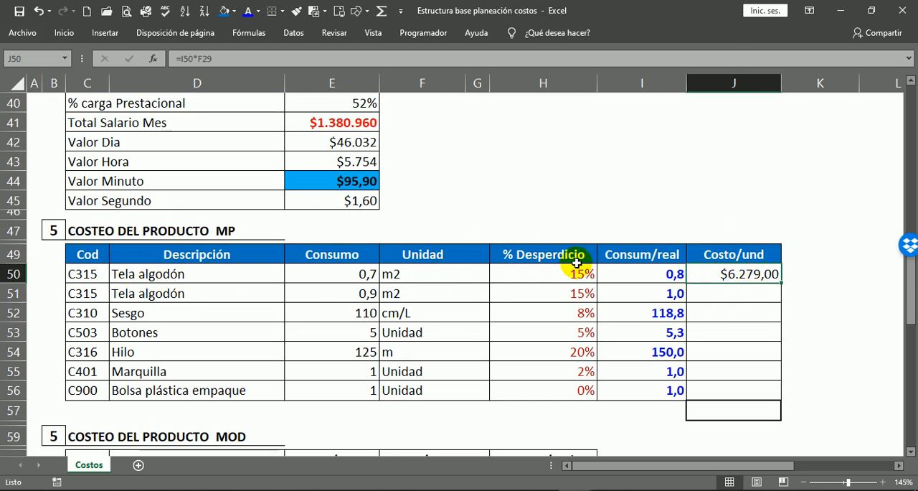
double_click(733, 273)
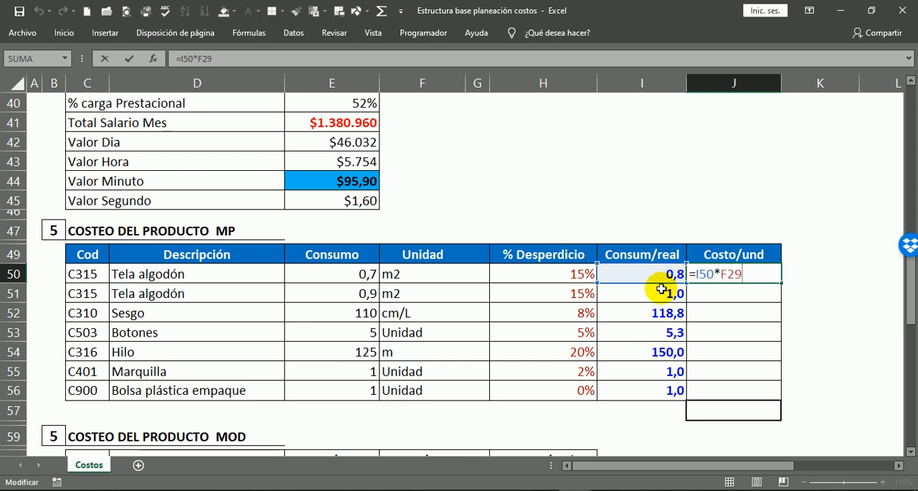
key("ctrl+Return")
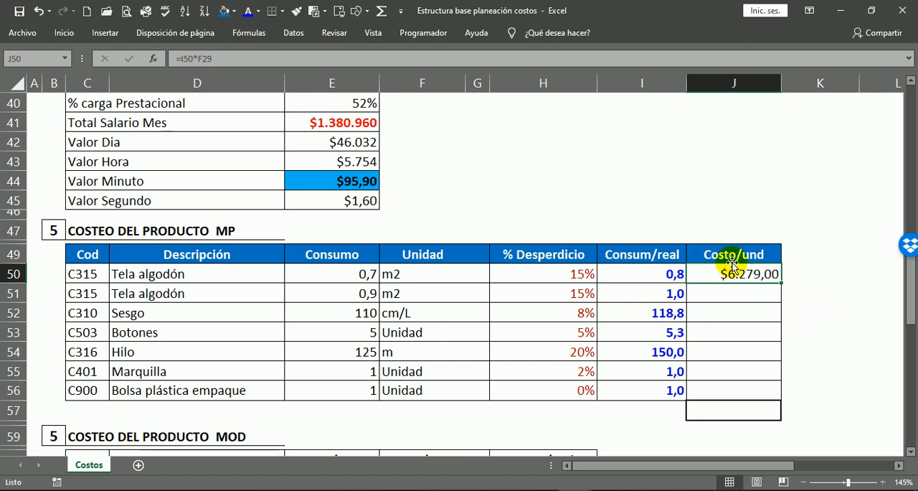
Calculate Costo/und for the second Tela algodón row by entering =I51*F29 in J51.
left_click(735, 295)
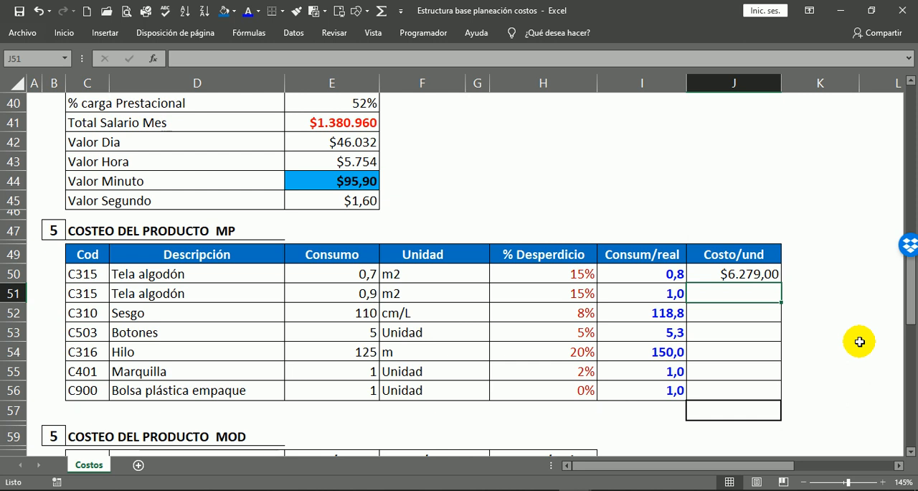
type("=")
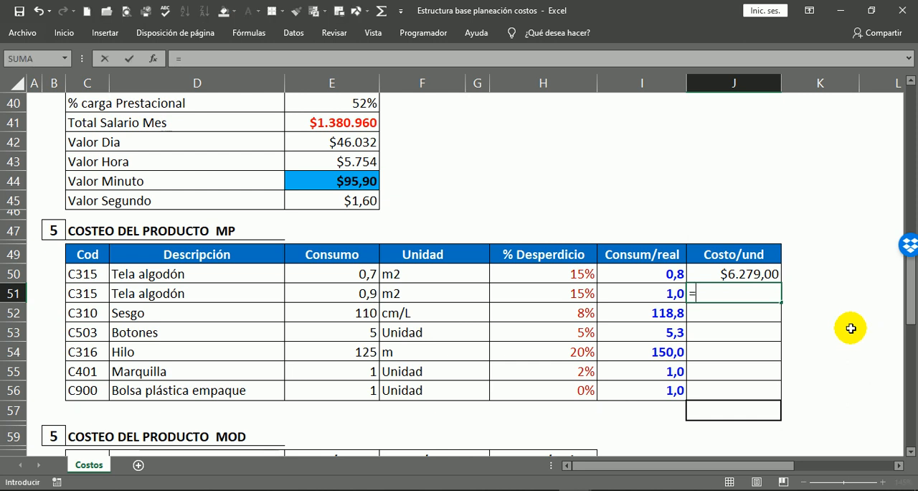
left_click(657, 294)
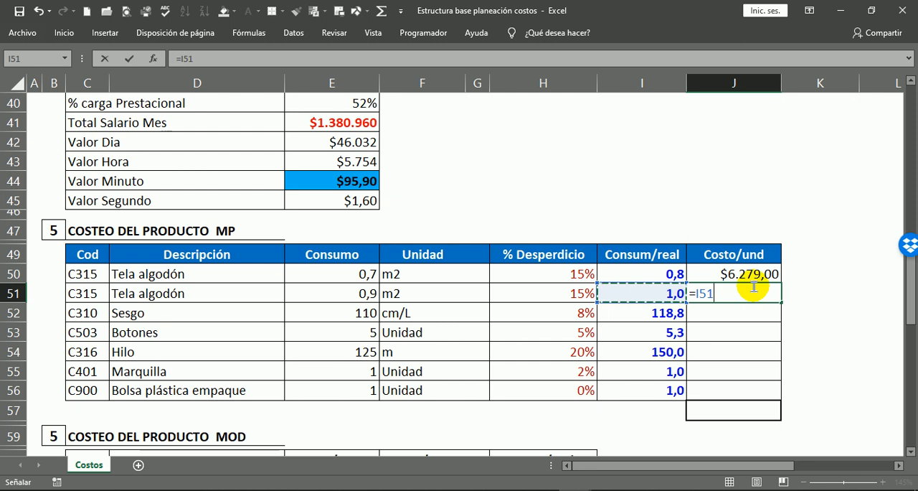
type("*")
scroll(493, 293, "up", 4)
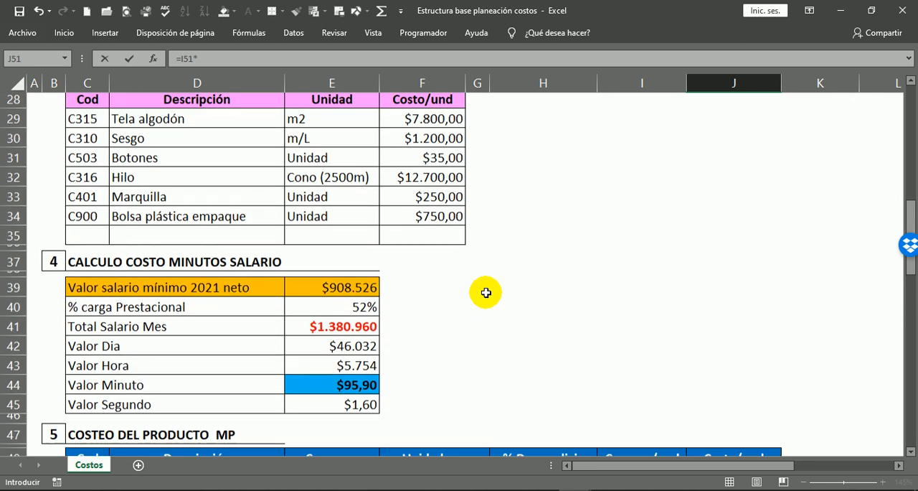
left_click(443, 128)
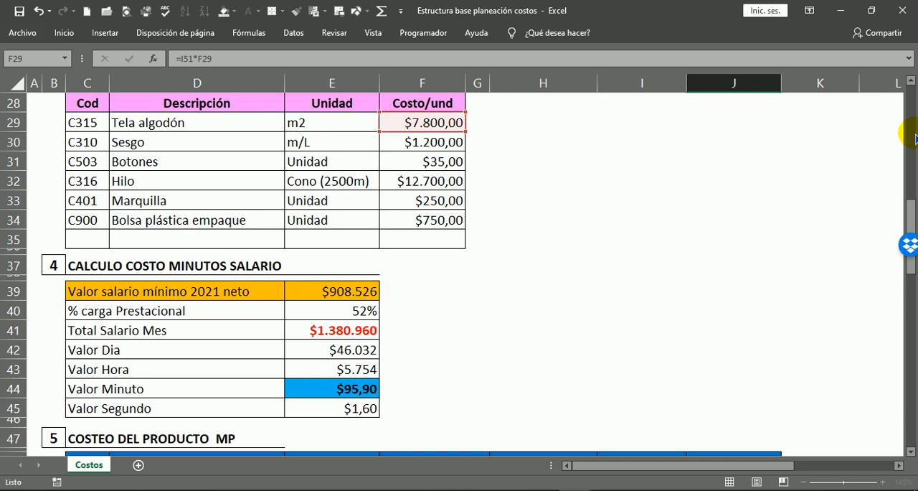
key("Return")
scroll(620, 194, "down", 1)
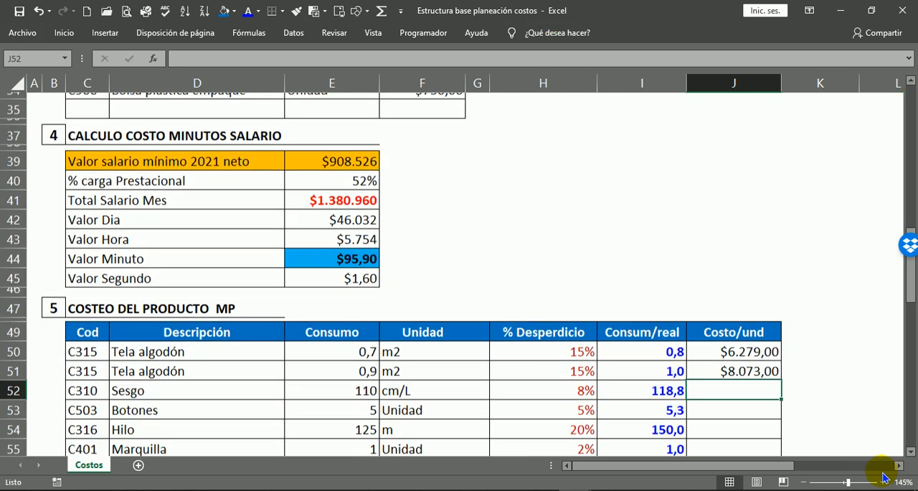
Compare the Sesgo unit in row 52 of the raw-material costing table with its inventory unit in E30.
left_click_drag(83, 340, 131, 355)
left_click(742, 359)
left_click(733, 384)
scroll(648, 396, "down", 1)
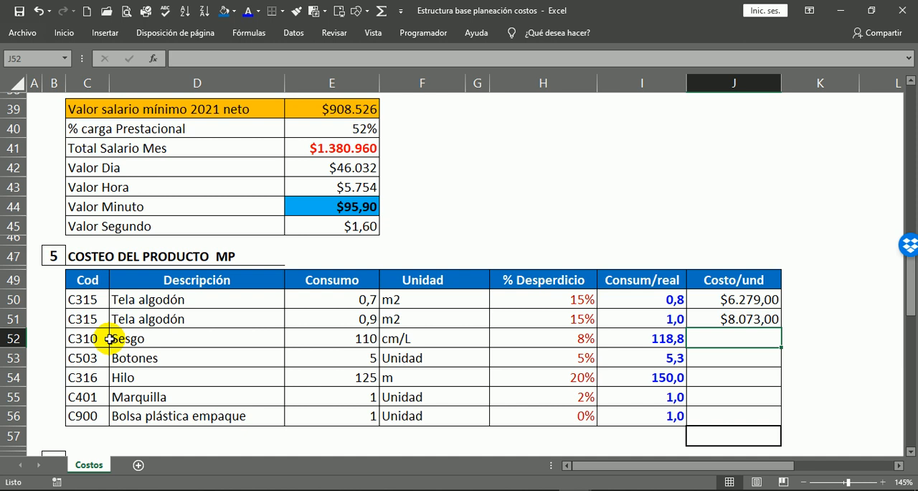
left_click(403, 339)
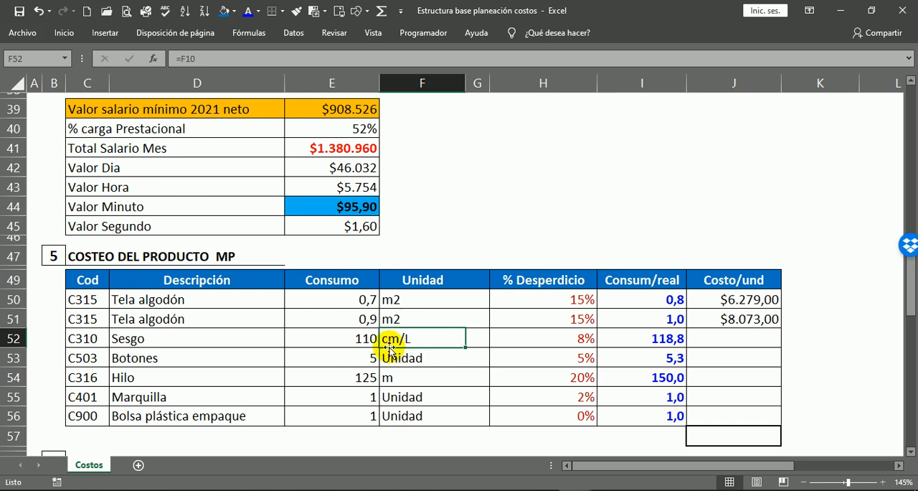
scroll(441, 334, "up", 5)
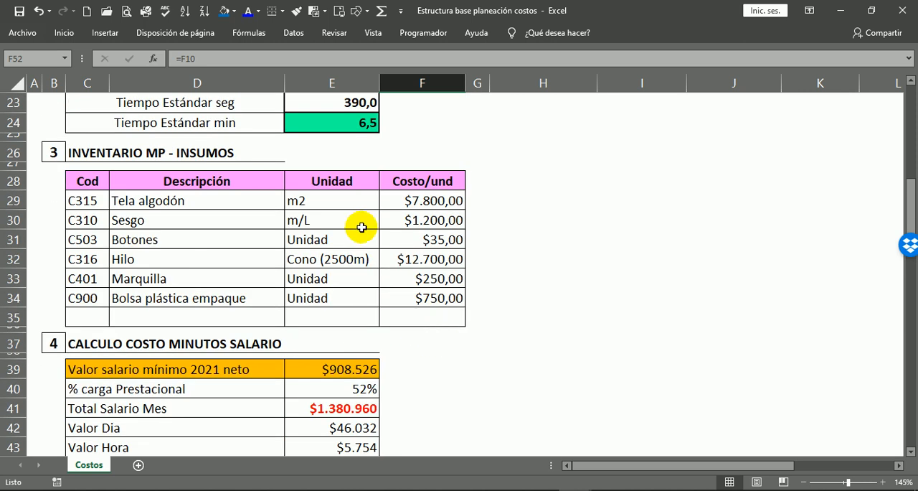
left_click(304, 221)
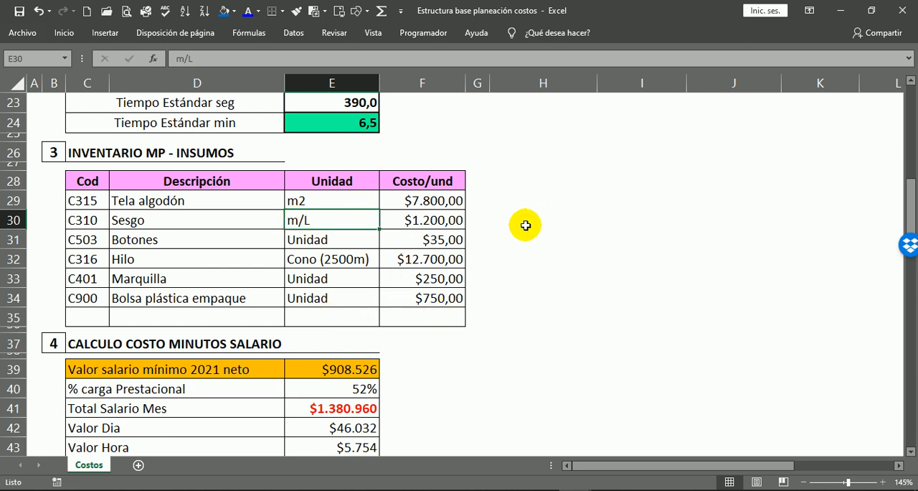
scroll(495, 221, "down", 3)
scroll(482, 218, "down", 3)
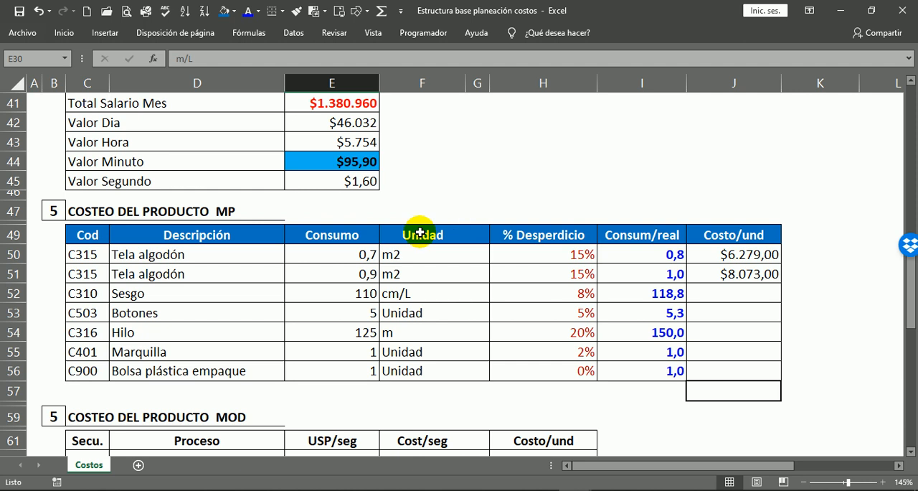
Calculate the Sesgo cost per centimetre by entering =F30/100 in J52.
left_click(707, 288)
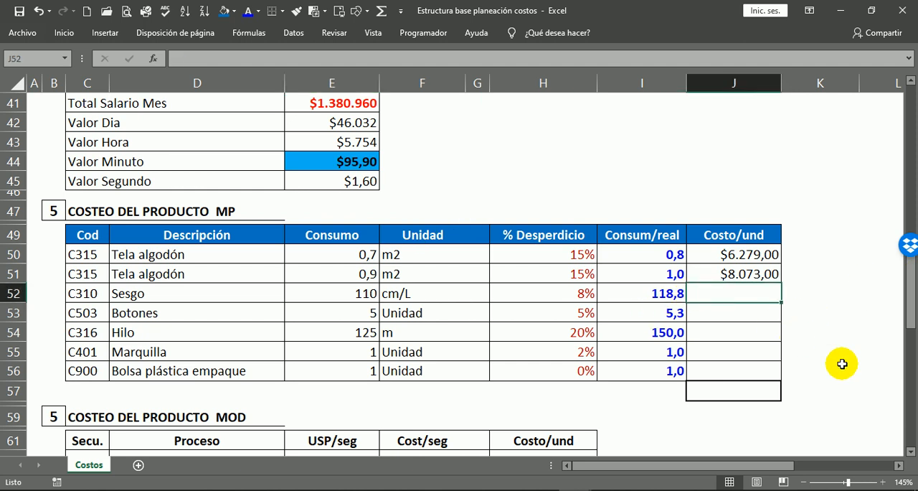
type("=")
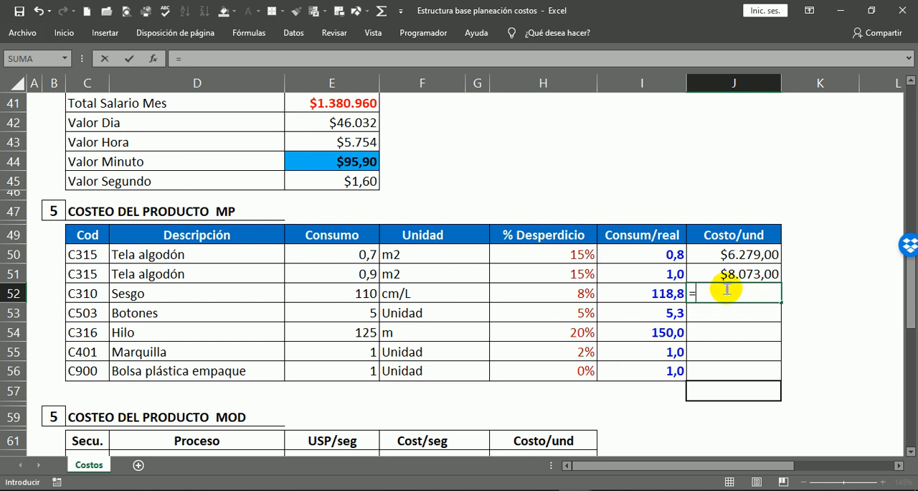
scroll(447, 323, "up", 5)
scroll(447, 324, "up", 1)
left_click(398, 174)
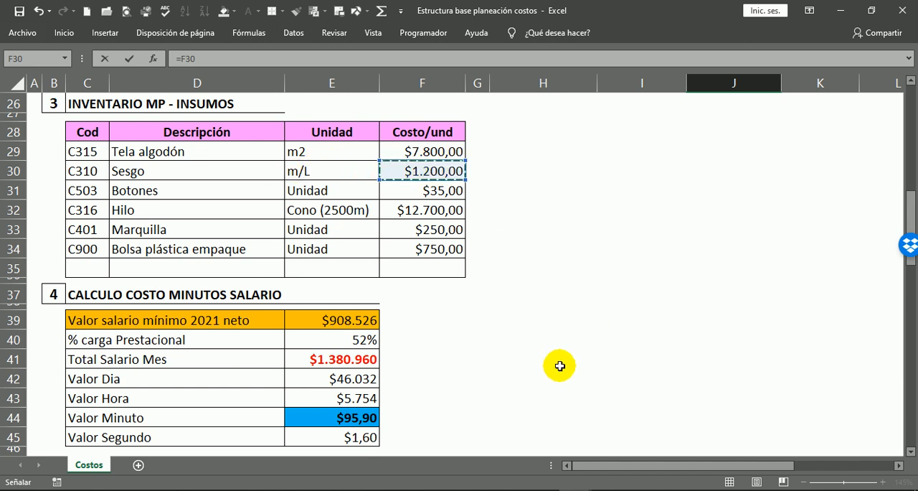
scroll(571, 356, "down", 4)
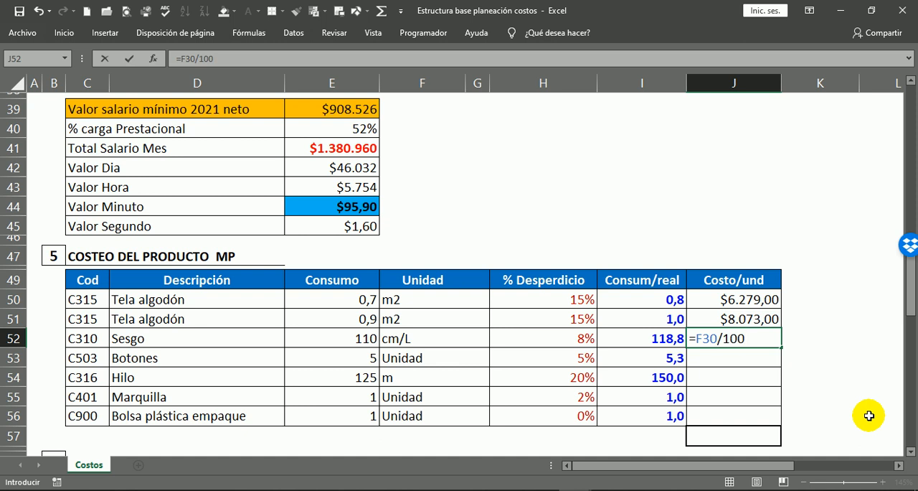
key("Return")
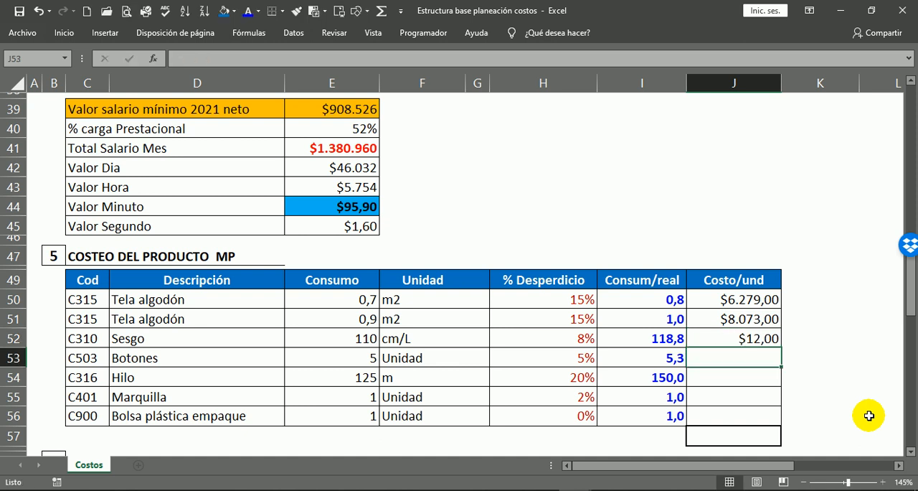
Check the Sesgo per-centimetre cost in J52 against its inventory price and unit in row 30 and its consumption unit in F52.
left_click(760, 339)
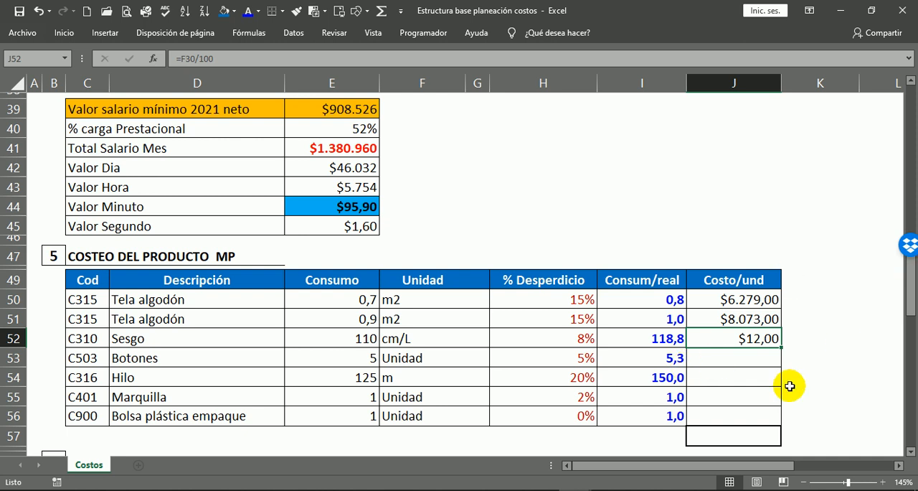
left_click(809, 354)
left_click(759, 341)
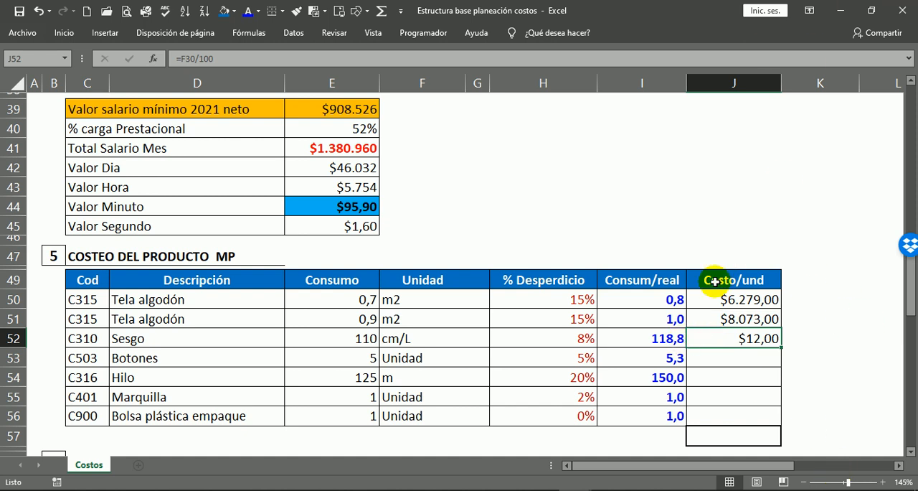
scroll(543, 338, "up", 6)
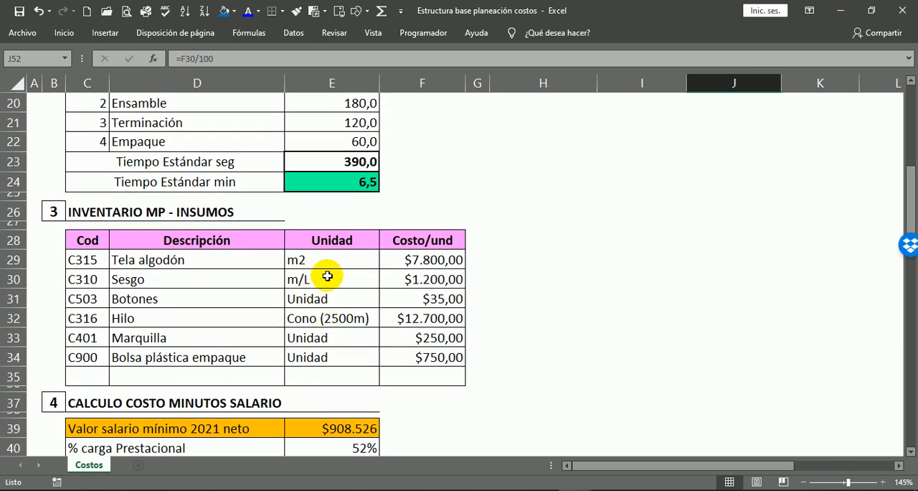
left_click(441, 282)
left_click(329, 282)
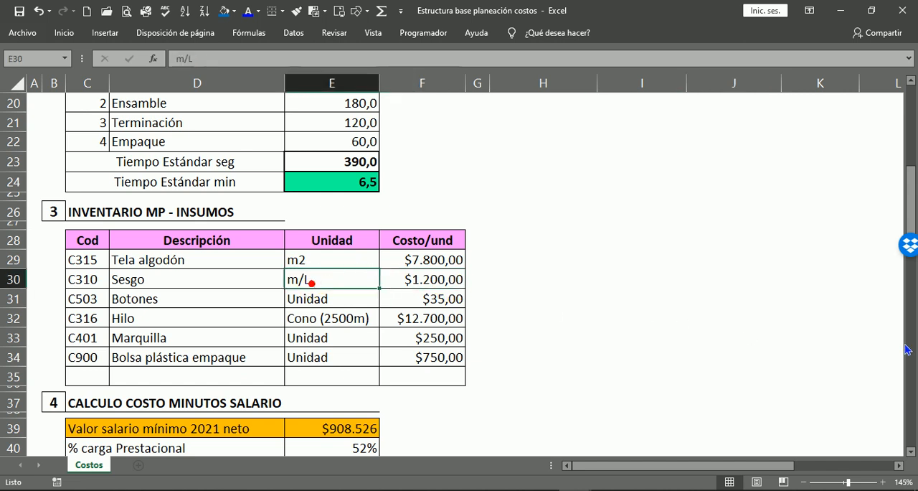
scroll(553, 309, "down", 6)
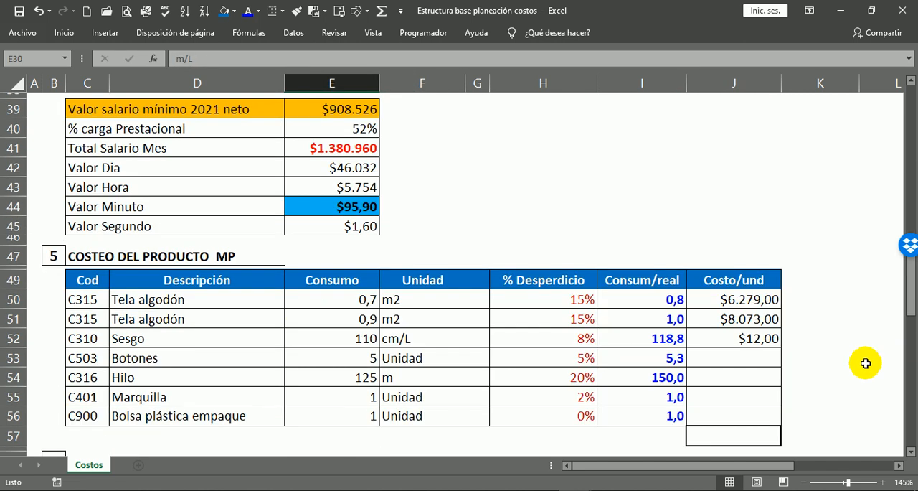
left_click(762, 339)
left_click(399, 333)
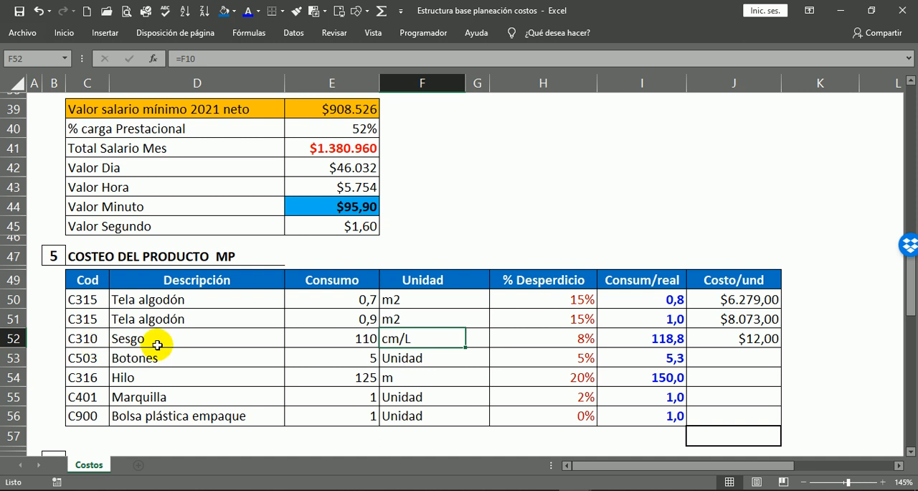
Multiply the Sesgo cost per centimetre by its real consumption, changing J52 to =(F30/100)*I52, and recheck the cells involved.
double_click(753, 340)
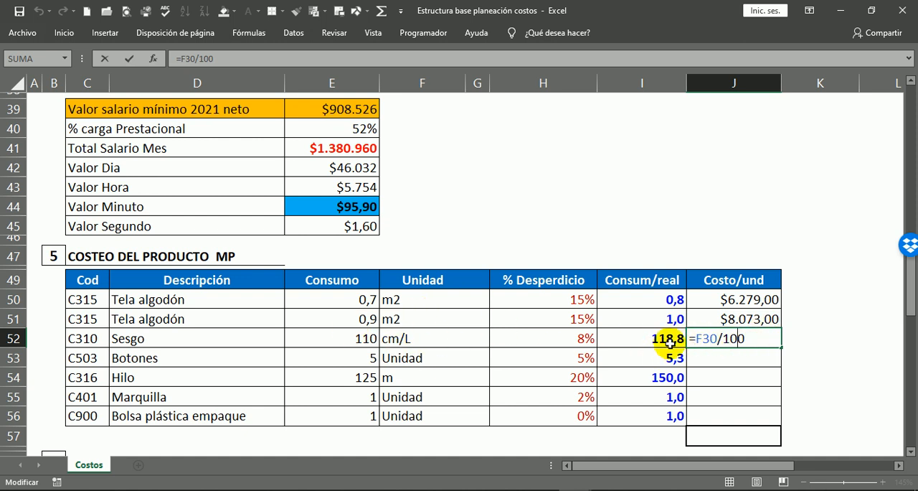
key("ctrl+Return")
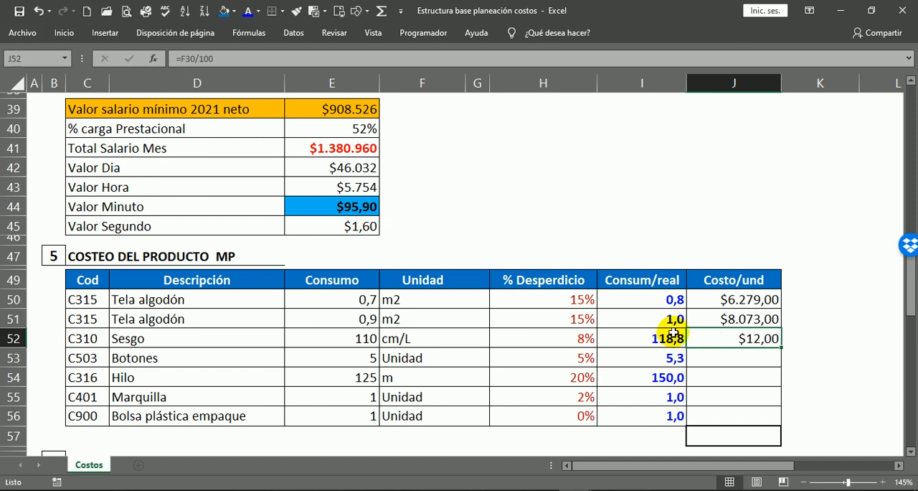
double_click(696, 340)
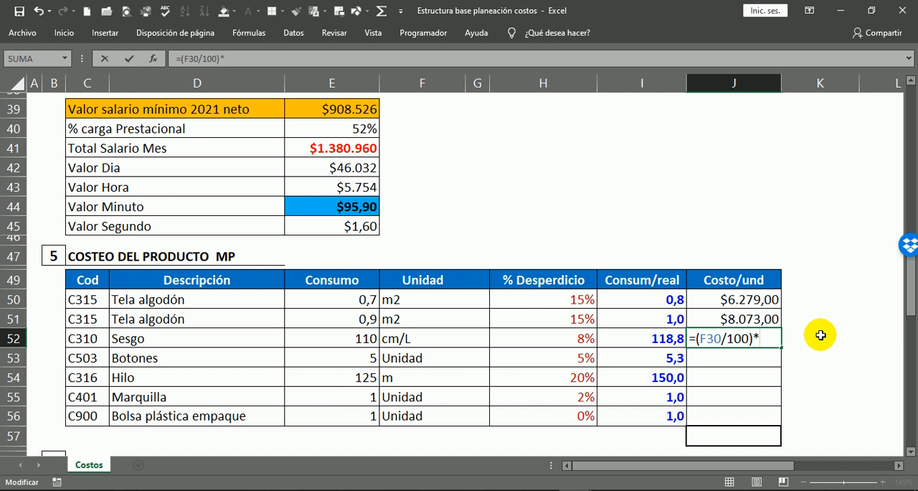
left_click(652, 334)
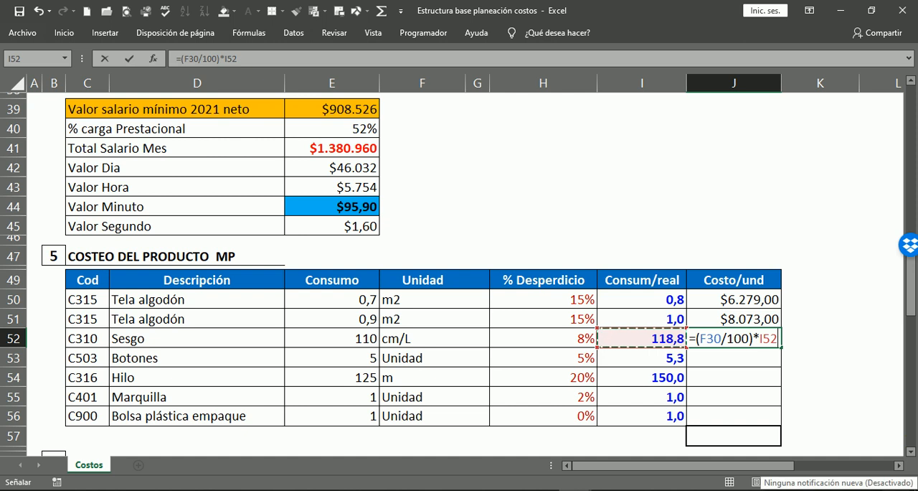
key("ctrl+Return")
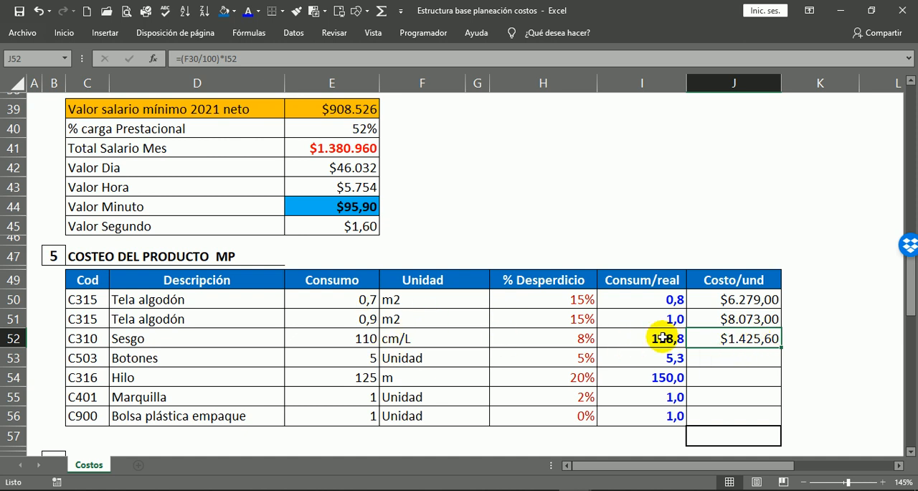
left_click(658, 336)
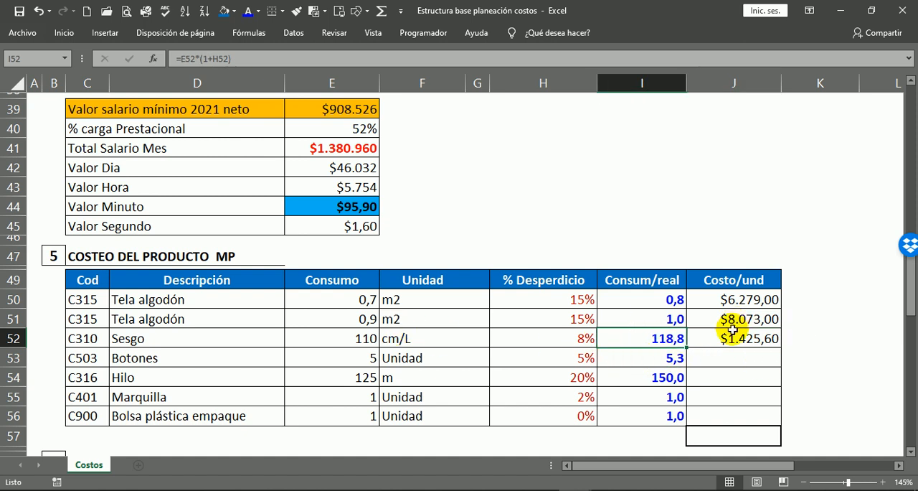
left_click(761, 340)
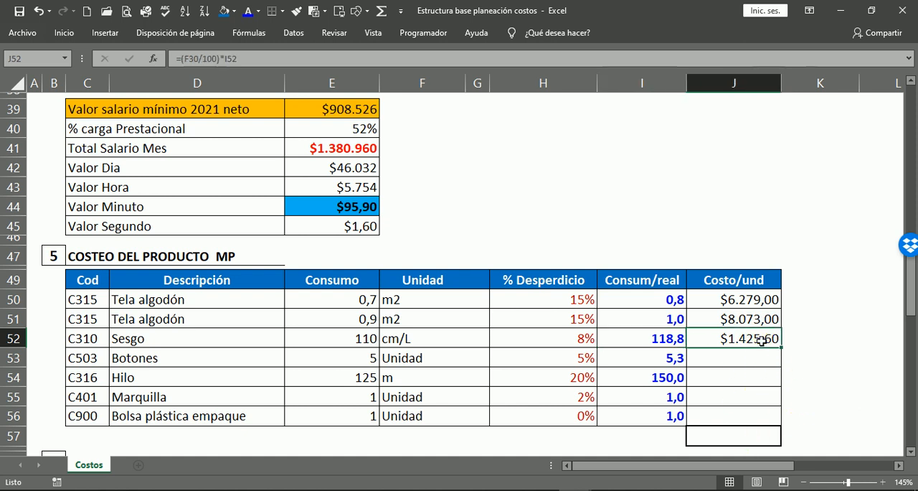
Compare the Botones unit in F53 with its unit in the INVENTARIO MP - INSUMOS table.
left_click(738, 356)
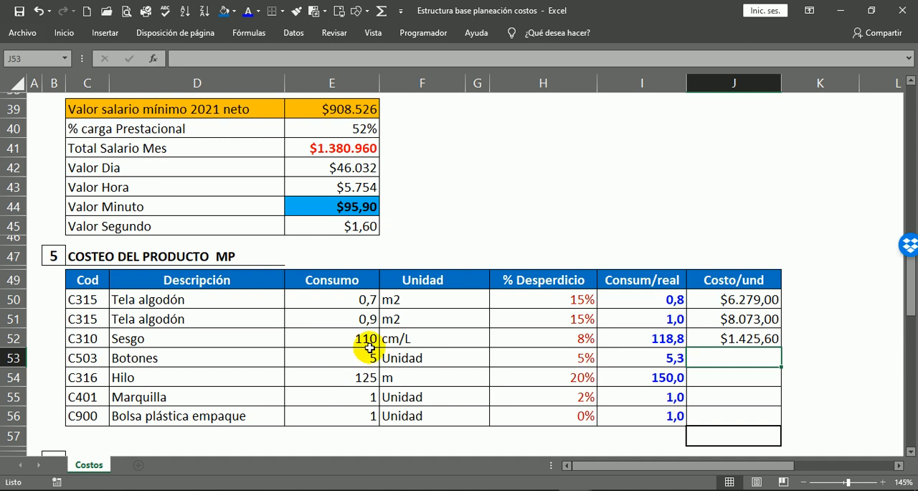
left_click(412, 355)
scroll(492, 369, "up", 5)
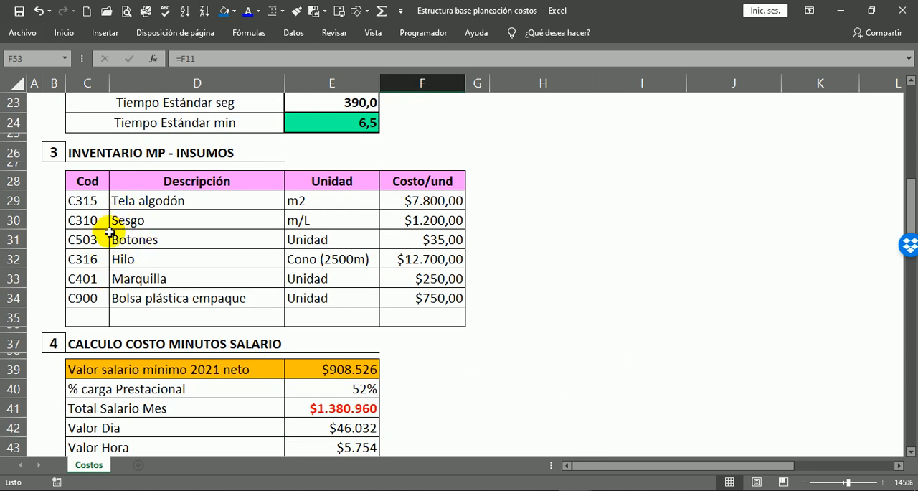
left_click(123, 236)
left_click(333, 244)
scroll(486, 322, "down", 6)
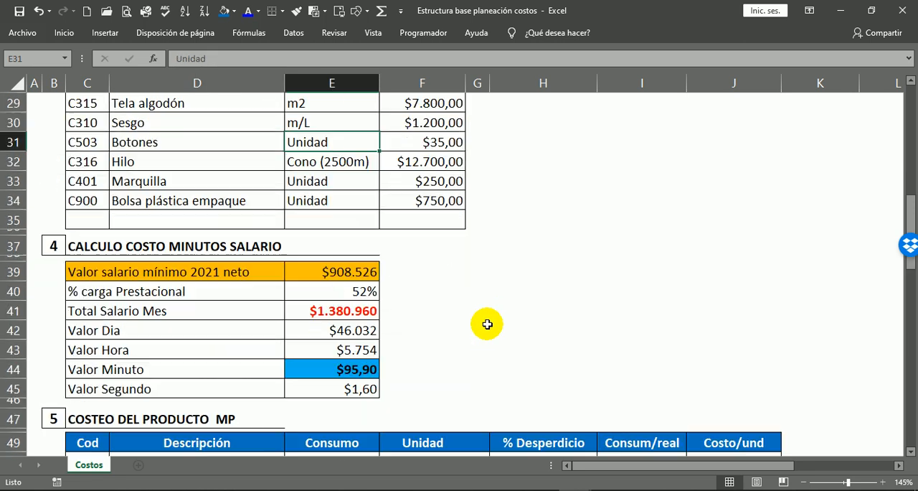
Calculate Costo/und for Botones by entering =I53*F31 in J53, and recheck the formula.
left_click(755, 310)
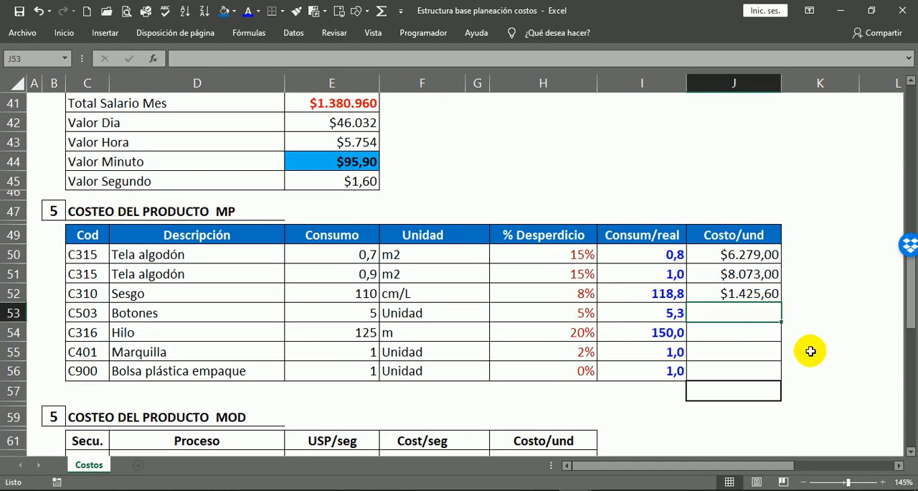
type("=")
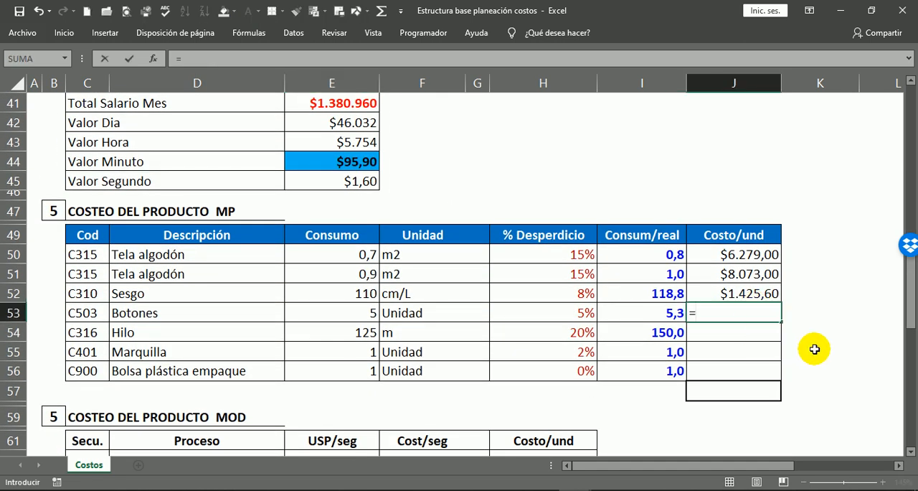
left_click(662, 314)
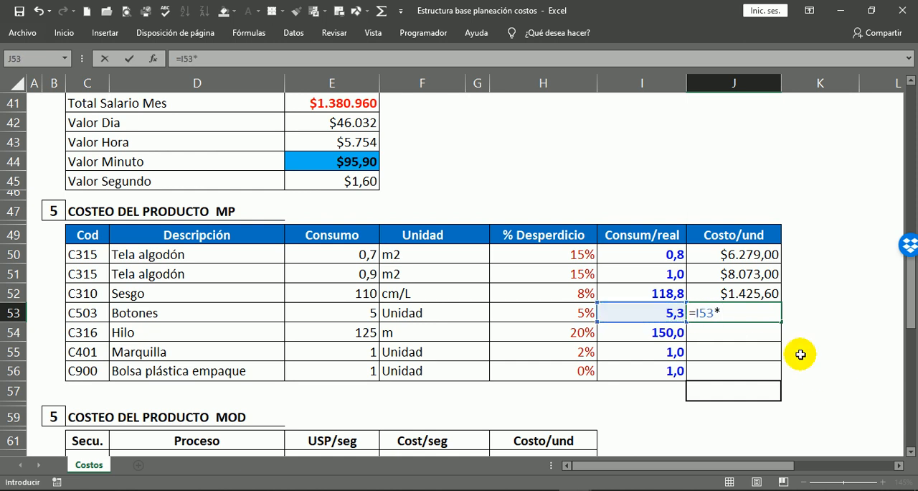
scroll(529, 238, "up", 4)
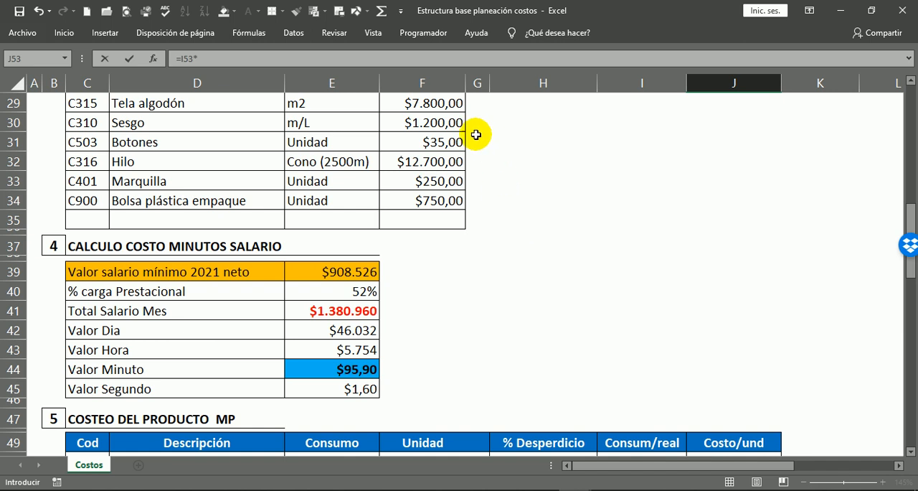
left_click(453, 143)
key("Return")
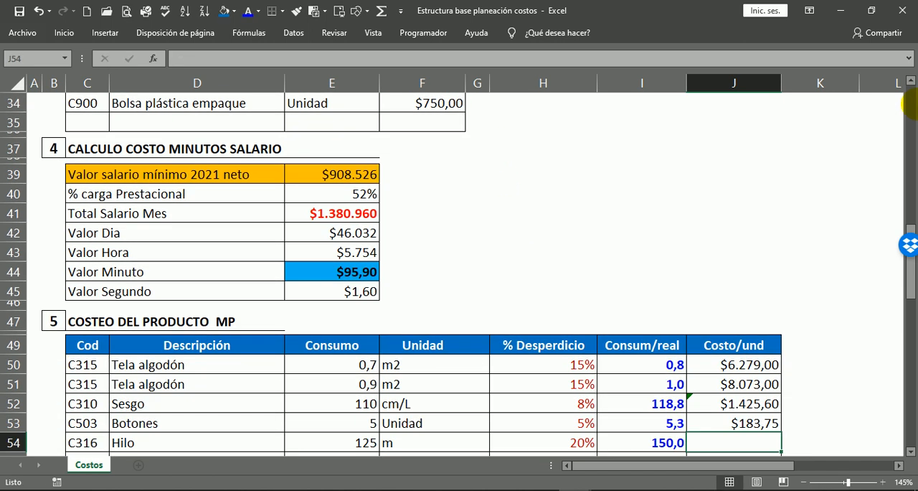
scroll(746, 308, "down", 1)
left_click(739, 381)
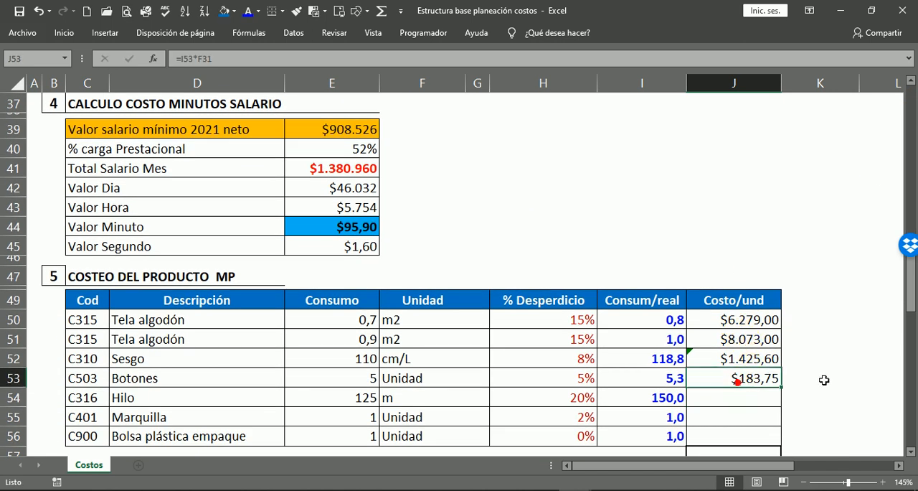
Inspect the error options flagged on the Sesgo cost in J52 and compare its formula with the neighbouring cost cell J51.
scroll(803, 377, "down", 1)
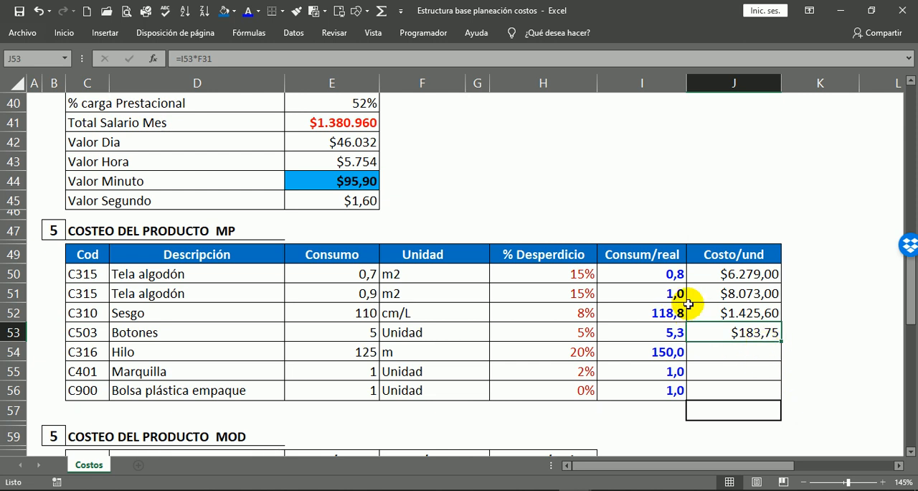
left_click(693, 306)
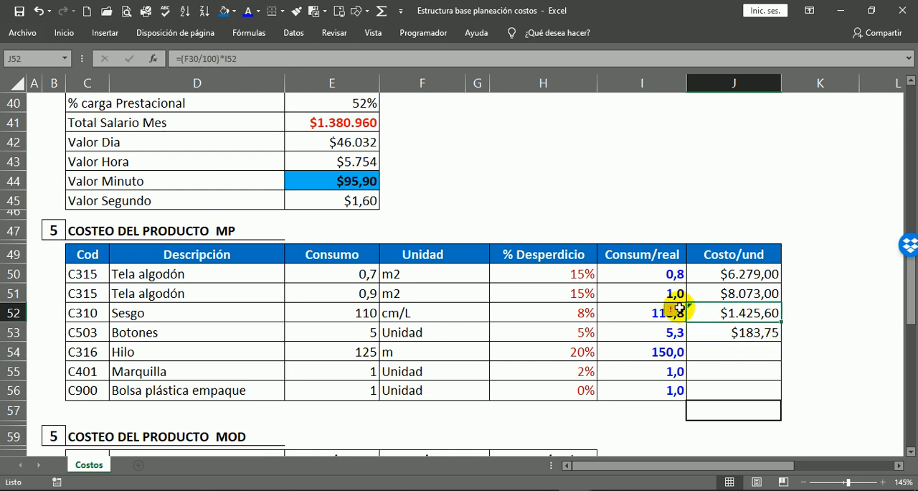
left_click(681, 312)
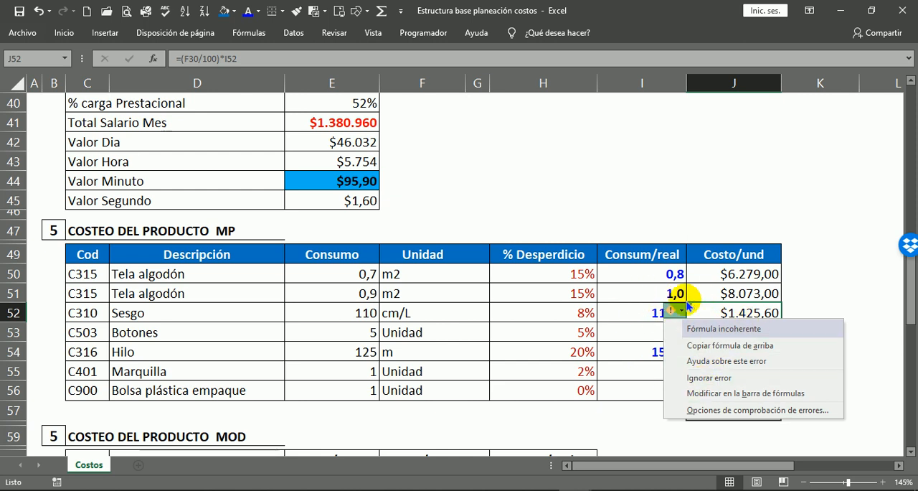
left_click(798, 314)
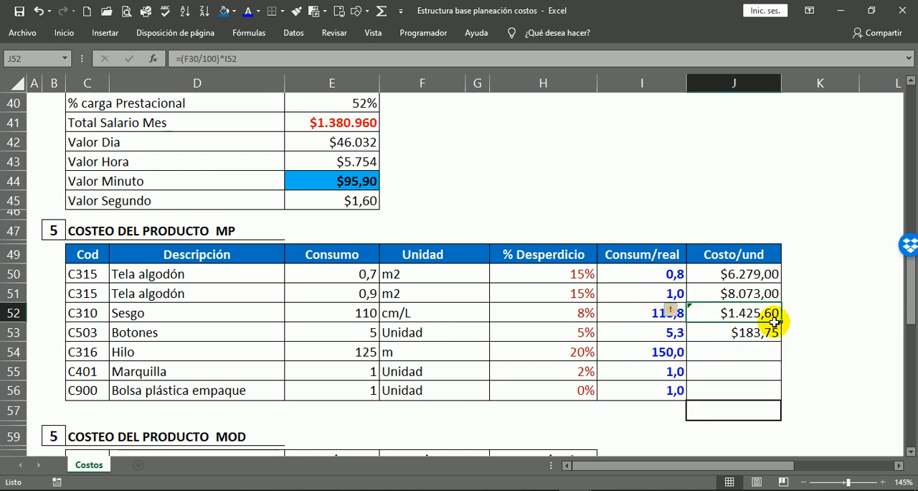
left_click(757, 342)
left_click(741, 292)
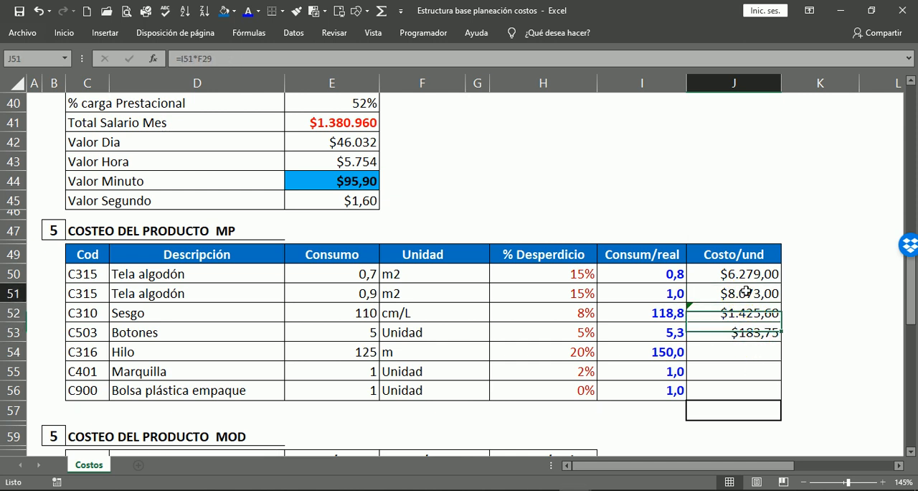
left_click(734, 317)
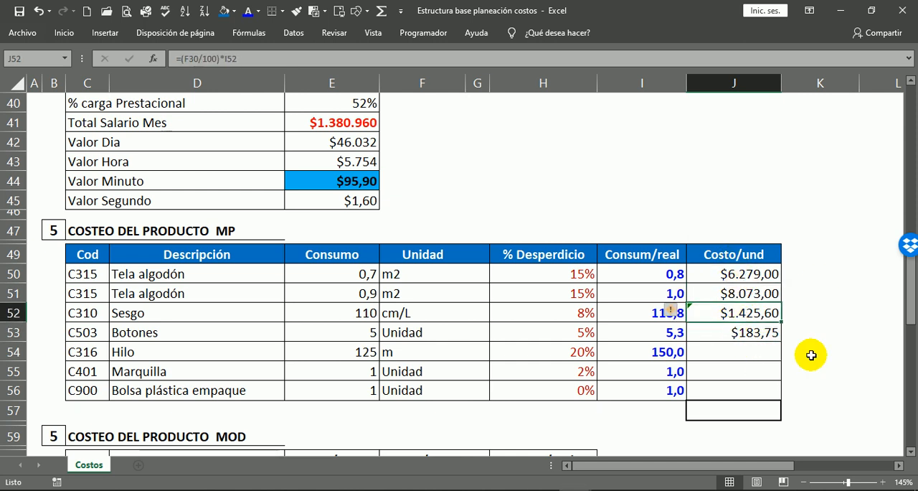
Ignore the inconsistent-formula error flagged on the Sesgo cost in J52.
left_click(755, 352)
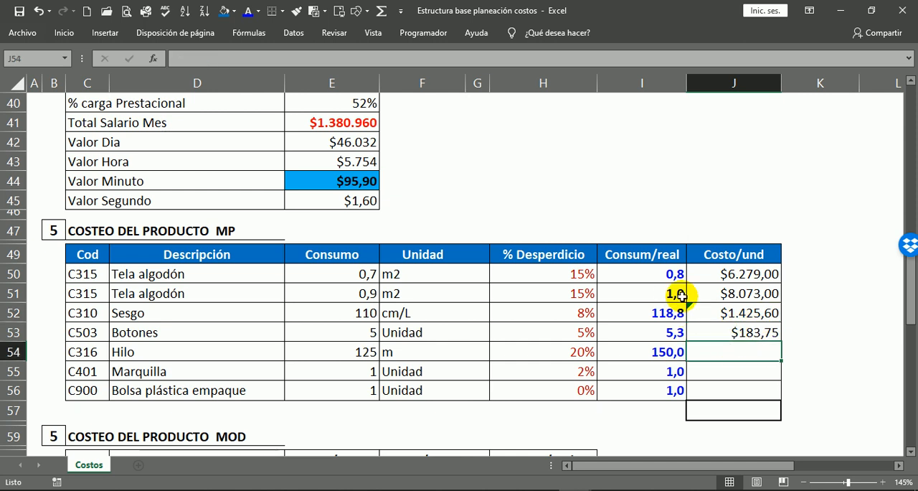
left_click(711, 313)
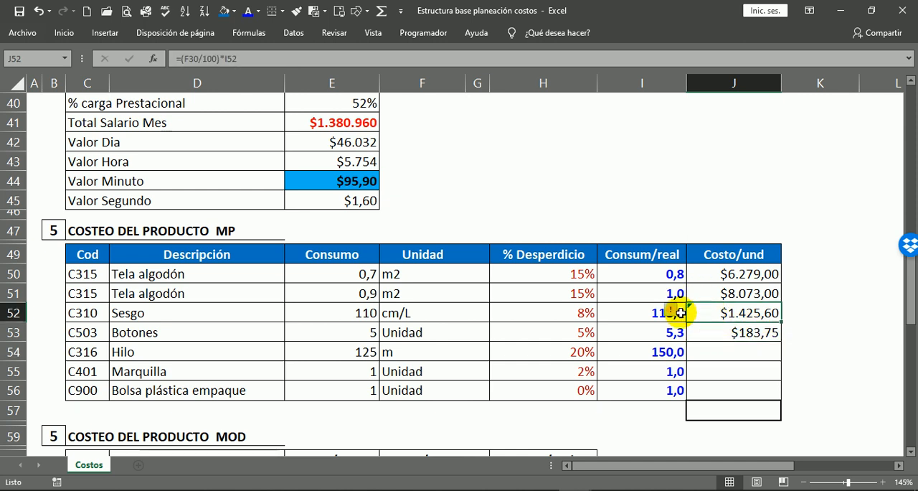
left_click(678, 311)
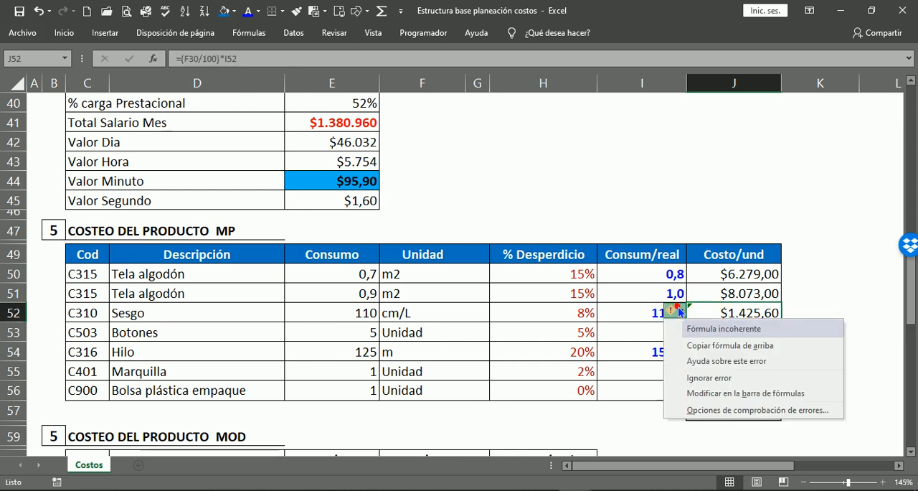
left_click(711, 378)
left_click(839, 338)
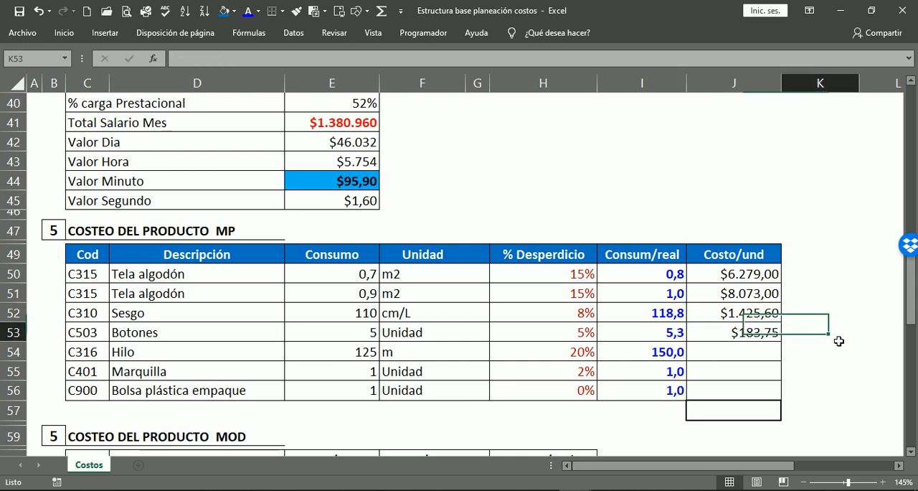
left_click(758, 329)
Compare the Hilo consumption unit in F54 with its purchase unit and price in row 32 of the inventory table.
left_click(754, 353)
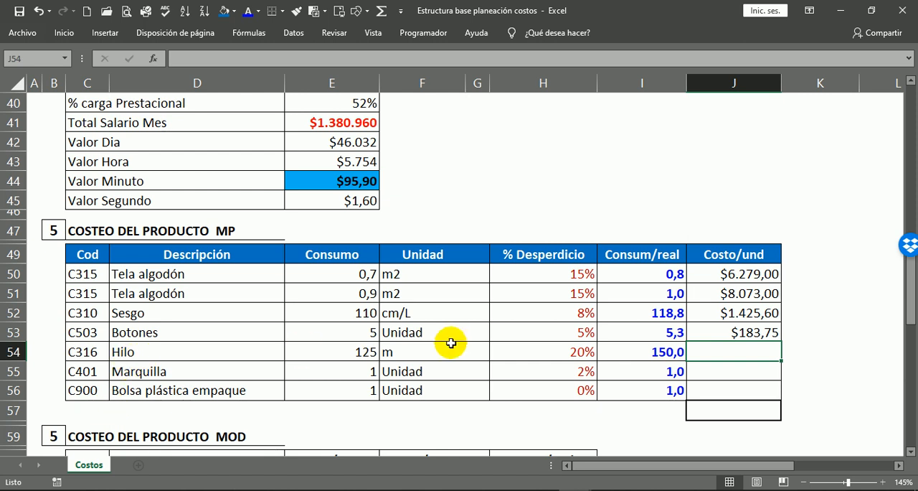
left_click(409, 352)
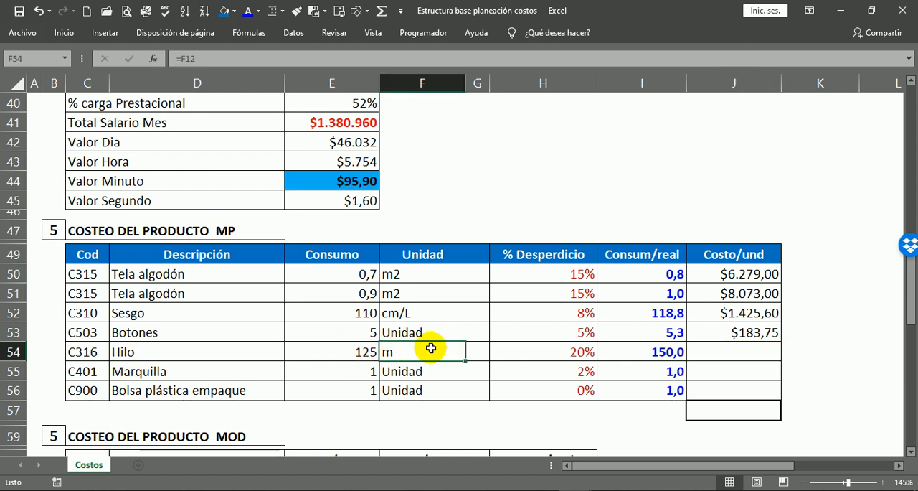
scroll(424, 348, "up", 6)
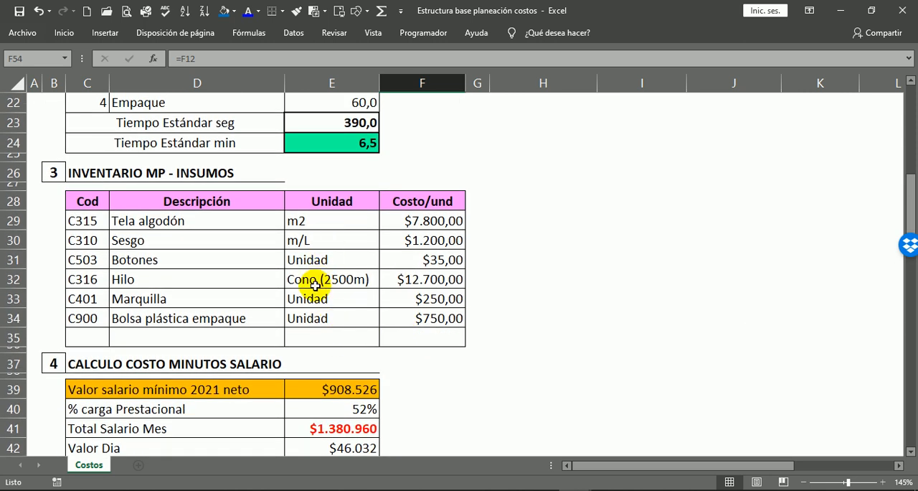
left_click(316, 285)
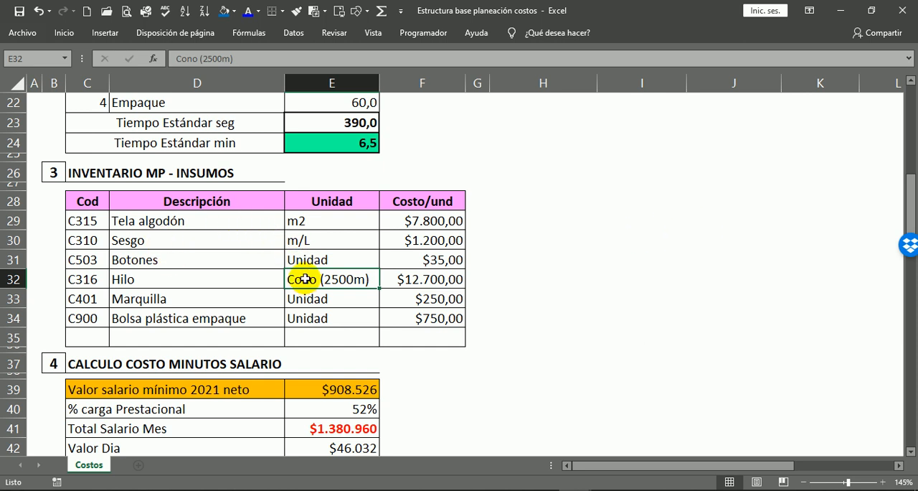
left_click(447, 279)
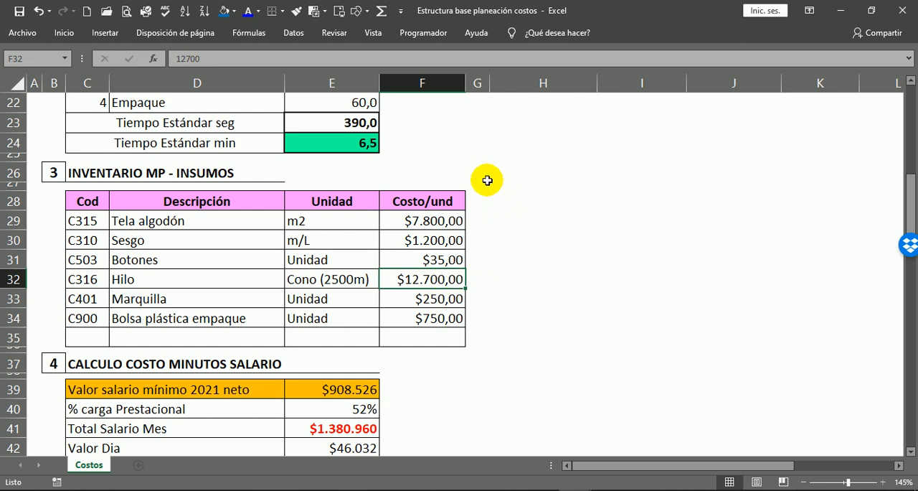
left_click(333, 275)
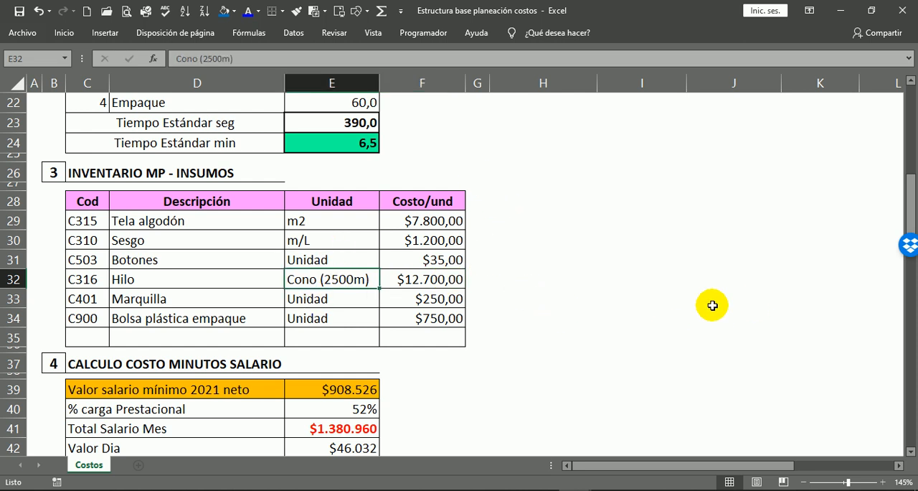
left_click(393, 277)
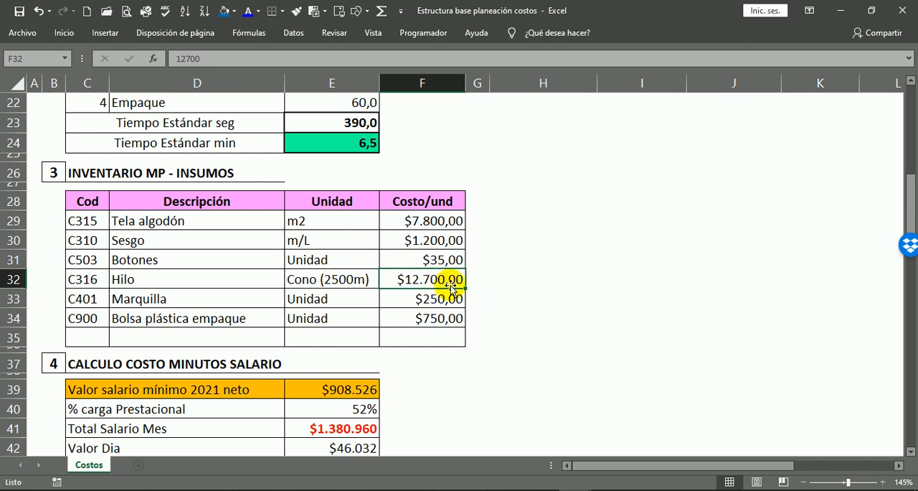
Calculate the Hilo cost per metre in J54 by dividing its inventory price by the cone length, =(F32/2500).
scroll(679, 246, "down", 6)
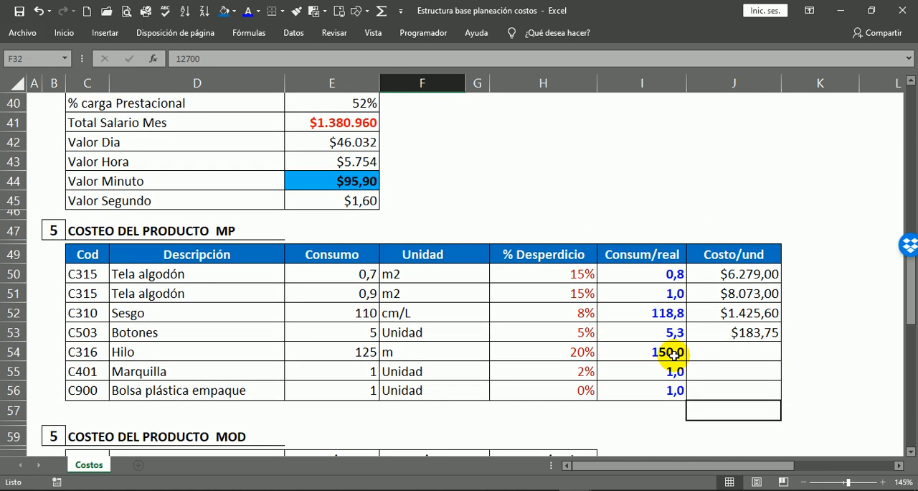
left_click(718, 352)
type("=(")
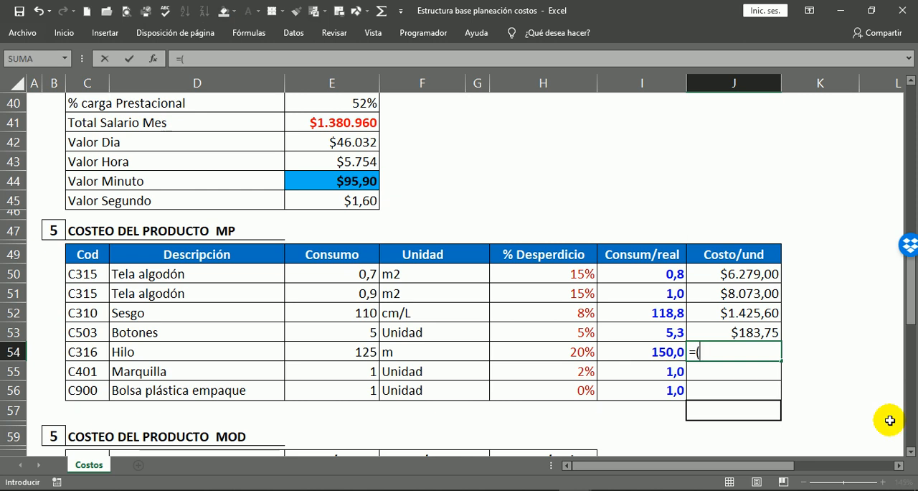
scroll(439, 241, "up", 4)
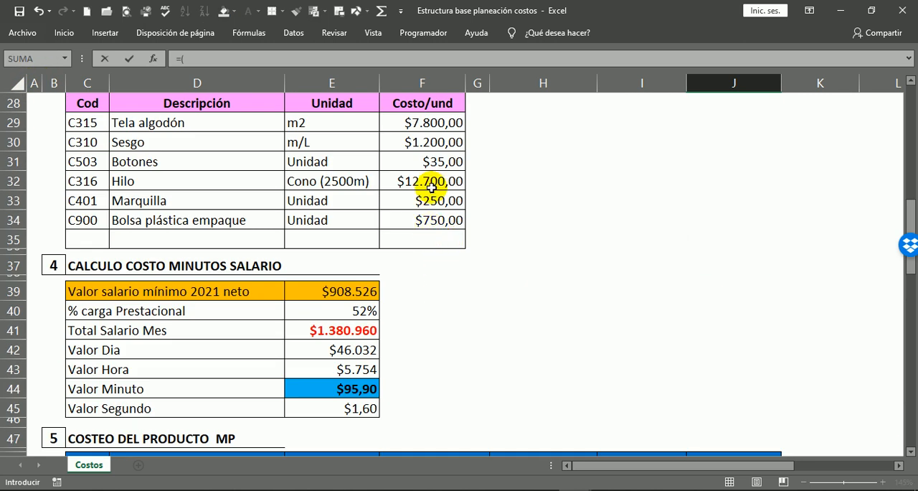
left_click(430, 181)
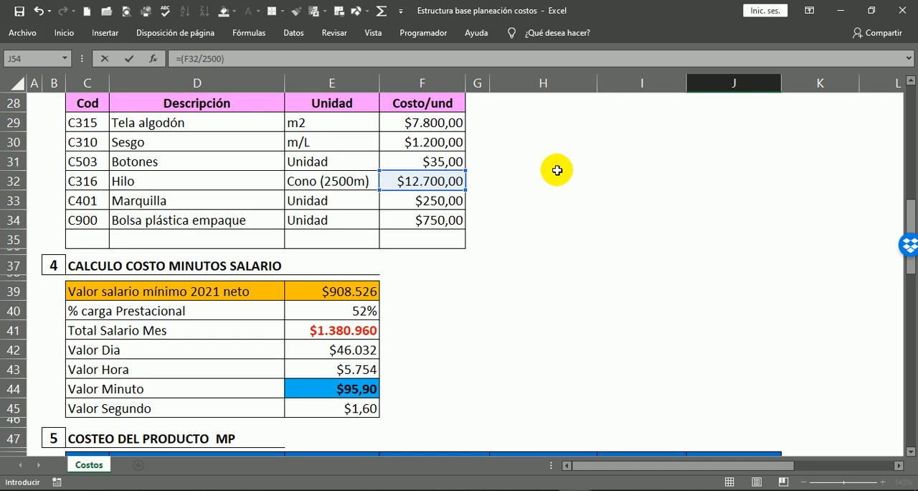
key("Return")
scroll(805, 324, "down", 1)
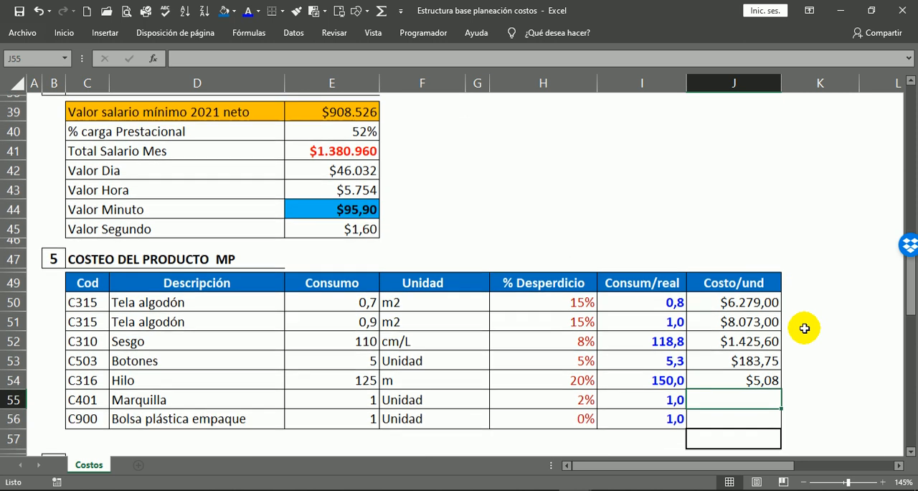
Check the per-metre formula in J54 against the Hilo cone length and price in the inventory table.
double_click(750, 378)
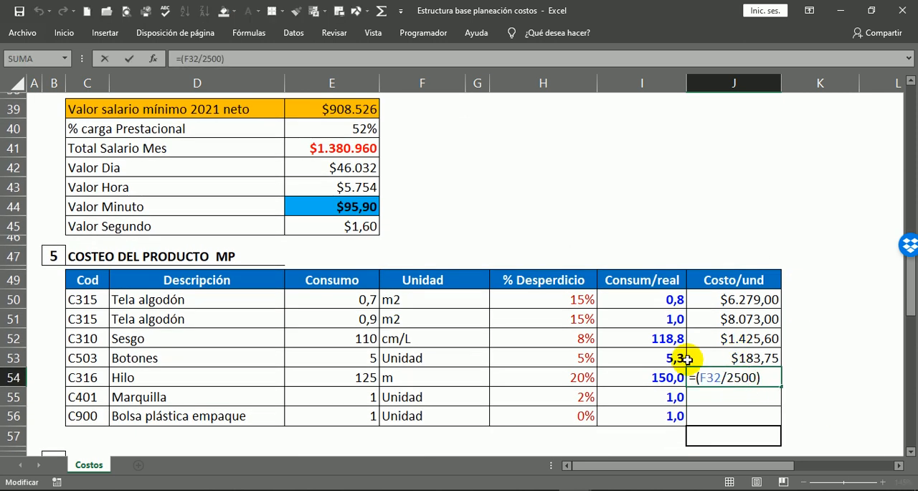
scroll(624, 367, "up", 4)
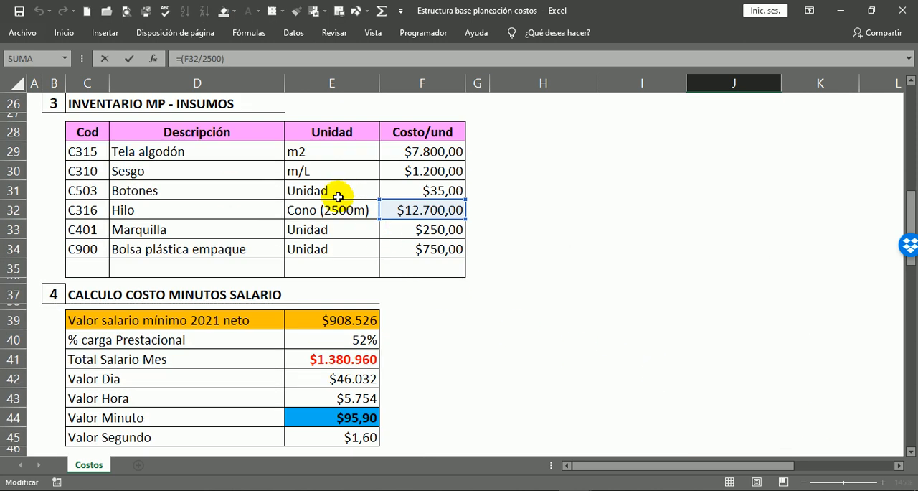
scroll(744, 334, "down", 5)
scroll(746, 331, "up", 3)
scroll(793, 343, "down", 1)
scroll(796, 341, "down", 1)
key("Return")
scroll(803, 337, "down", 3)
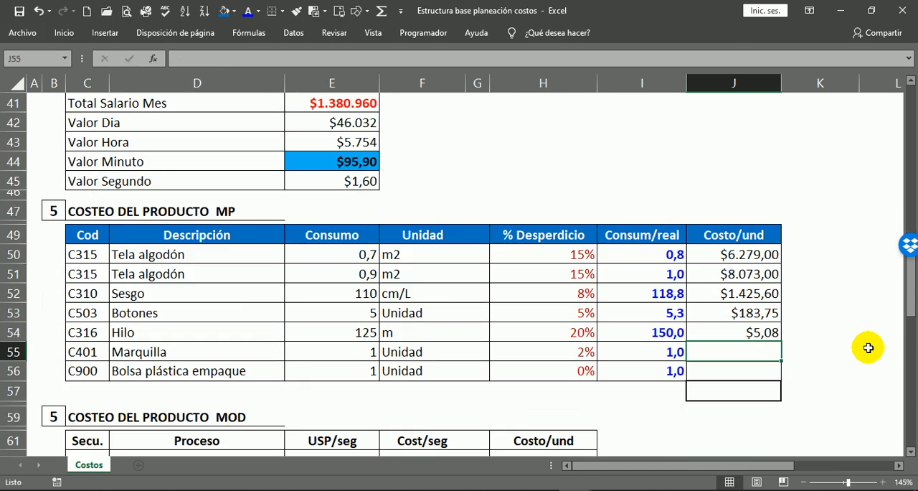
Multiply the Hilo cost per metre by its real consumption, changing J54 to =(F32/2500)*I54, and recheck the formula.
left_click(744, 273)
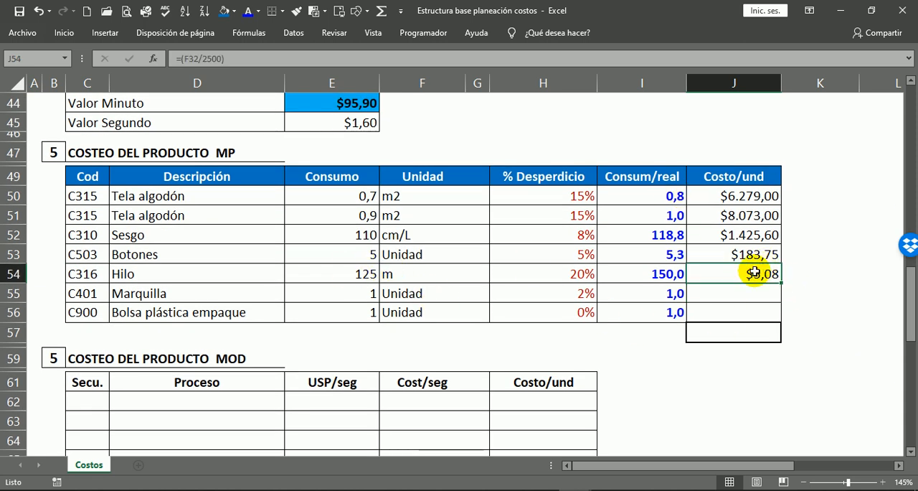
double_click(759, 273)
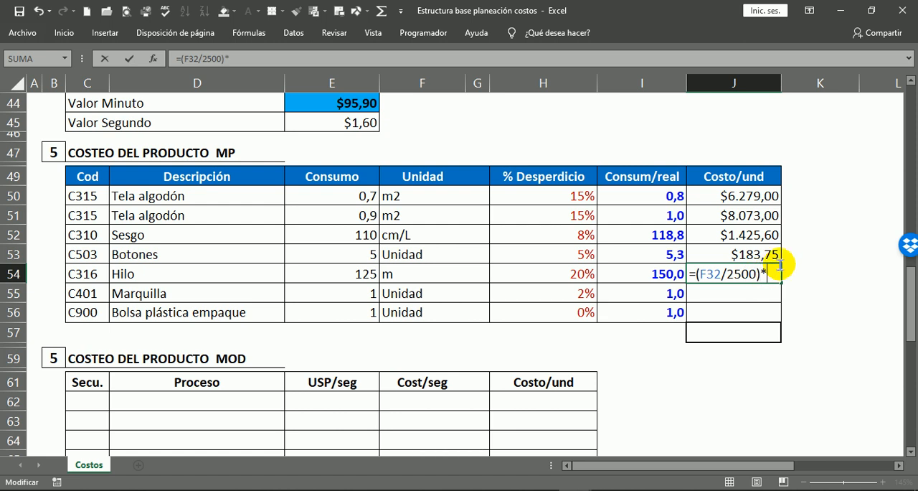
left_click(651, 267)
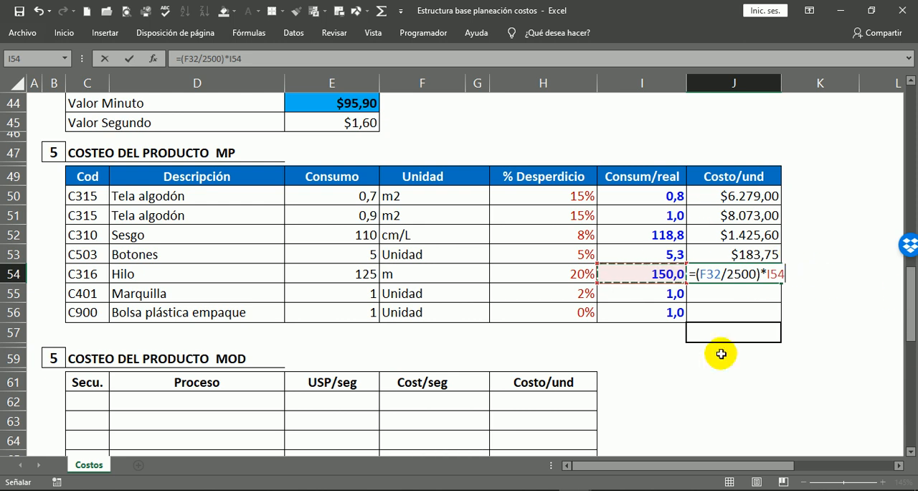
key("Return")
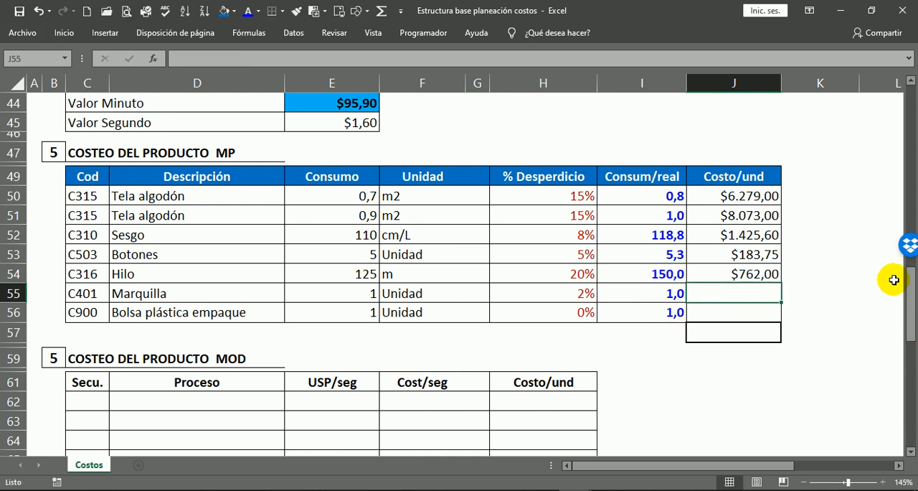
left_click(743, 271)
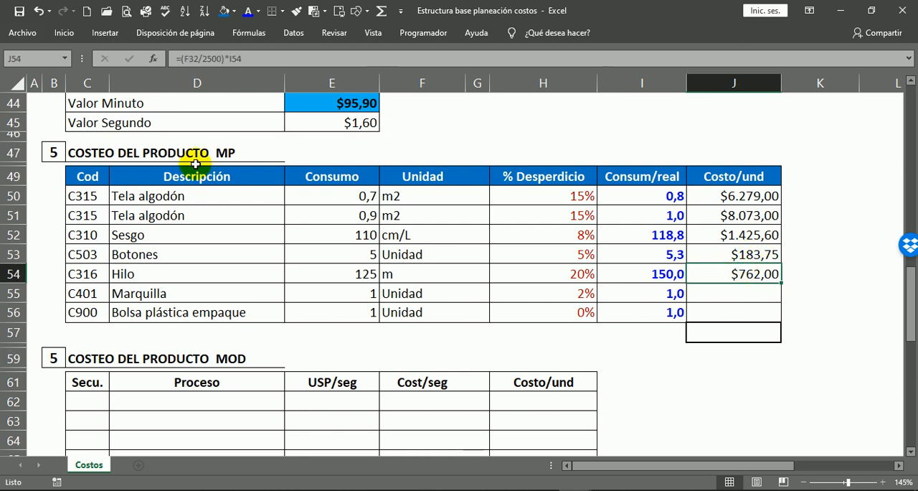
Compare the Marquilla unit in F55 with its unit in the INVENTARIO MP - INSUMOS table.
left_click(710, 293)
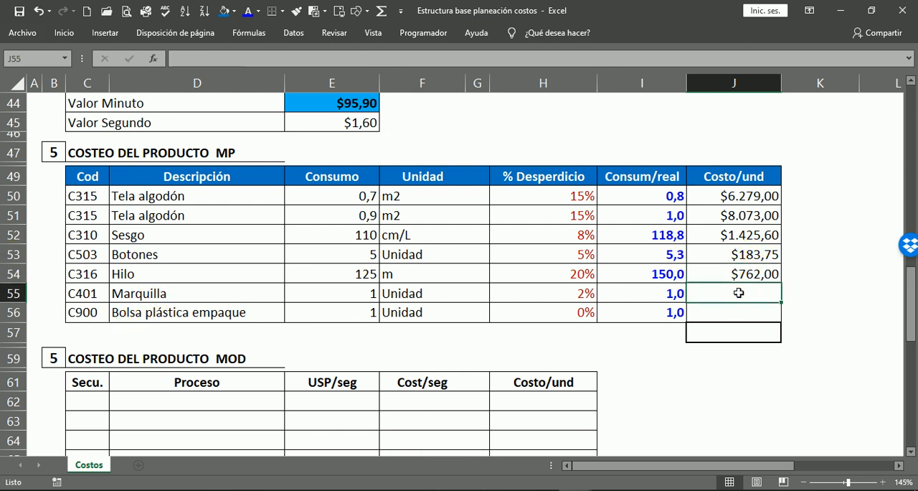
left_click(424, 294)
scroll(473, 129, "up", 6)
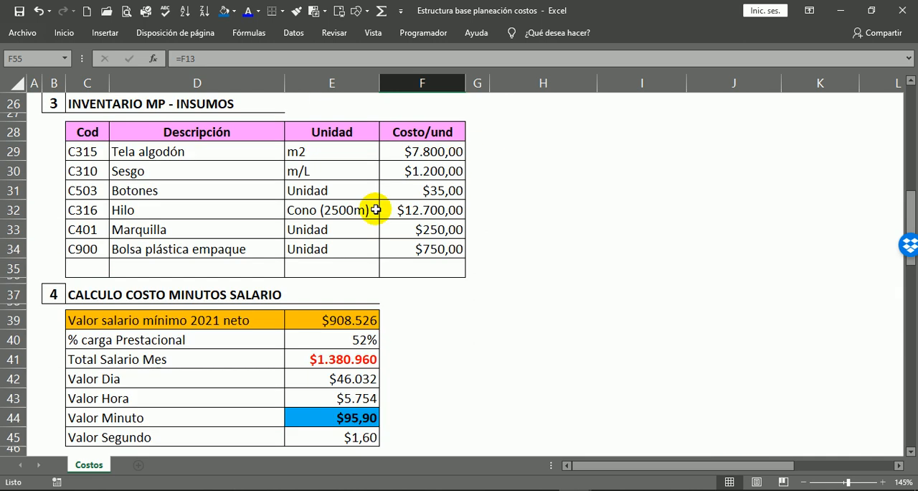
left_click(306, 236)
Calculate the Marquilla unit cost in J55 by multiplying its real consumption by its inventory price, =I55*F33.
scroll(406, 241, "down", 6)
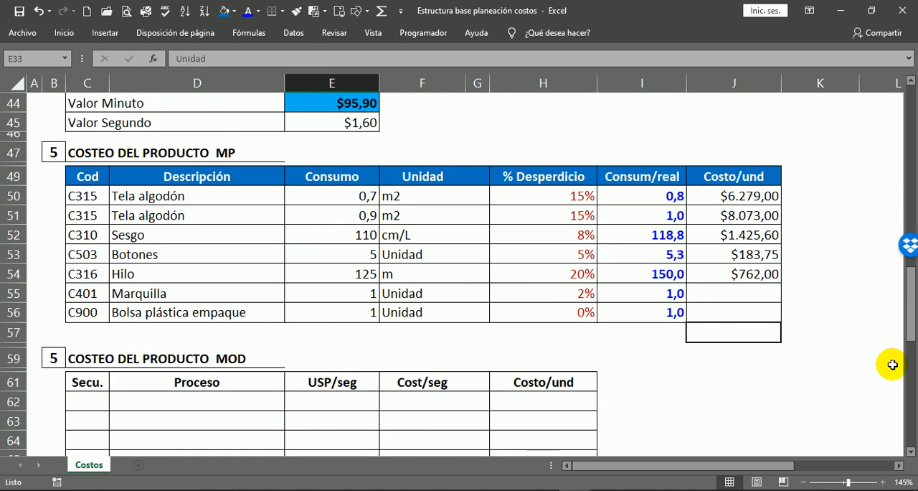
left_click(720, 292)
type("=")
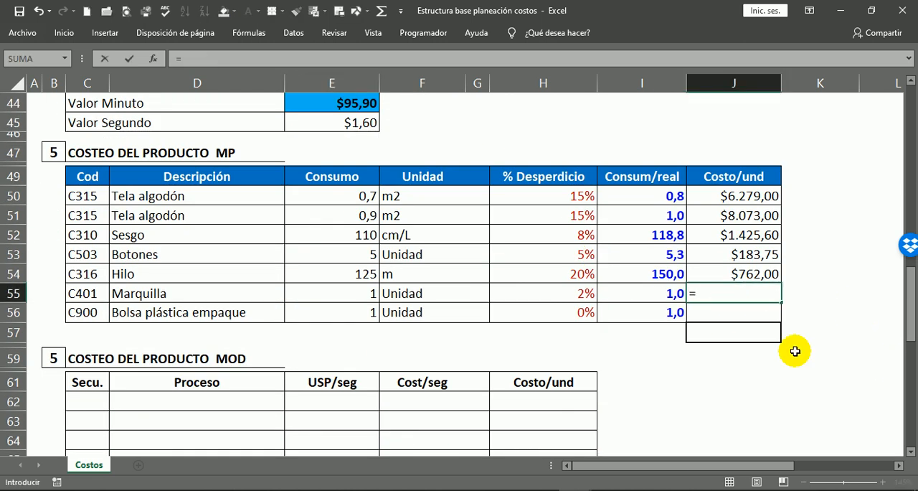
left_click(669, 293)
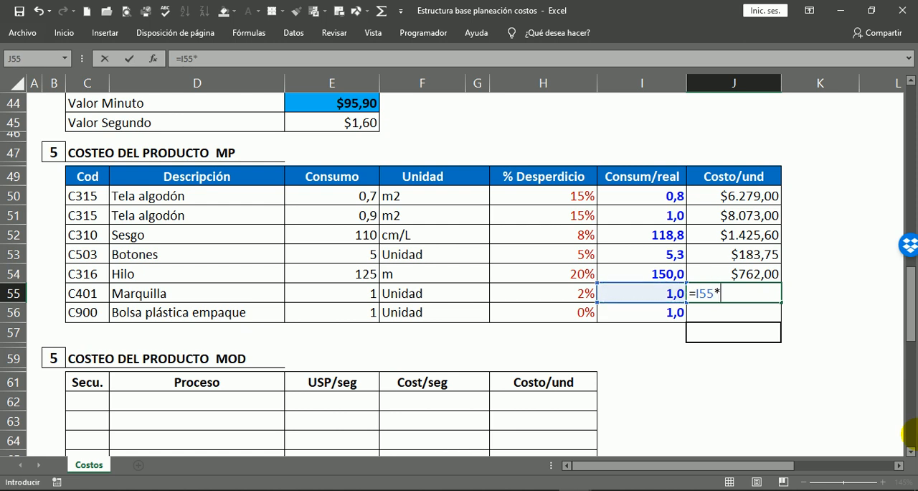
scroll(718, 295, "up", 2)
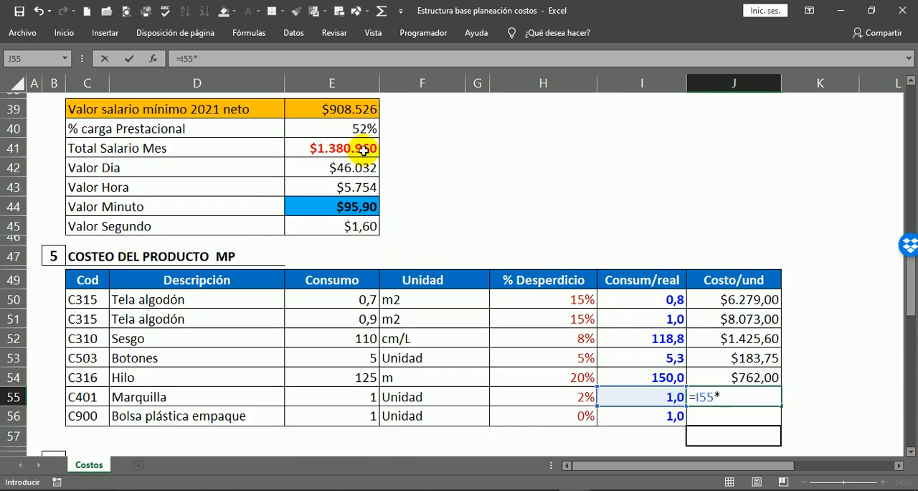
scroll(398, 182, "up", 5)
left_click(434, 229)
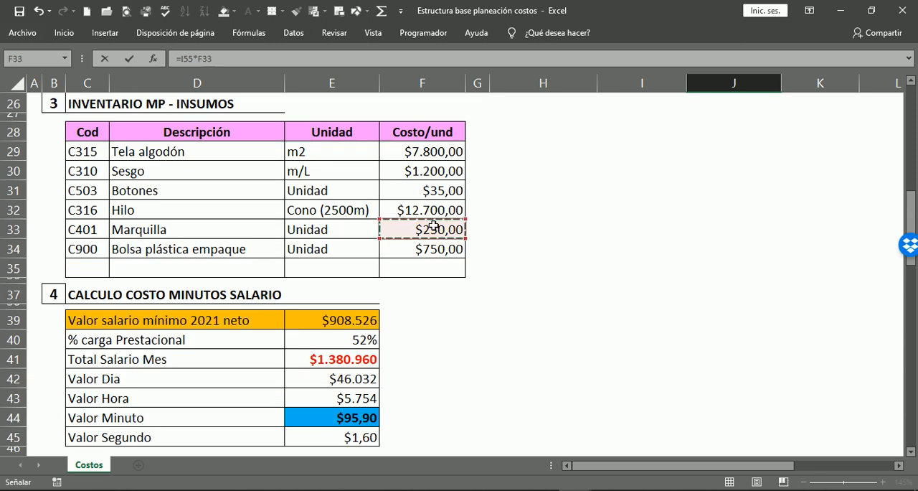
key("Return")
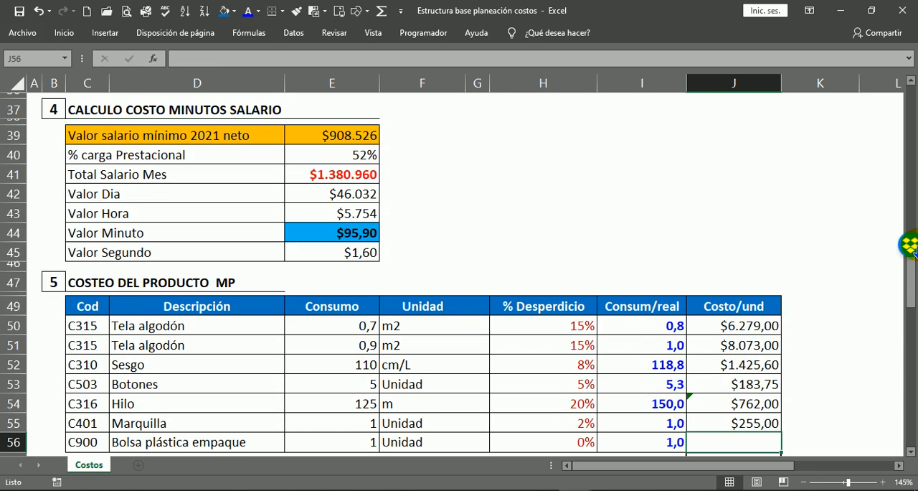
Check the Marquilla cost in J55, then the real-consumption formula in I55 and its decimal display.
scroll(710, 413, "down", 1)
left_click(744, 390)
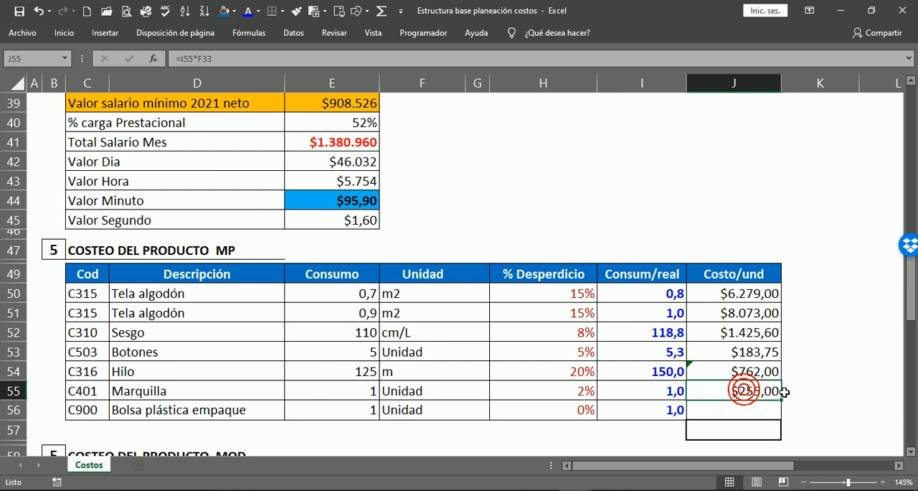
double_click(659, 392)
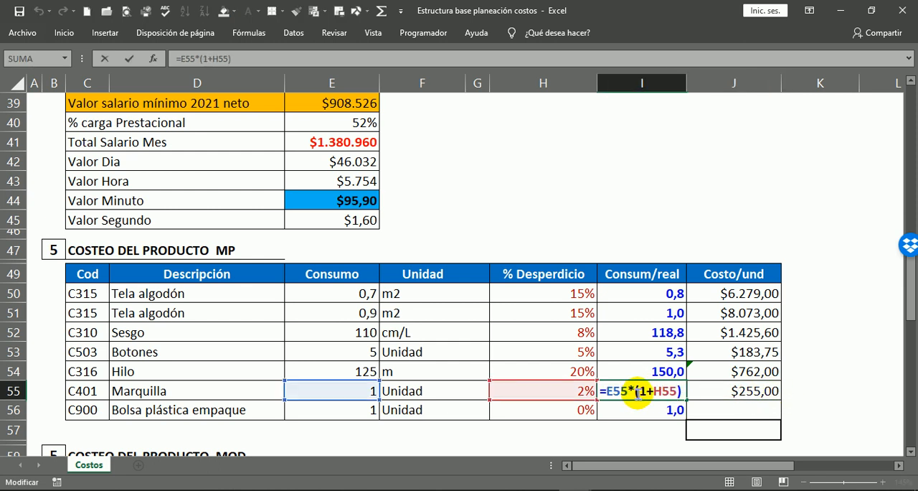
key("Escape")
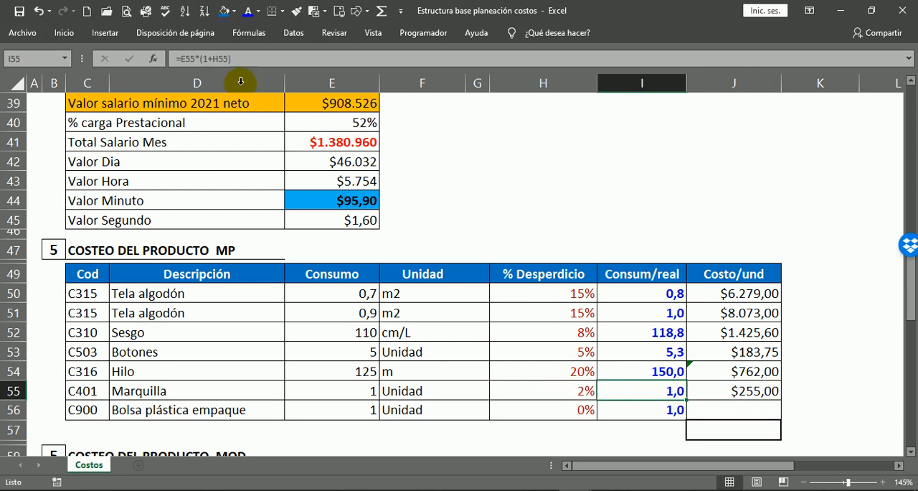
left_click(66, 38)
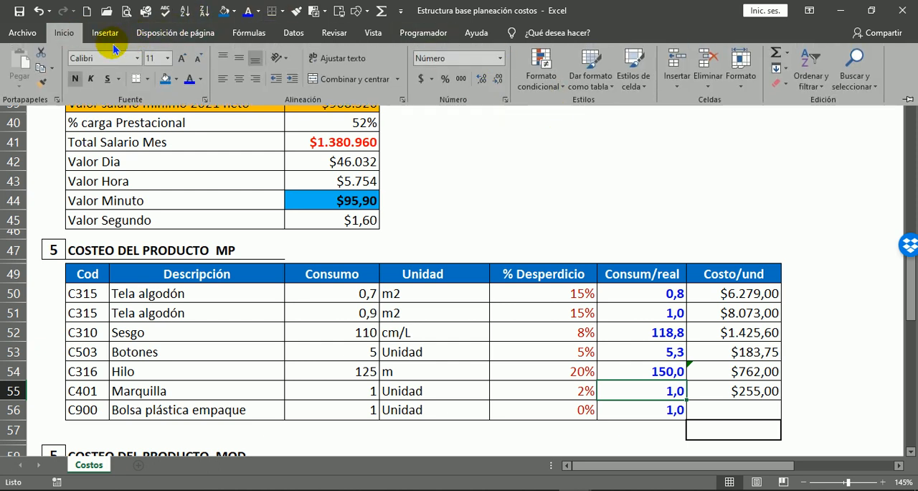
left_click(499, 84)
left_click(500, 84)
left_click(499, 84)
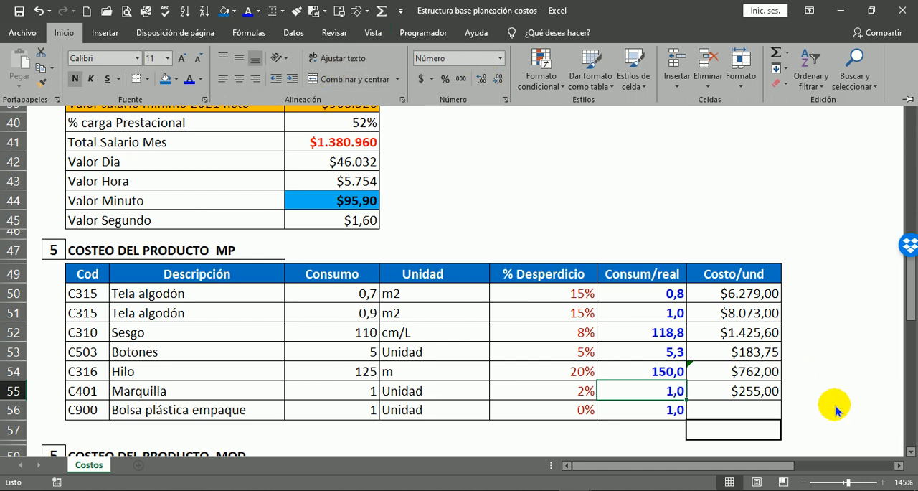
left_click(771, 339)
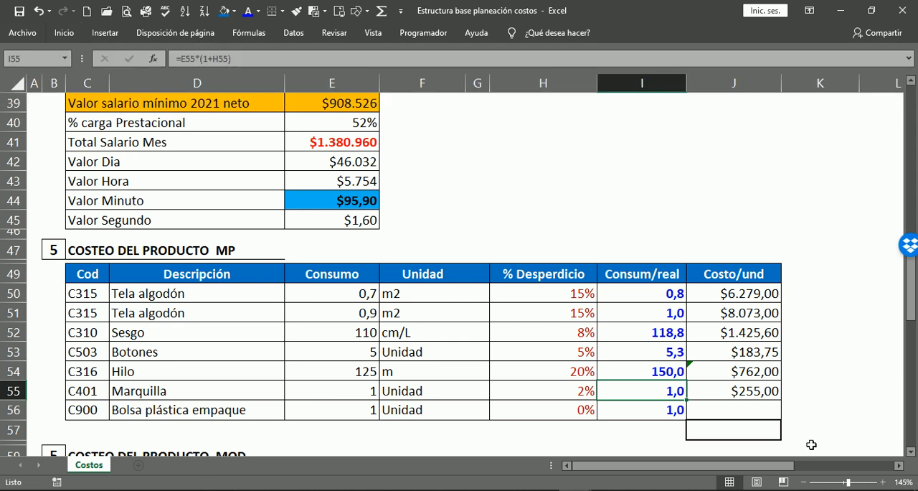
left_click(812, 437)
Calculate the Bolsa plástica empaque unit cost in J56 by multiplying its real consumption by its inventory price, =I56*F34.
left_click(733, 410)
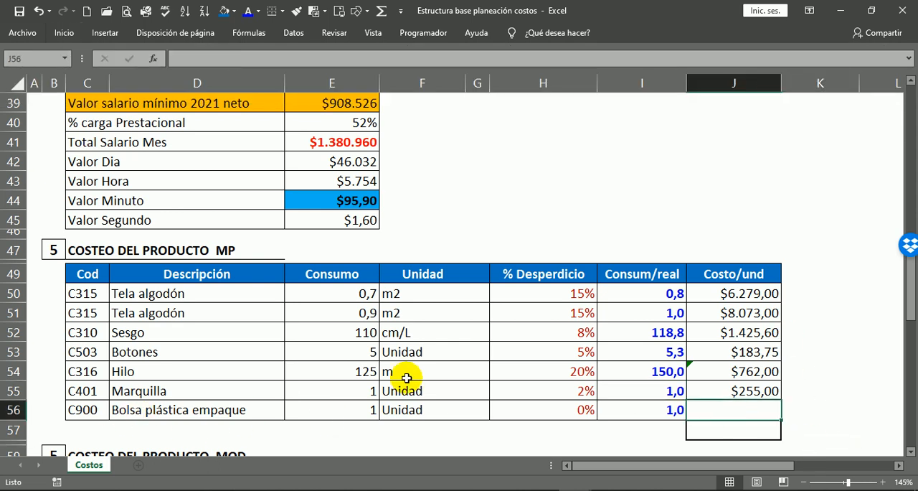
type("=")
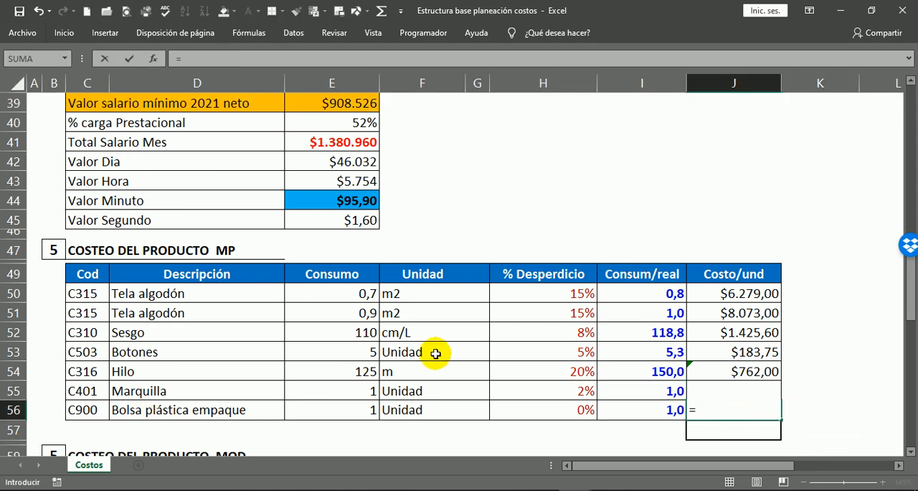
left_click(660, 410)
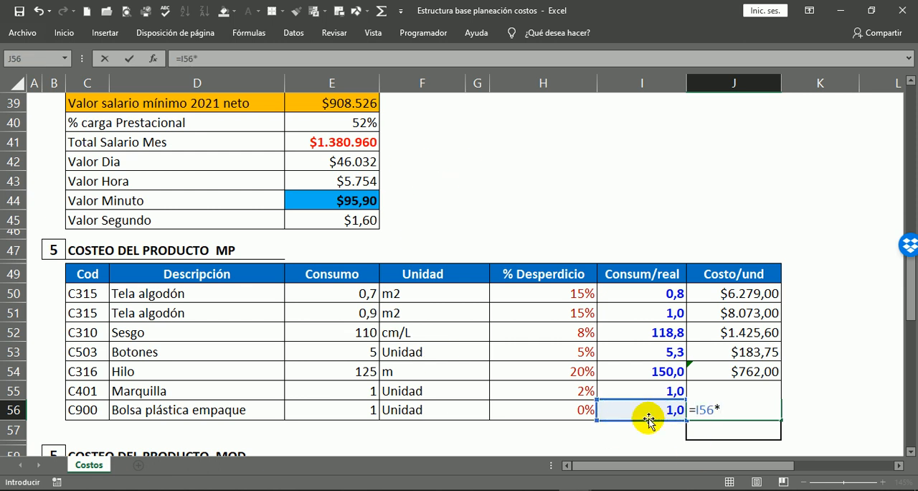
scroll(469, 168, "up", 3)
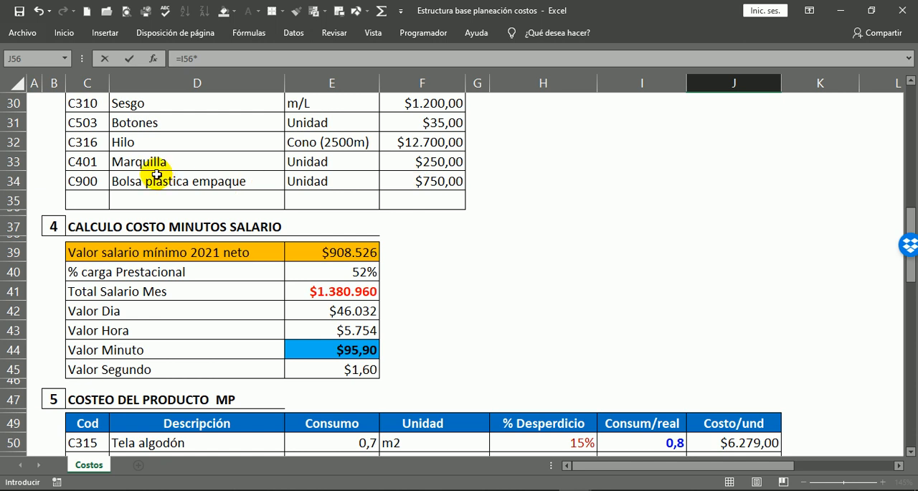
left_click(425, 190)
key("Return")
scroll(656, 424, "down", 2)
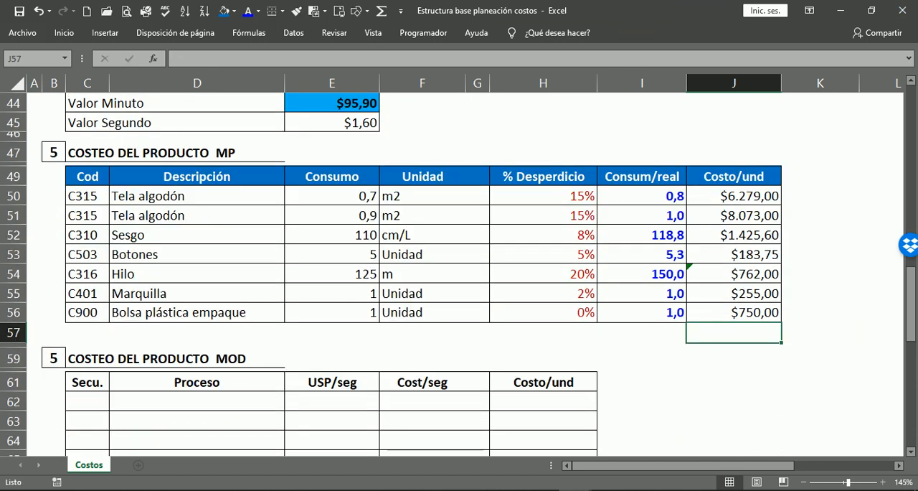
Review the COSTEO DEL PRODUCTO MP table, from the Tela algodón rows down to Marquilla and Bolsa plástica empaque.
left_click(765, 363)
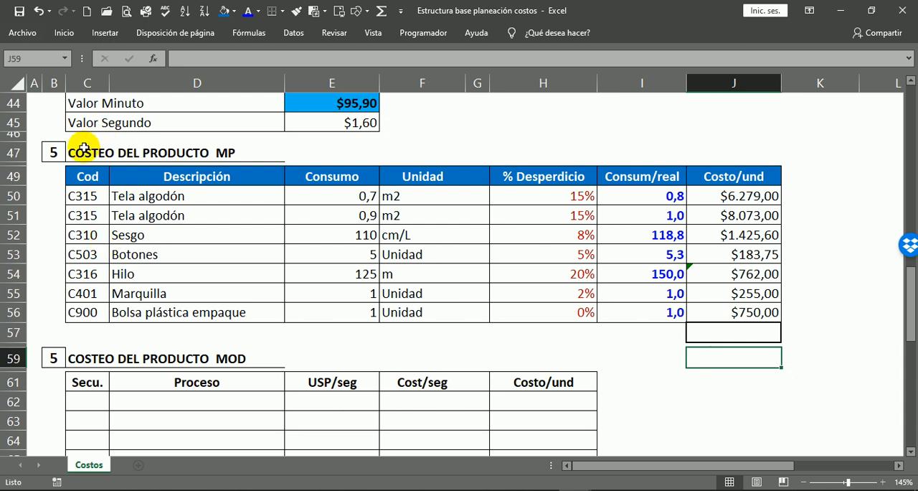
left_click(81, 155)
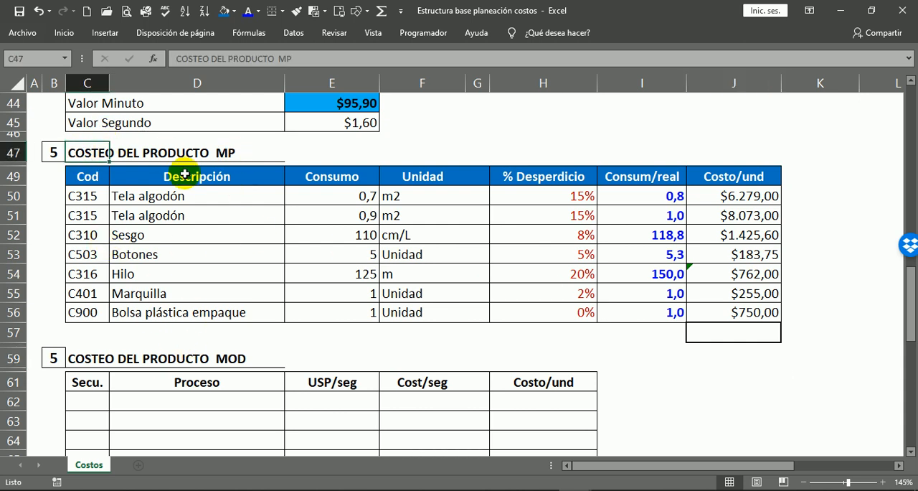
mouse_move(143, 200)
left_mouse_down()
mouse_move(150, 211)
mouse_move(566, 203)
mouse_move(605, 215)
mouse_move(588, 218)
left_mouse_up()
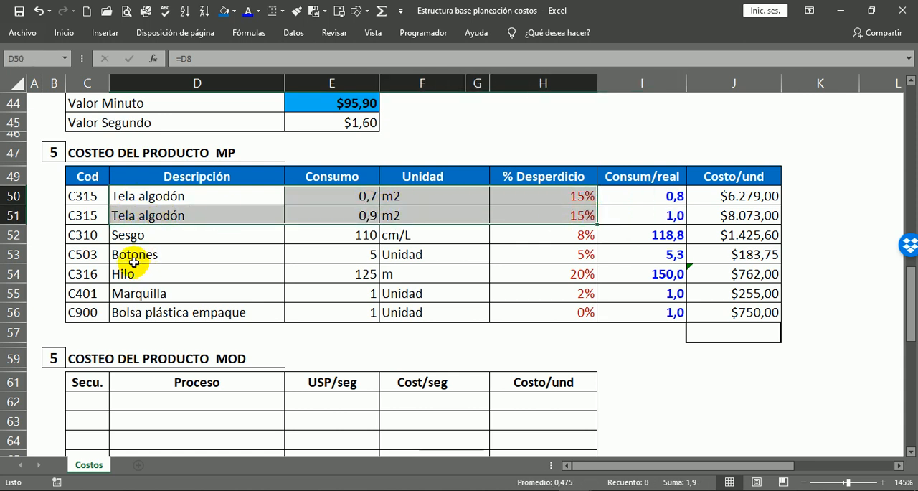
left_click_drag(123, 294, 677, 308)
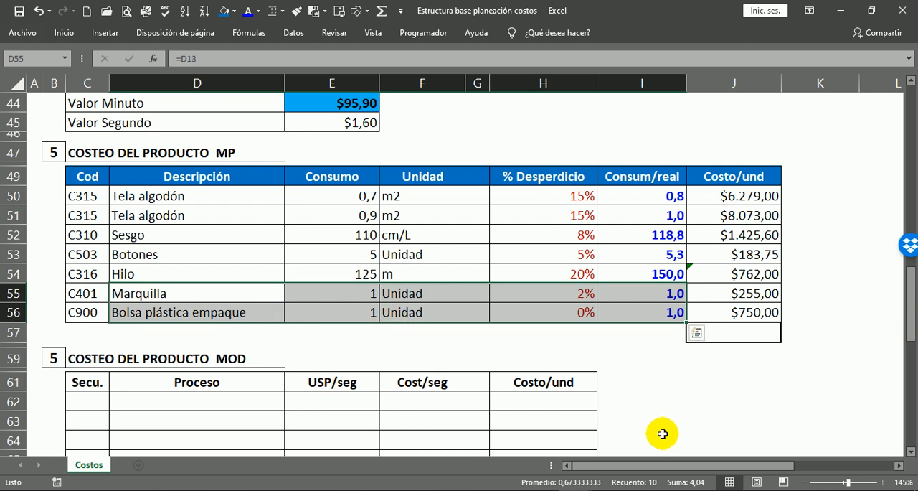
left_click(738, 371)
Total the raw-material unit costs in J57 with =SUMA(J50:J56).
left_click(768, 333)
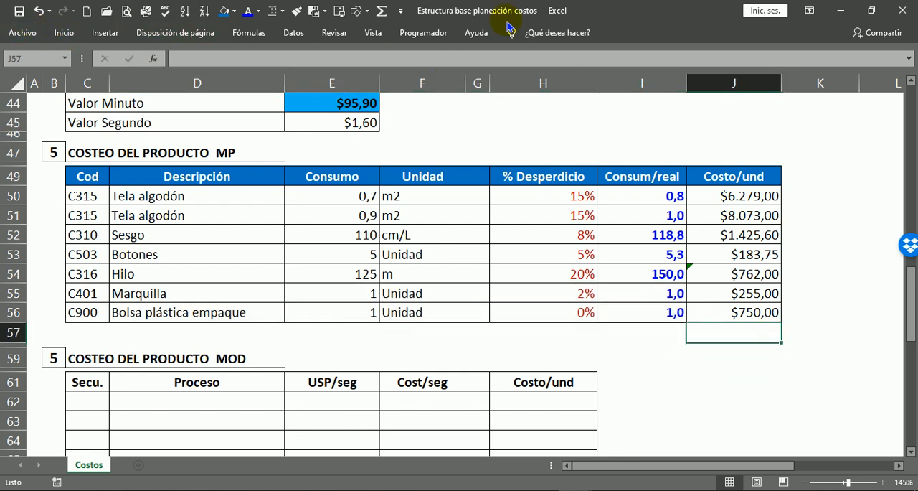
left_click(380, 13)
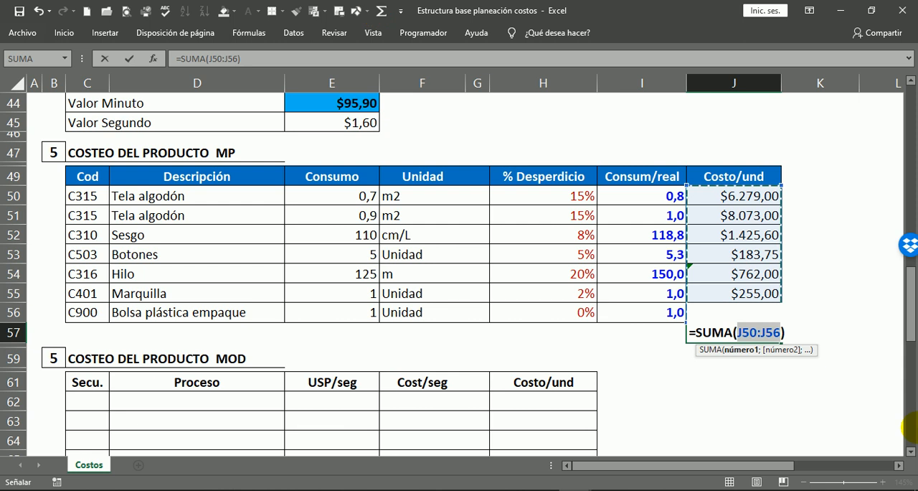
key("Return")
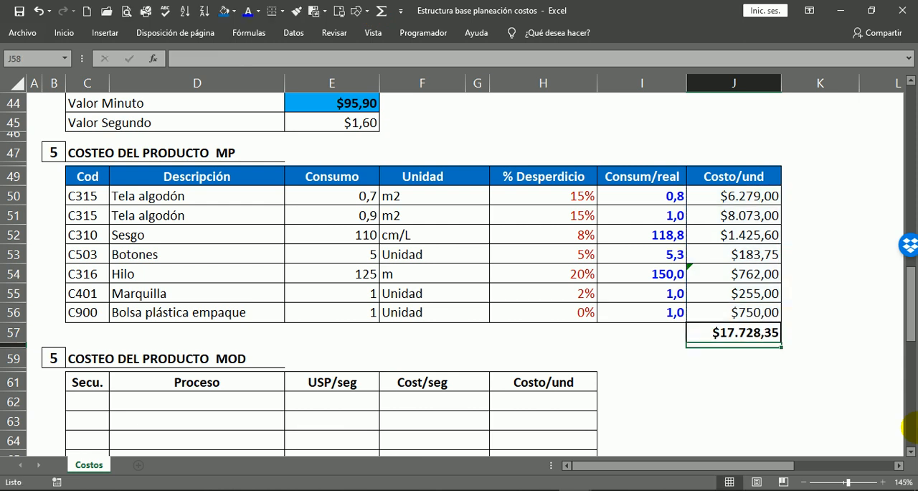
left_click(836, 381)
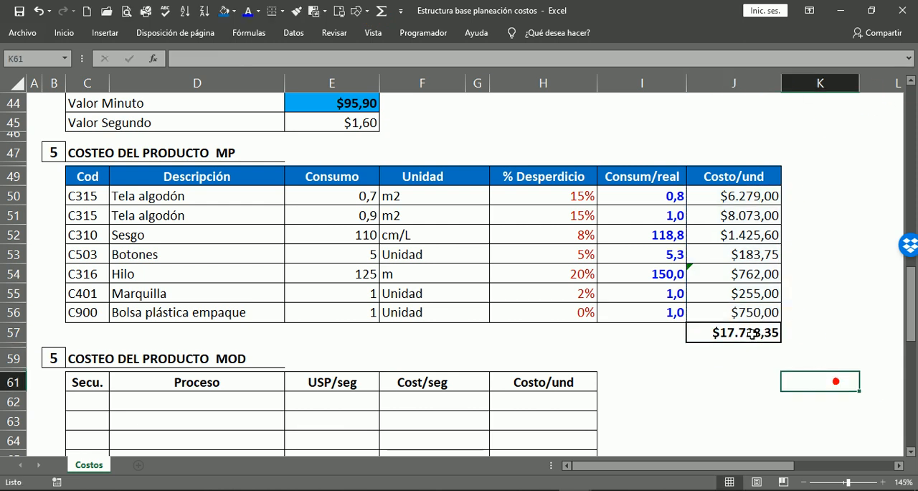
Fill the raw-material total cell J57 with the recently used orange.
left_click(739, 332)
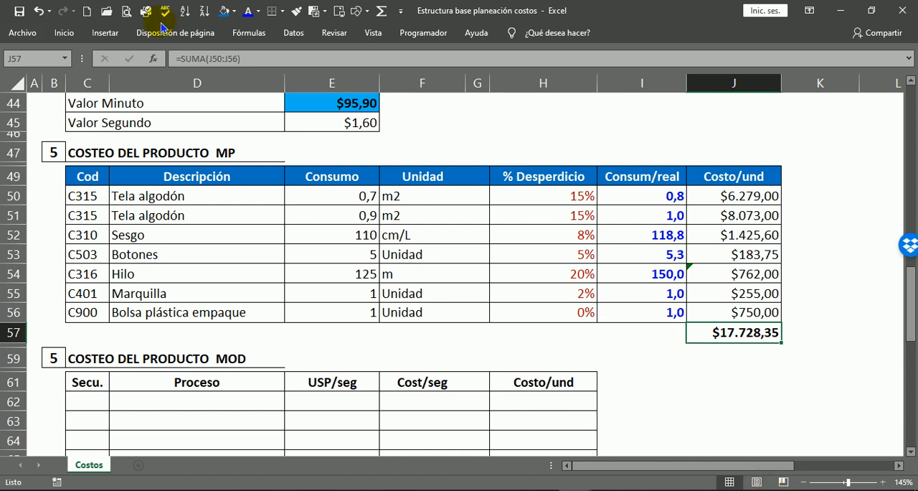
left_click(232, 12)
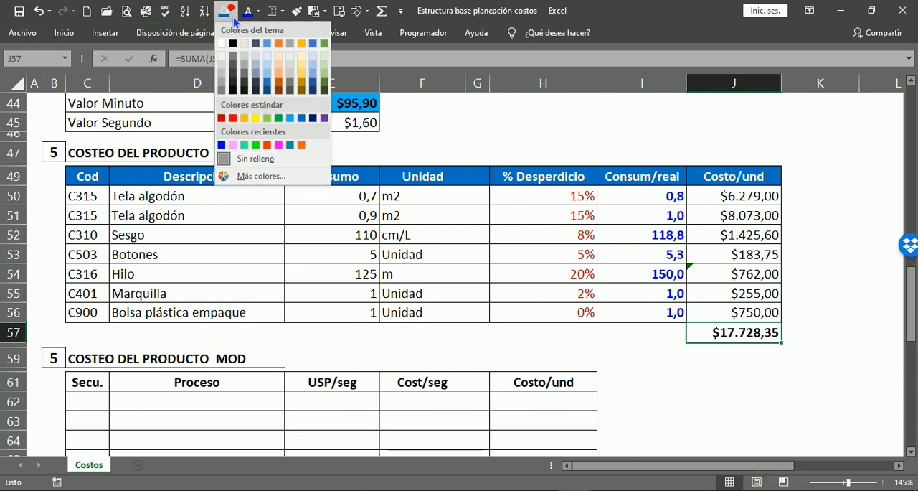
left_click(302, 145)
left_click(777, 381)
left_click(804, 352)
Look over the raw-material total and the empty MOD costing, RESUMEN DE LOS COSTOS and COSTEO POR LOTES sections.
scroll(796, 353, "down", 2)
scroll(792, 356, "down", 1)
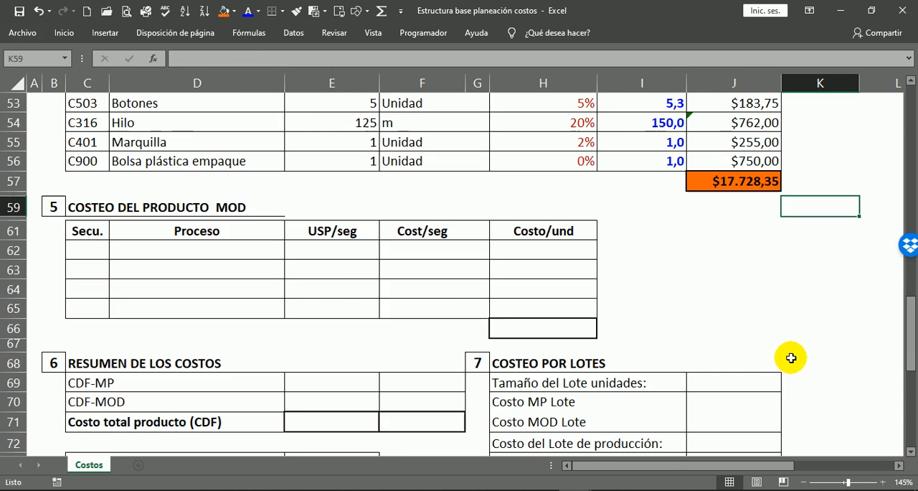
left_click(755, 176)
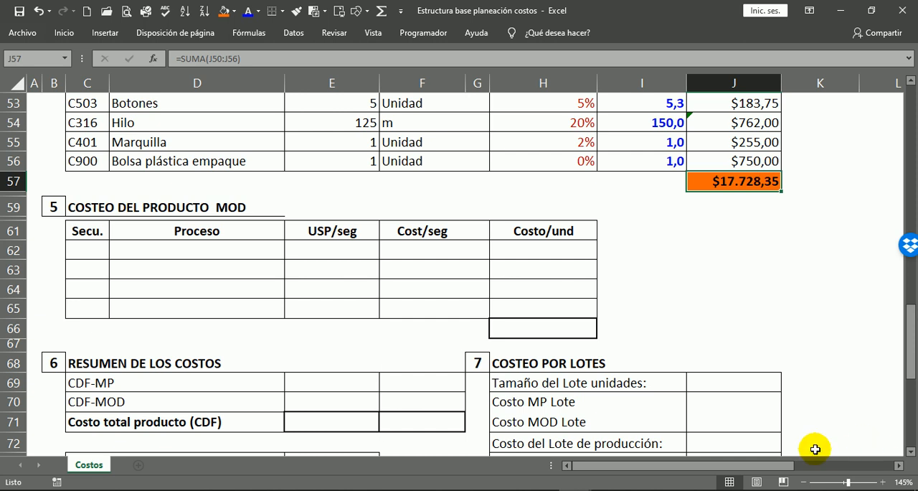
left_click(754, 212)
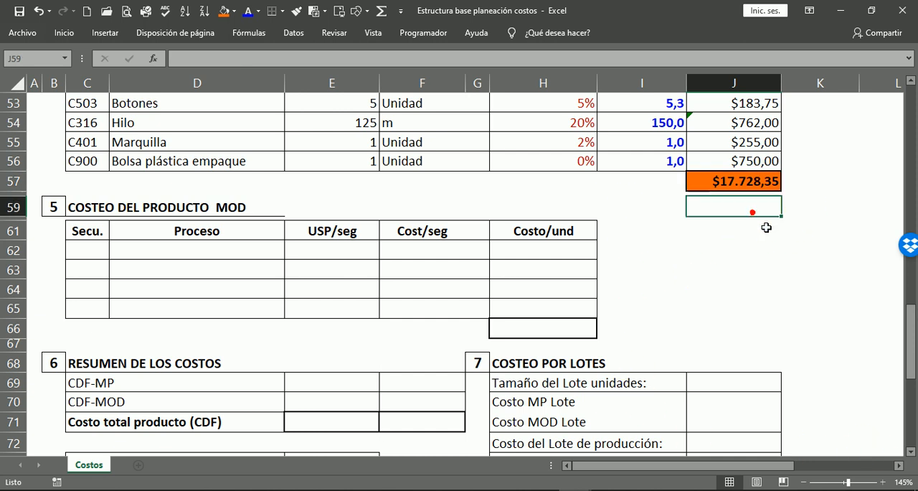
left_click(766, 230)
scroll(657, 172, "down", 1)
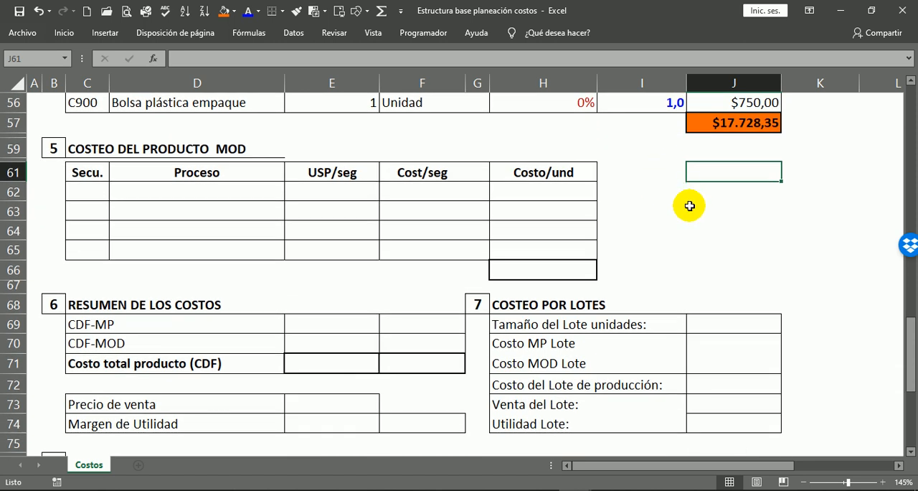
Fill the header row C61:H61 of the COSTEO DEL PRODUCTO MOD table with grey.
scroll(689, 208, "up", 3)
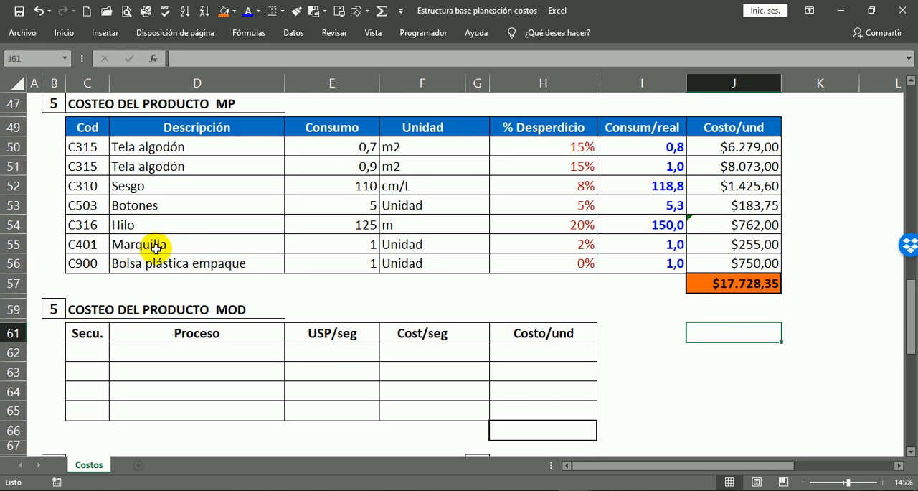
left_click_drag(93, 342, 586, 334)
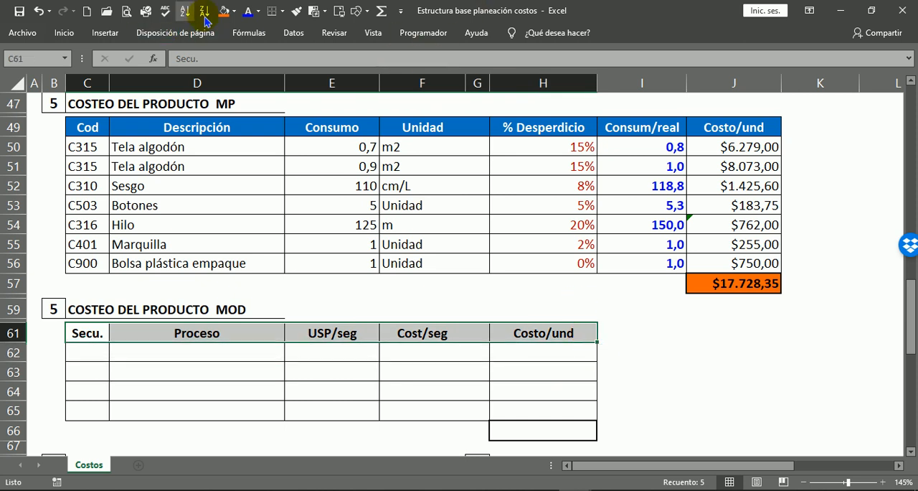
left_click(233, 11)
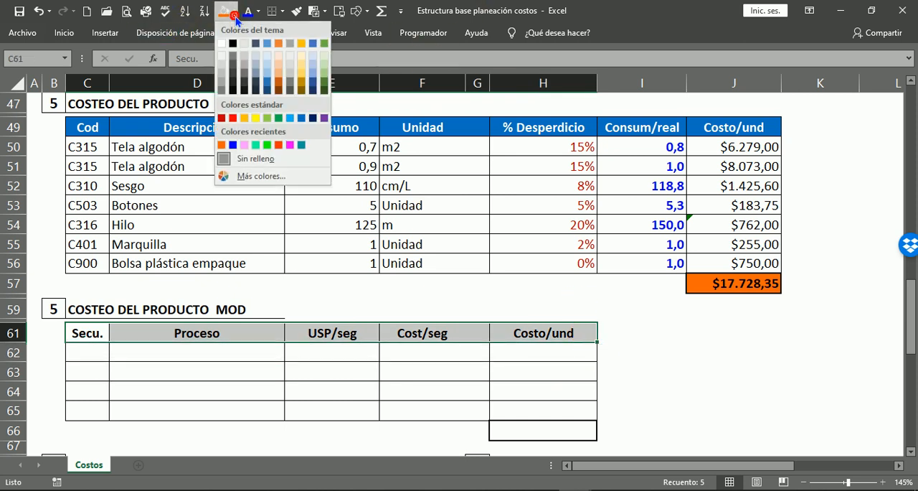
left_click(222, 90)
left_click(670, 383)
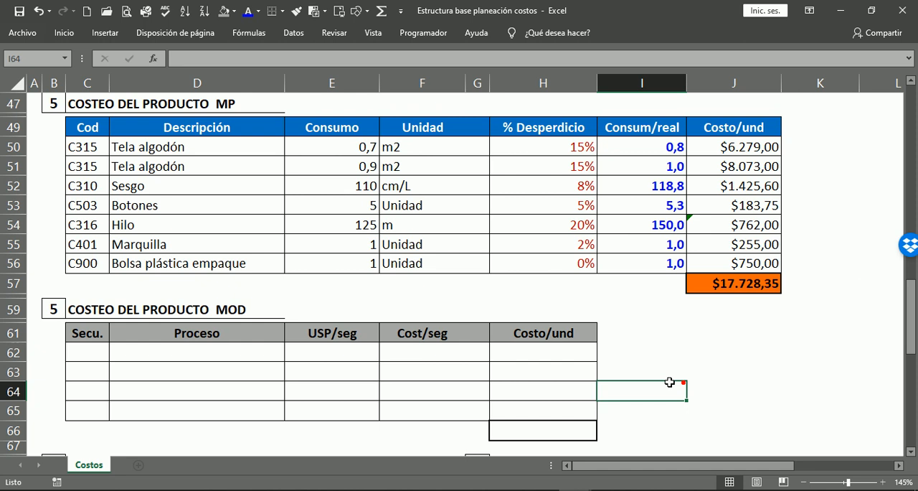
Link the first Secu. cell C62 of the MOD costing table to the first sequence number in OPERACIONES with =C19.
left_click(84, 320)
scroll(93, 319, "down", 2)
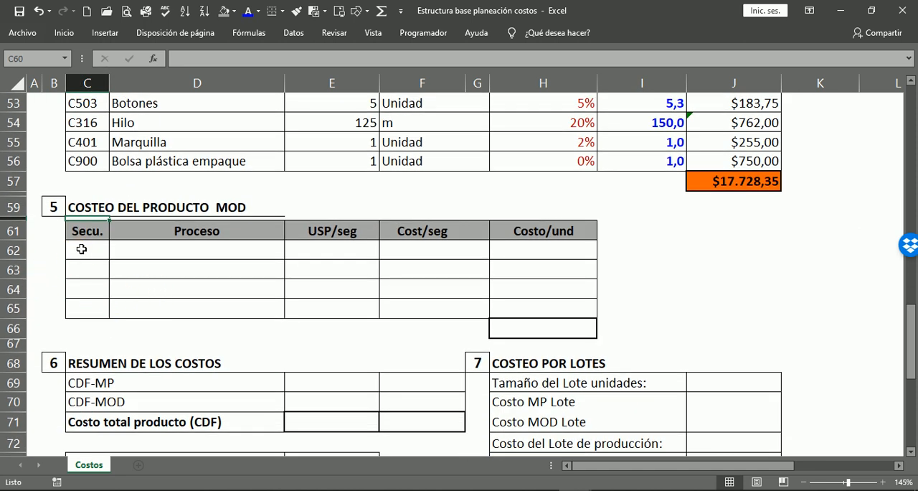
left_click(80, 252)
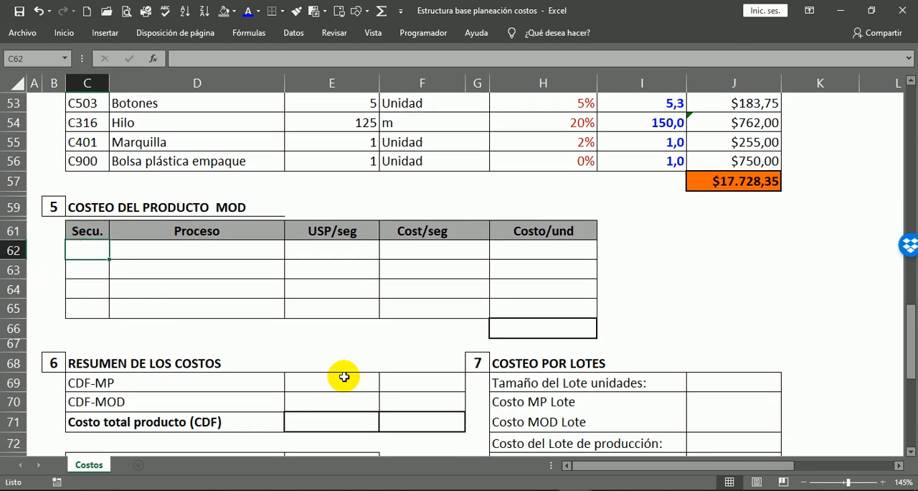
scroll(335, 260, "up", 5)
scroll(326, 291, "up", 5)
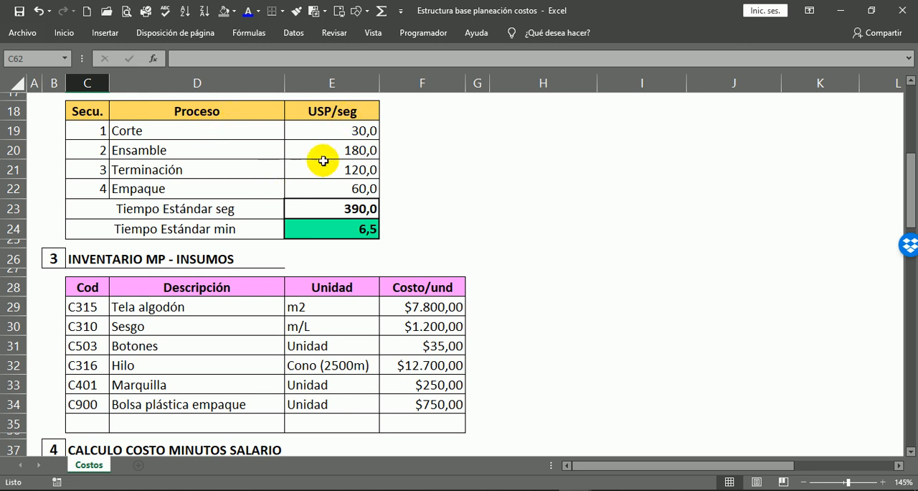
scroll(198, 318, "down", 5)
scroll(459, 434, "down", 6)
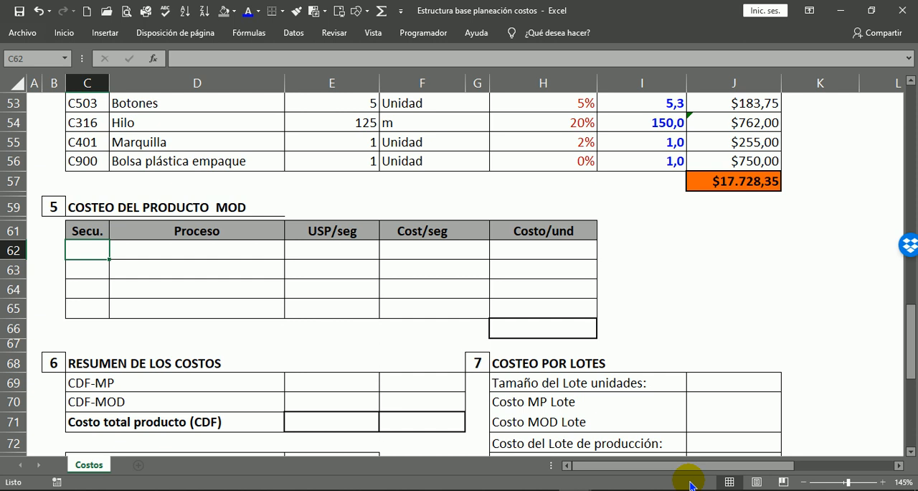
type("=")
scroll(476, 363, "up", 9)
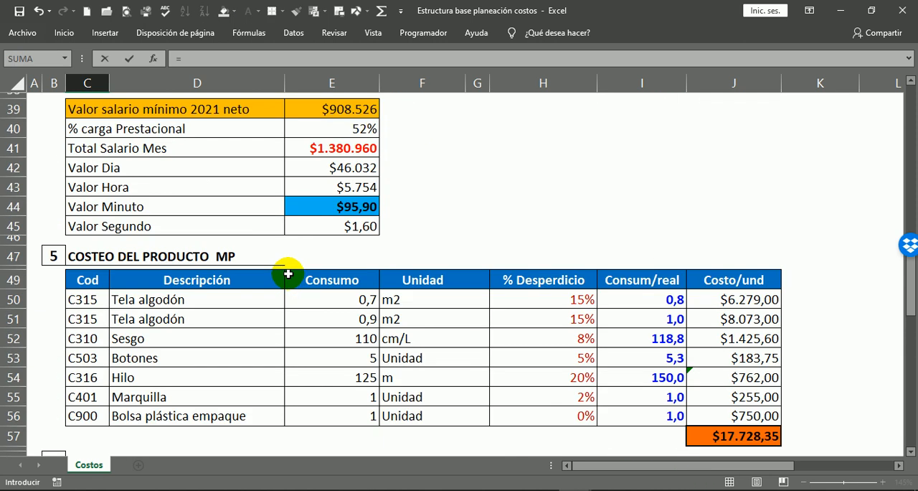
scroll(86, 215, "up", 4)
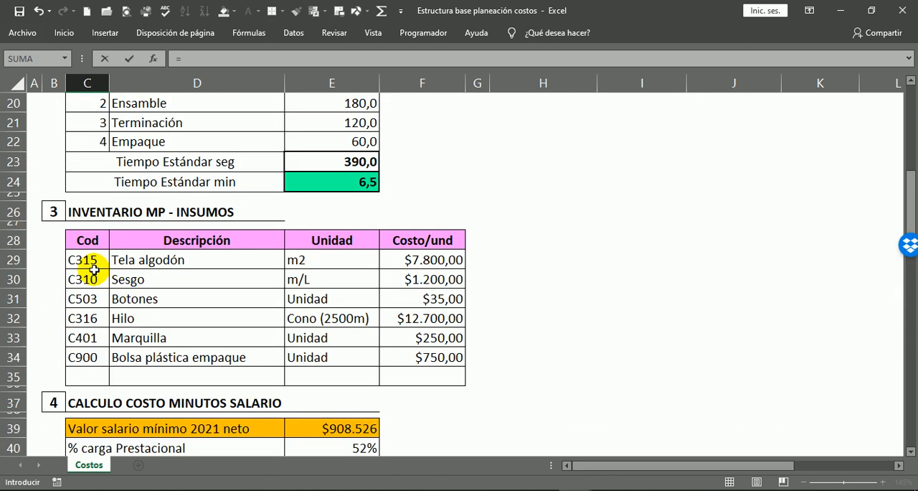
left_click(98, 177)
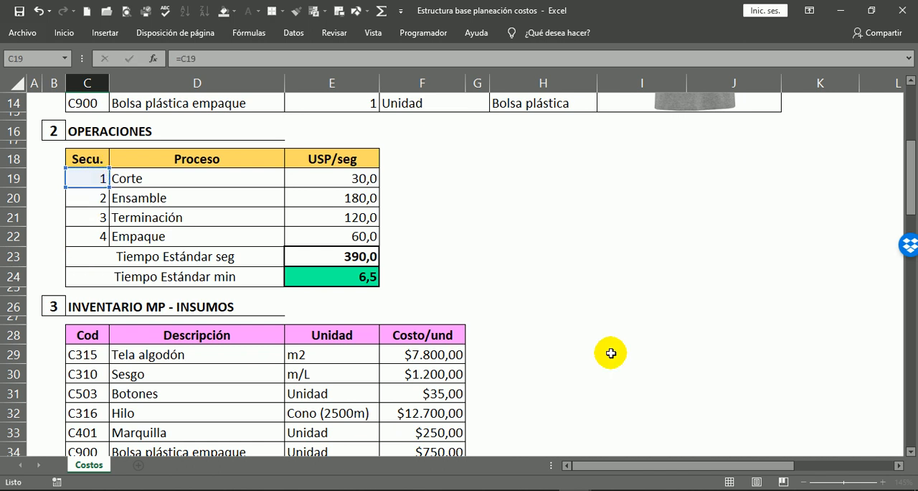
key("Return")
scroll(215, 412, "down", 2)
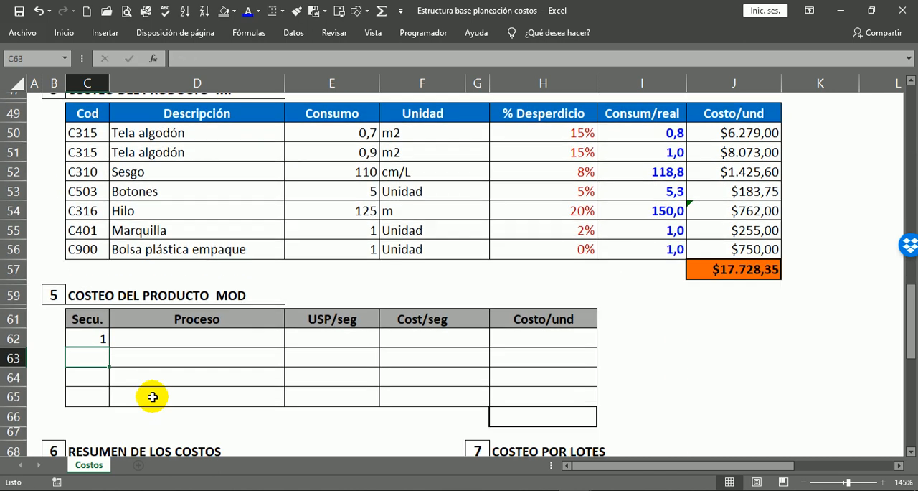
Copy the C62 formula across C62:E65, pasting formulas only, to bring in sequence, process and USP/seg for all four operations.
left_click(92, 323)
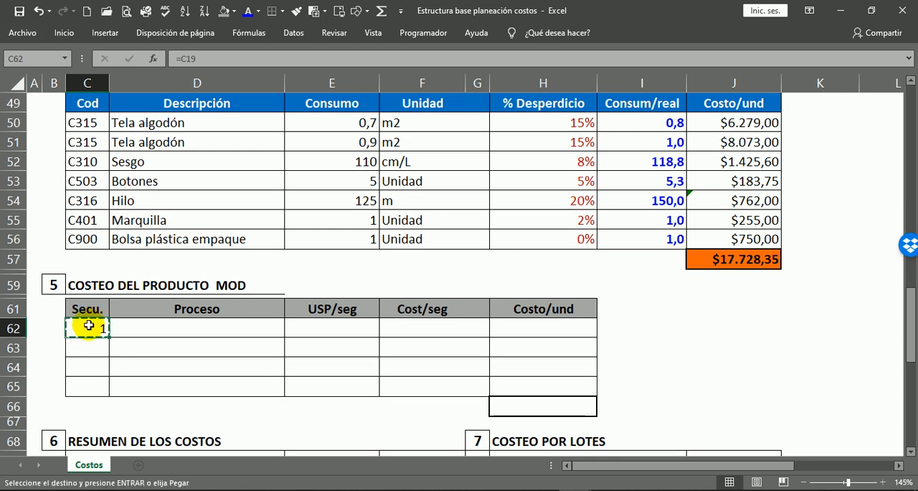
left_click_drag(94, 330, 318, 380)
right_click(323, 360)
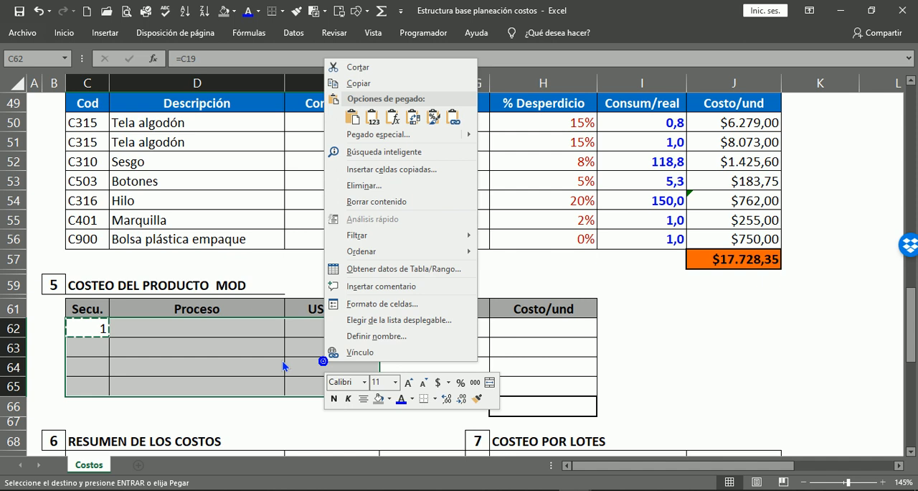
left_click(392, 117)
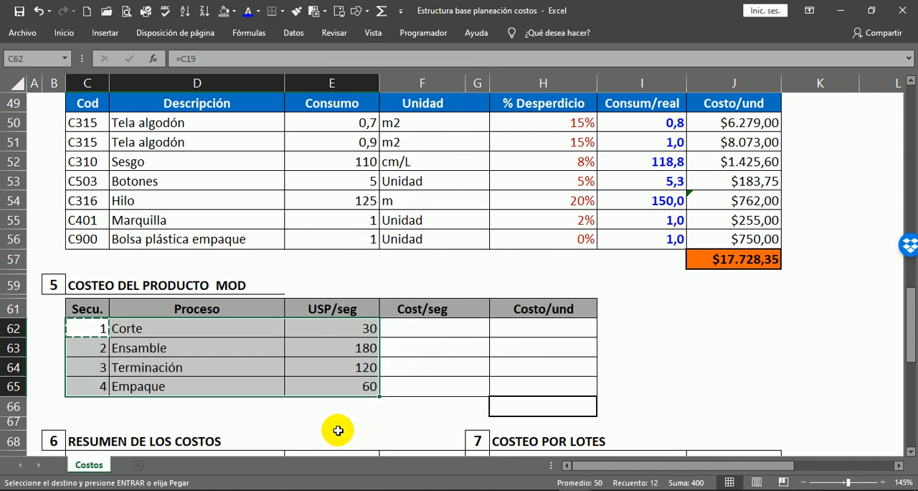
Compare with the USP/seg format in OPERACIONES and display the MOD table's E62:E65 with one decimal place.
left_click(318, 327)
scroll(328, 158, "up", 5)
scroll(401, 316, "up", 7)
scroll(366, 258, "down", 5)
scroll(368, 349, "down", 8)
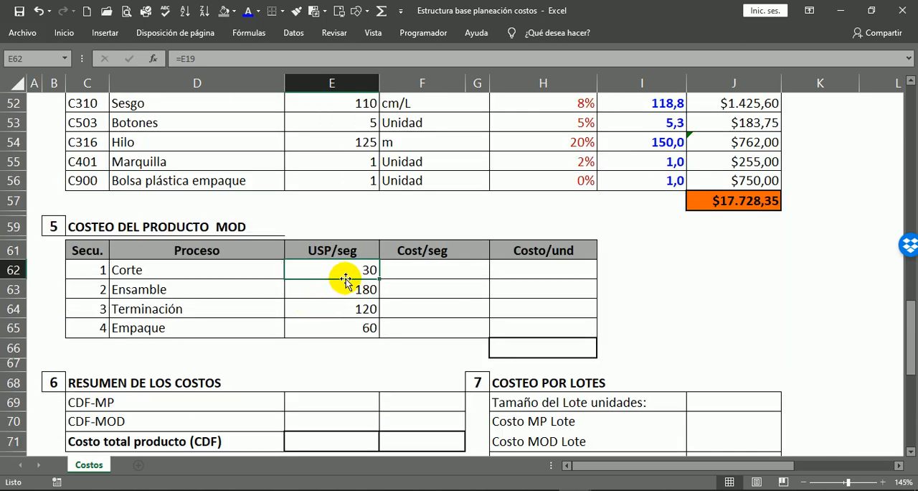
left_click_drag(349, 274, 346, 327)
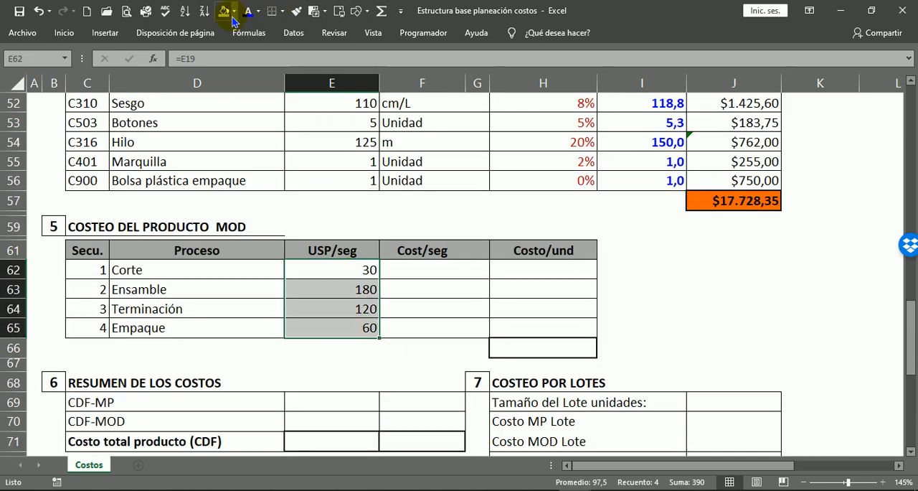
left_click(65, 32)
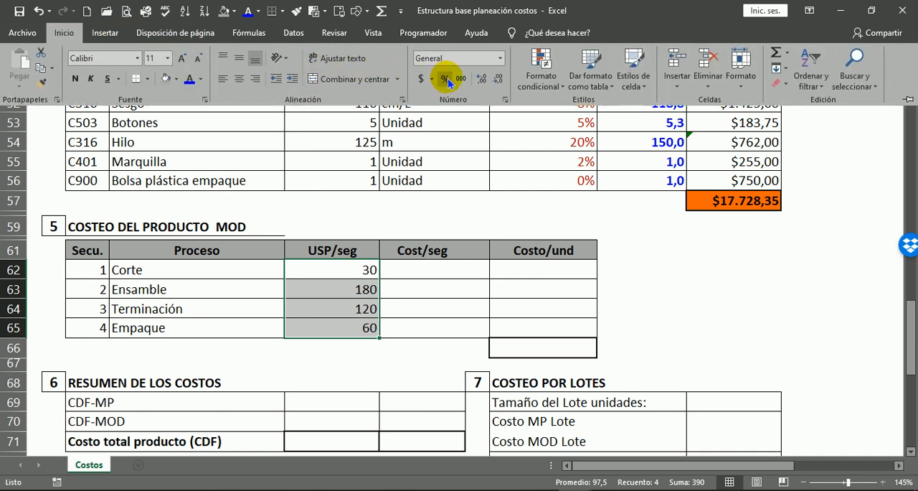
left_click(482, 79)
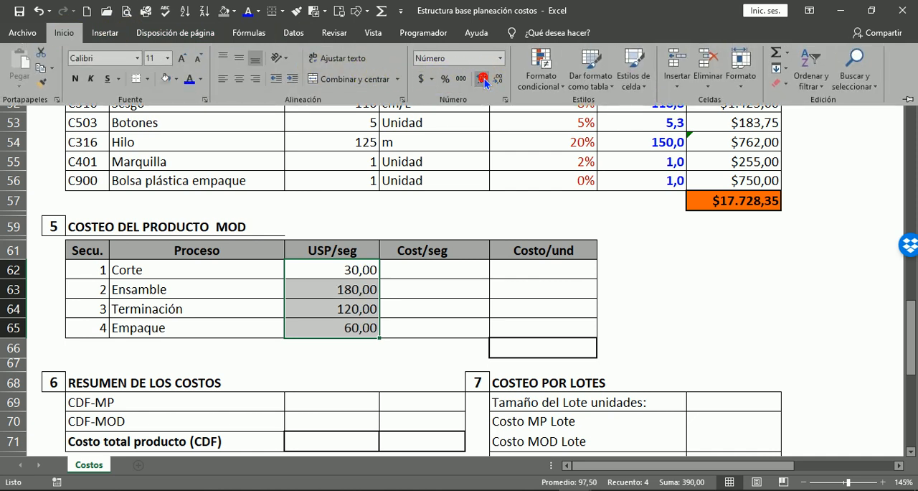
left_click(439, 297)
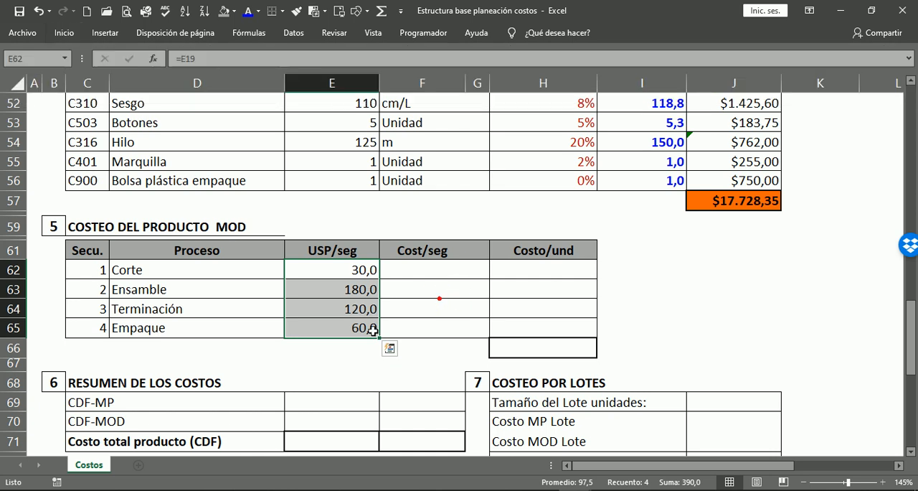
Link the Corte cost per second in F62 to Valor Segundo with =E45.
left_click(89, 269)
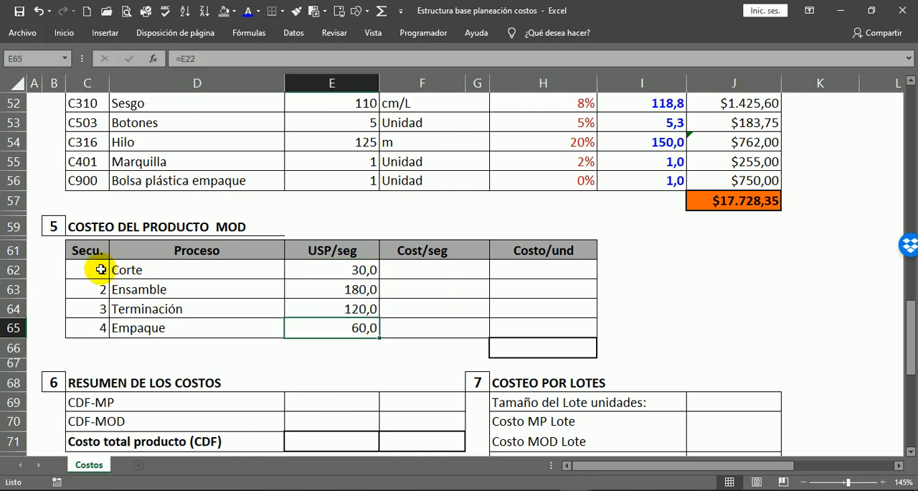
left_click(412, 268)
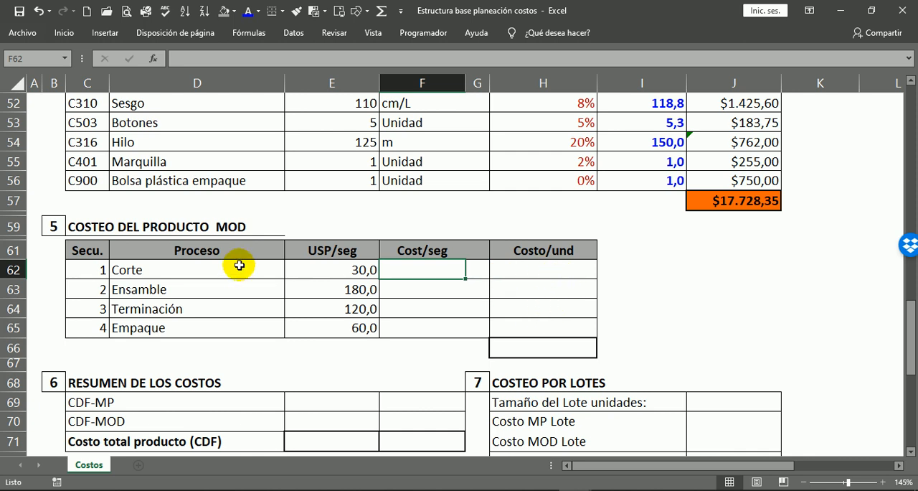
left_click(348, 269)
left_click(438, 270)
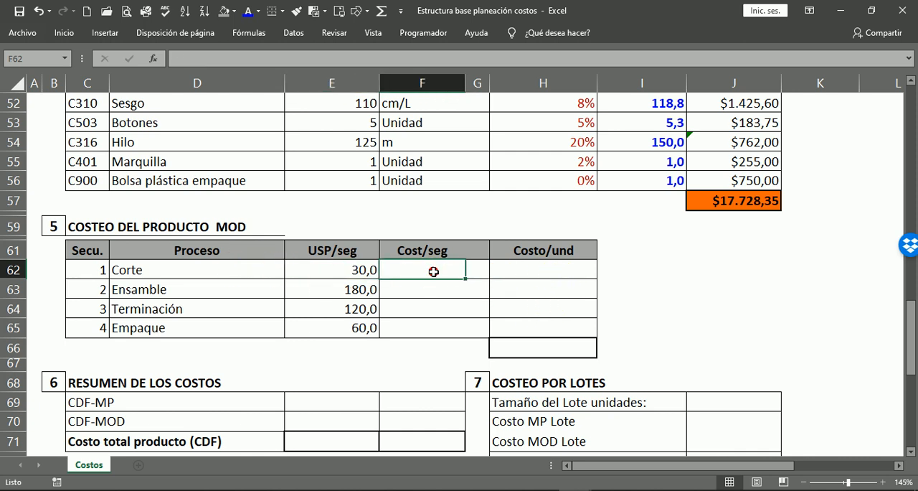
left_click(538, 249)
left_click(425, 269)
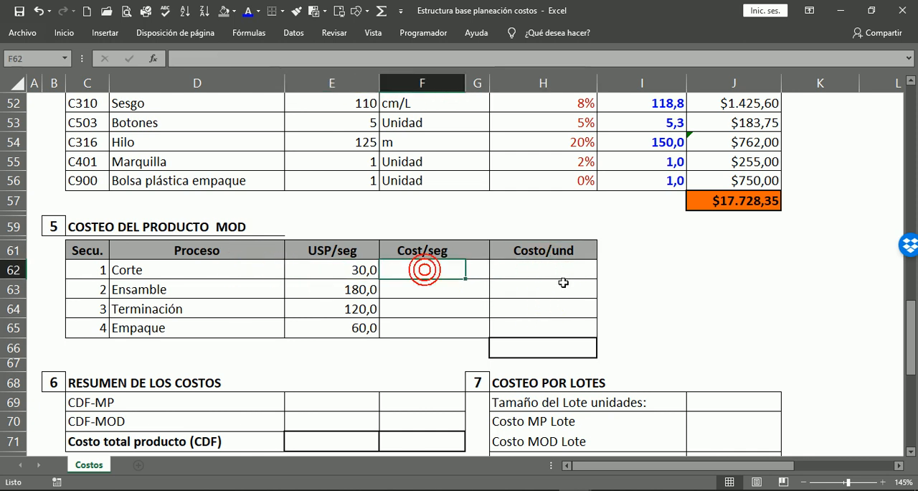
type("=")
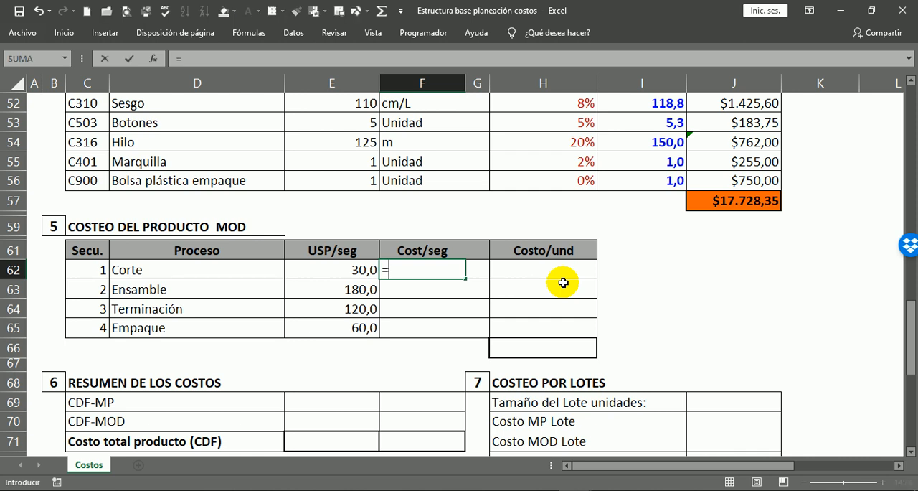
scroll(442, 246, "up", 6)
left_click(366, 291)
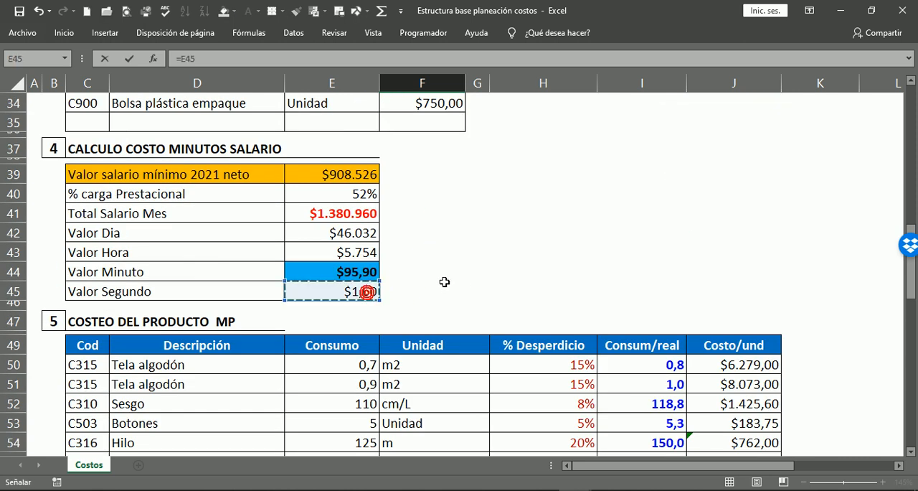
key("Return")
scroll(588, 273, "down", 4)
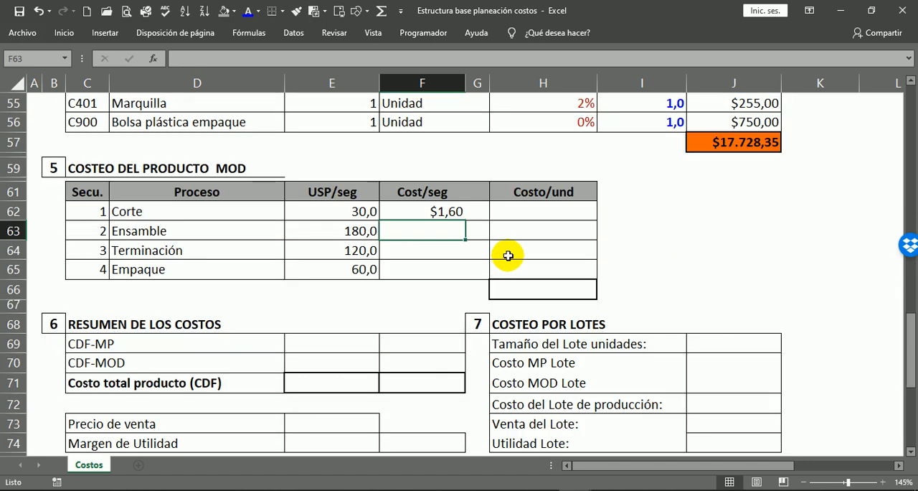
Make the Valor Segundo reference in F62 absolute, as =$E$45.
left_click(447, 210)
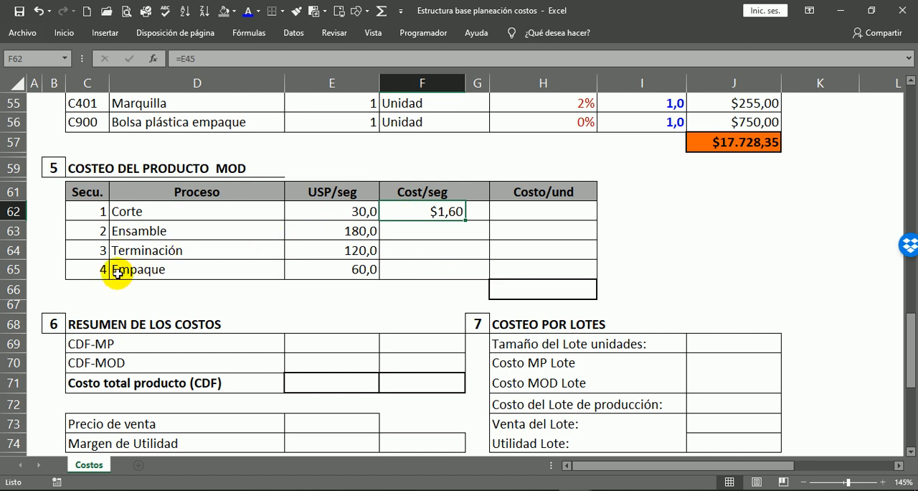
left_click(114, 237)
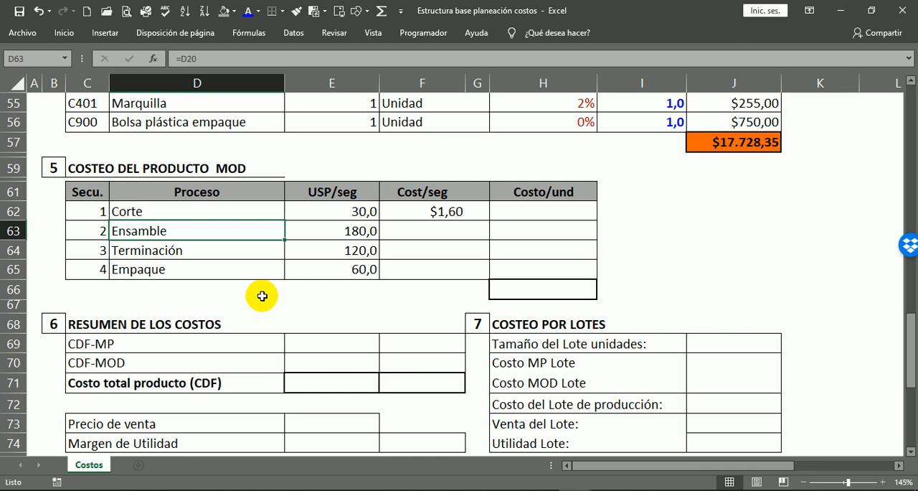
left_click(425, 230)
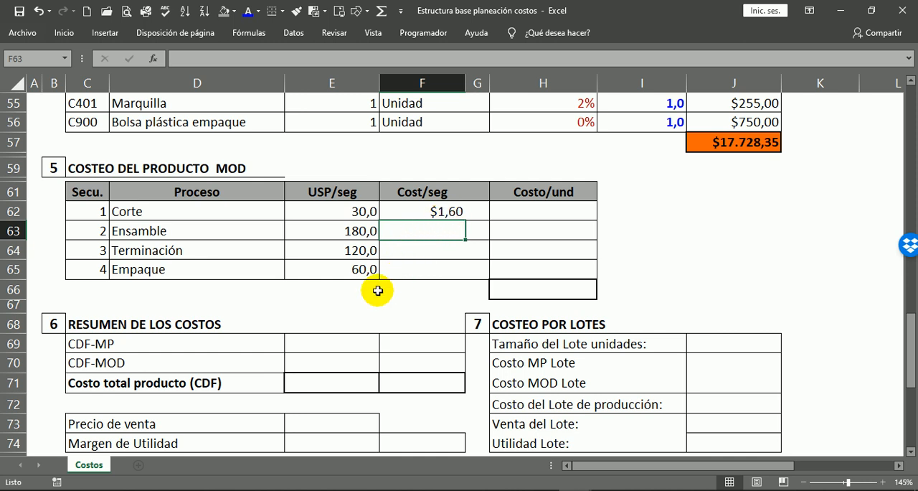
double_click(433, 207)
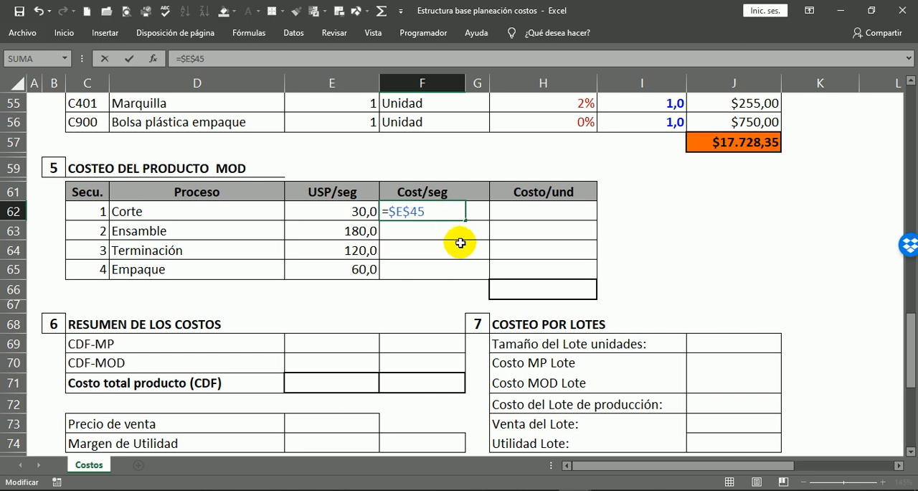
key("Return")
Copy the F62 formula to the remaining Cost/seg cells through F65, pasting formulas only, and check the reference in F64.
left_click(443, 207)
key("ctrl+c")
left_click_drag(423, 231, 420, 266)
right_click(422, 245)
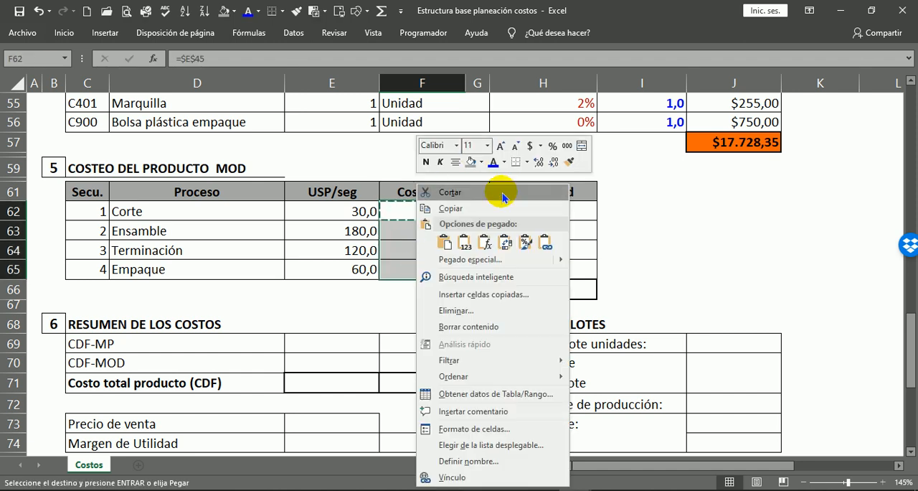
left_click(486, 242)
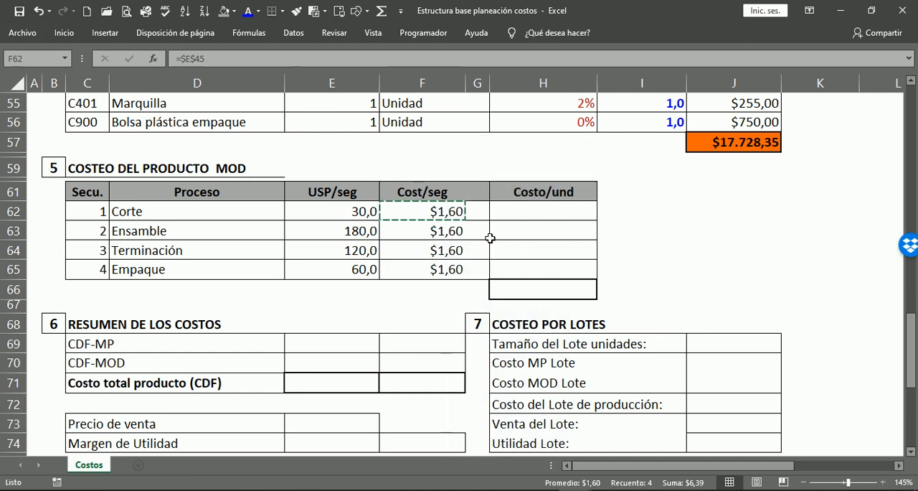
double_click(427, 248)
key("Escape")
Calculate the Corte process's Costo/und in H62 by multiplying USP/seg by Cost/seg, as =E62*F62.
left_click(528, 206)
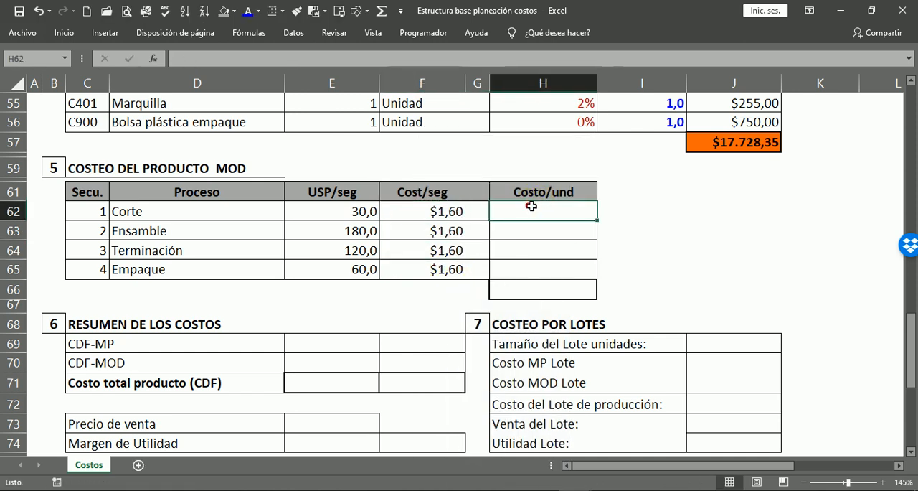
left_click(616, 212)
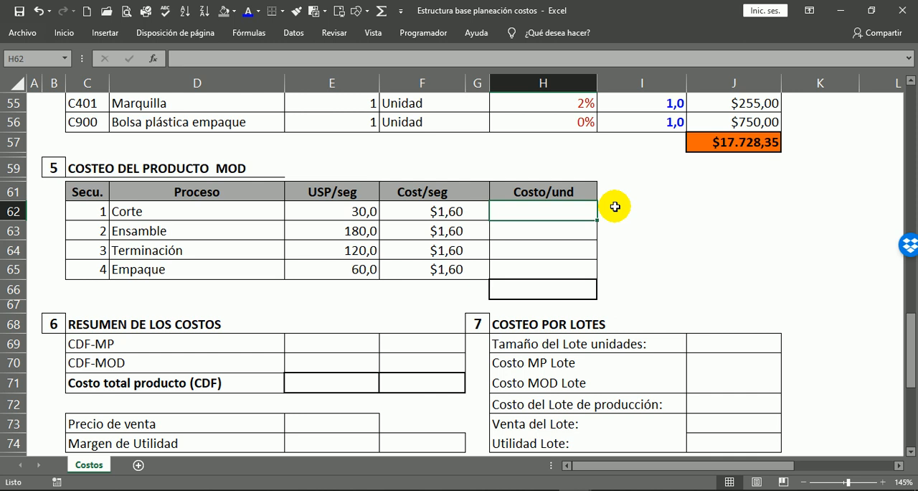
type("=")
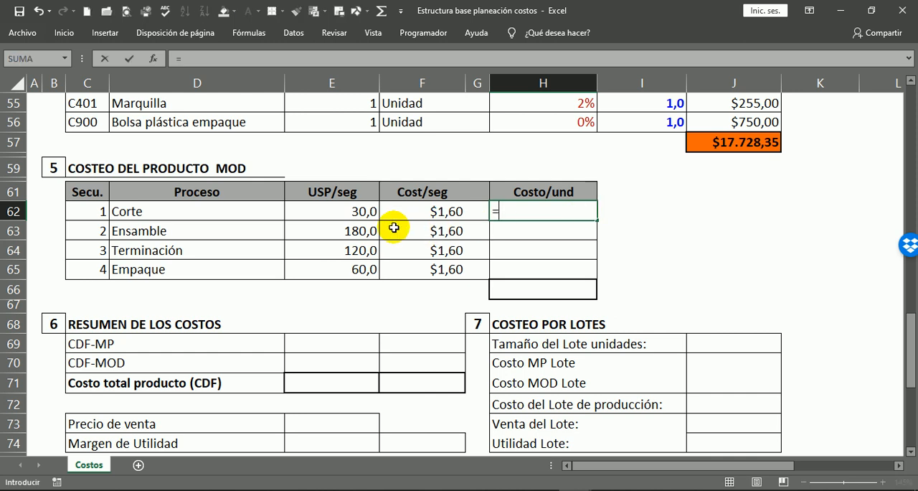
left_click(347, 215)
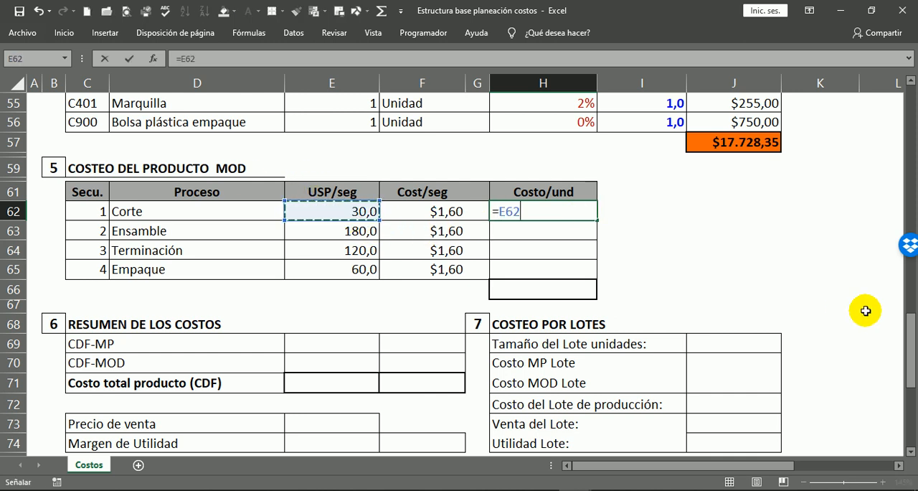
type("*")
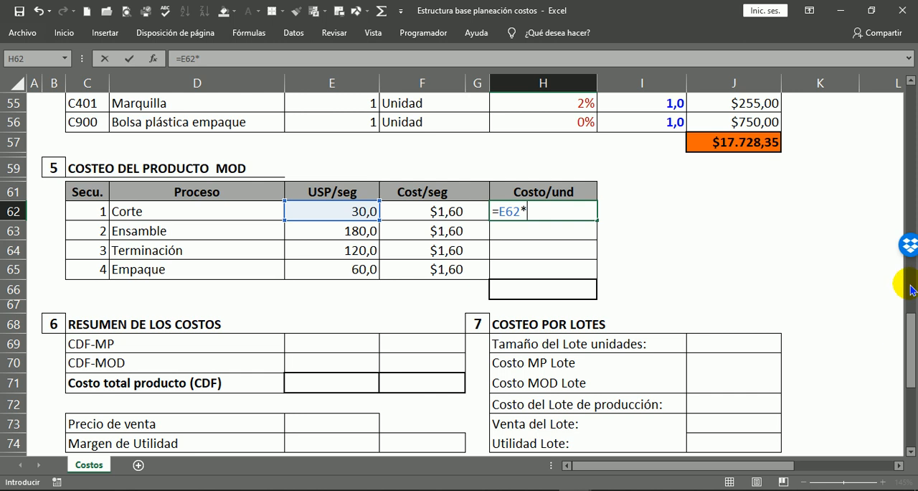
left_click(420, 211)
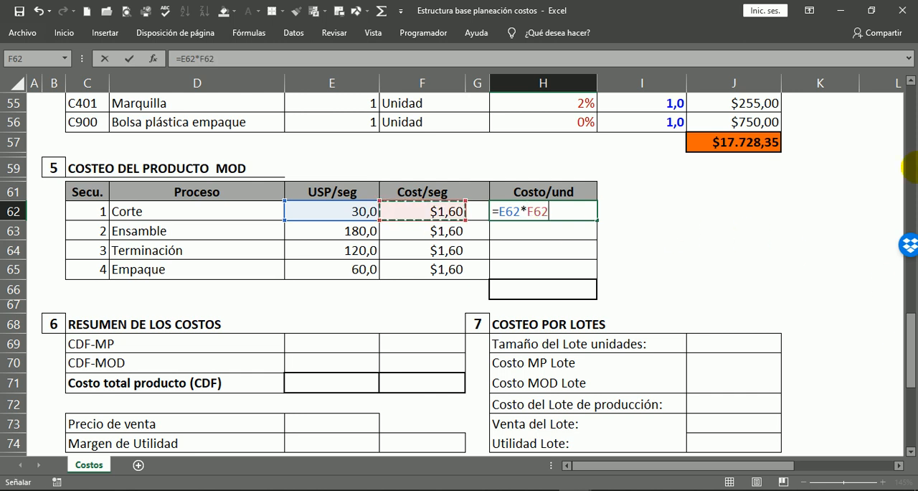
key("Return")
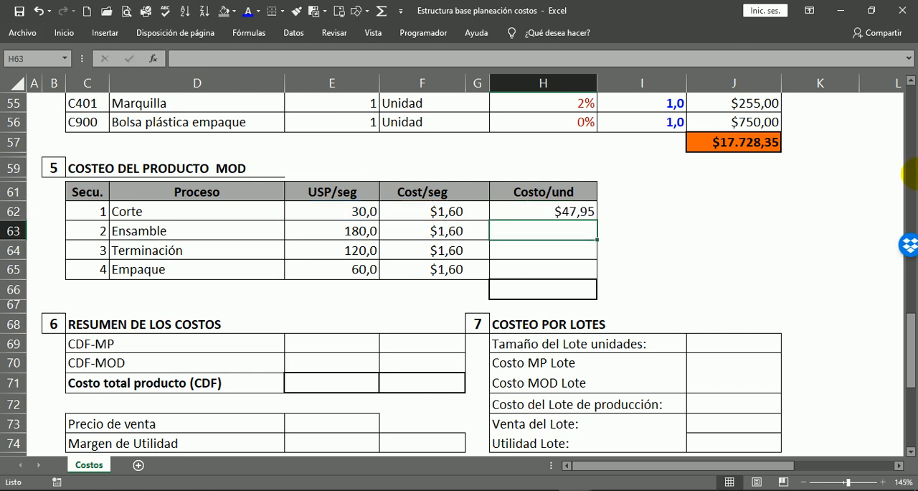
Copy the H62 formula to the remaining Costo/und cells through H65, pasting formulas only.
left_click(577, 214)
key("ctrl+c")
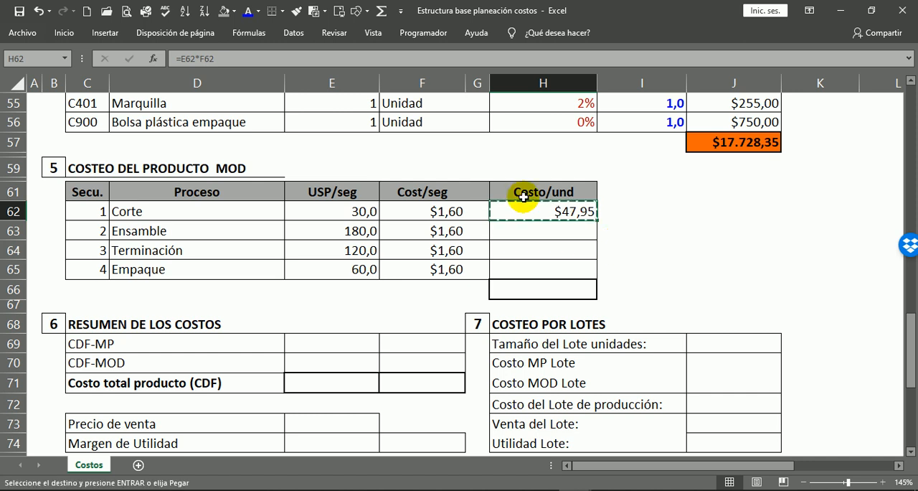
left_click_drag(516, 209, 520, 265)
right_click(520, 265)
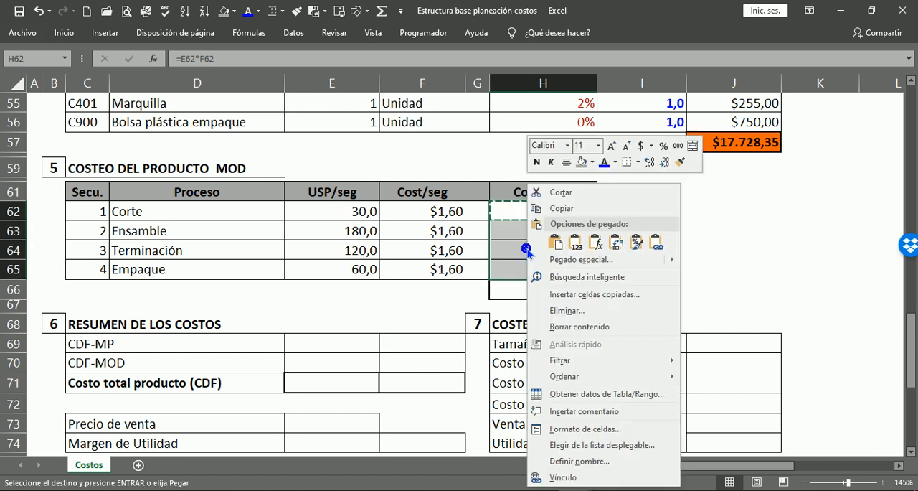
left_click(602, 245)
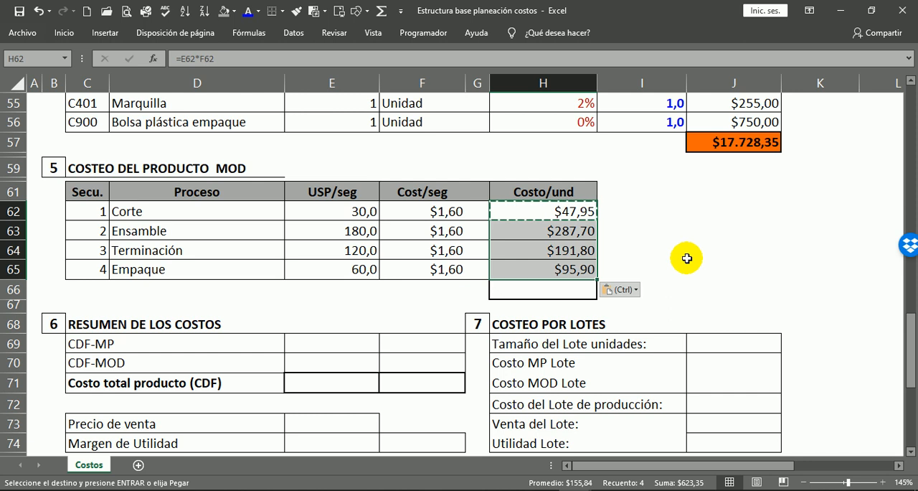
key("Escape")
Total the MOD table's Costo/und column in H66 with =SUMA(H62:H65).
left_click_drag(689, 256, 680, 258)
left_click(576, 292)
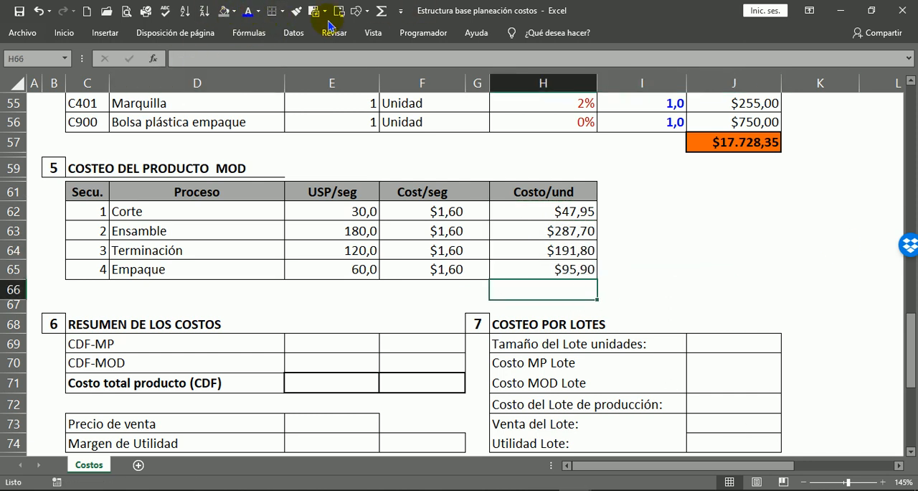
left_click(383, 12)
key("Return")
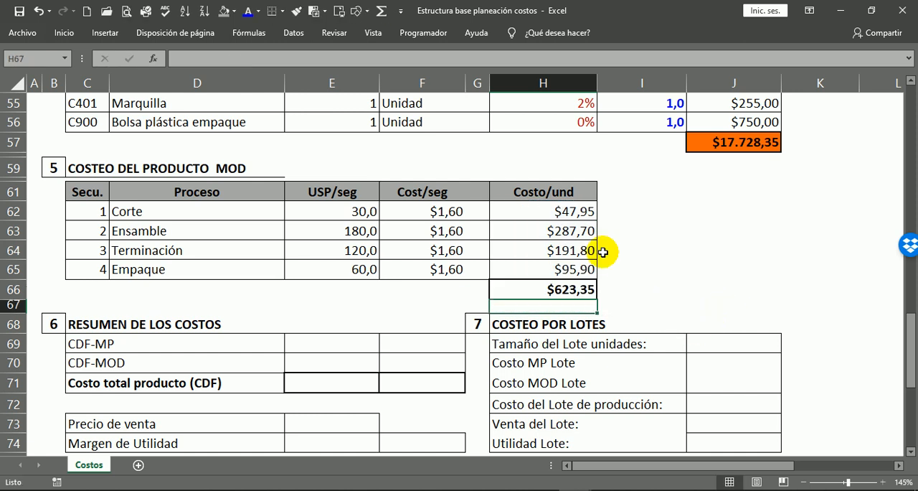
Try a dark blue fill on the MOD total in H66.
left_click(721, 152)
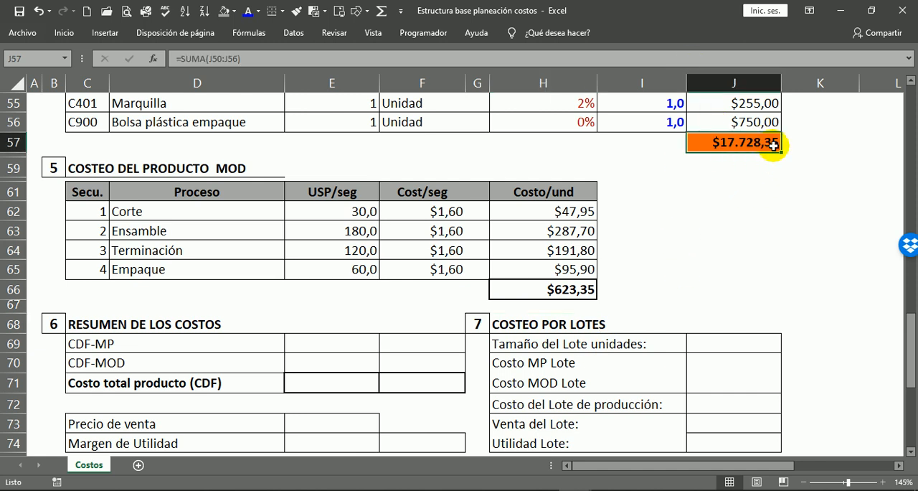
left_click(572, 292)
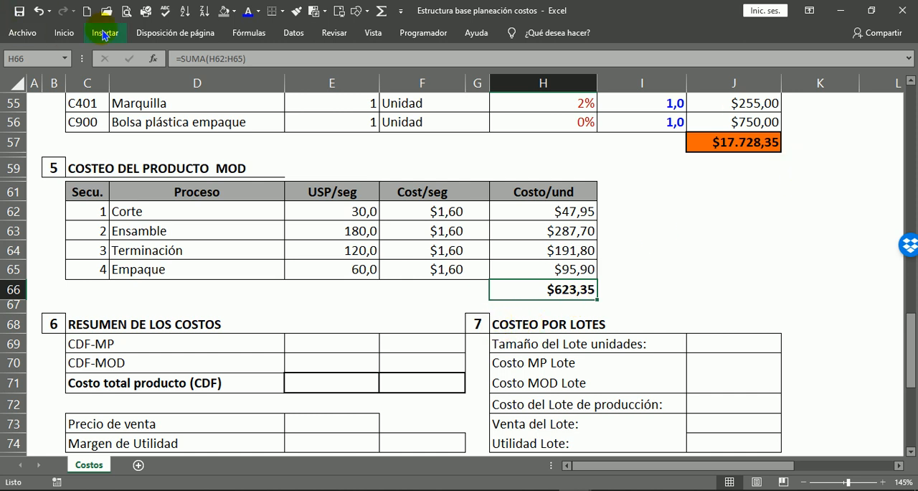
left_click(235, 15)
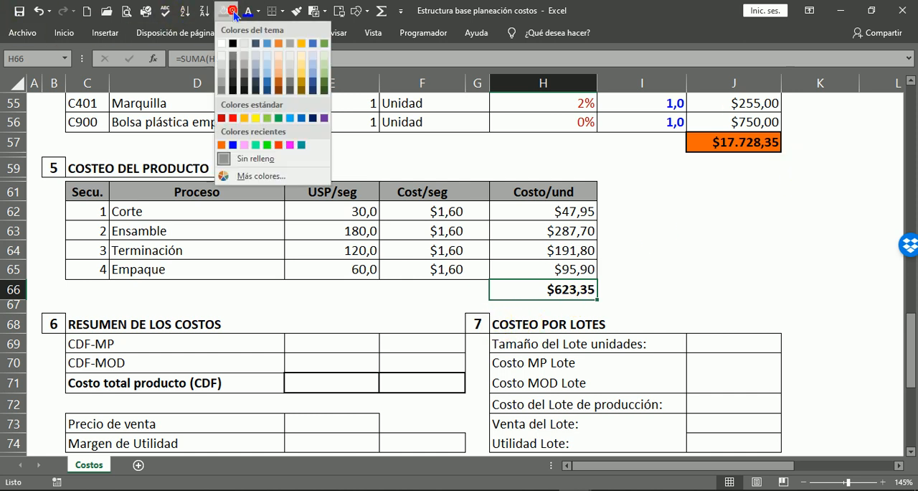
left_click(230, 144)
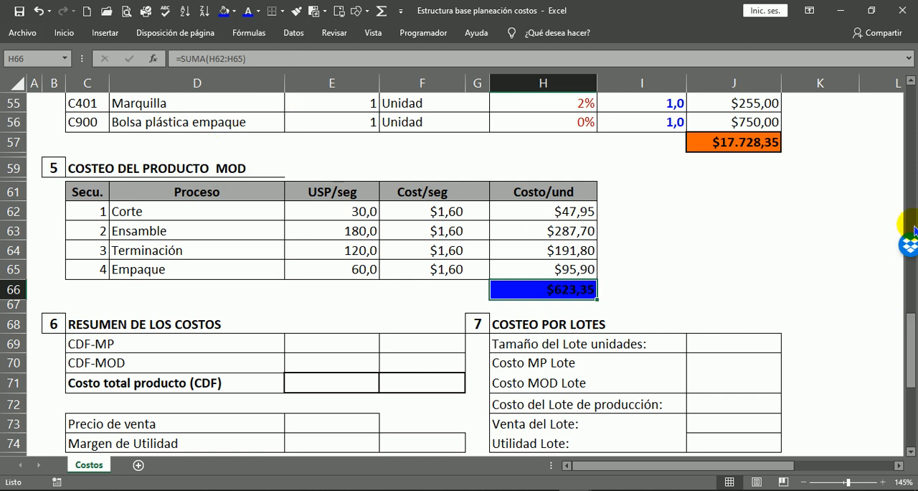
left_click(820, 231)
left_click(728, 267)
Fill the MOD total cell H66 with the standard light blue.
left_click(560, 291)
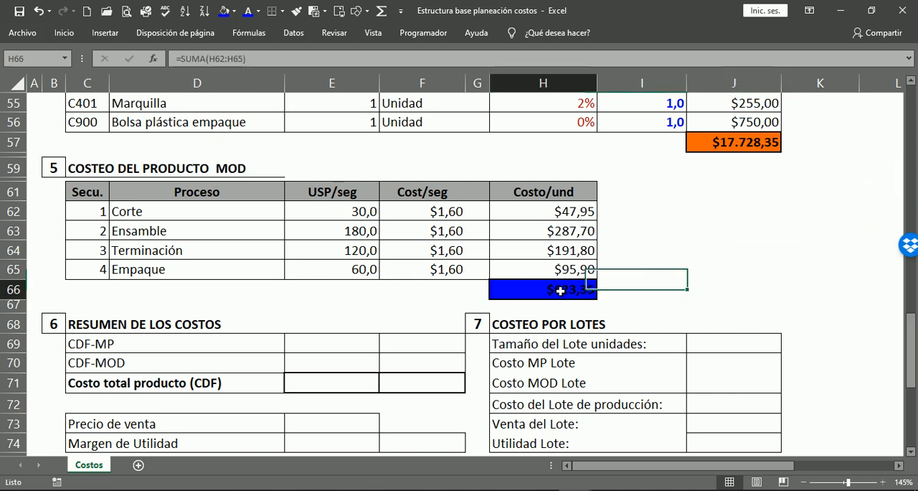
left_click(234, 10)
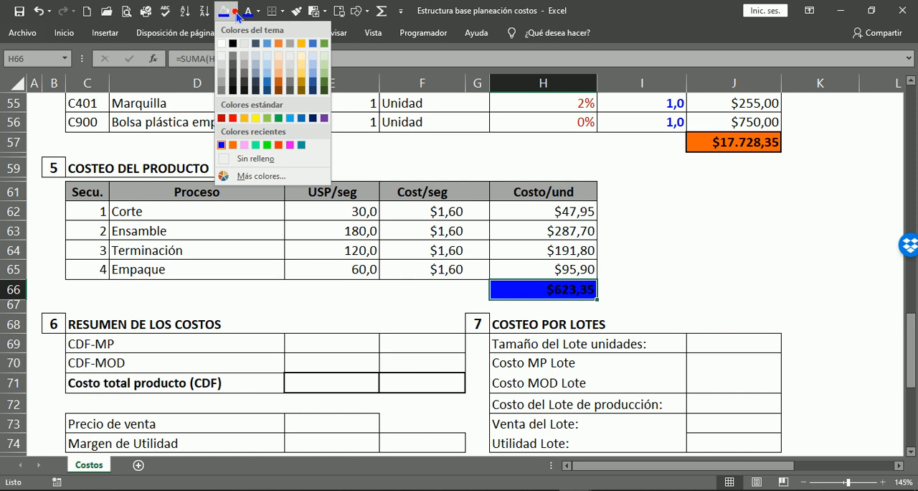
left_click(289, 122)
left_click(787, 251)
Compare the raw-material costing table and its total in J57 with the labour costing table and its total in H66.
scroll(812, 199, "up", 4)
scroll(787, 237, "down", 1)
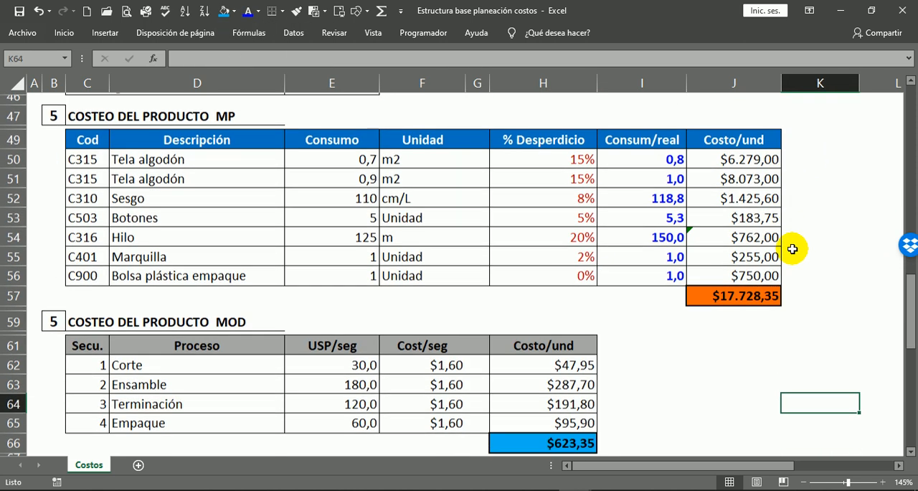
scroll(542, 354, "down", 1)
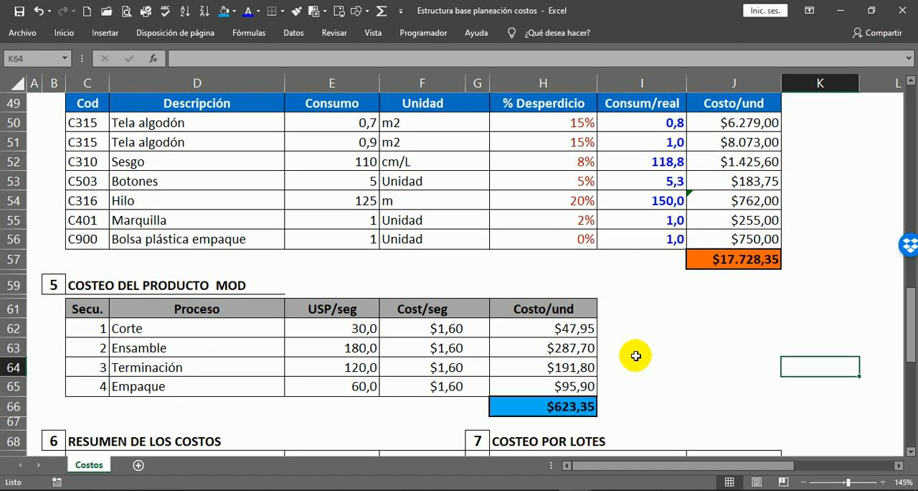
scroll(755, 383, "up", 2)
scroll(748, 321, "down", 1)
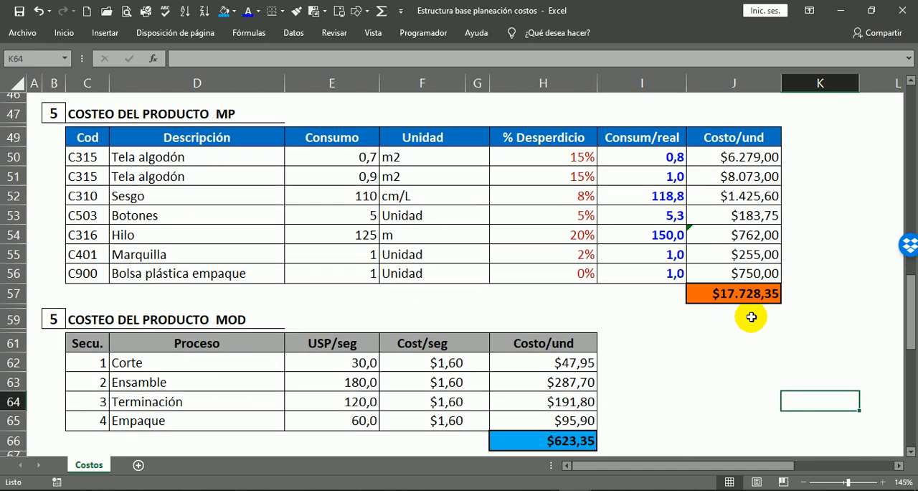
left_click(757, 302)
left_click(543, 446)
scroll(722, 334, "down", 4)
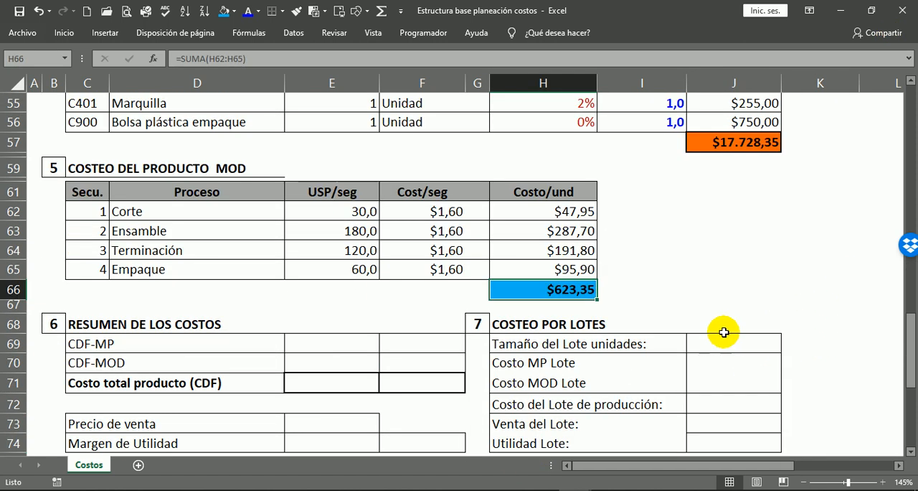
Save the workbook and re-examine the MP total in J57 and the MOD total below its table.
left_click(19, 11)
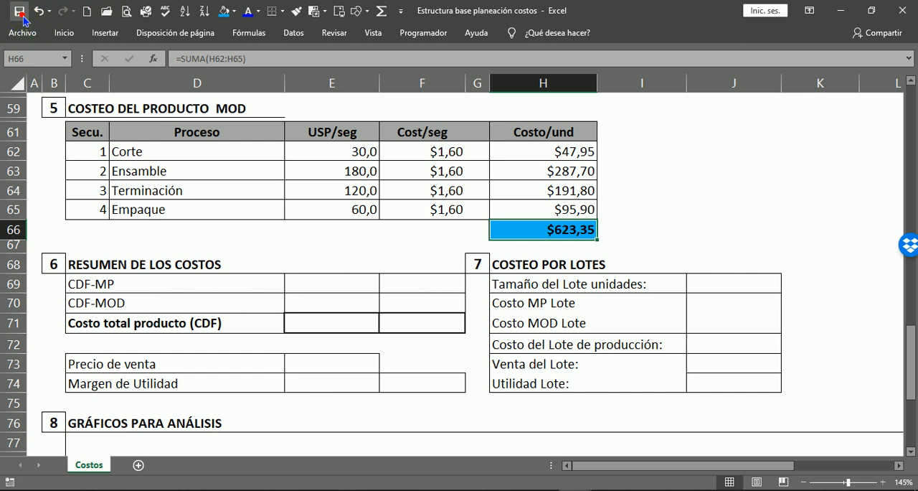
left_click(660, 205)
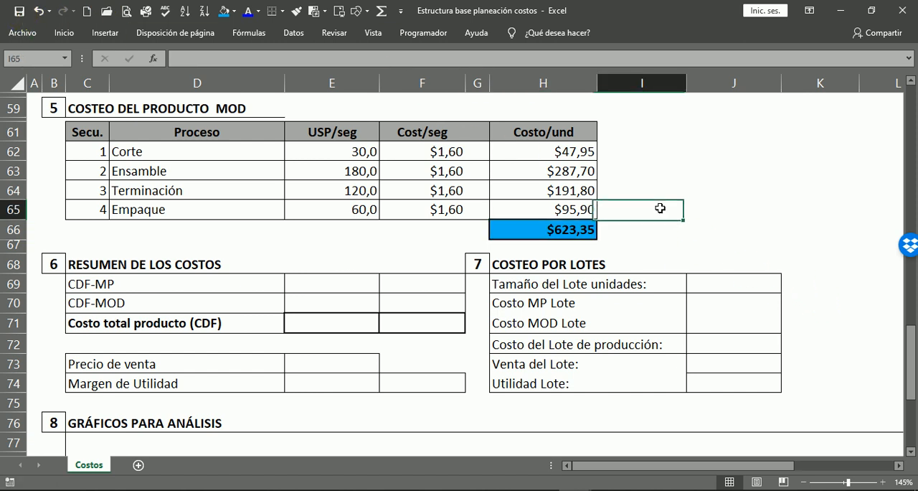
scroll(664, 223, "down", 2)
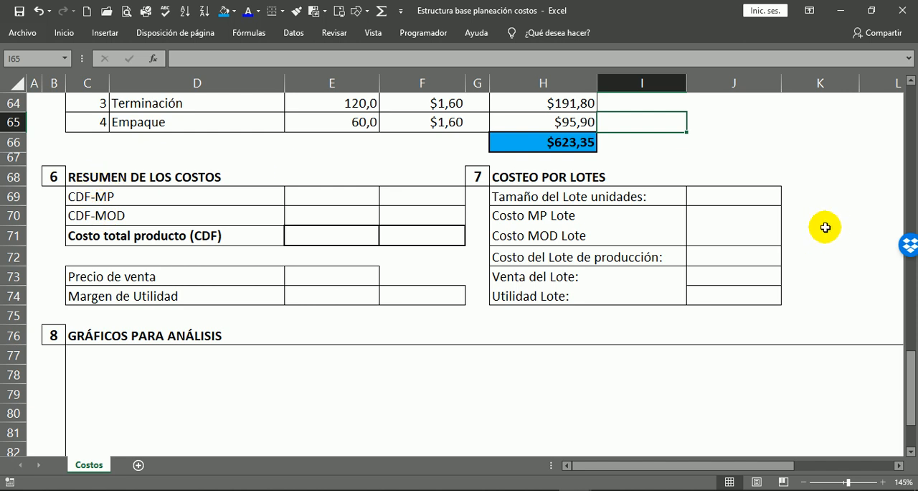
scroll(825, 236, "up", 5)
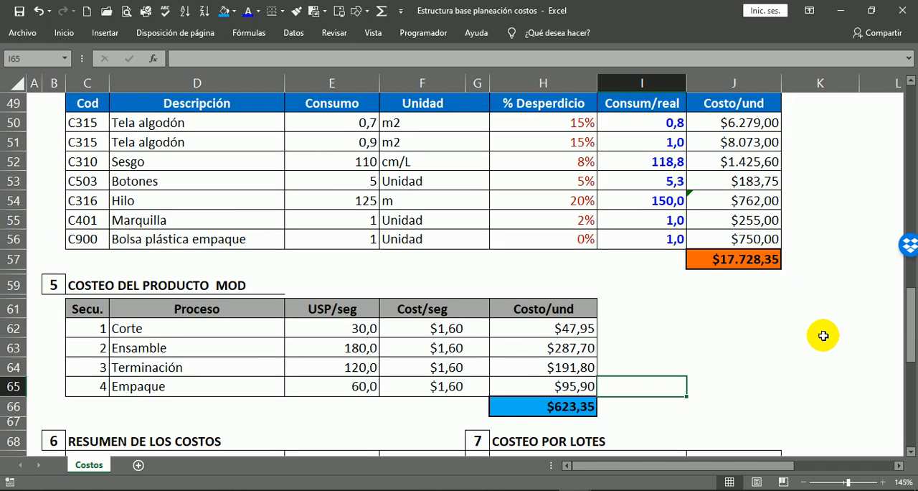
left_click(726, 255)
left_click(574, 422)
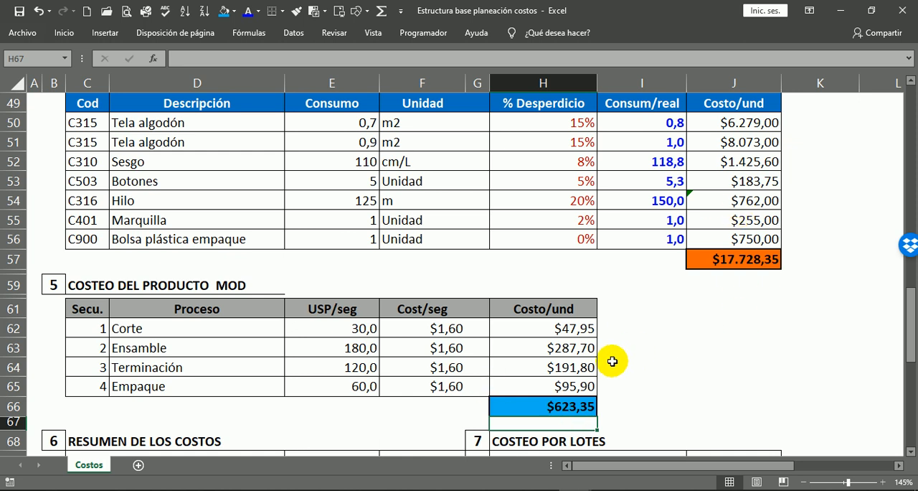
left_click(693, 308)
Fill the RESUMEN DE LOS COSTOS heading row, C68:F68, with a light theme green.
scroll(449, 228, "down", 4)
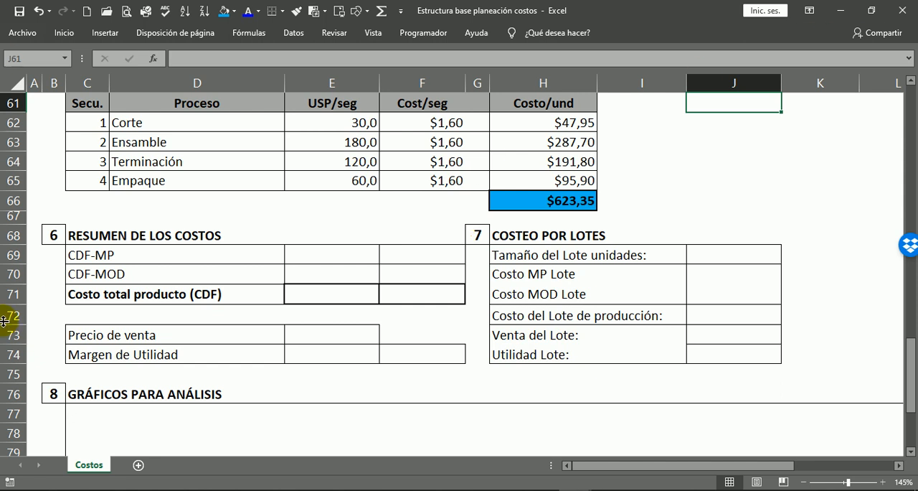
scroll(187, 301, "down", 1)
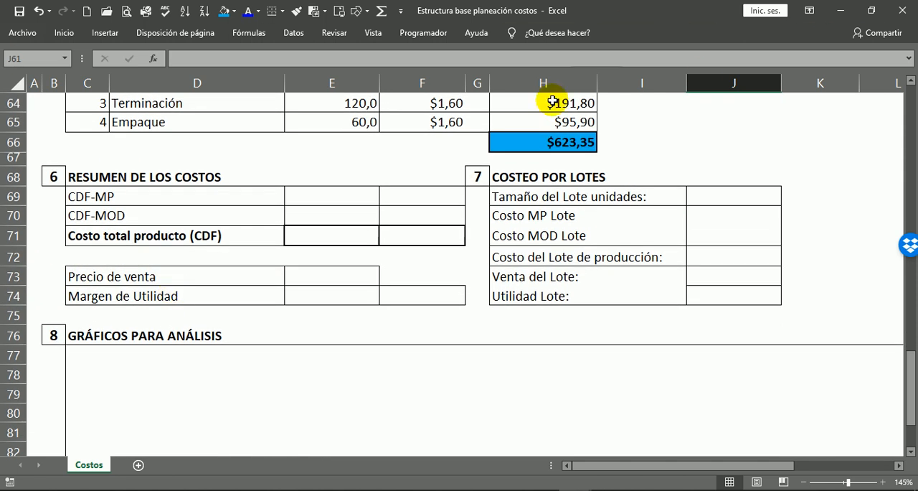
left_click(94, 176)
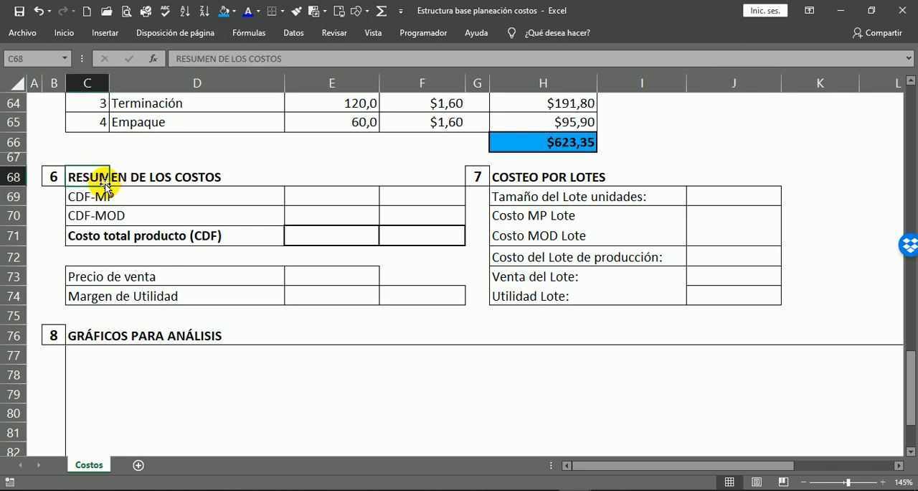
left_click_drag(77, 176, 437, 178)
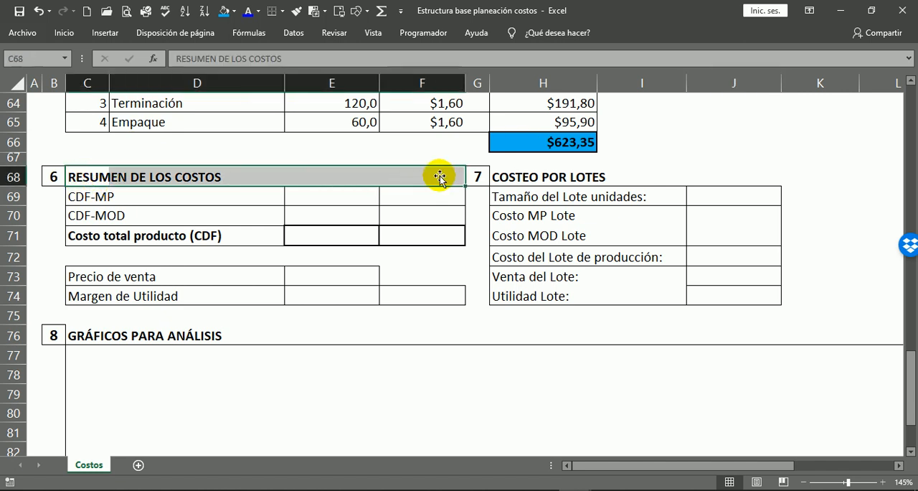
left_click(234, 12)
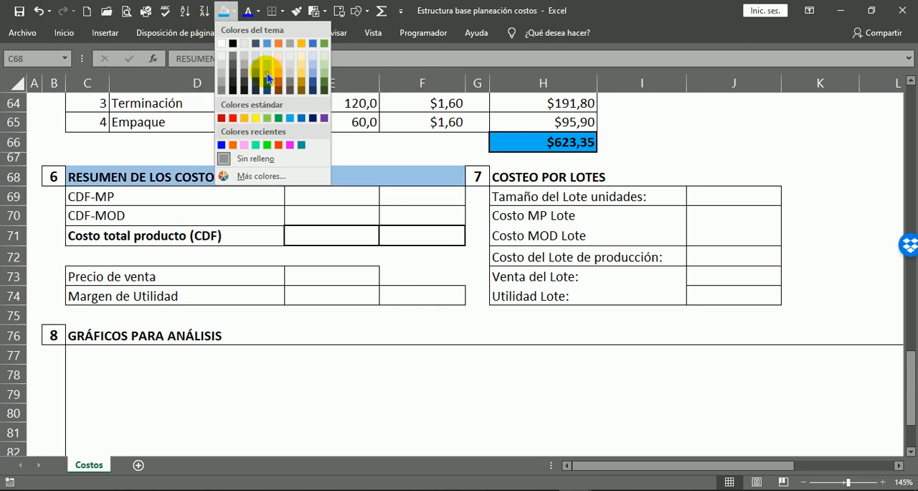
left_click(326, 74)
left_click(422, 231)
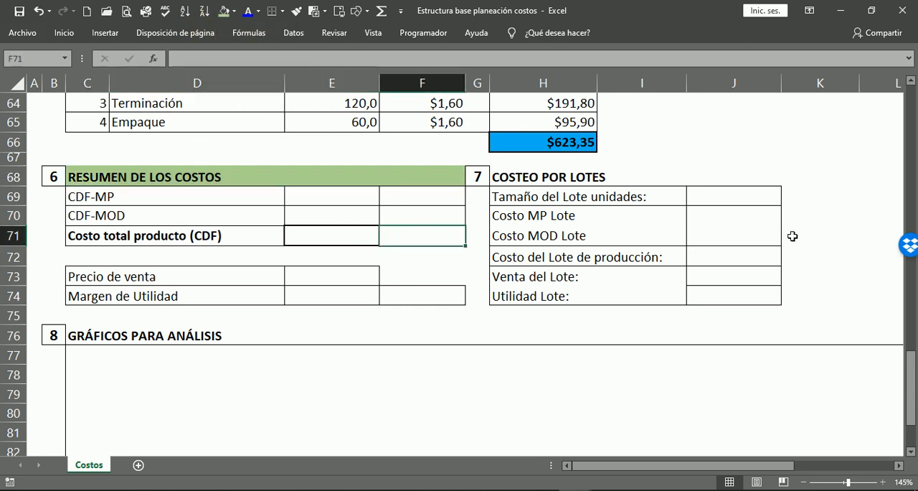
left_click(789, 234)
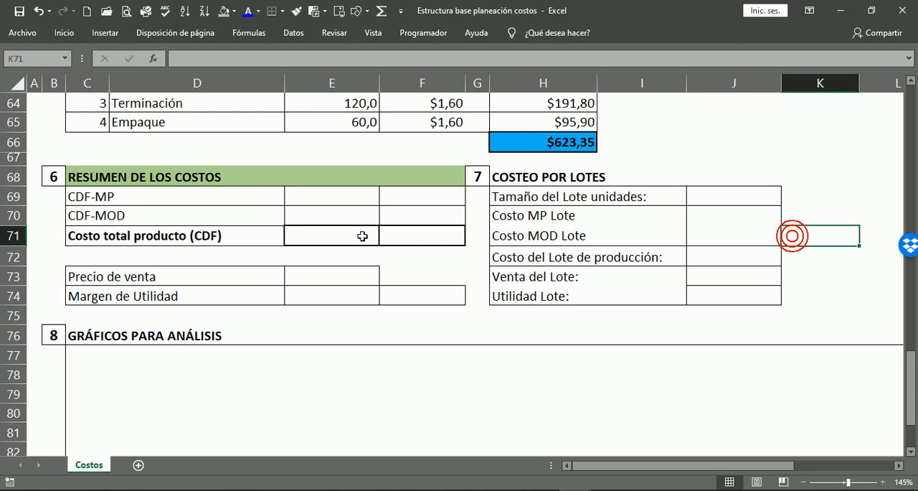
Link the CDF-MP cost in E69 to the raw-material total with the formula =J57.
left_click(322, 196)
left_click(105, 207)
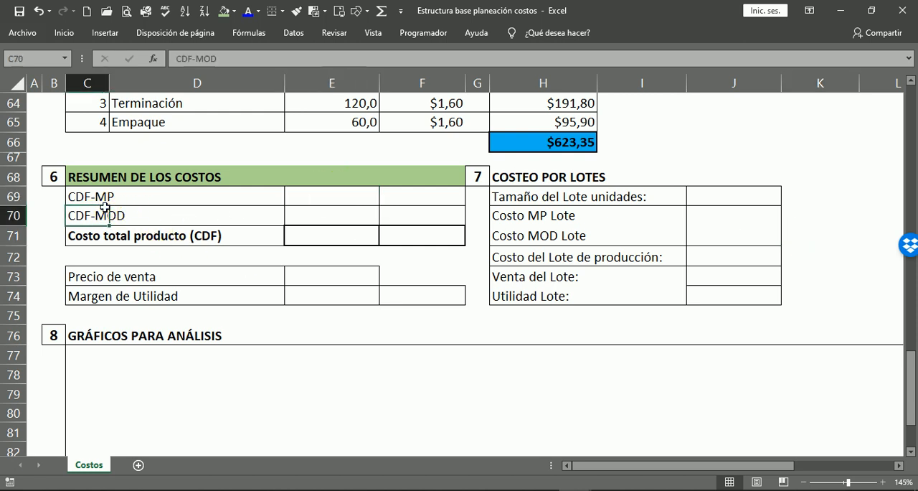
left_click(113, 198)
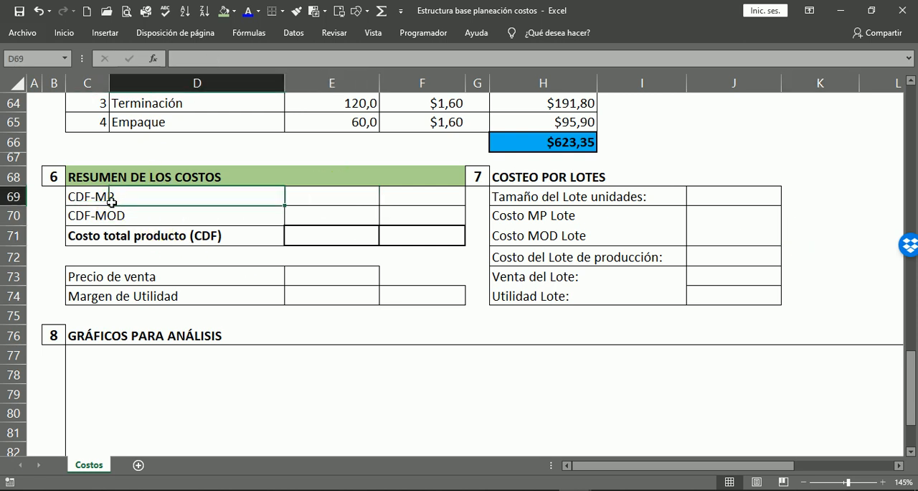
left_click(349, 197)
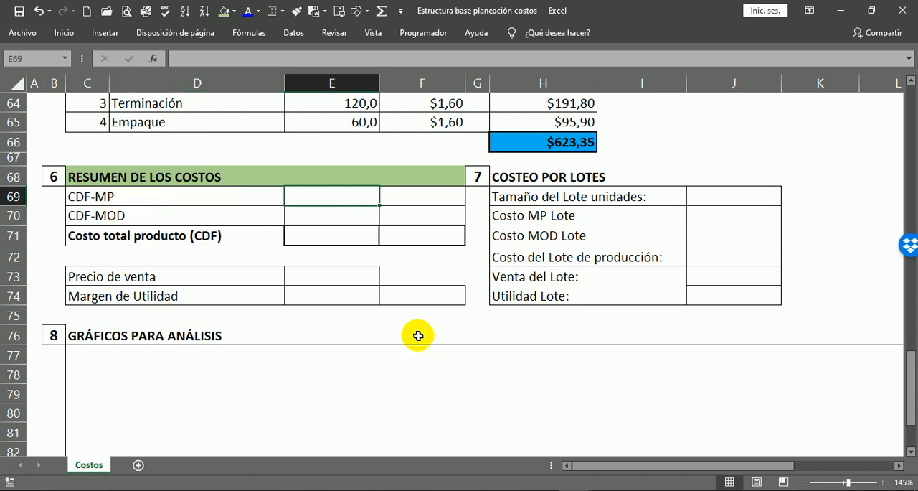
type("=")
scroll(655, 115, "up", 3)
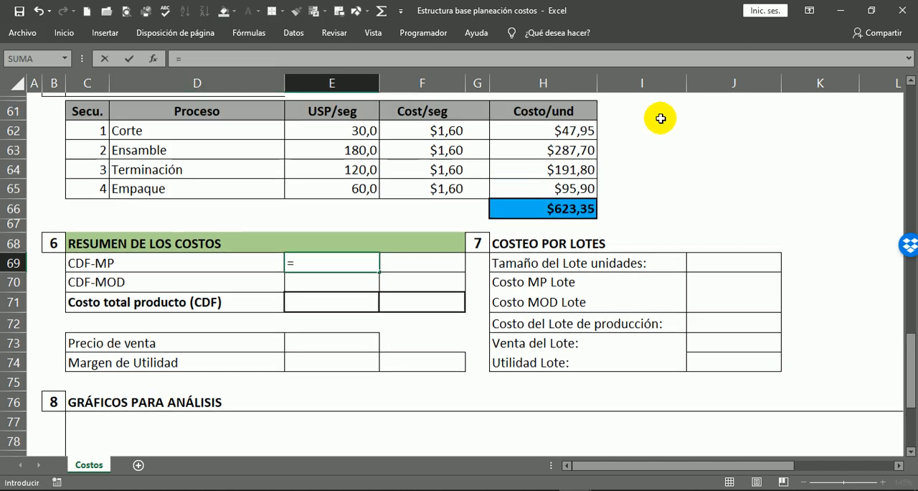
left_click(735, 146)
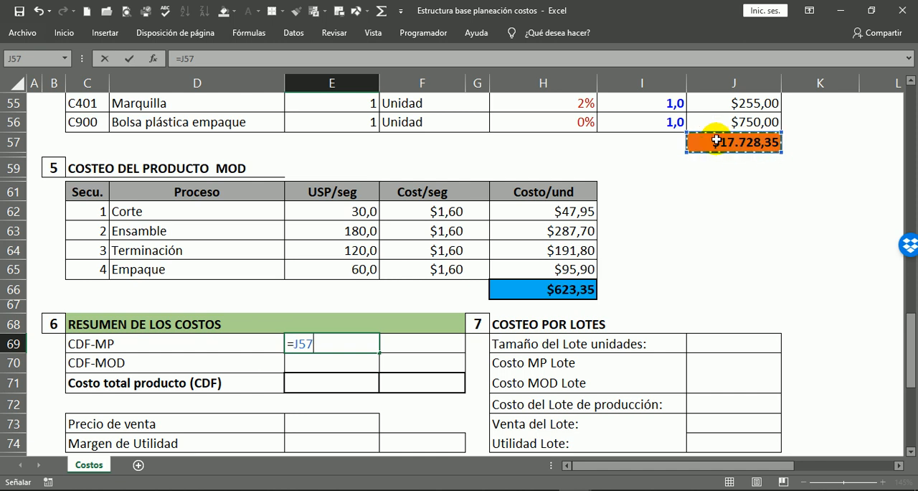
key("Return")
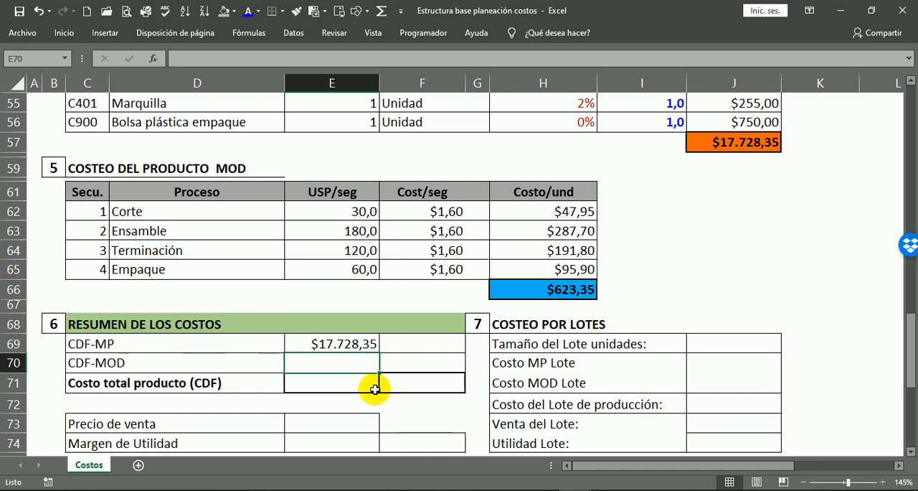
Link the CDF-MOD cost in E70 to the labour total in H66.
type("=")
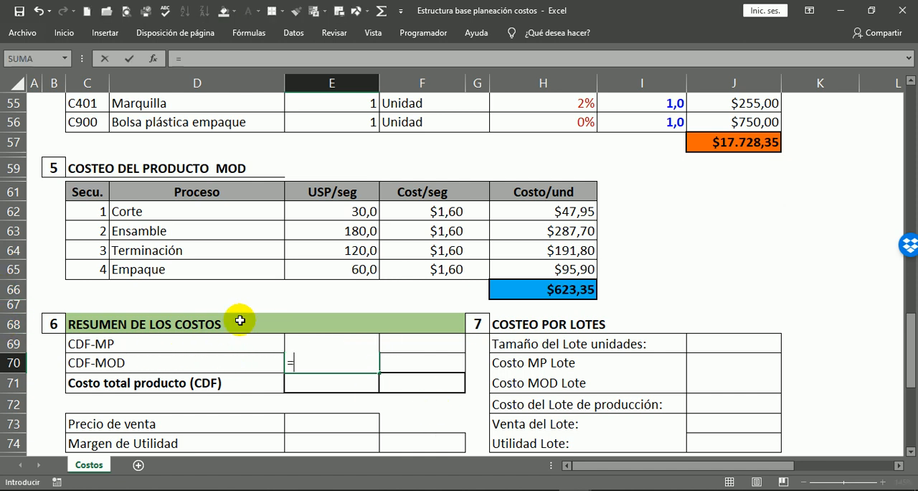
left_click(571, 295)
key("Return")
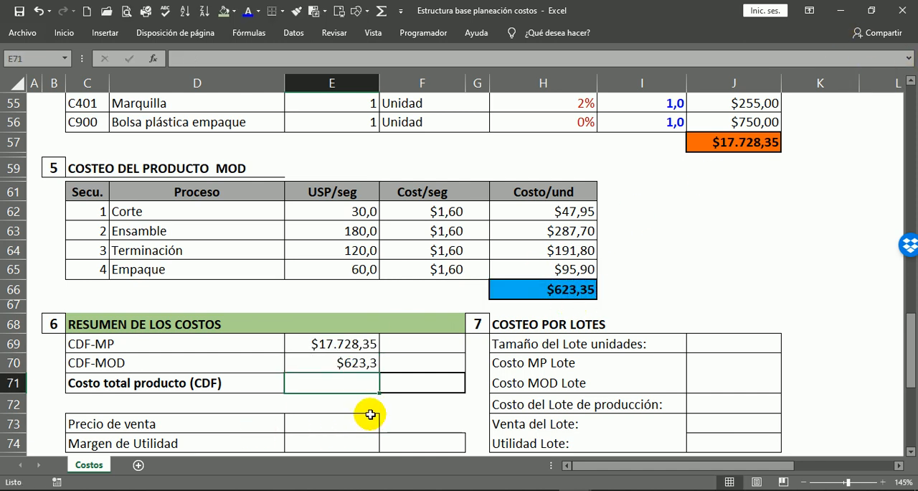
Calculate the total product cost (CDF) in E71 with =SUMA(E69:E70).
scroll(369, 417, "down", 1)
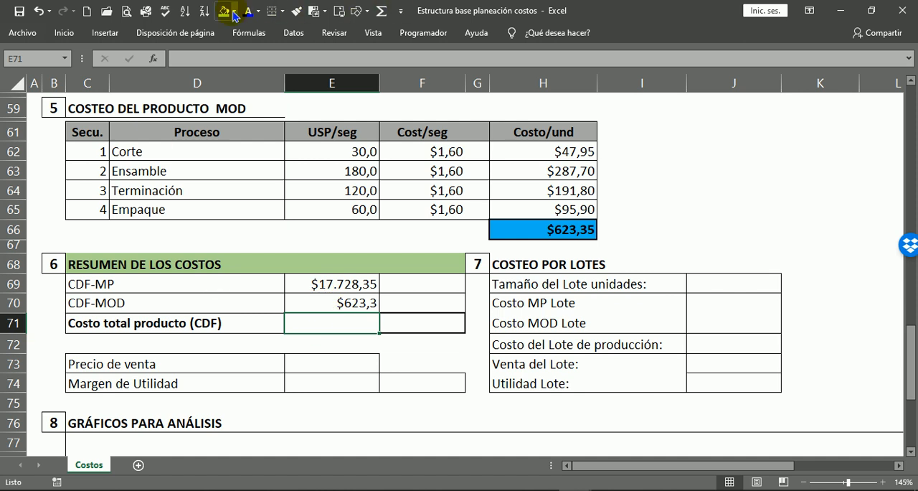
left_click(381, 10)
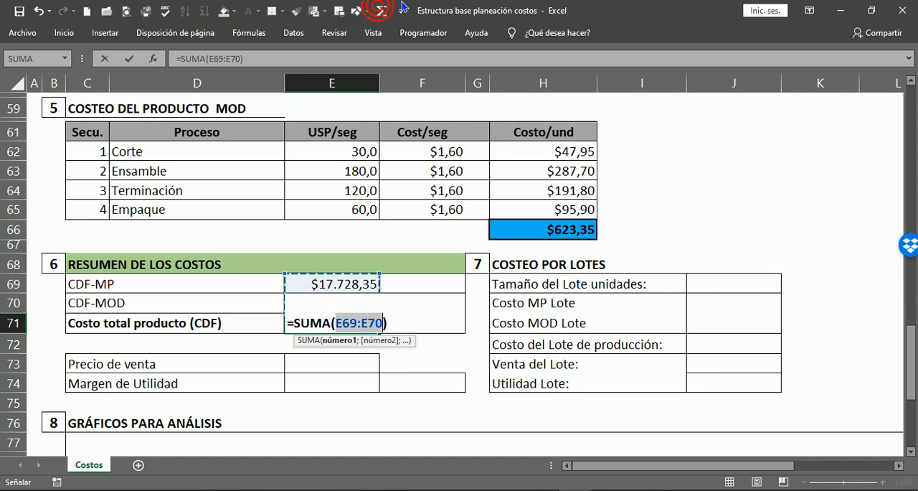
key("Return")
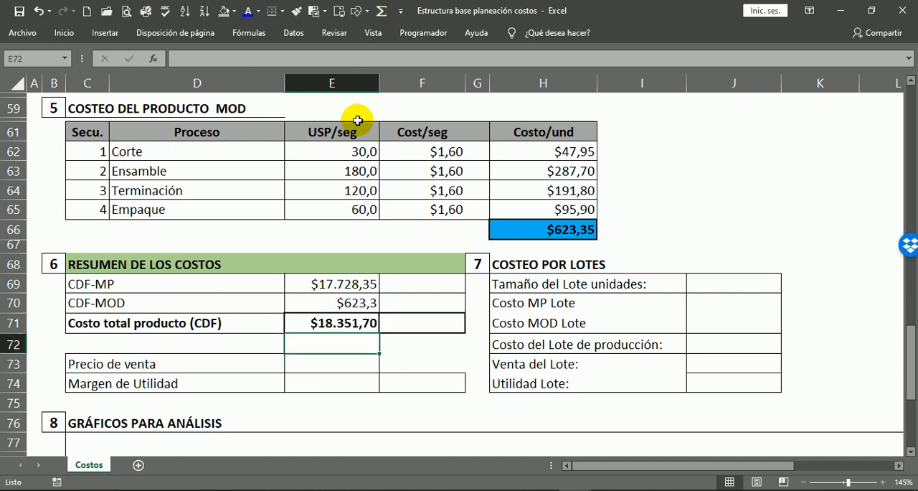
Review the CDF-MP, CDF-MOD and total product cost rows in the cost summary, including the cells in column F beside them.
left_click(93, 323)
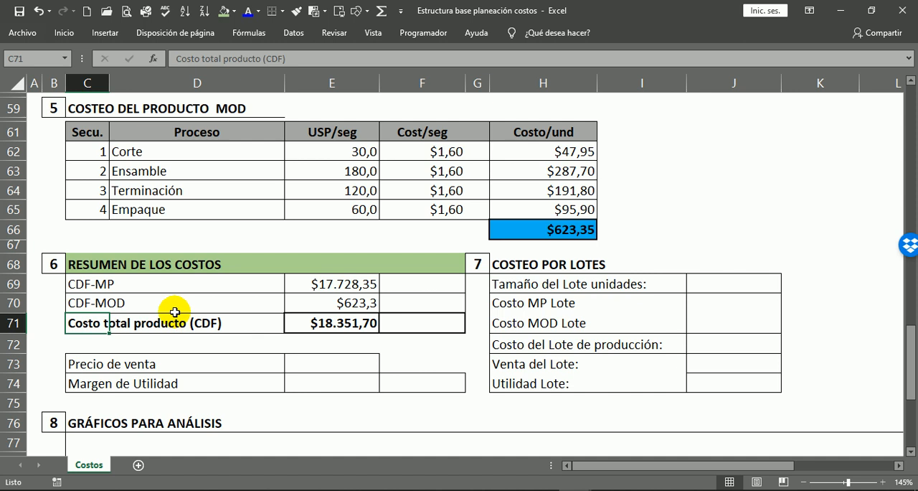
left_click(329, 323)
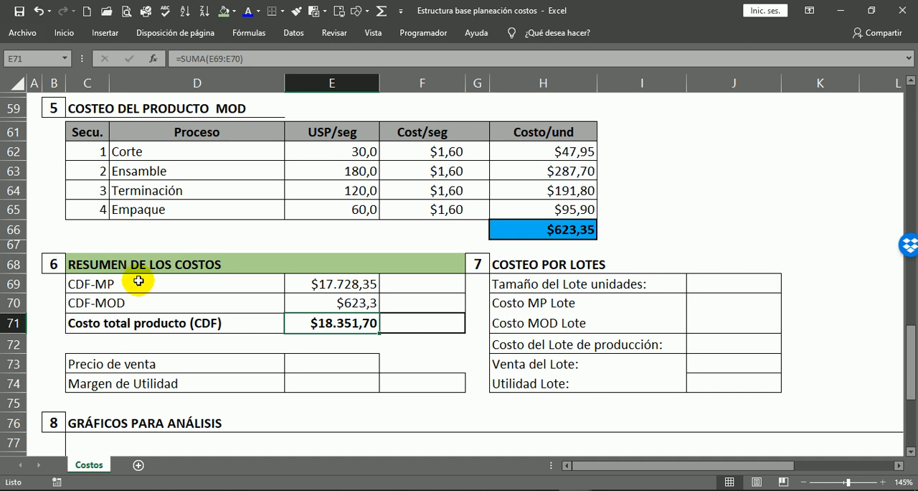
left_click(77, 287)
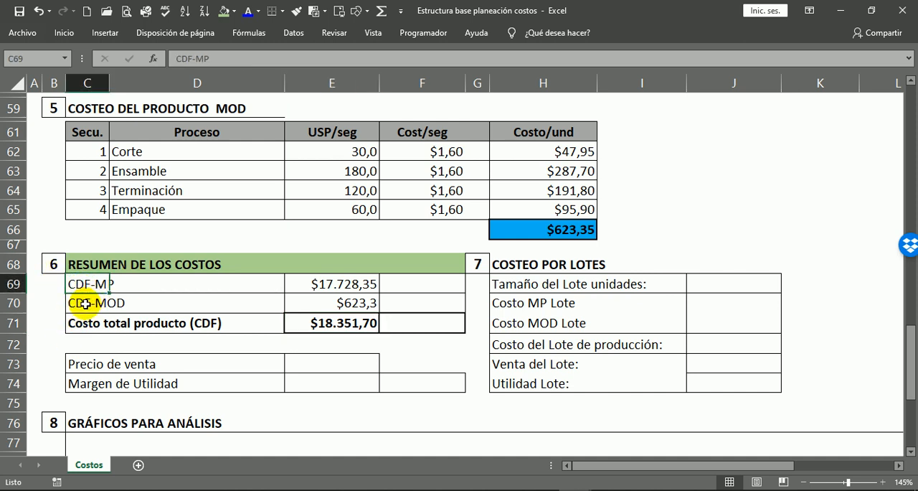
left_click(85, 303)
left_click(340, 323)
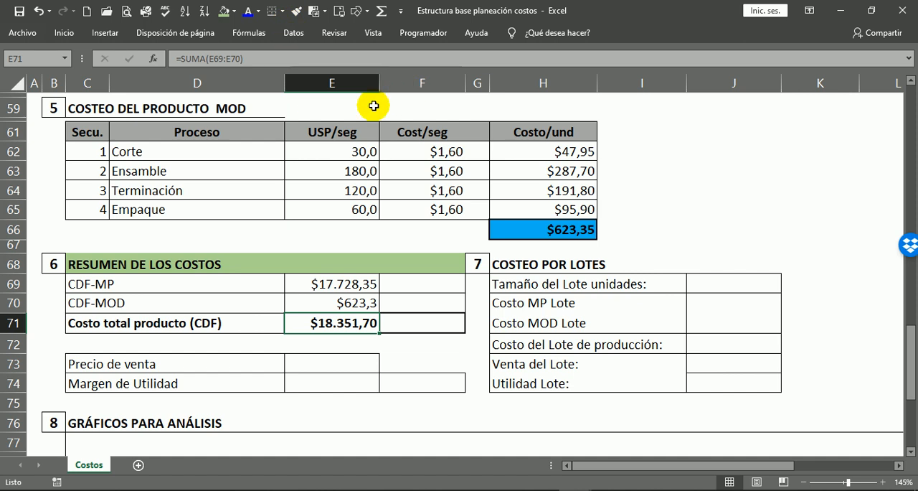
left_click(361, 281)
left_click(408, 280)
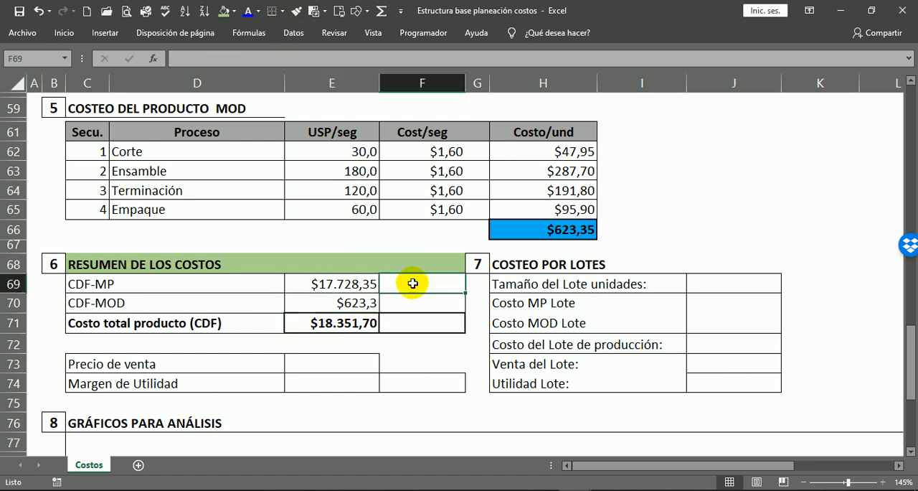
left_click(419, 304)
left_click(435, 278)
left_click(426, 303)
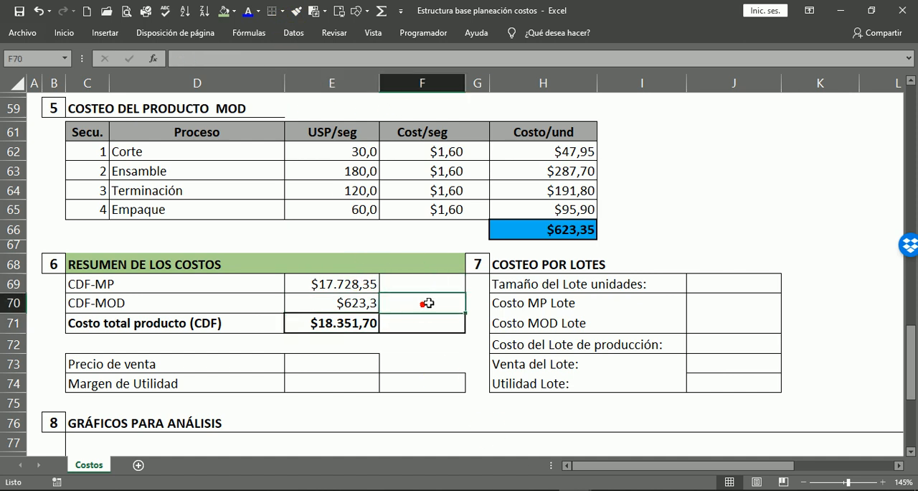
left_click(433, 276)
left_click(420, 300)
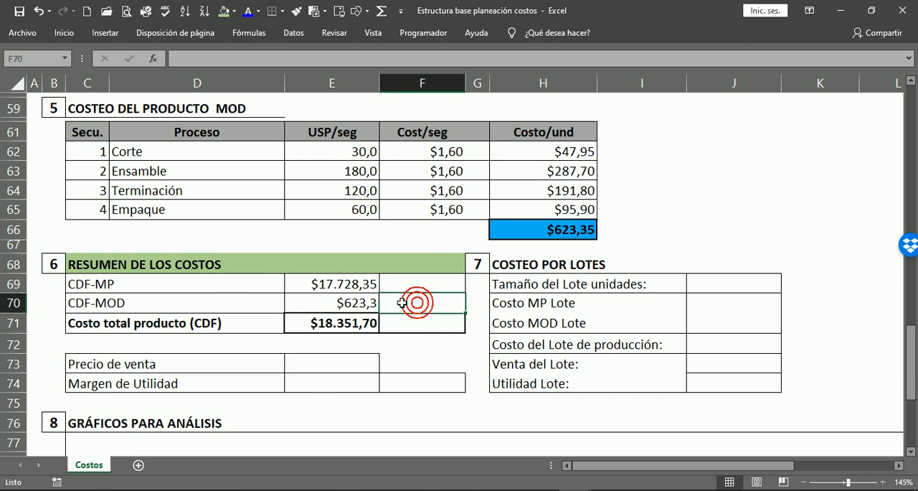
left_click(353, 287)
left_click(342, 304)
left_click(351, 323)
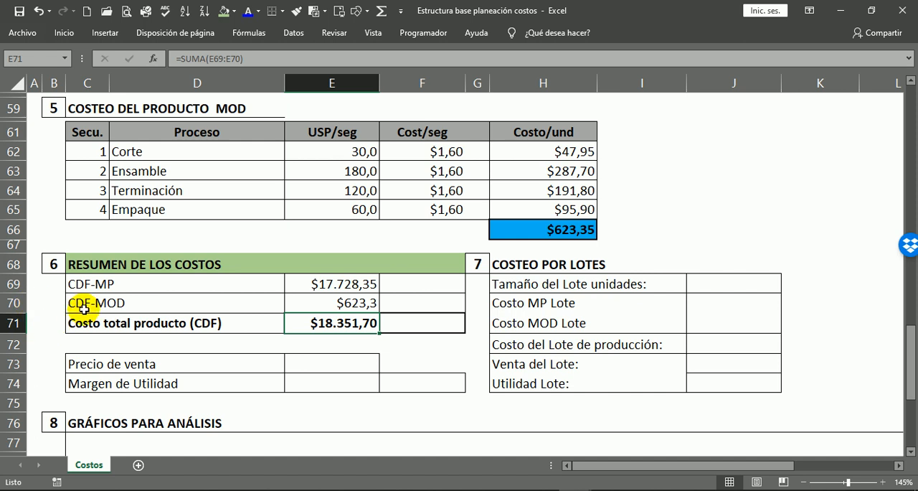
scroll(154, 322, "up", 1)
scroll(376, 287, "down", 2)
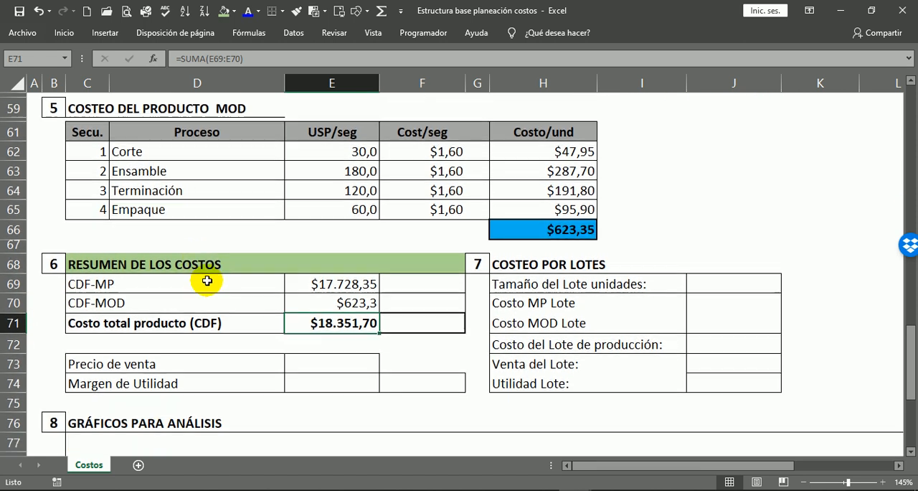
Calculate the raw-material share of the total product cost in F69 with =E69/E71.
left_click(411, 257)
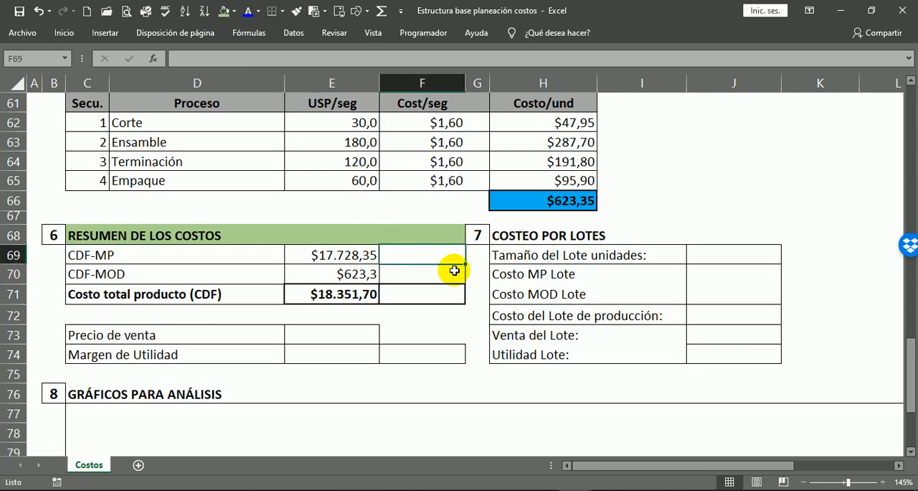
type("=")
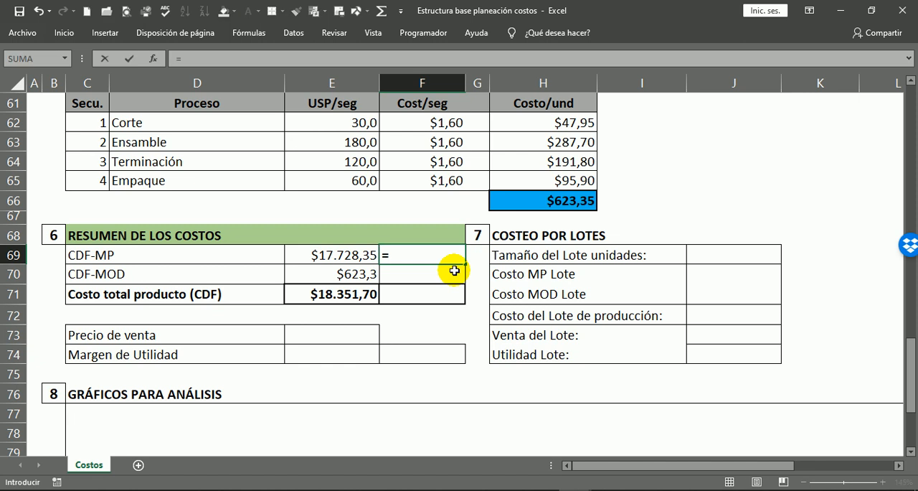
left_click(324, 251)
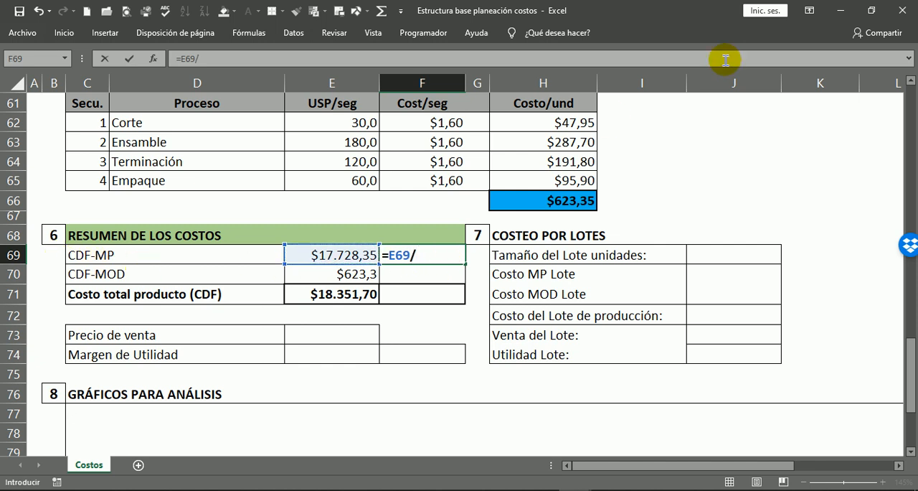
type("/")
left_click(337, 295)
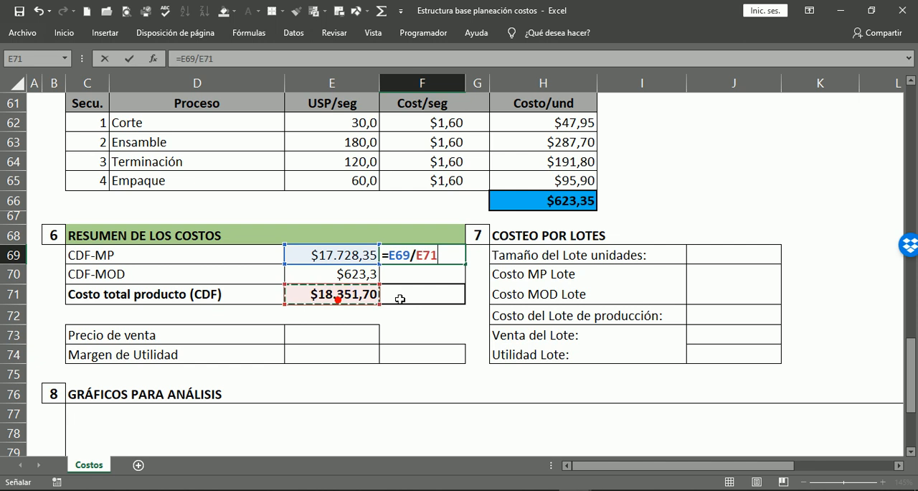
key("Return")
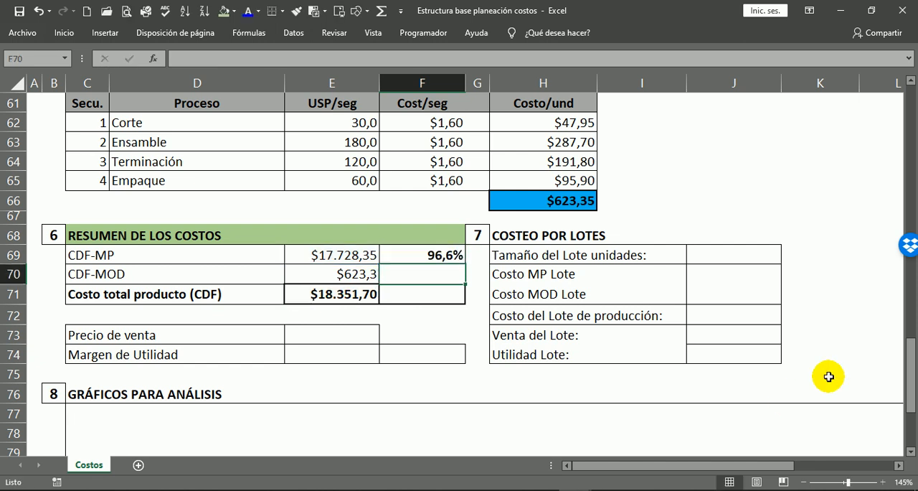
Calculate the labour share of the total product cost in F70 with =E70/E71.
left_click(430, 254)
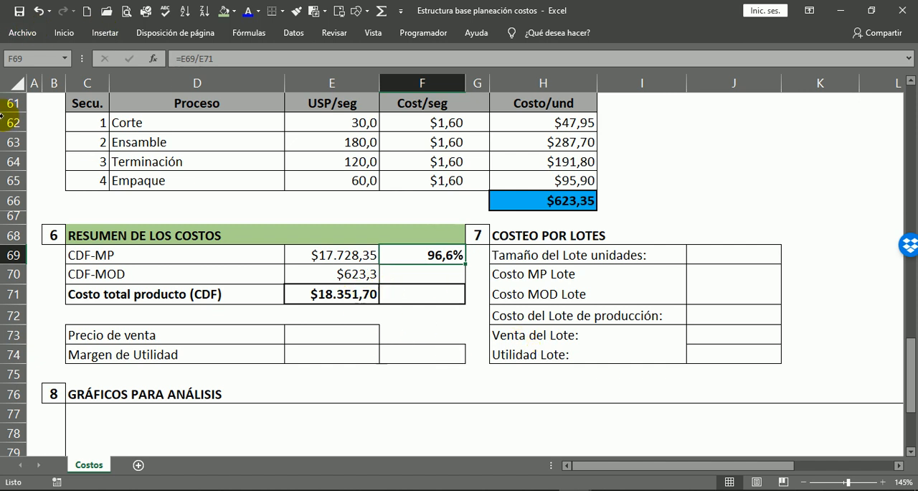
left_click_drag(562, 129, 564, 143)
left_click(564, 157)
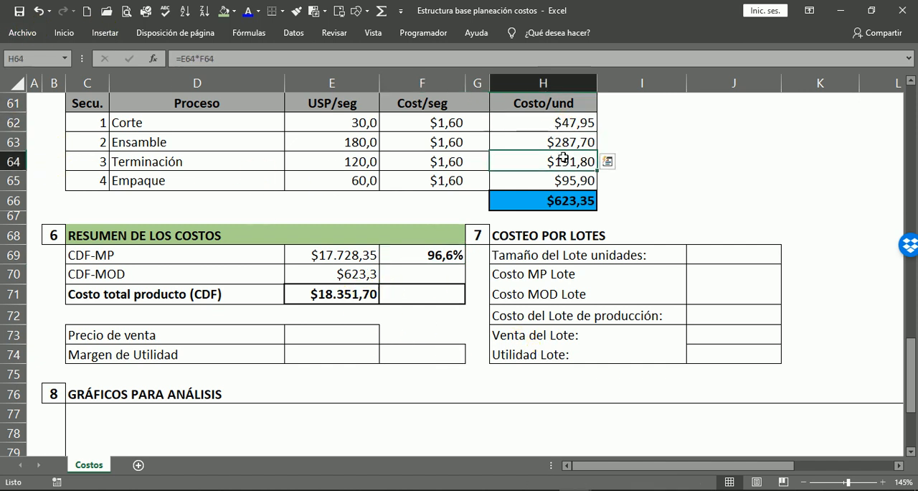
left_click(431, 256)
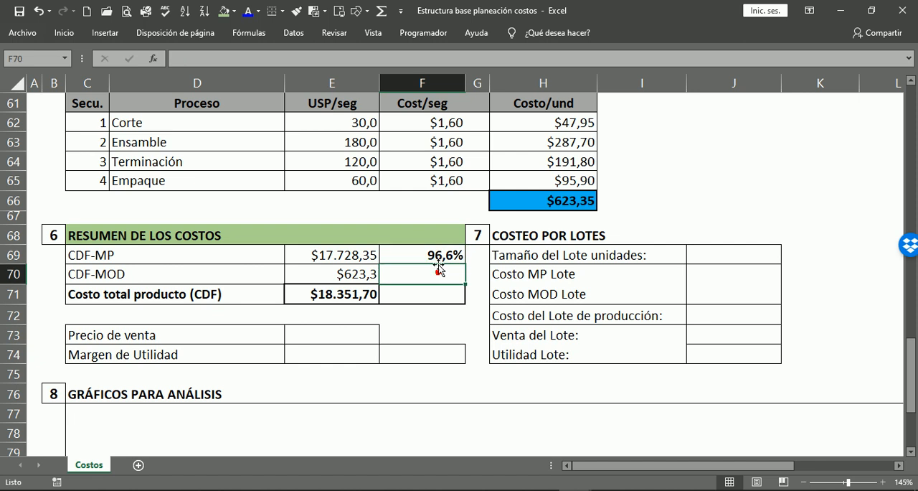
left_click(426, 274)
type("=")
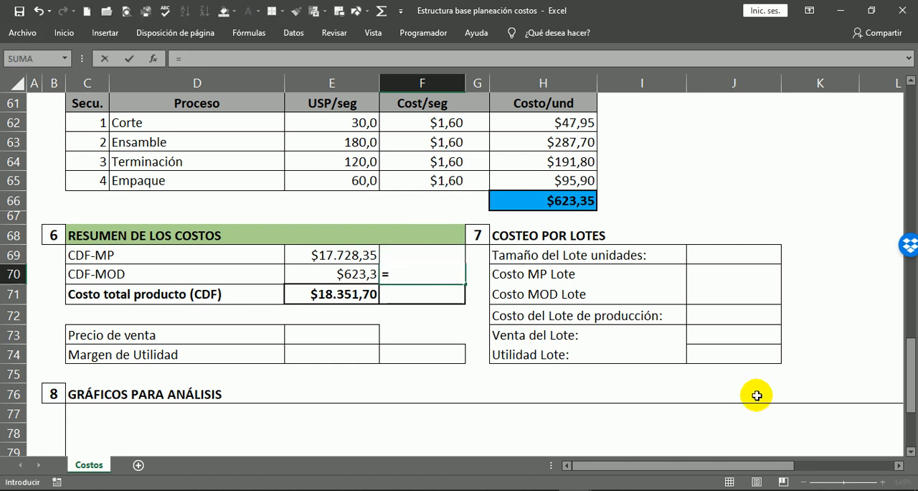
left_click(346, 276)
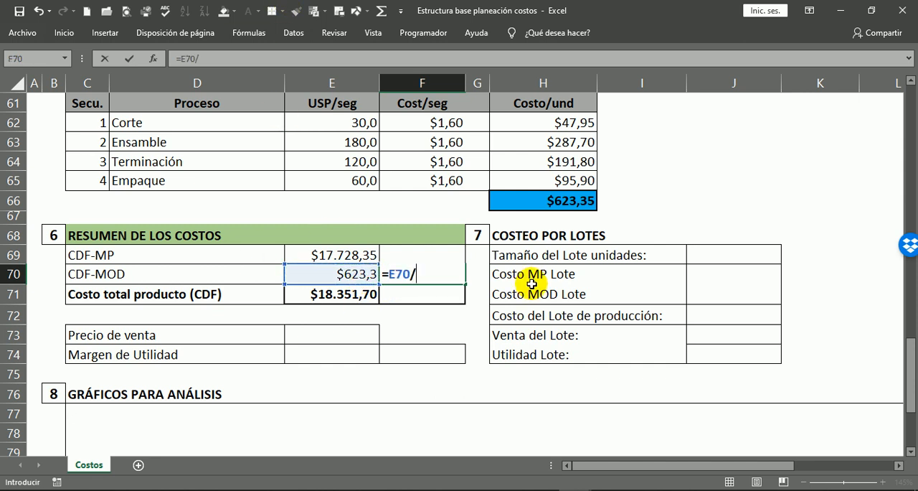
left_click(359, 297)
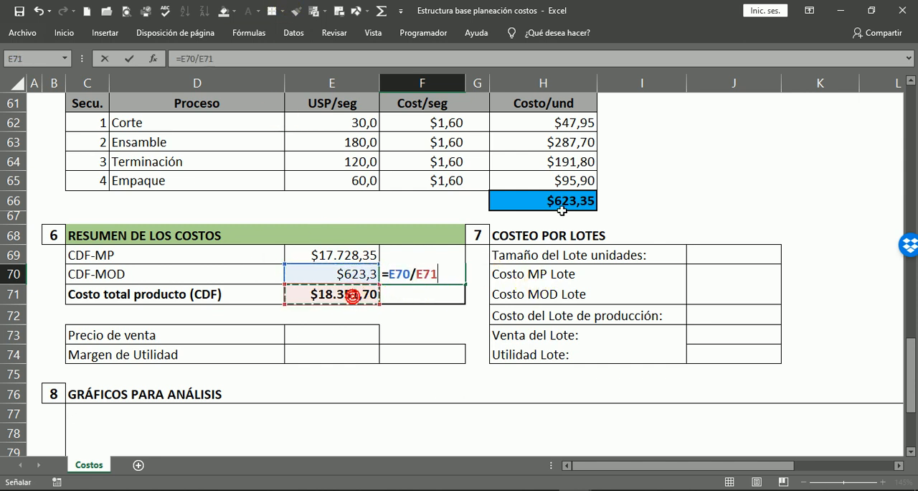
key("Return")
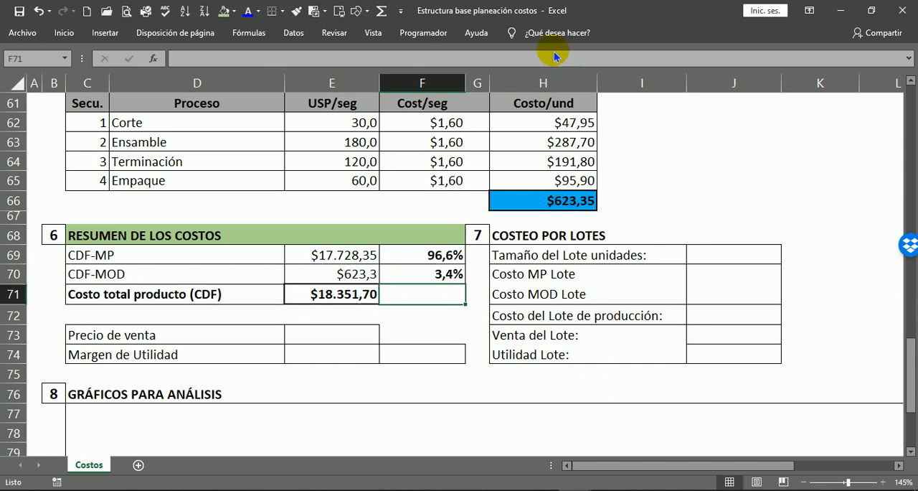
Add up the cost shares in F71 with =SUMA(F69:F70) and make the result bold.
left_click(382, 10)
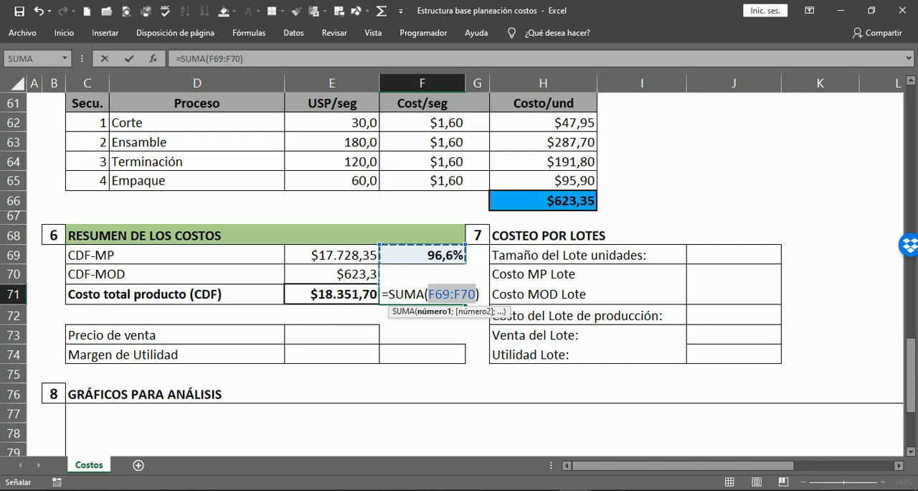
key("Return")
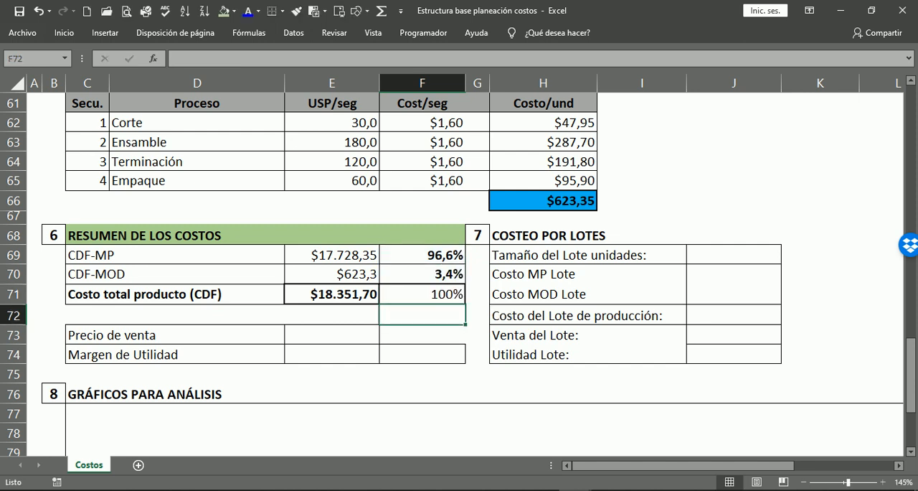
left_click(454, 295)
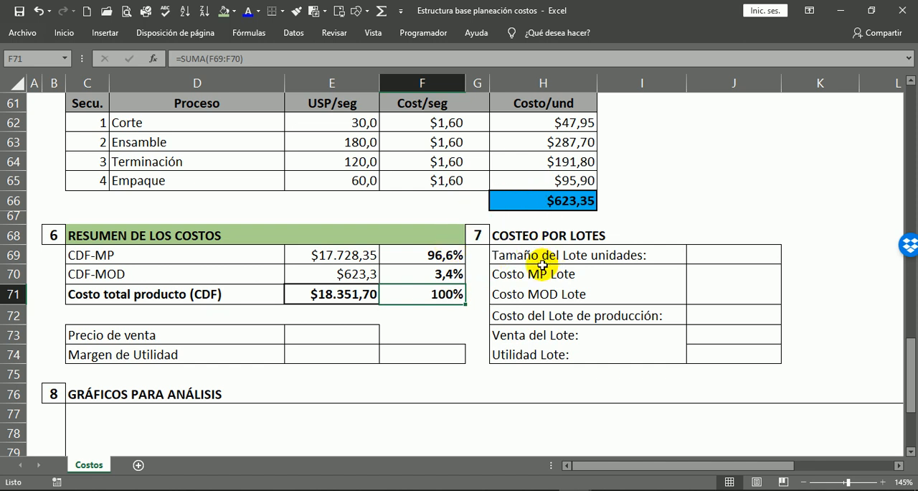
Fill the CDF-MOD percentage cell F70 with the same light blue as the labour cost total in H66.
left_click(435, 253)
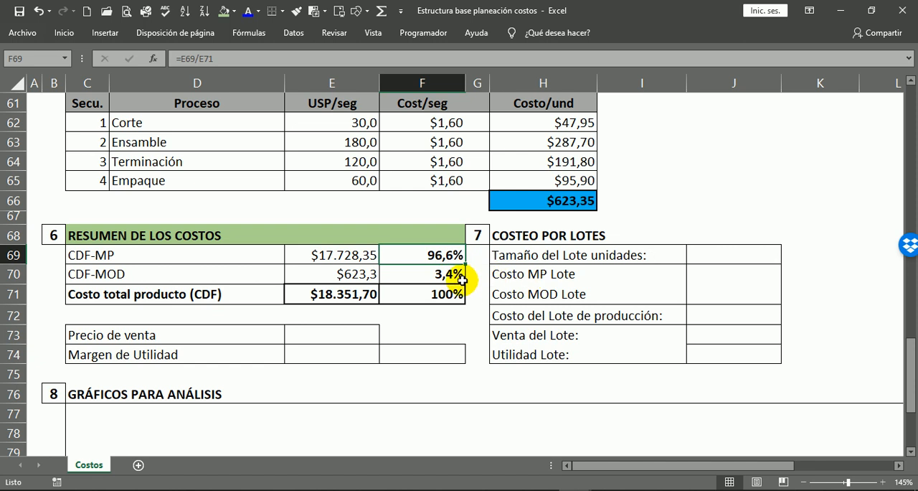
left_click(430, 270)
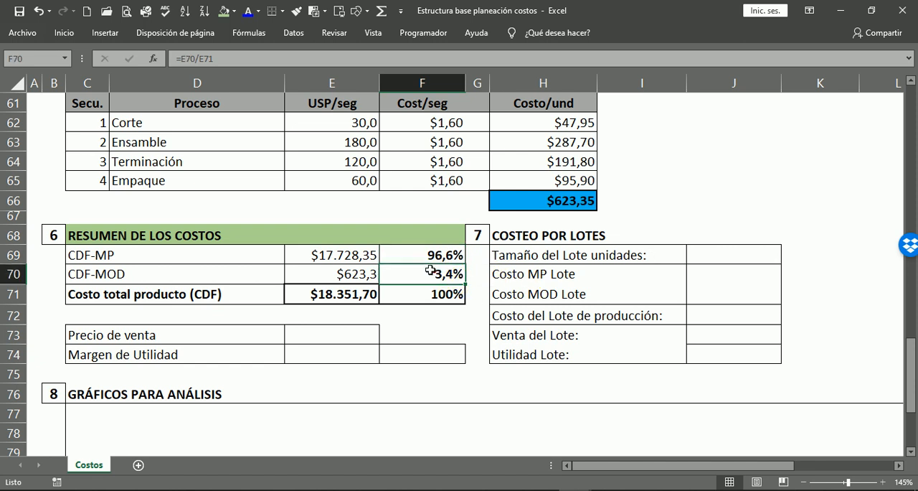
left_click(236, 12)
left_click(289, 119)
left_click(439, 293)
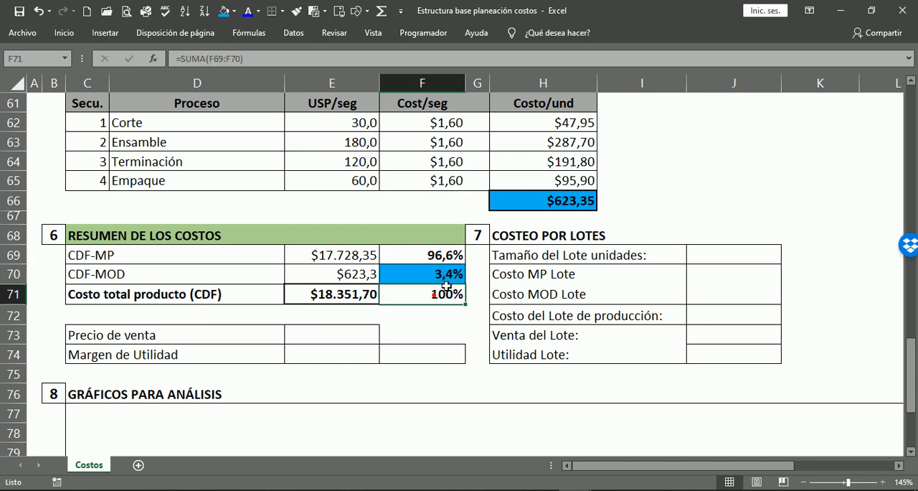
left_click(564, 199)
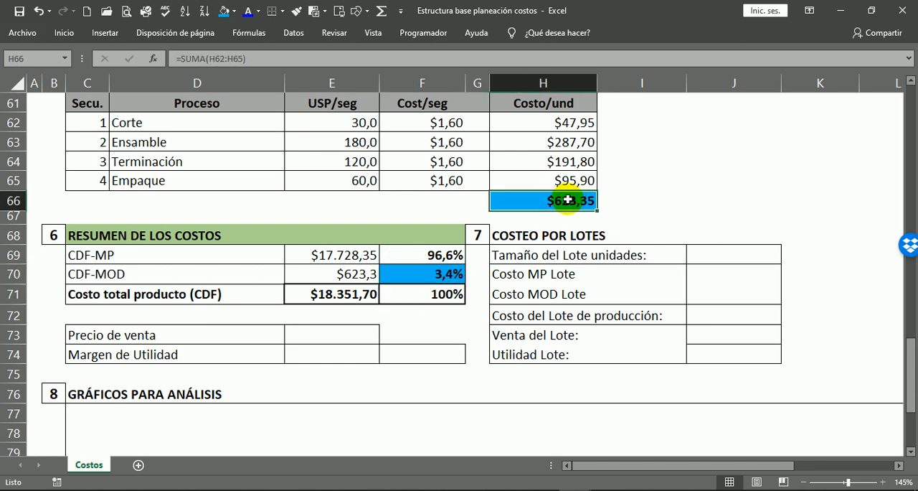
left_click(319, 273)
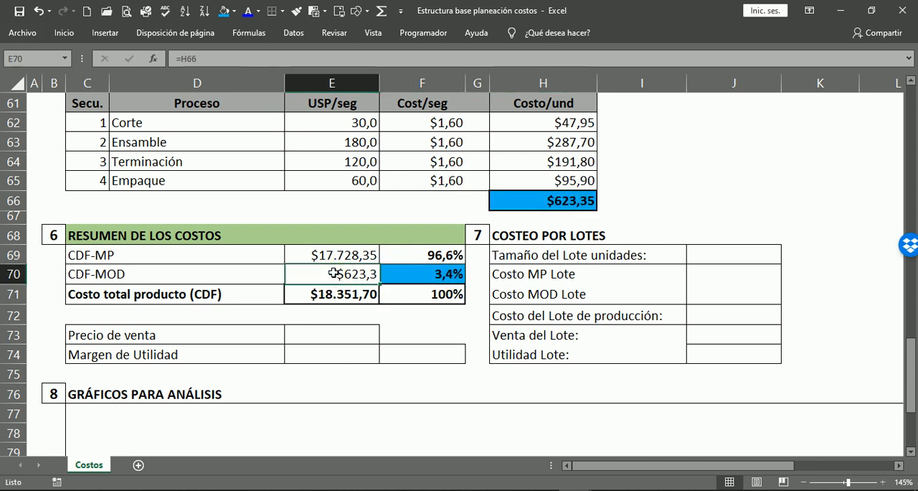
left_click(428, 269)
Fill the CDF-MP percentage cell F69 with the same orange as the raw-material cost total in J57.
left_click(434, 253)
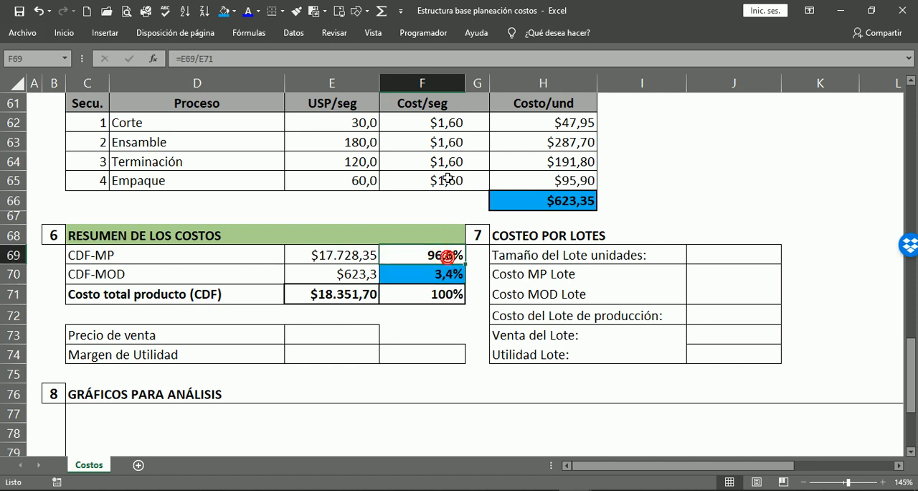
left_click(235, 13)
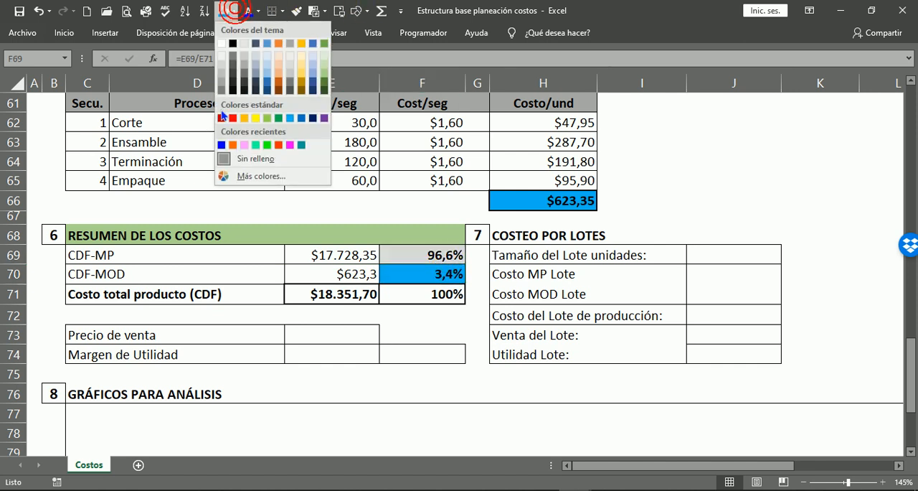
left_click(234, 147)
left_click(775, 163)
scroll(778, 179, "up", 3)
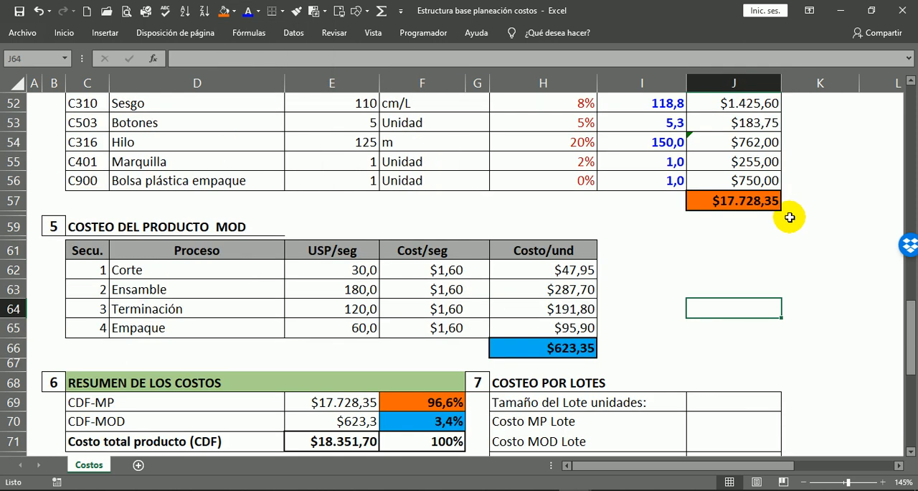
left_click(760, 204)
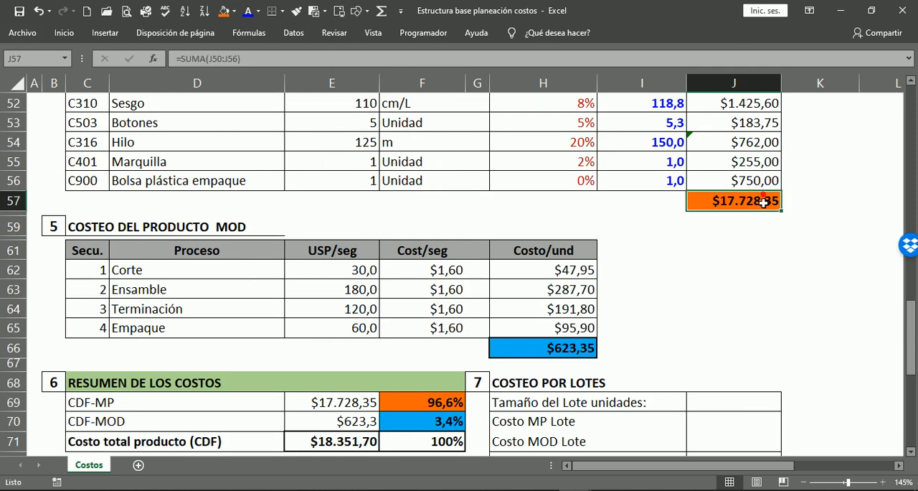
left_click(426, 396)
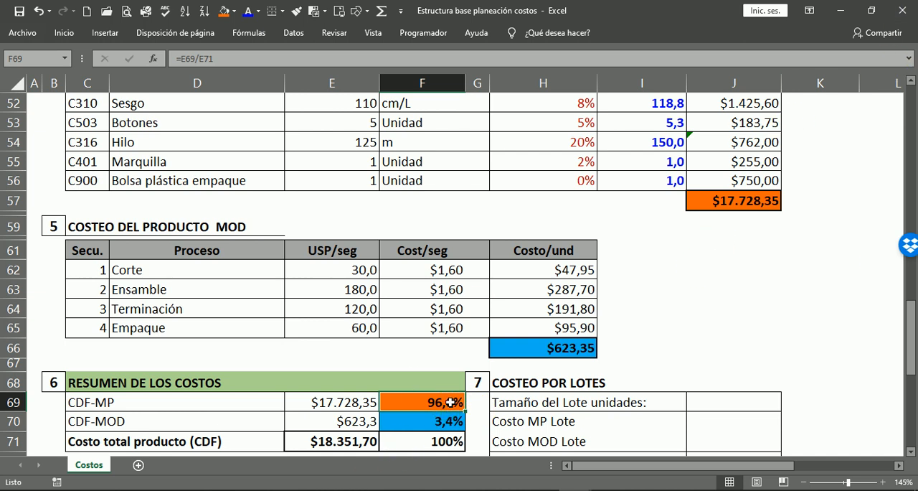
scroll(666, 301, "down", 3)
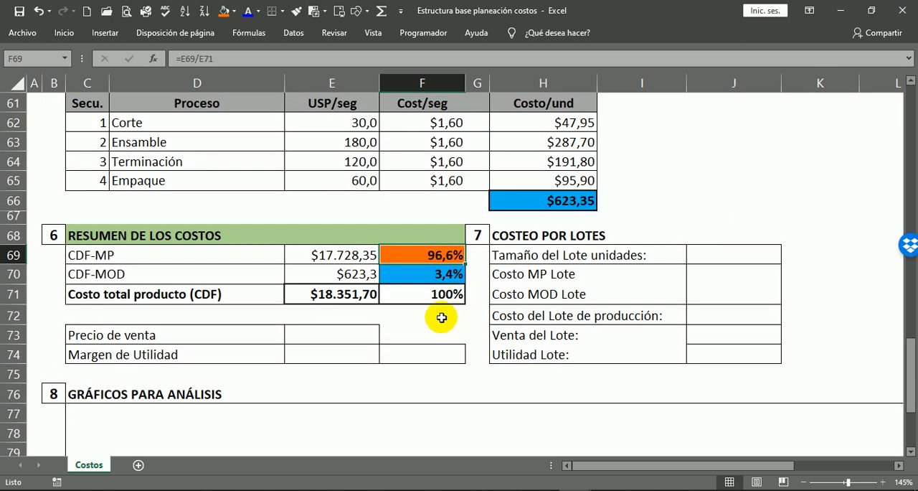
Select the empty cell E73 beside the Precio de venta label, below the cost summary.
scroll(250, 414, "down", 1)
left_click(117, 275)
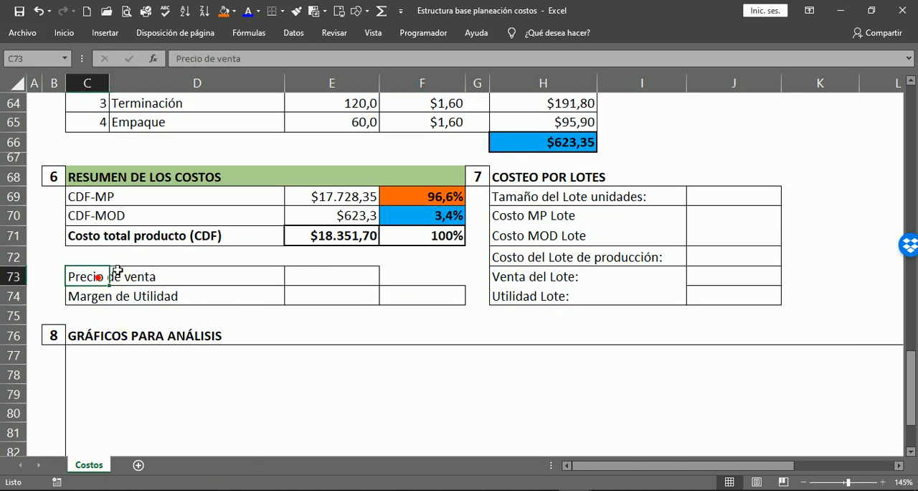
left_click(349, 276)
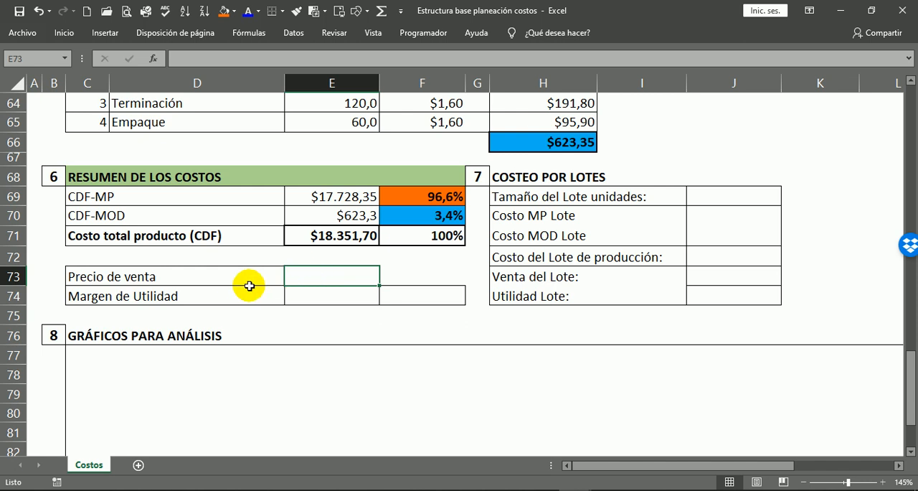
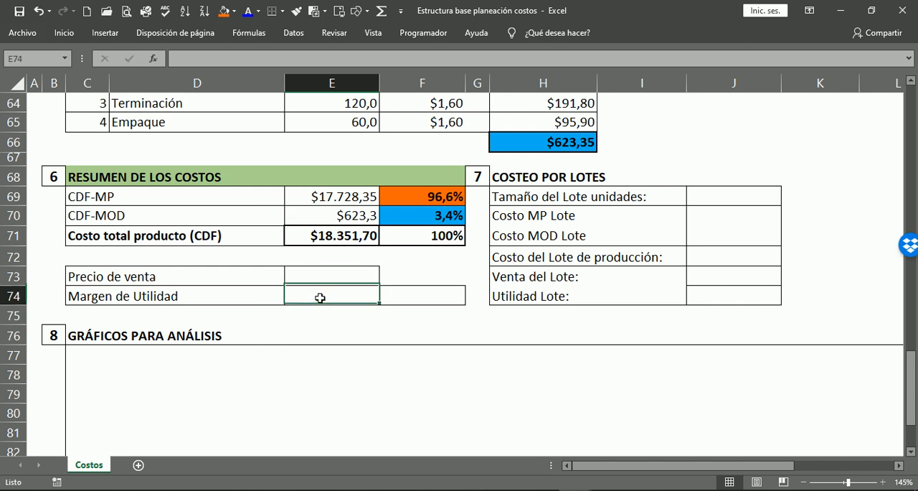
Enter 27500 as the sale price in E73, beside the Precio de venta label.
left_click(352, 272)
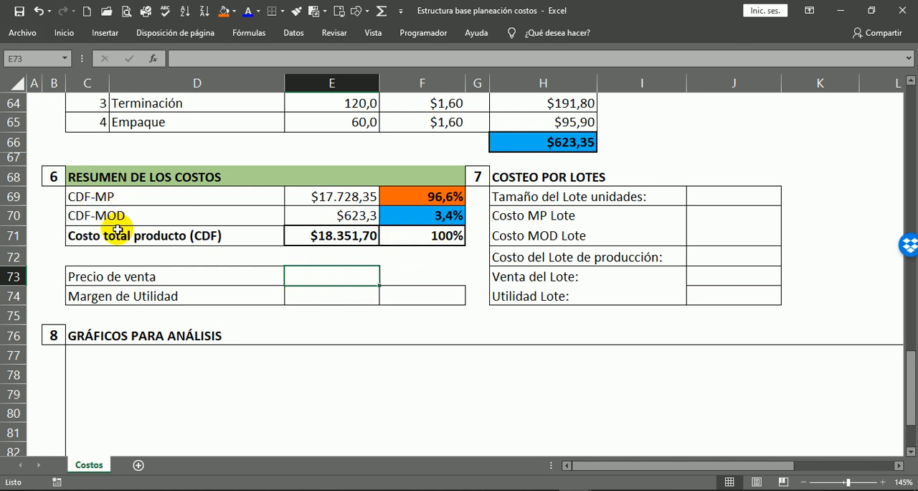
left_click(337, 195)
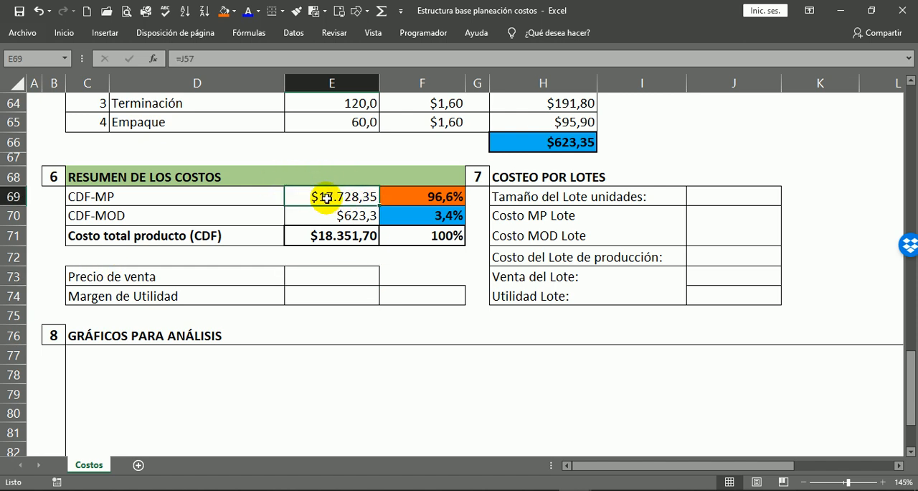
left_click(349, 216)
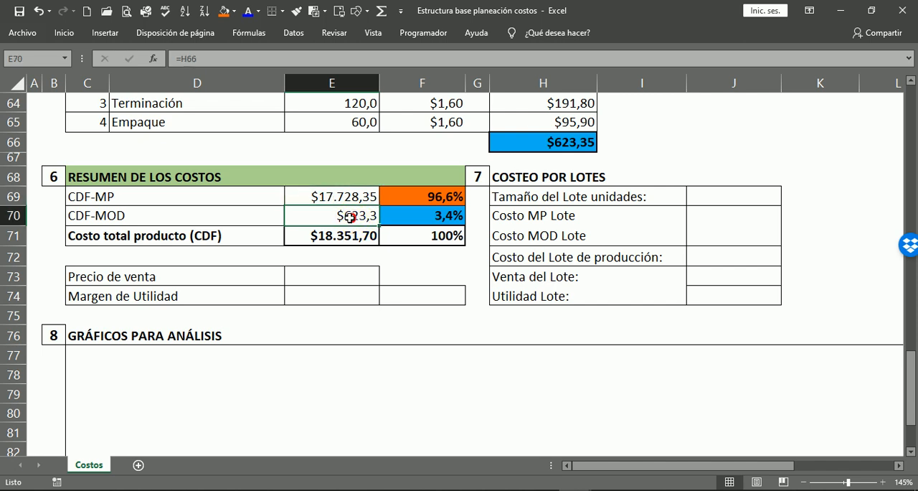
left_click(343, 238)
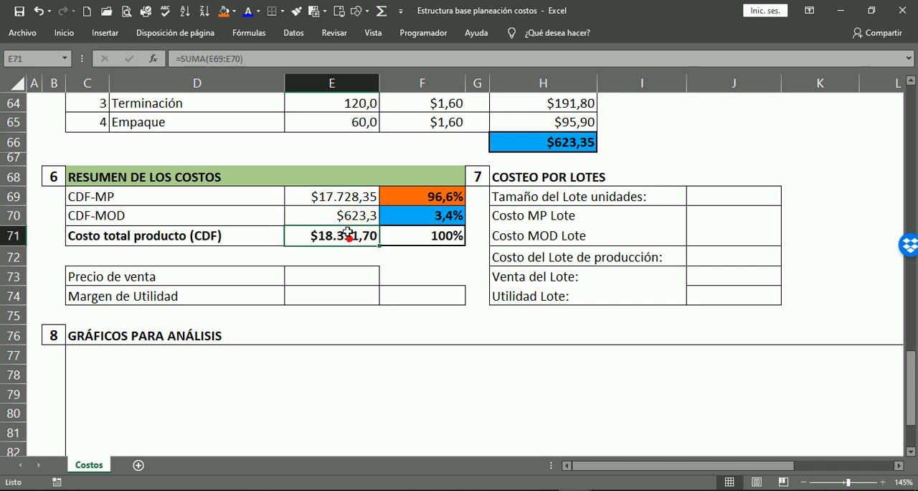
left_click(327, 298)
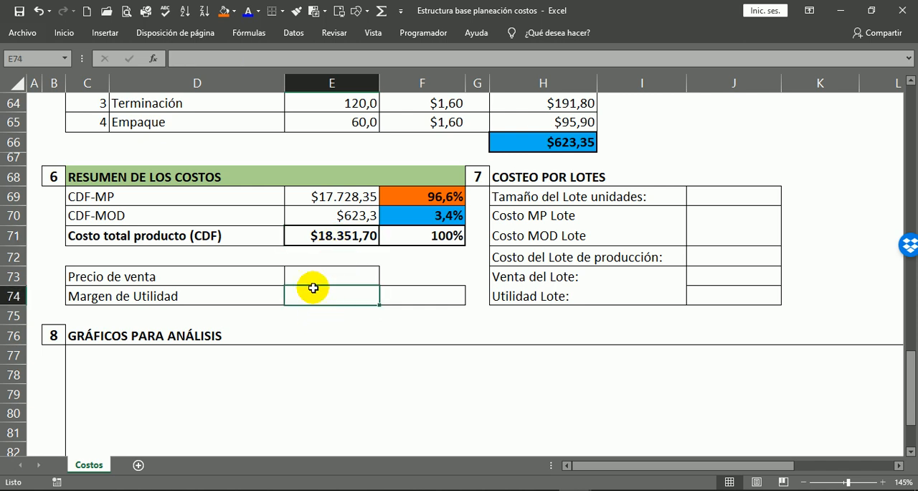
left_click(318, 270)
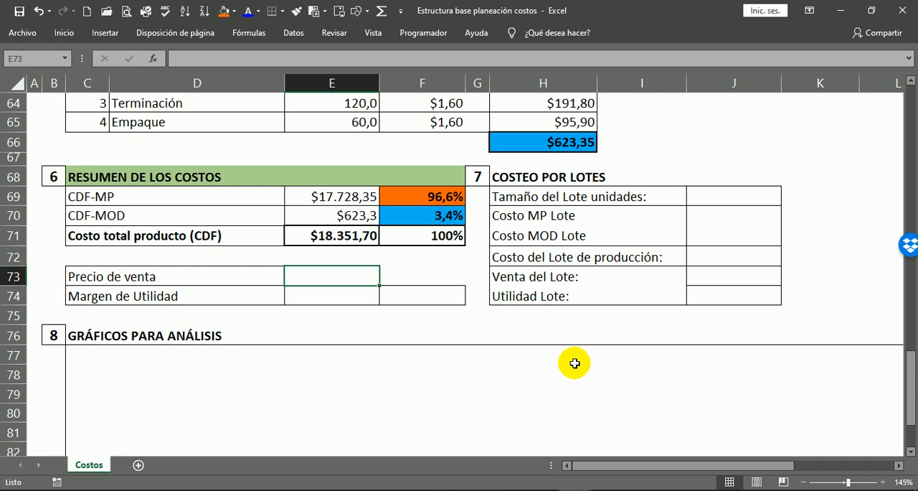
type("27500")
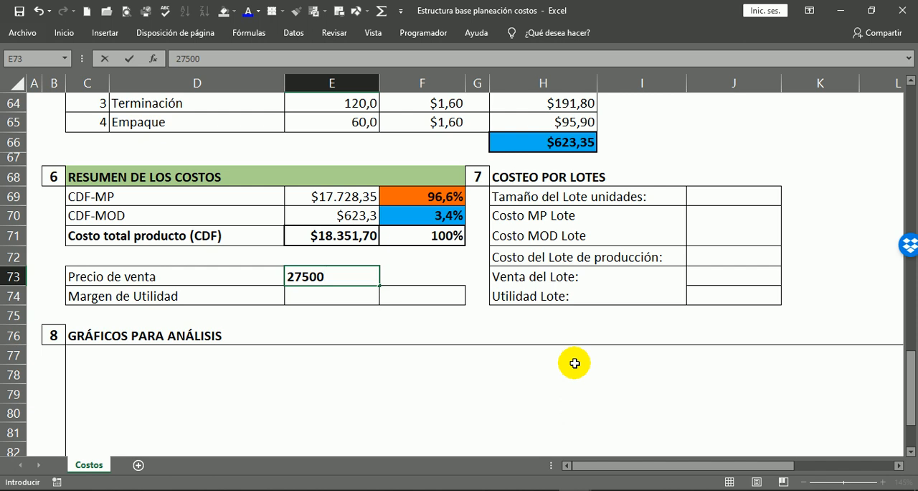
key("Return")
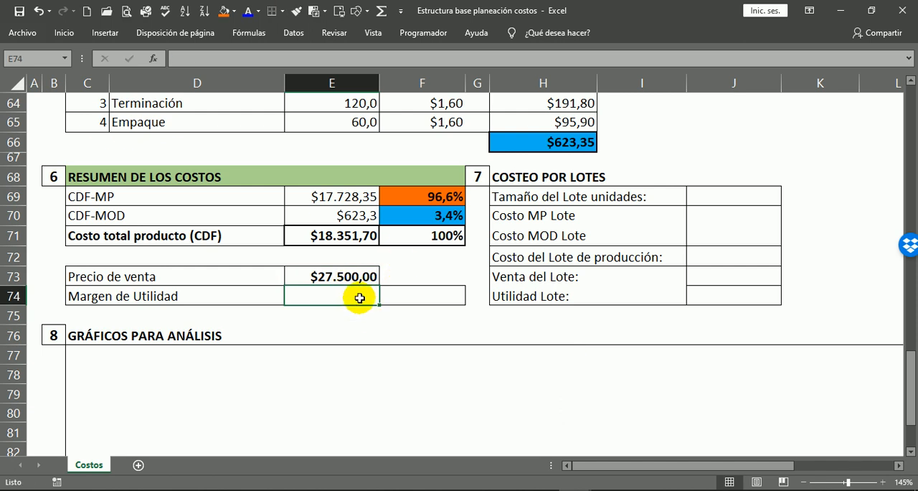
Calculate the profit margin in E74 as sale price minus total product cost with =E73-E71.
type("=")
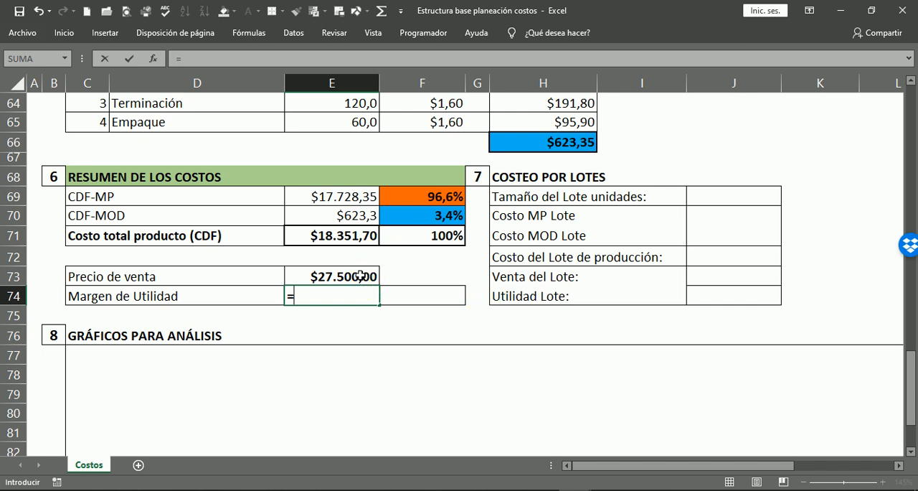
left_click(361, 276)
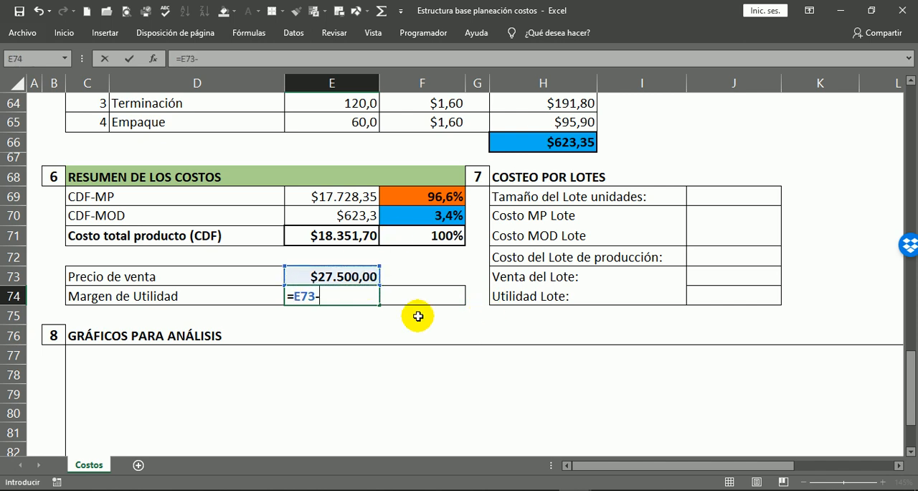
type("-")
left_click(344, 231)
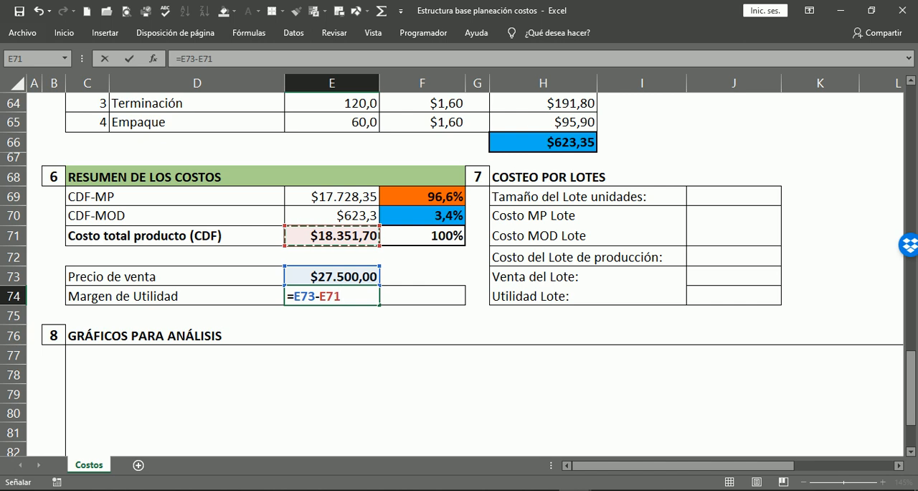
key("Return")
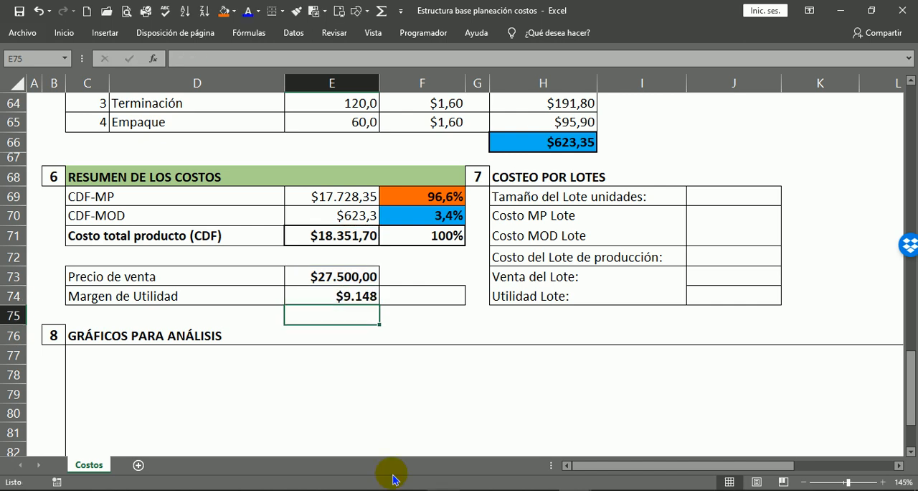
left_click(82, 296)
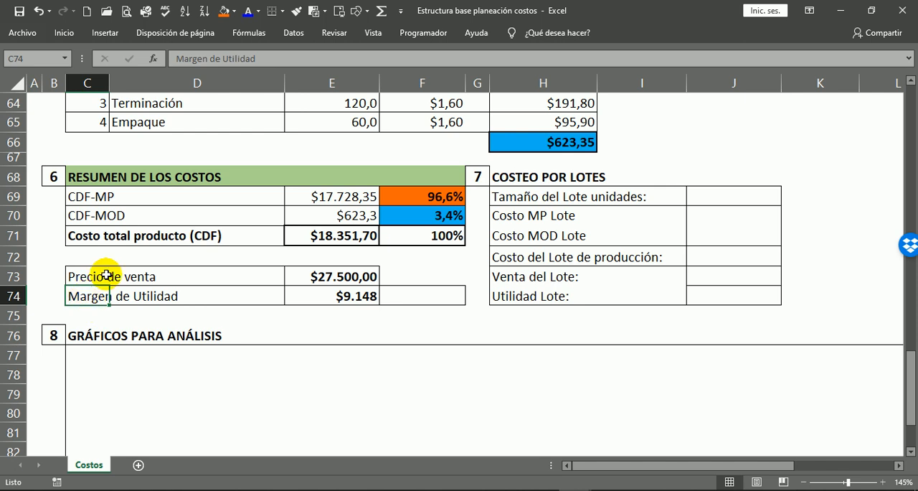
left_click(329, 296)
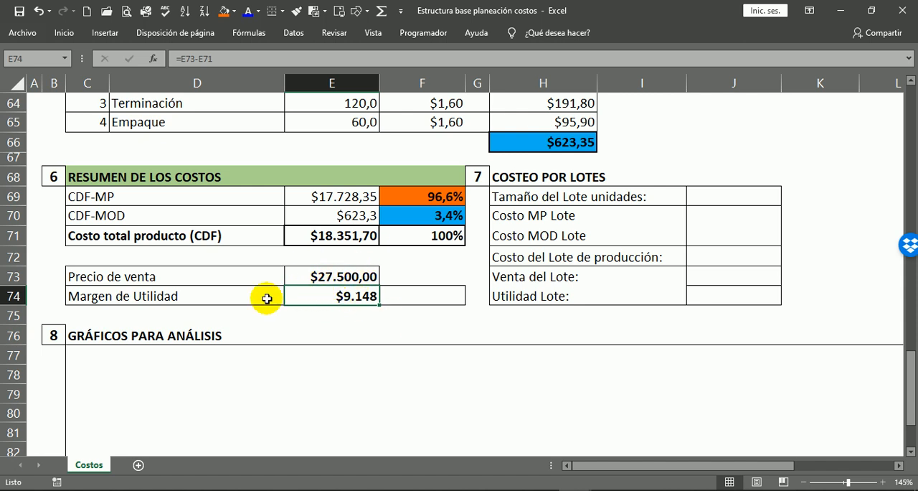
left_click(74, 296)
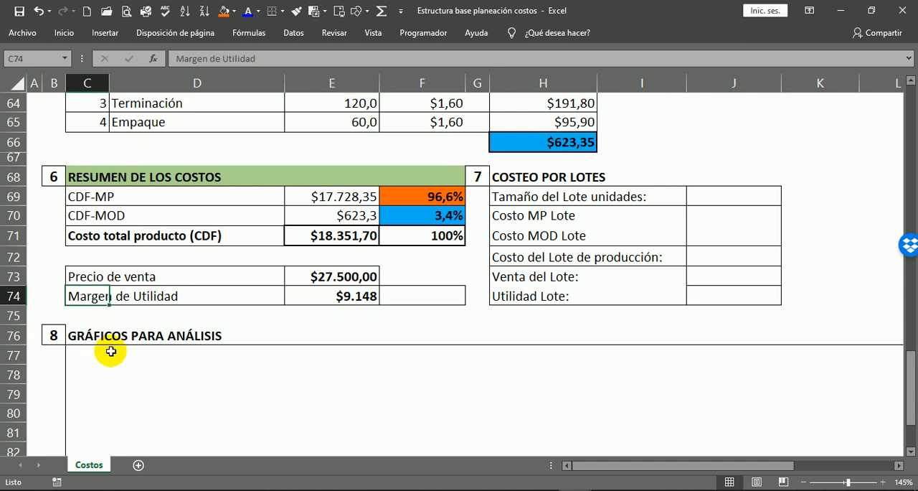
Fill the sale price cell E73 with light gold.
left_click(349, 276)
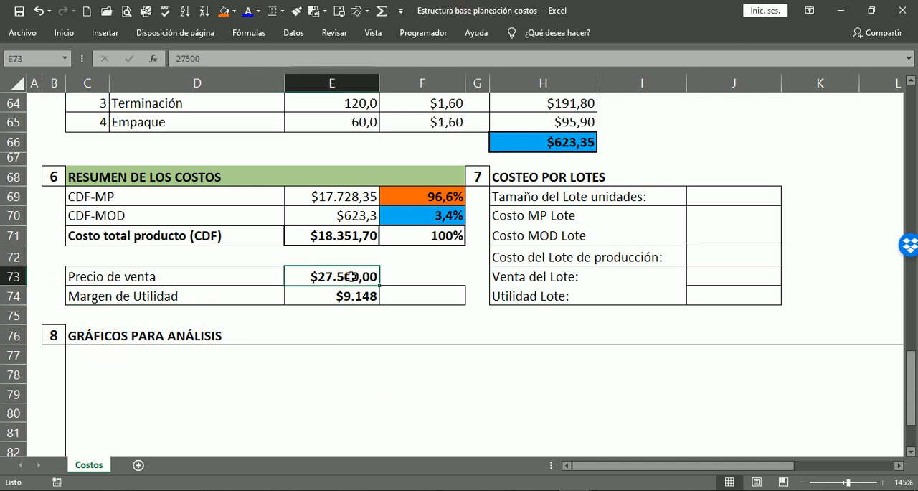
left_click(236, 11)
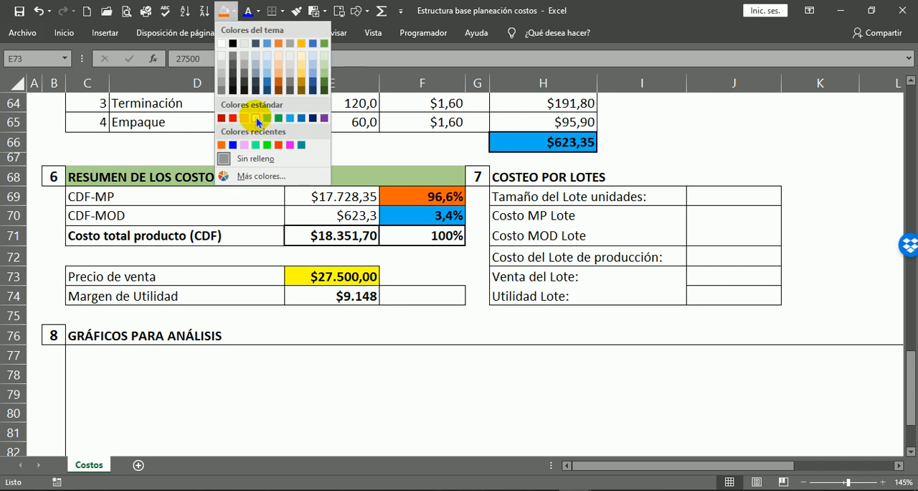
left_click(301, 62)
left_click(424, 273)
left_click(405, 334)
Fill the profit margin cell E74 with the light pink from the recent colours.
left_click(315, 295)
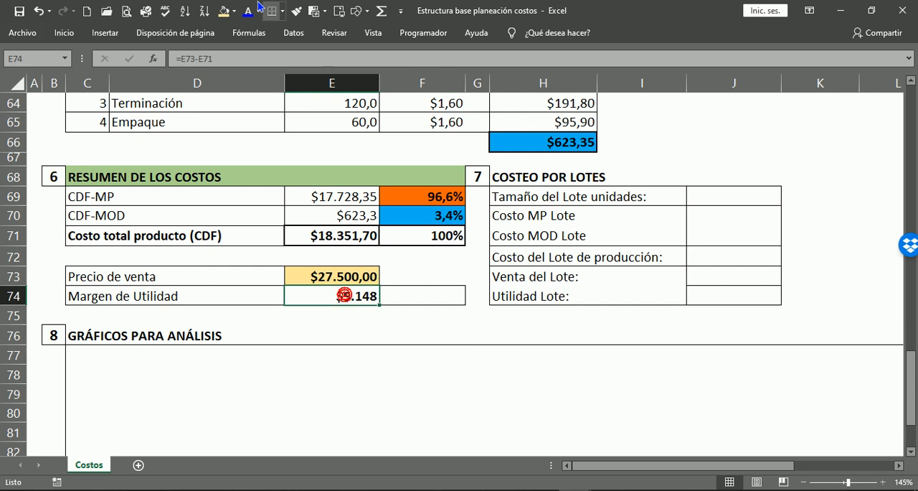
left_click(234, 11)
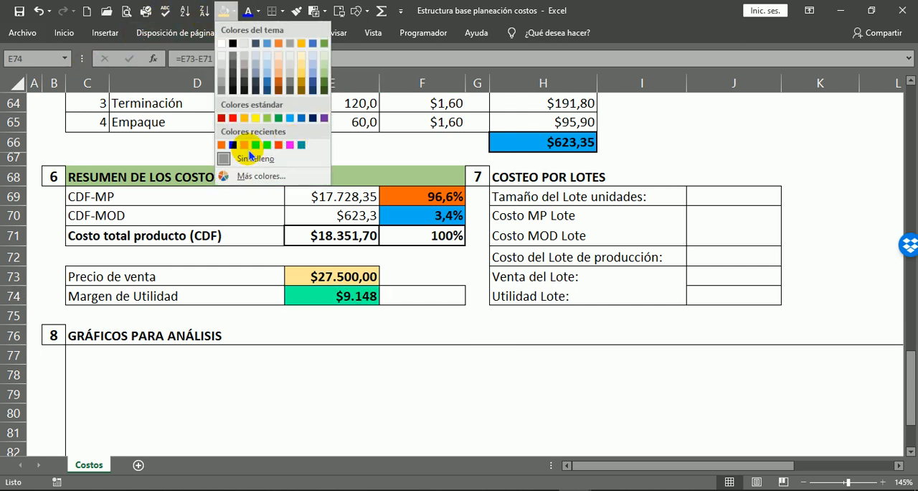
left_click(244, 145)
left_click(375, 333)
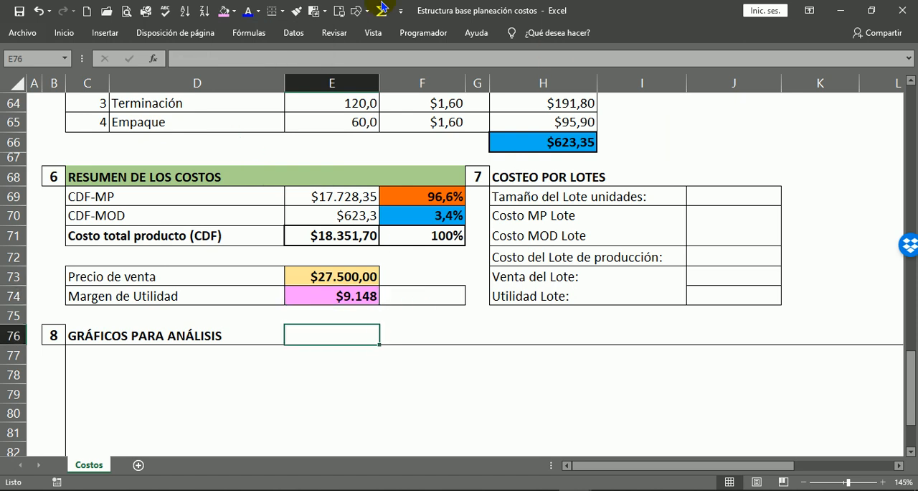
Calculate the profit margin as a share of the sale price in F74 with =E74/E73.
left_click(412, 291)
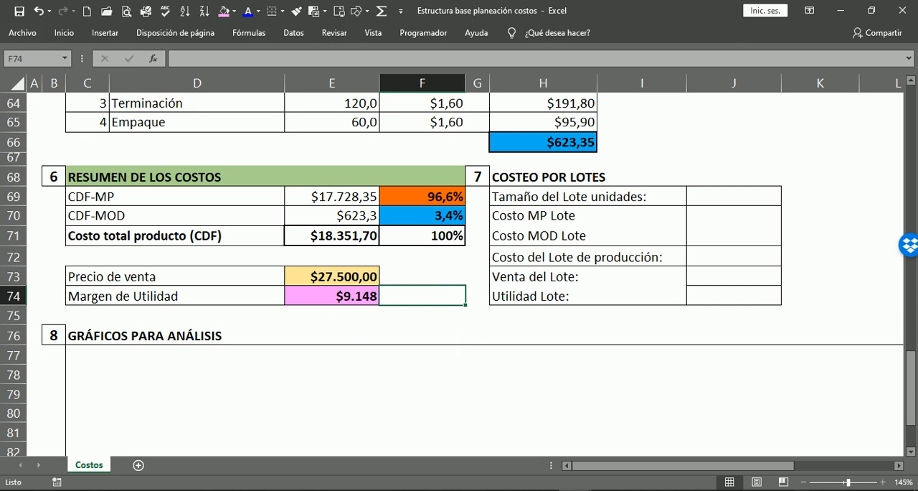
type("=")
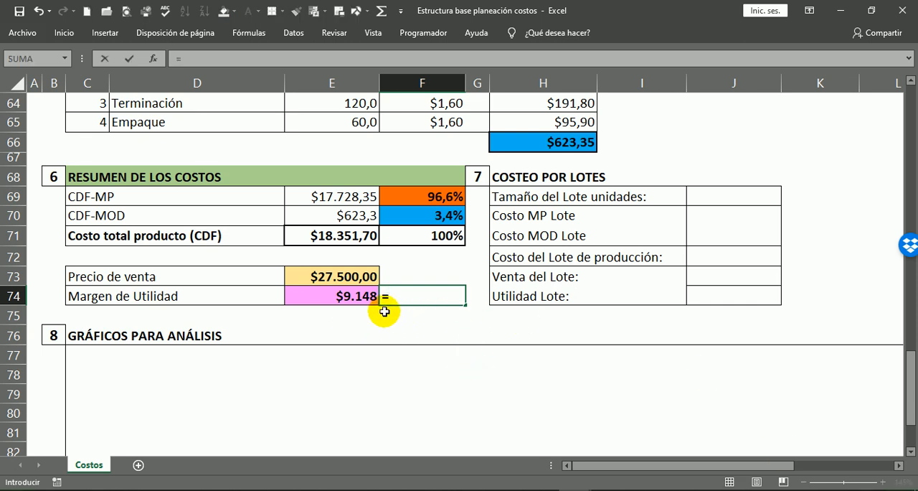
left_click(354, 299)
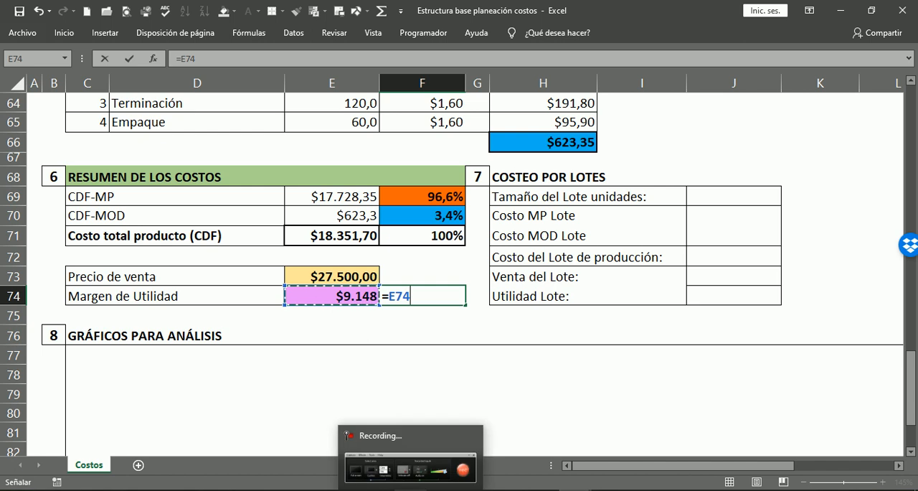
type("/")
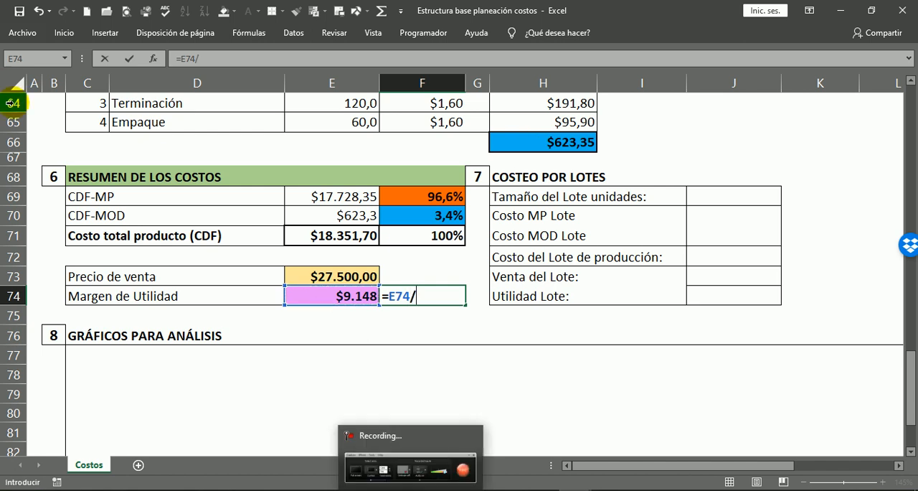
left_click(335, 277)
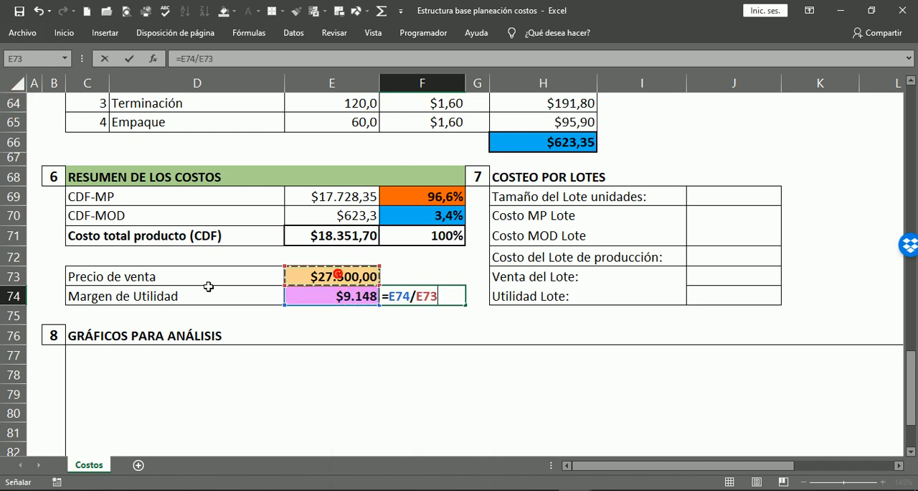
key("Return")
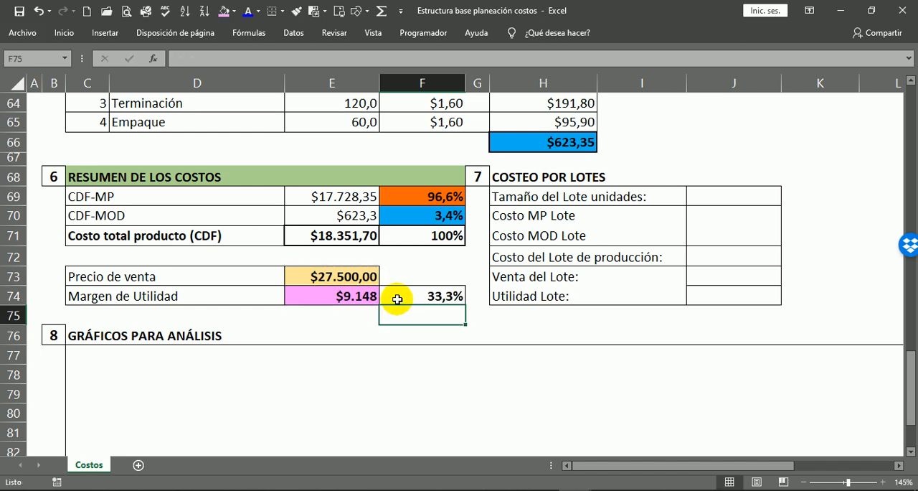
left_click(434, 299)
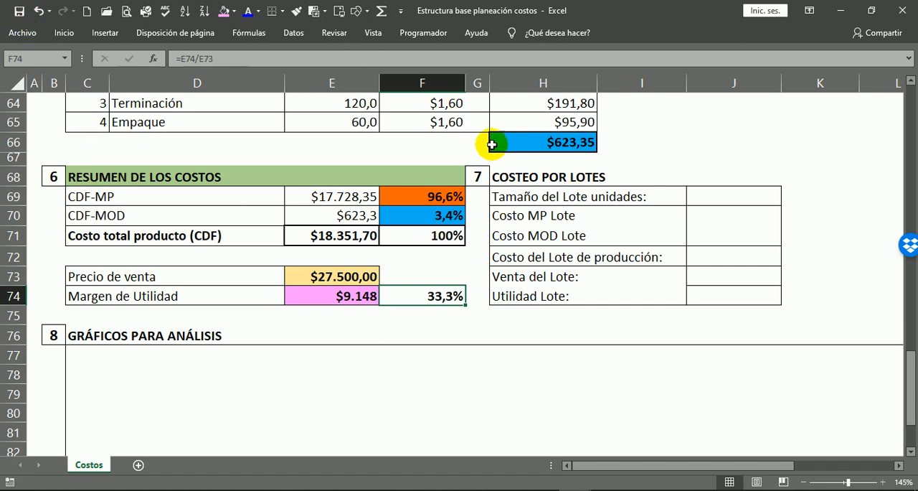
Fill the COSTEO POR LOTES heading row, H68:J68, with medium grey.
left_click(674, 255)
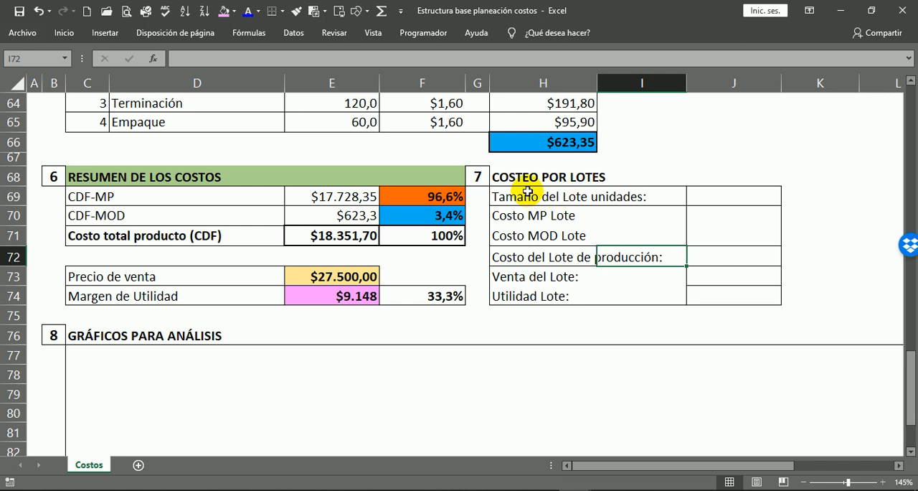
left_click_drag(502, 177, 759, 180)
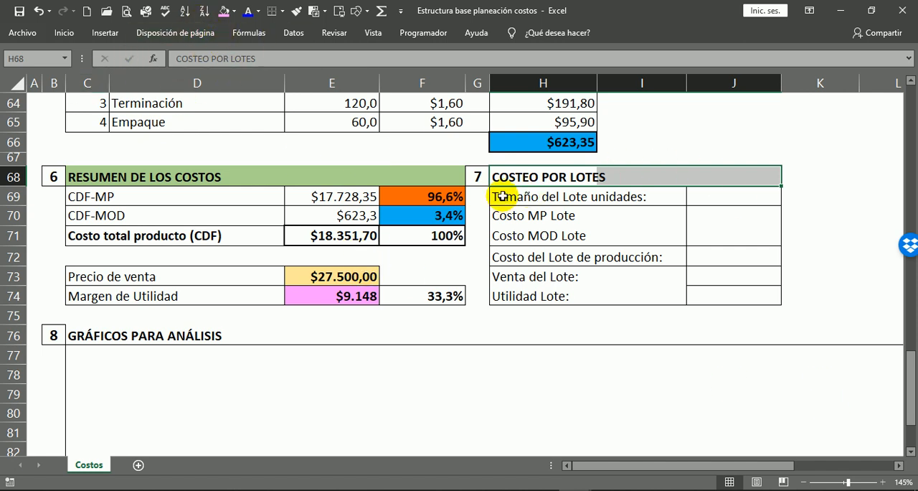
left_click(234, 12)
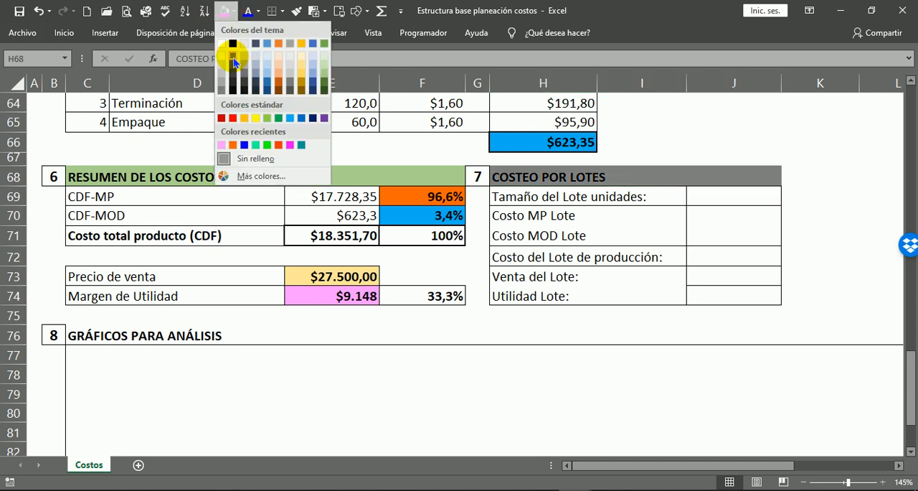
left_click(222, 87)
left_click(730, 231)
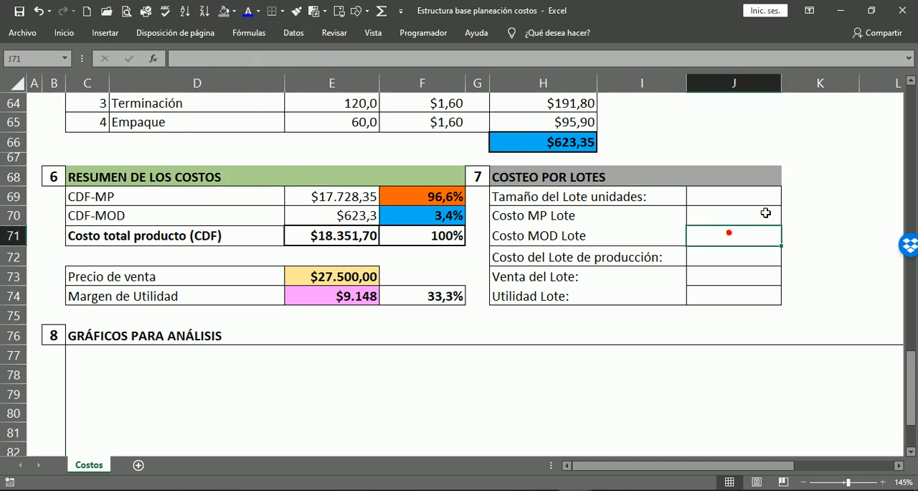
left_click(789, 201)
Enter a lot size of 1500 units in J69, beside Tamaño del Lote unidades, and reselect that cell.
left_click(744, 198)
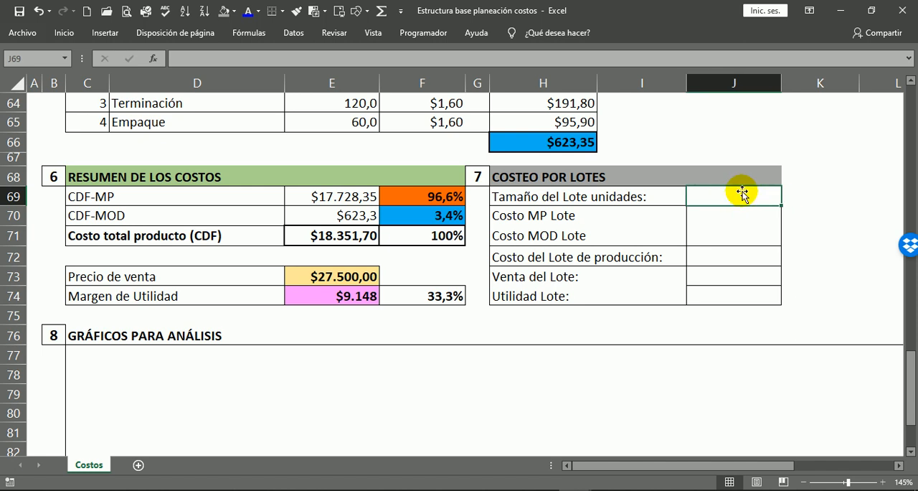
type("1")
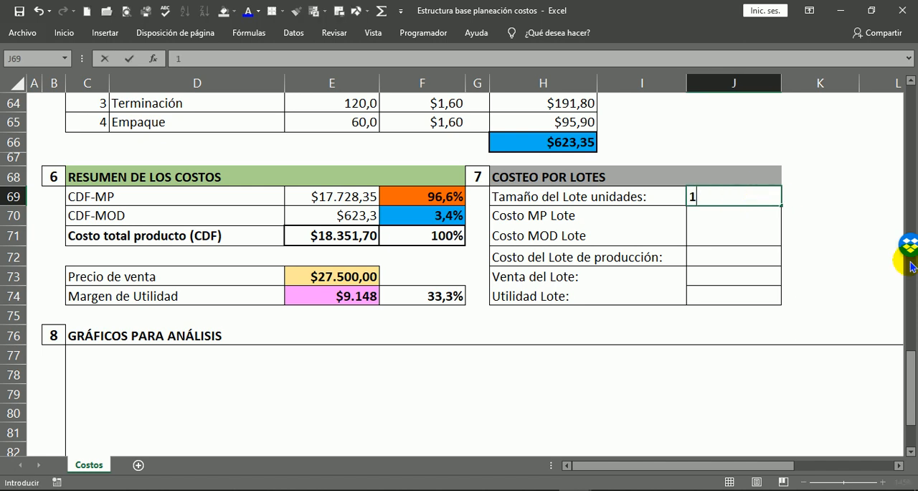
key("Return")
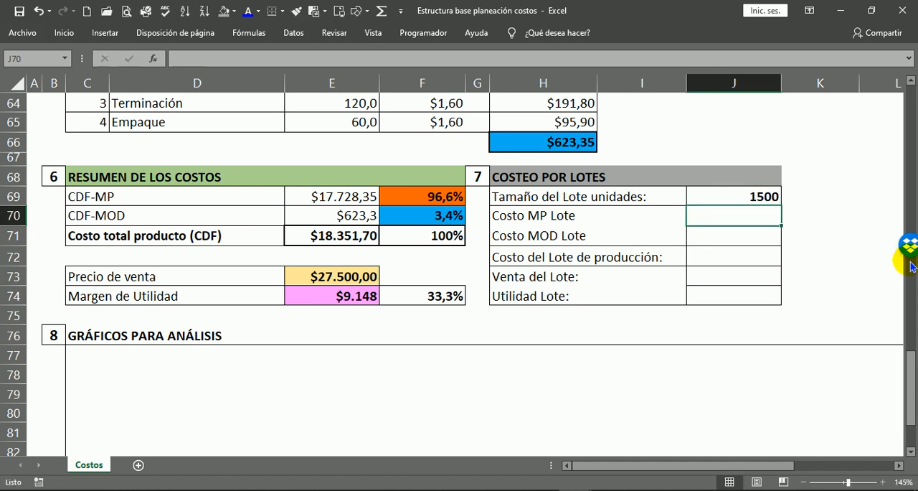
left_click(750, 197)
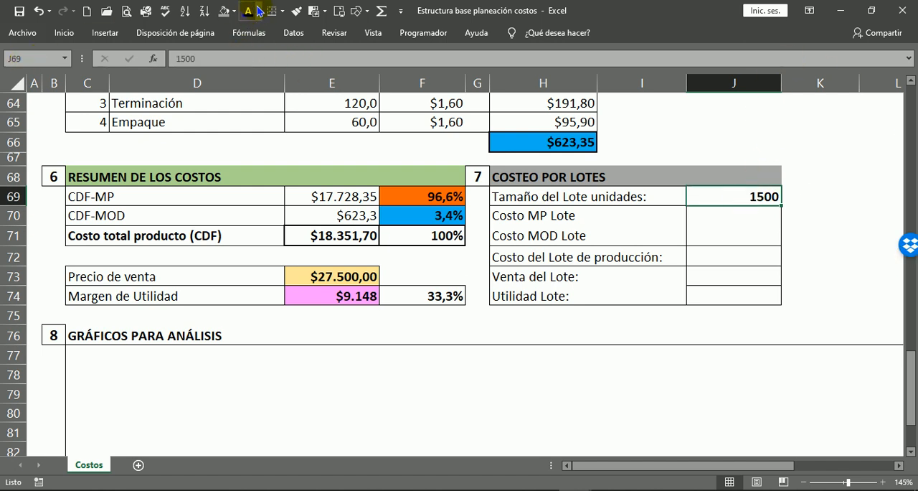
Fill the lot size cell J69 with the standard yellow colour.
left_click(237, 15)
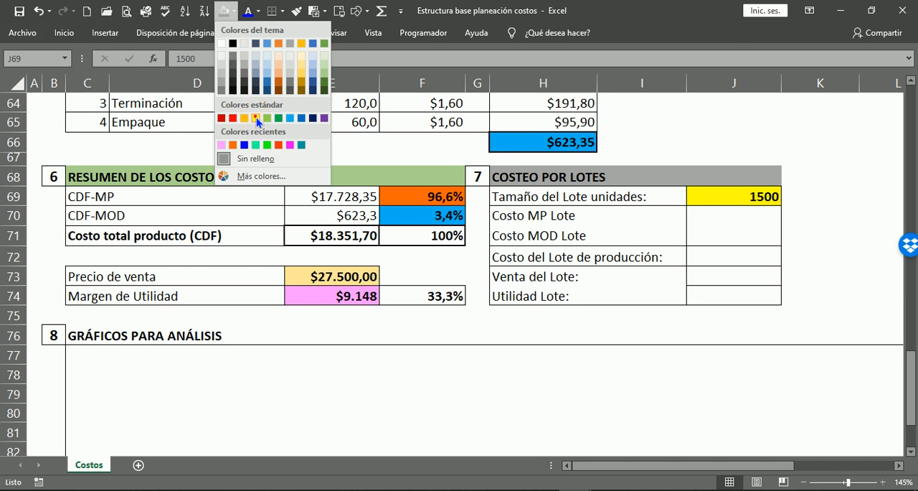
left_click(256, 117)
left_click(762, 252)
Link the Costo MP Lote cell J70 to the product's CDF-MP cost with =E69.
left_click(754, 215)
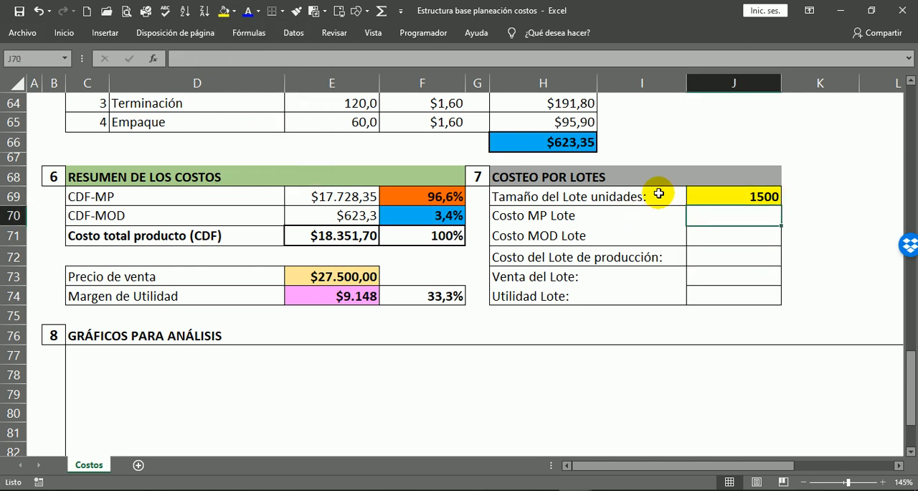
left_click(578, 228)
left_click(576, 237)
left_click(731, 233)
left_click(744, 218)
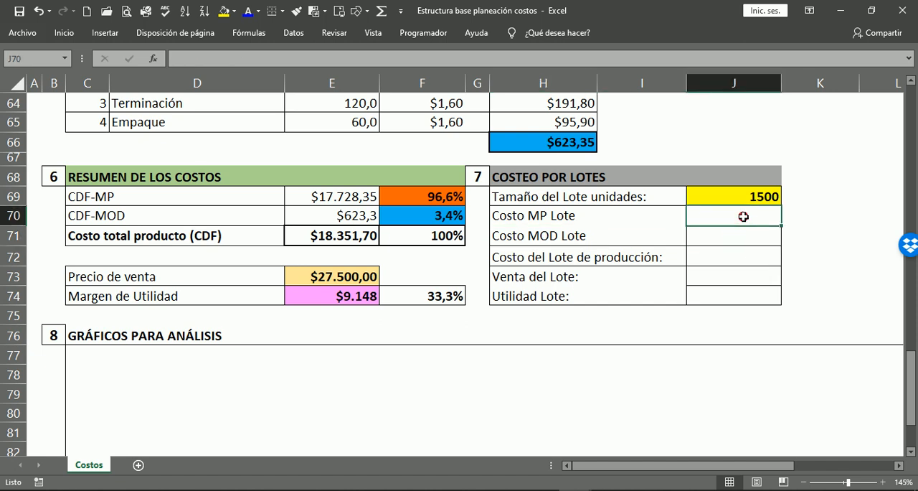
type("=")
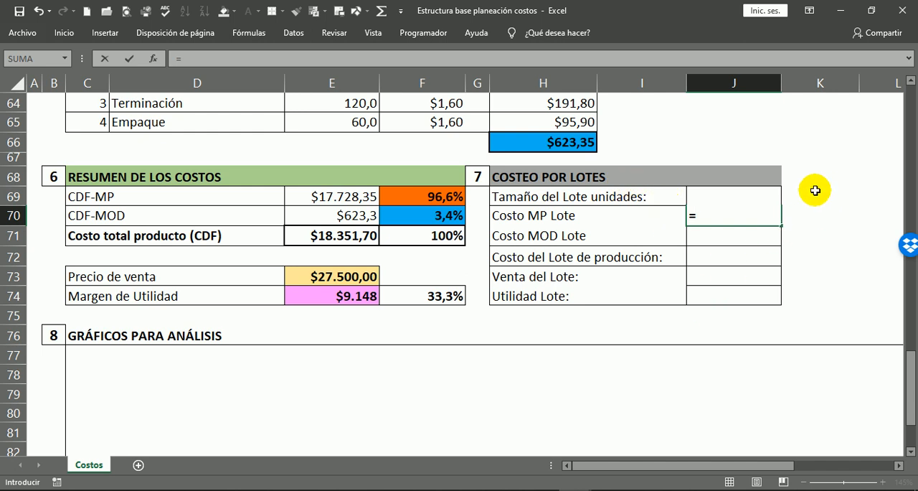
left_click(649, 198)
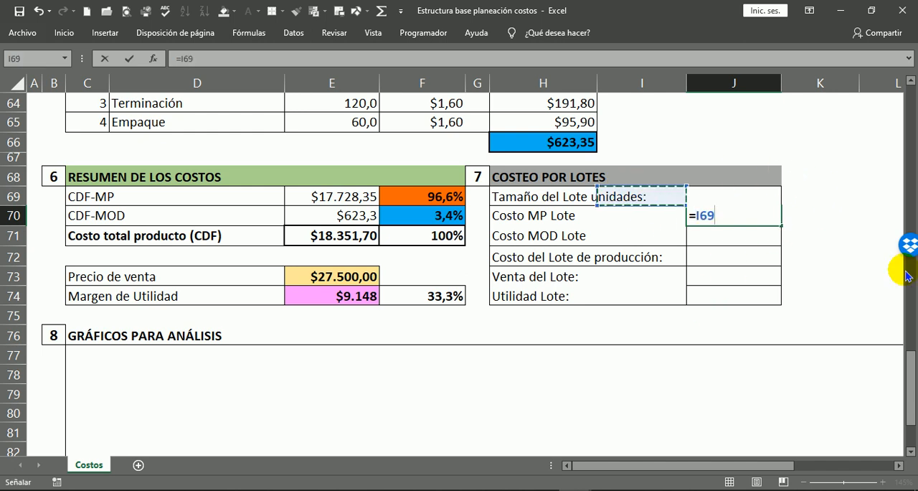
key("Right")
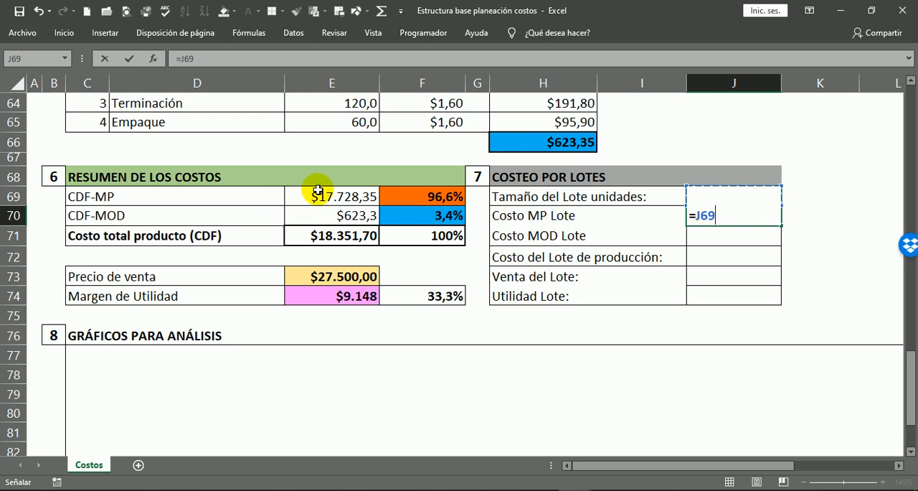
left_click(362, 202)
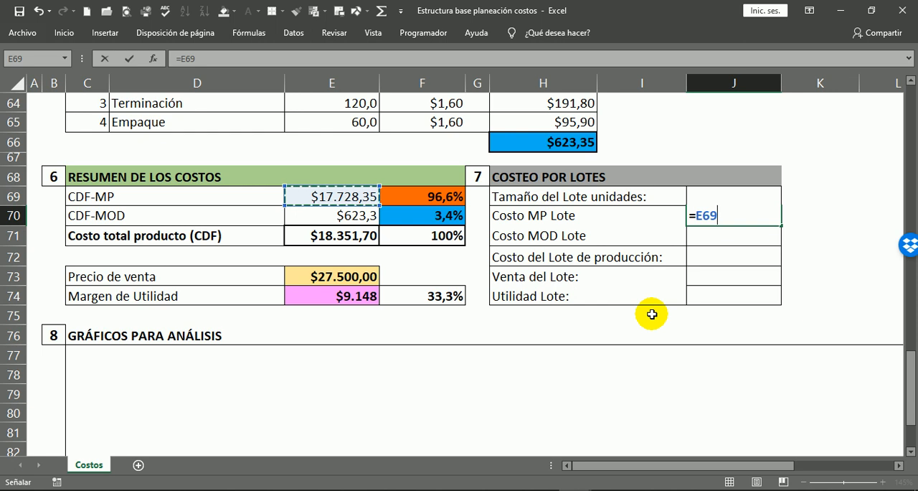
key("Return")
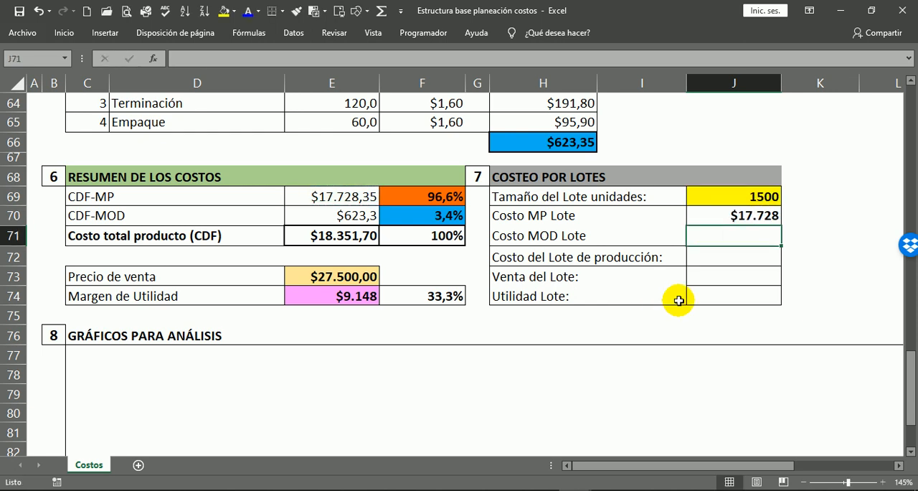
Extend the Costo MP Lote formula in J70 to =E69*J69 and check its cell references.
left_click(748, 218)
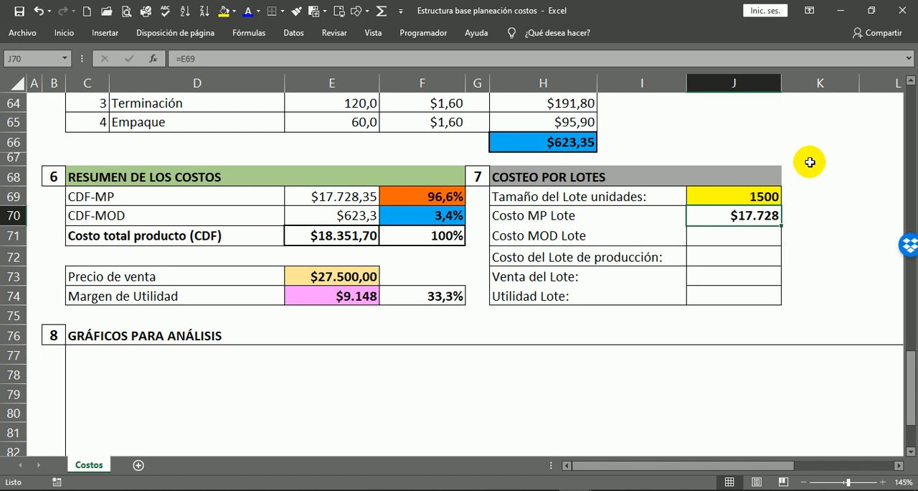
double_click(757, 218)
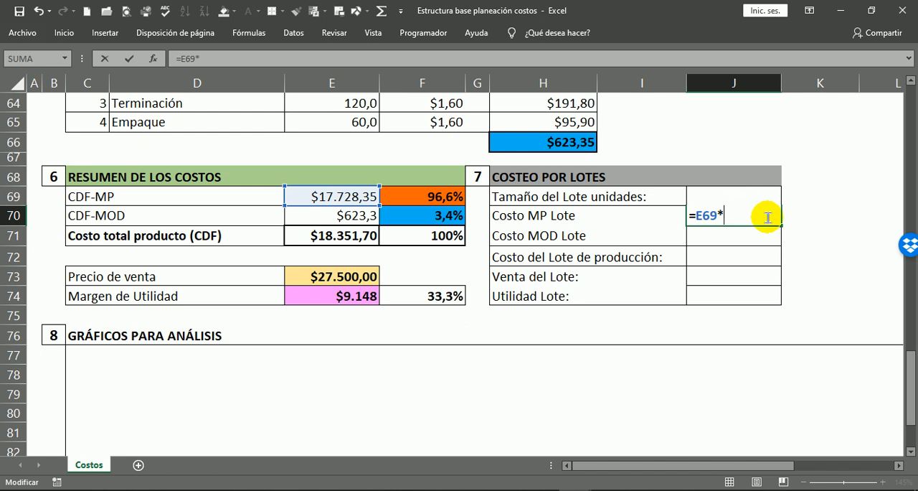
left_click(693, 174)
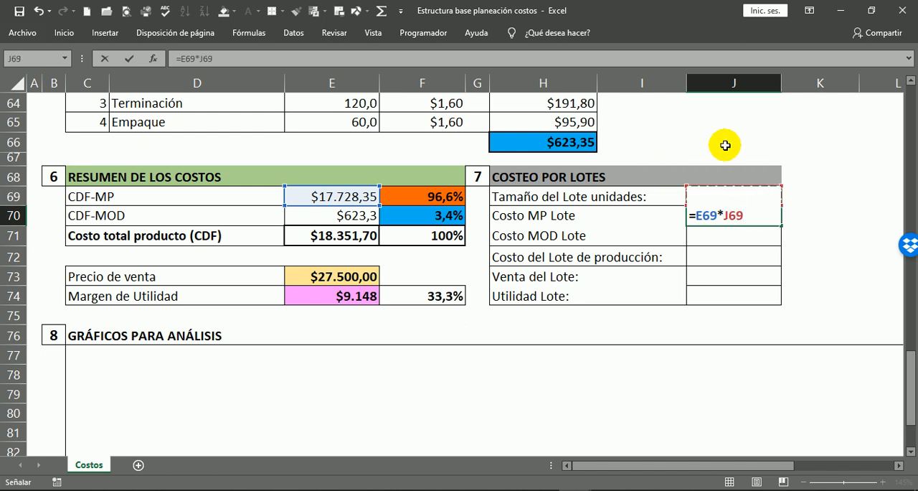
key("Return")
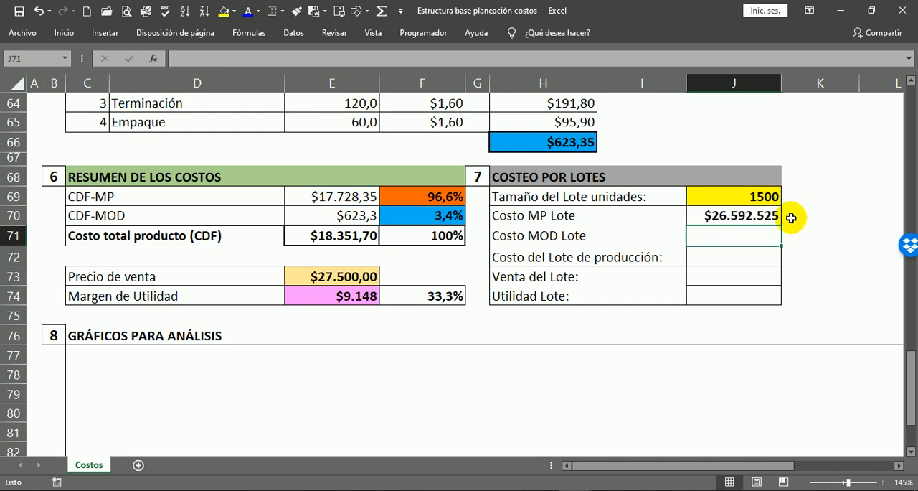
left_click(788, 216)
left_click(216, 59)
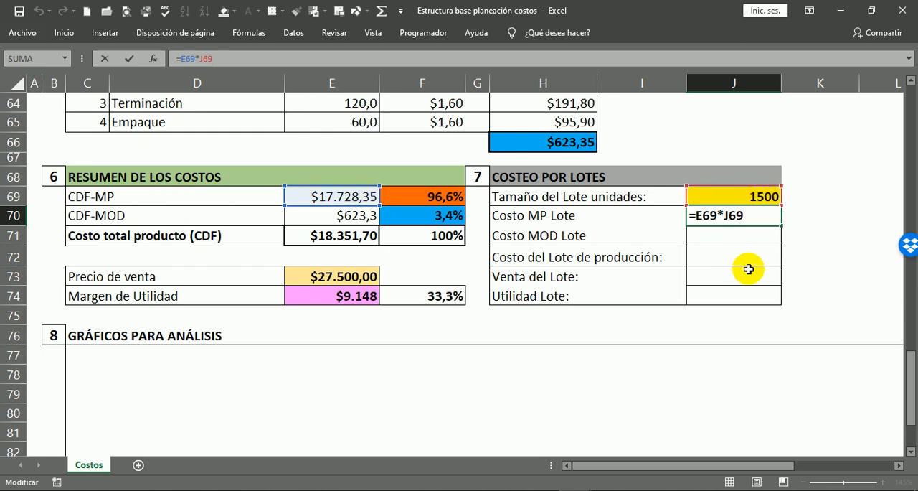
key("Return")
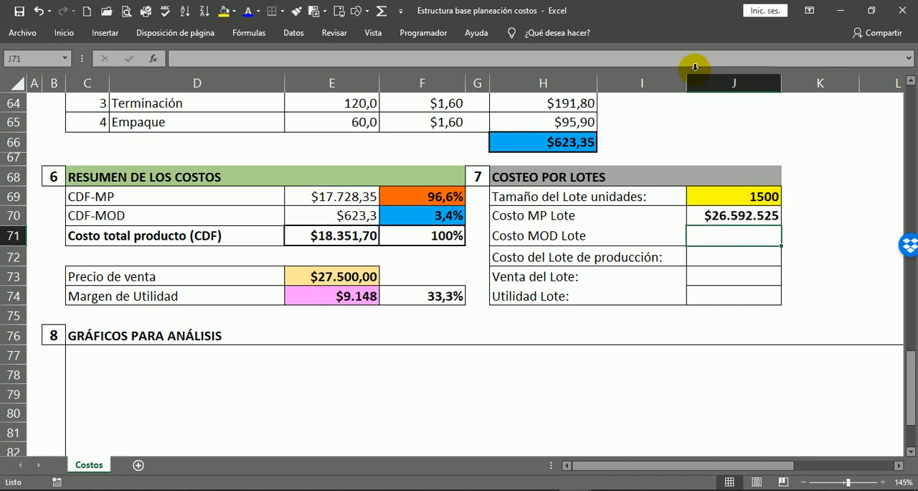
Calculate Costo MOD Lote in J71 by multiplying the CDF-MOD cost by the lot size with =E70*J69.
left_click(723, 208)
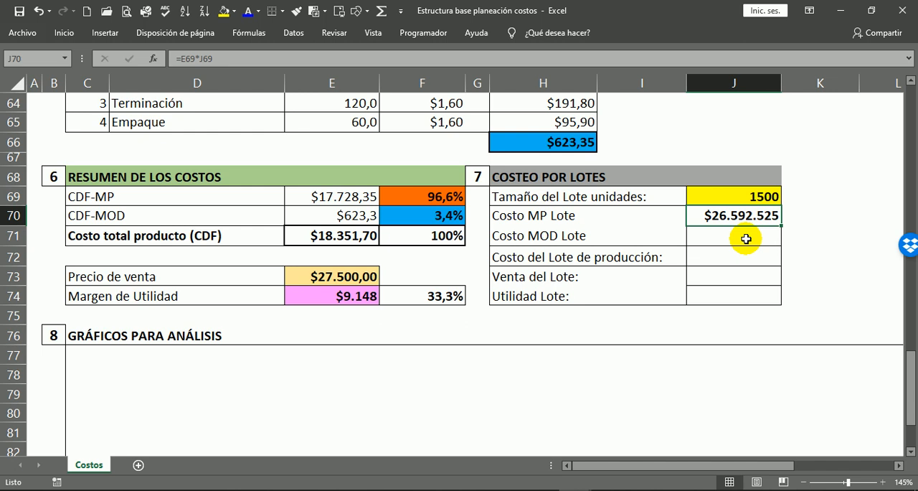
left_click(746, 239)
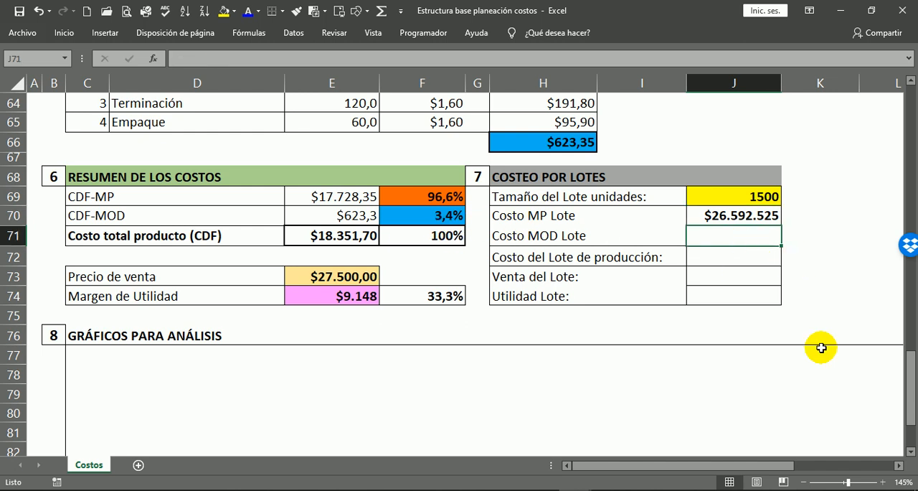
type("=")
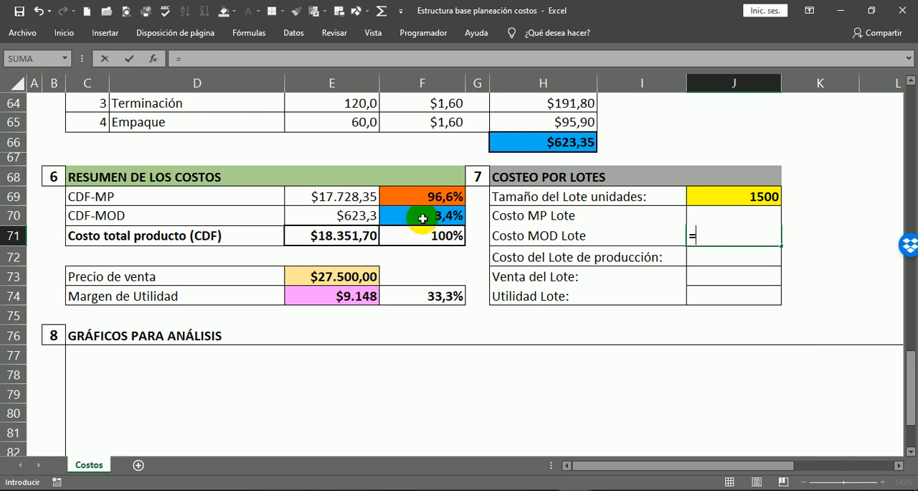
left_click(343, 216)
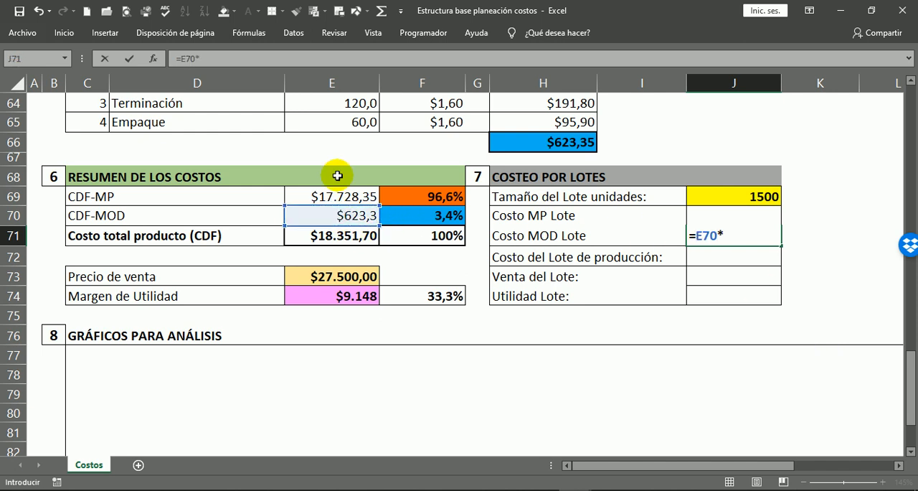
left_click(728, 193)
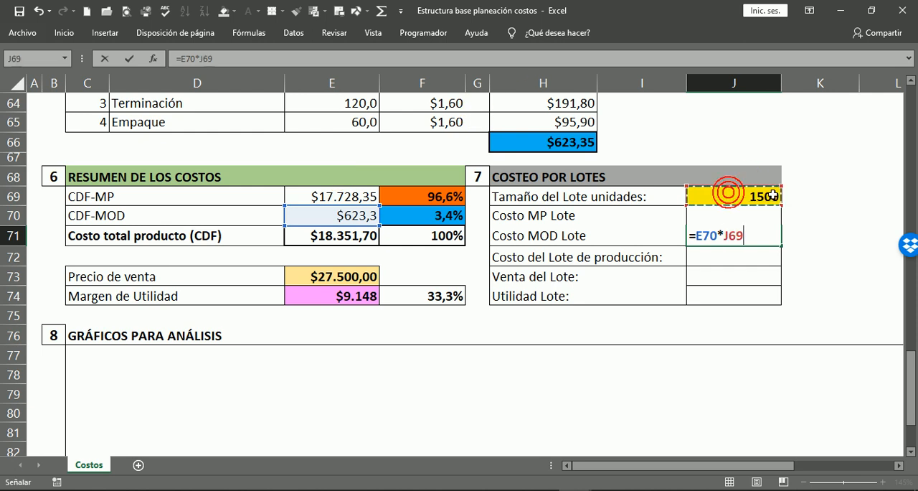
key("Return")
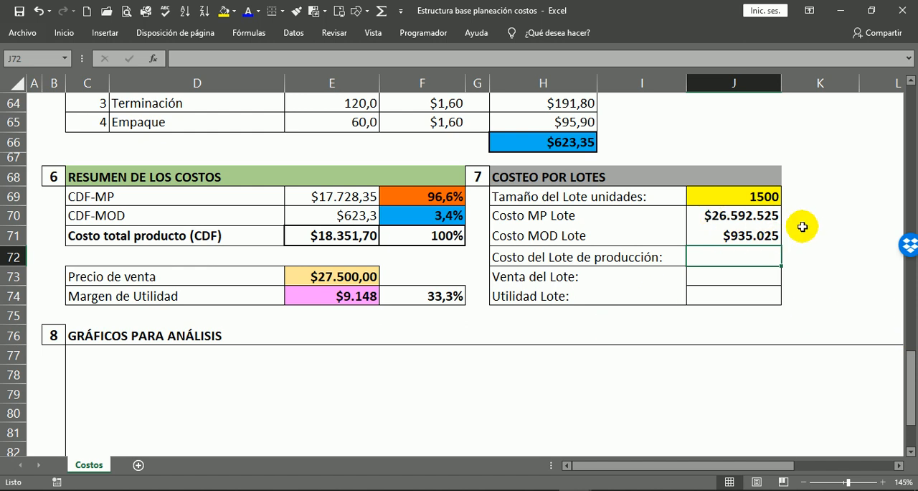
Fill J72, beside Costo del Lote de producción, with a light blue shade.
left_click(770, 233)
left_click(590, 273)
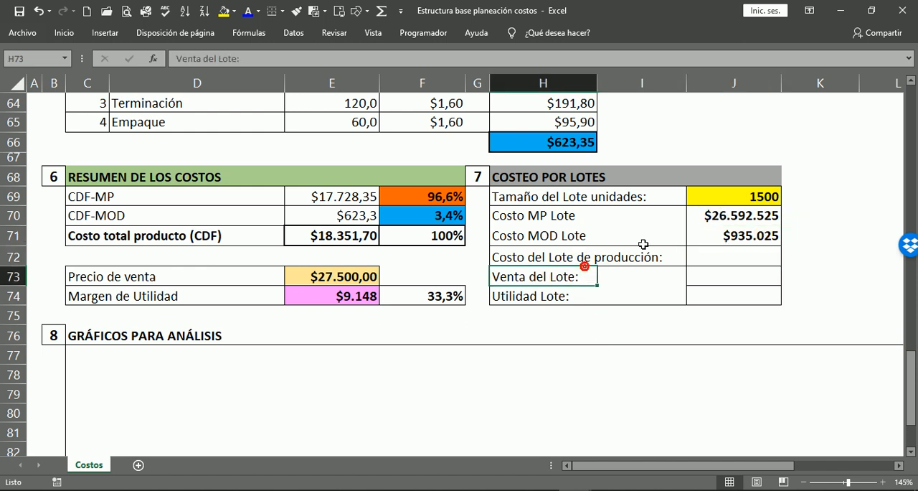
left_click(692, 257)
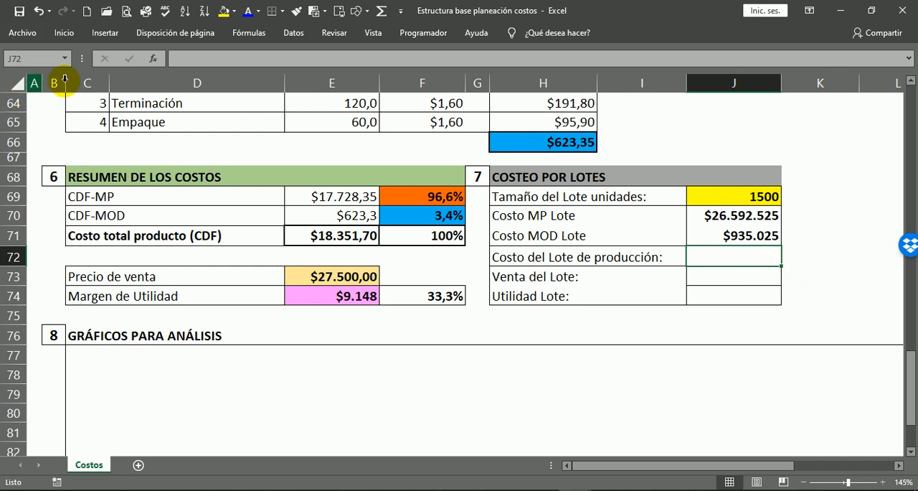
left_click(235, 12)
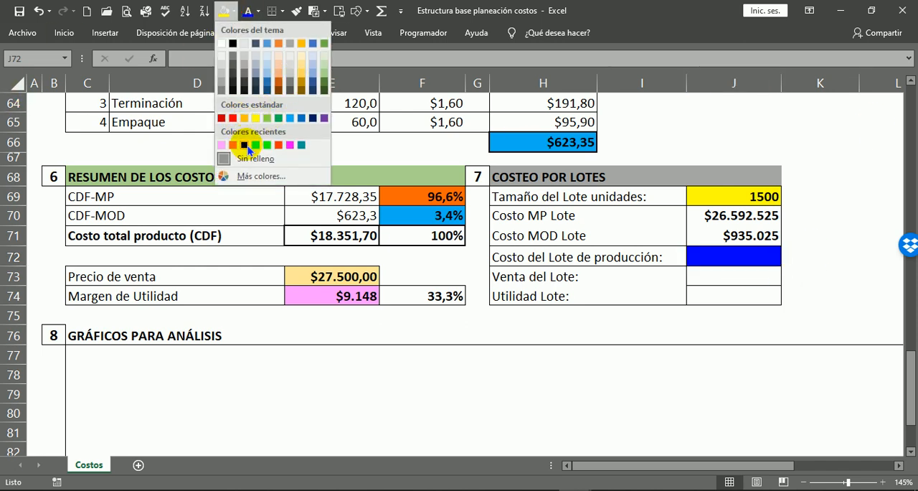
left_click(422, 102)
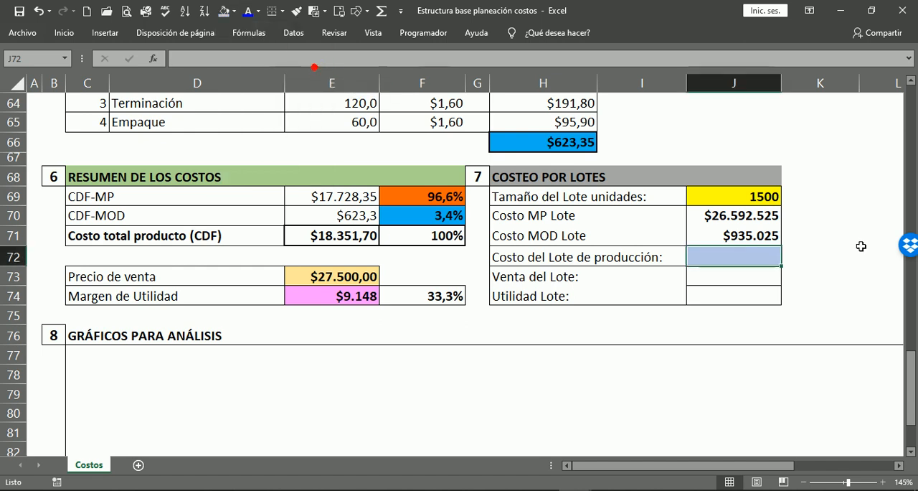
left_click(875, 296)
Calculate Costo del Lote de producción in J72 by adding both lot costs with =J70+J71.
left_click(748, 259)
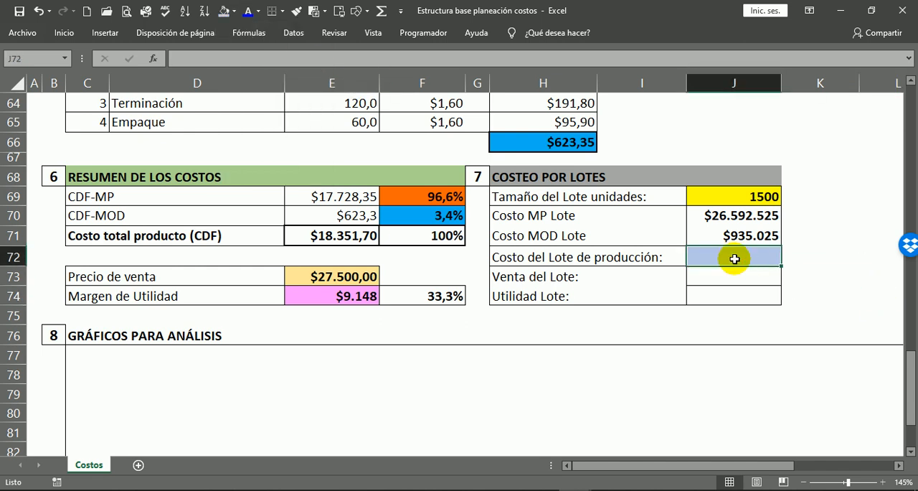
type("=")
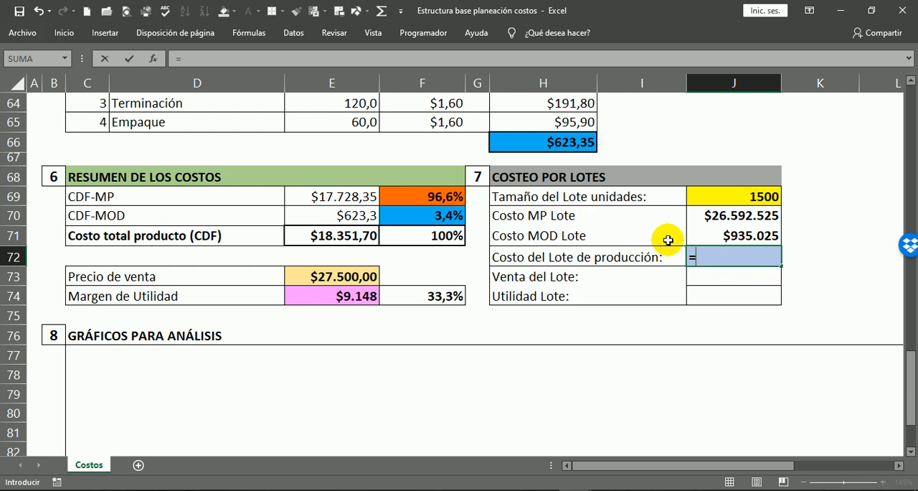
left_click(750, 215)
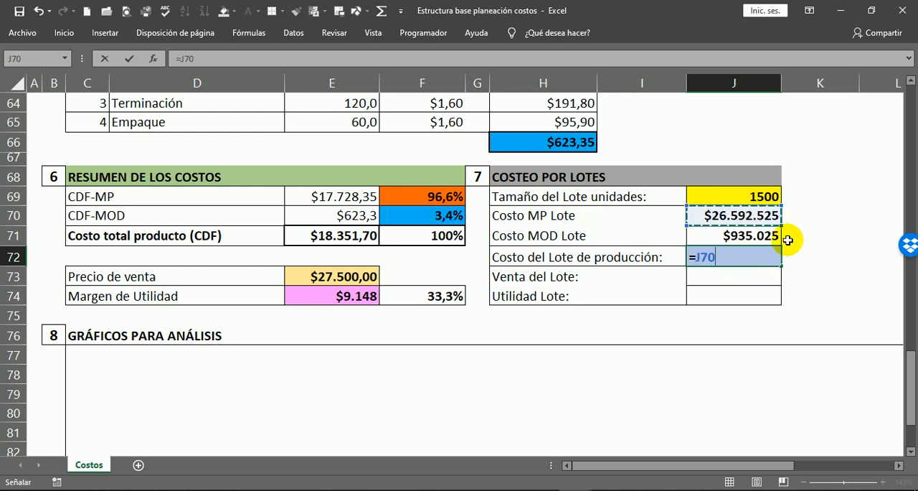
type("+")
left_click(725, 236)
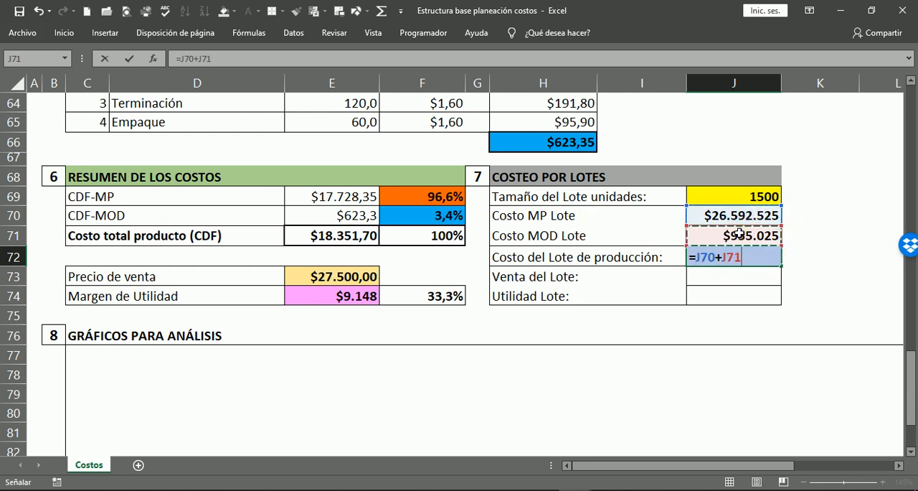
key("Return")
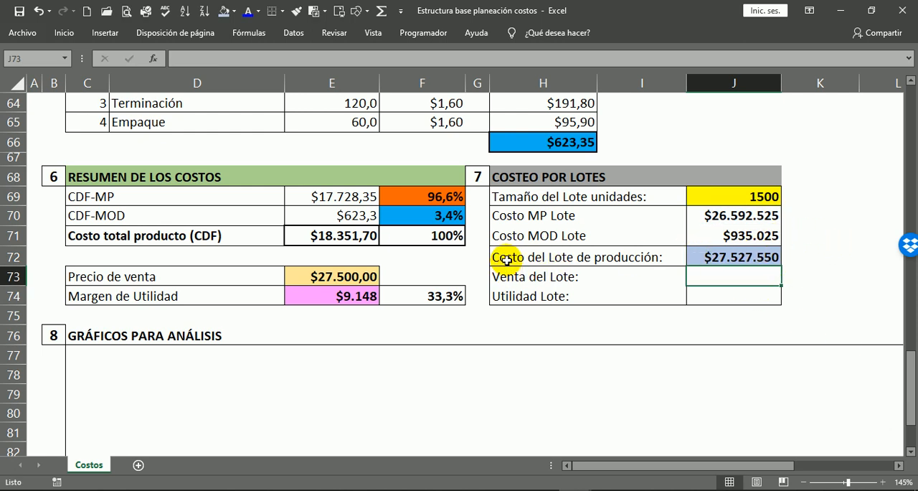
Review the lot size and lot cost formulas in J69:J72 and the empty Venta del Lote and Utilidad Lote cells.
left_click(759, 258)
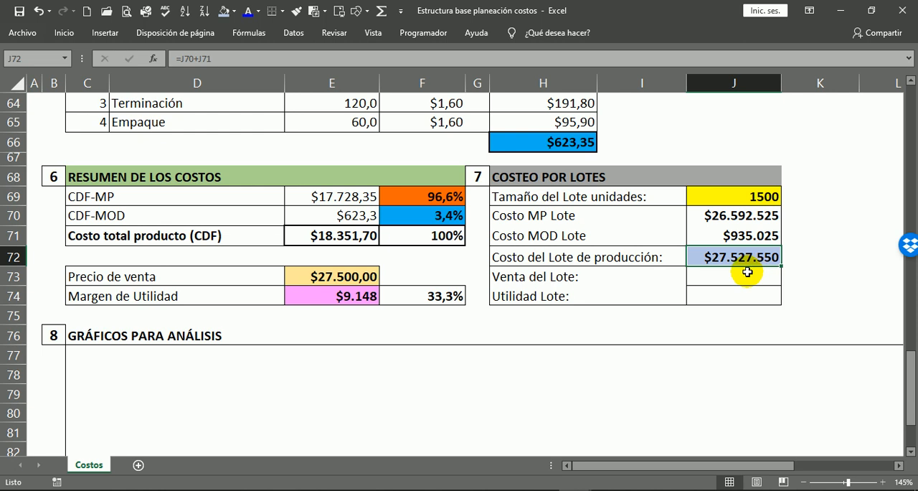
left_click(720, 222)
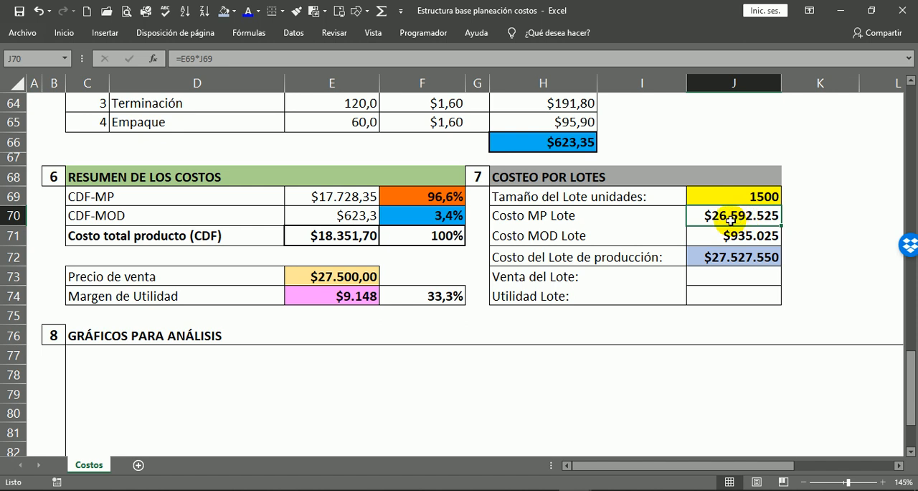
left_click(771, 196)
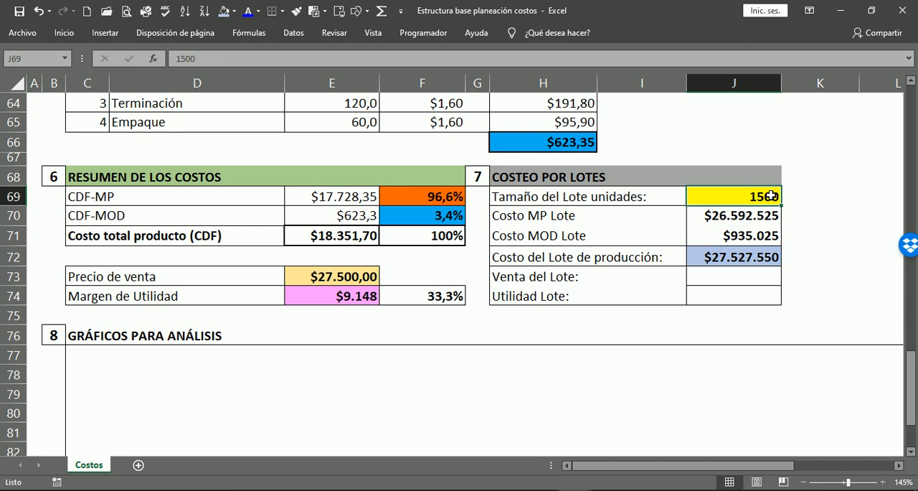
left_click(730, 234)
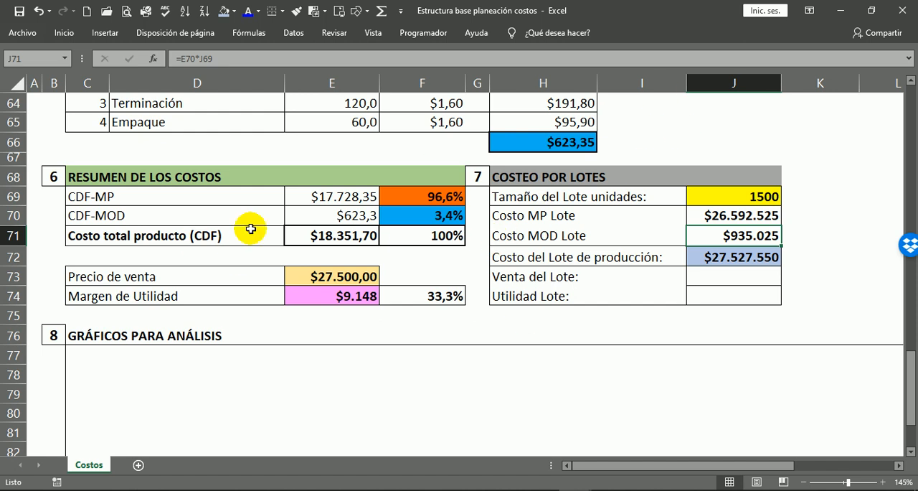
left_click(530, 279)
left_click(753, 276)
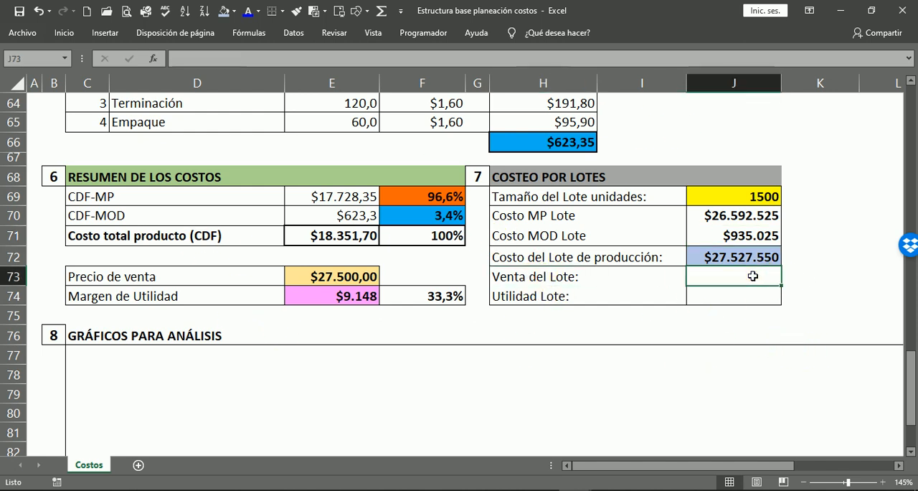
left_click(739, 296)
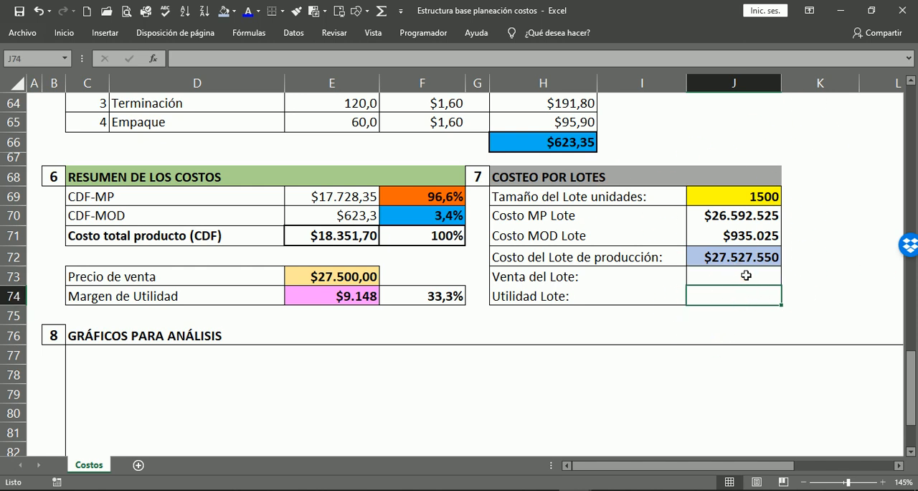
Calculate Venta del Lote in J73 by multiplying the sale price by the lot size with =E73*J69.
left_click(746, 276)
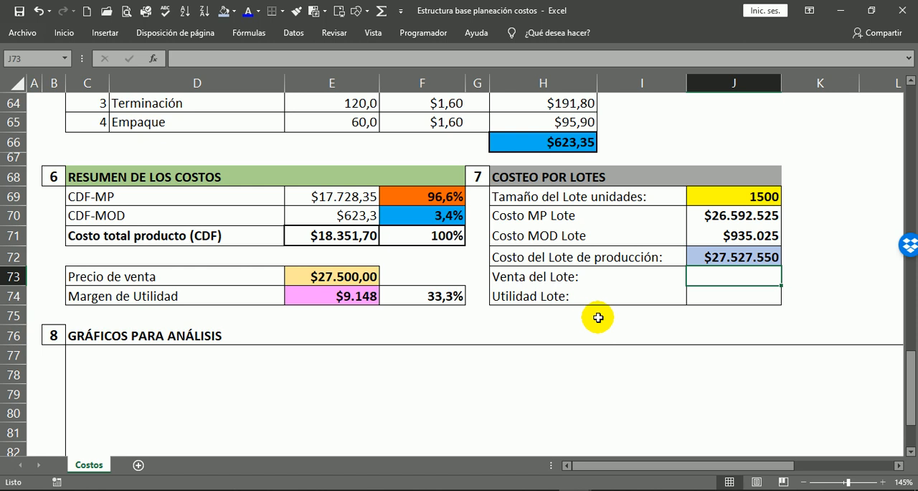
type("=")
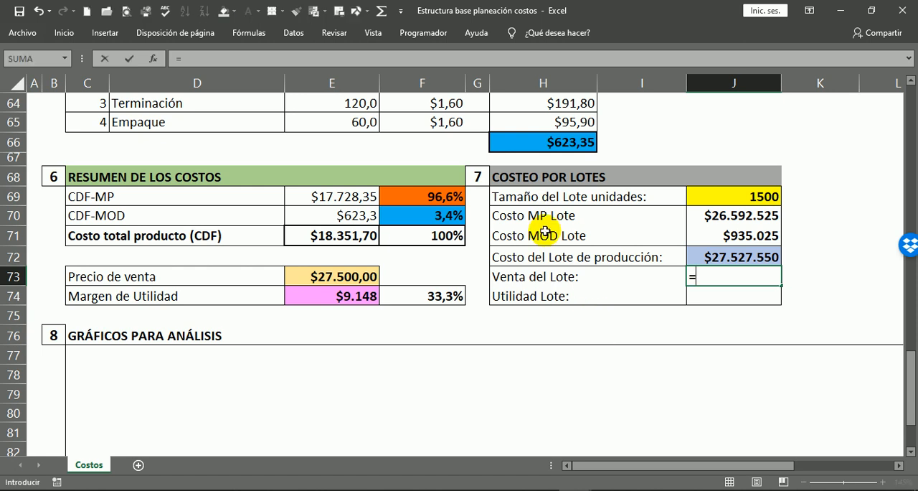
left_click(336, 279)
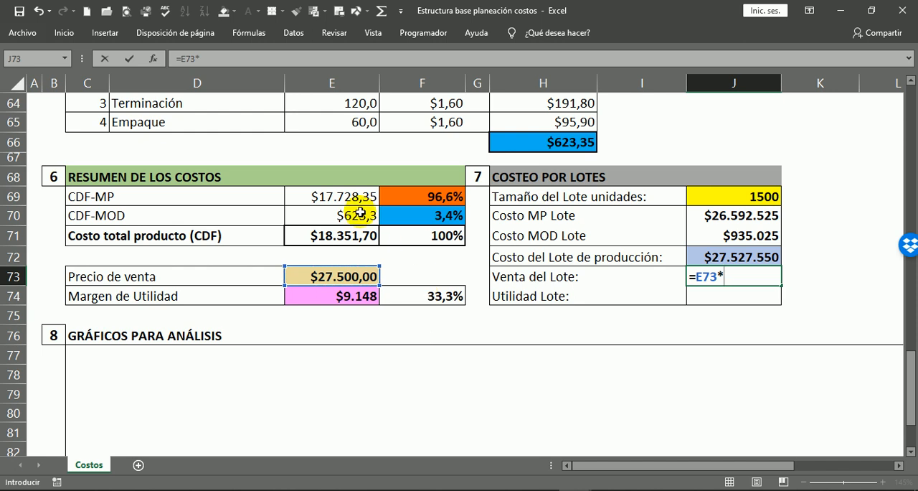
left_click(731, 203)
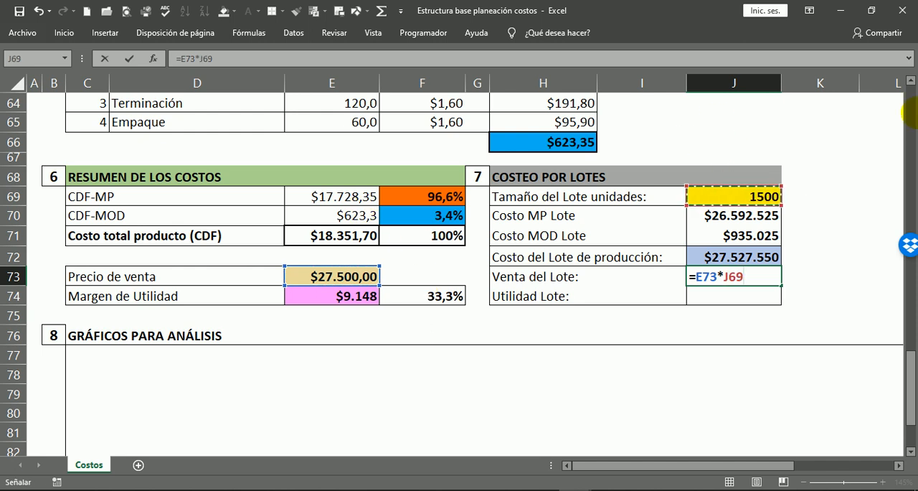
key("Return")
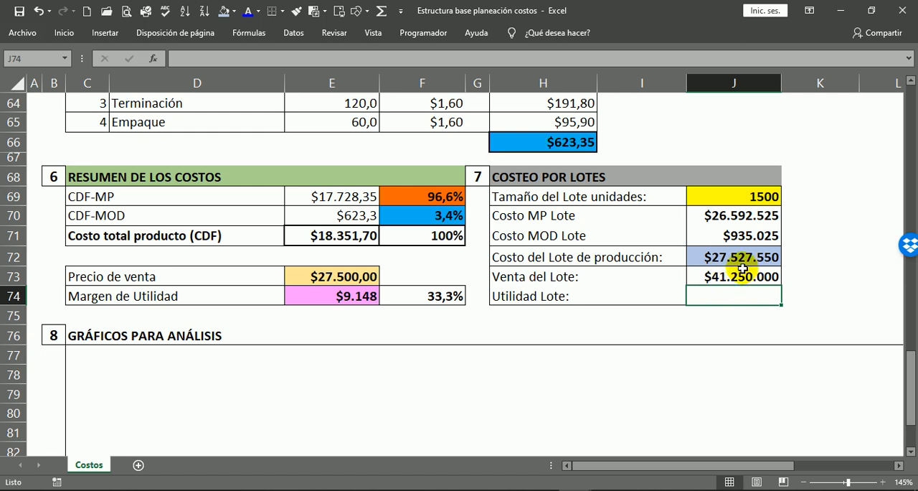
Calculate Utilidad Lote in J74 by subtracting the lot production cost from the lot sales with =J73-J72.
type("=")
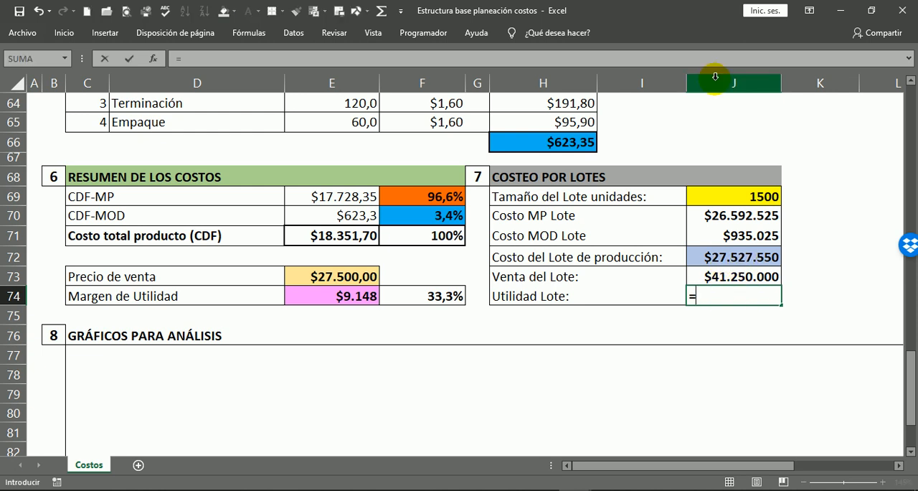
left_click(715, 275)
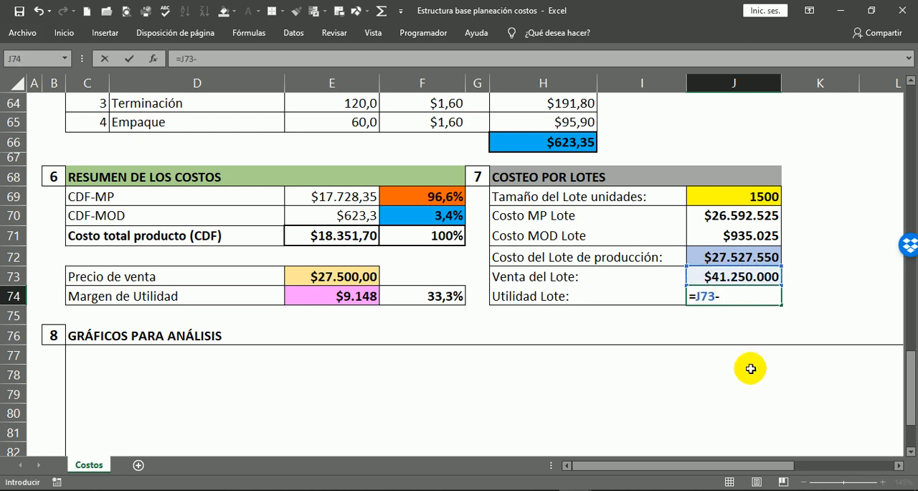
type("-")
left_click(740, 257)
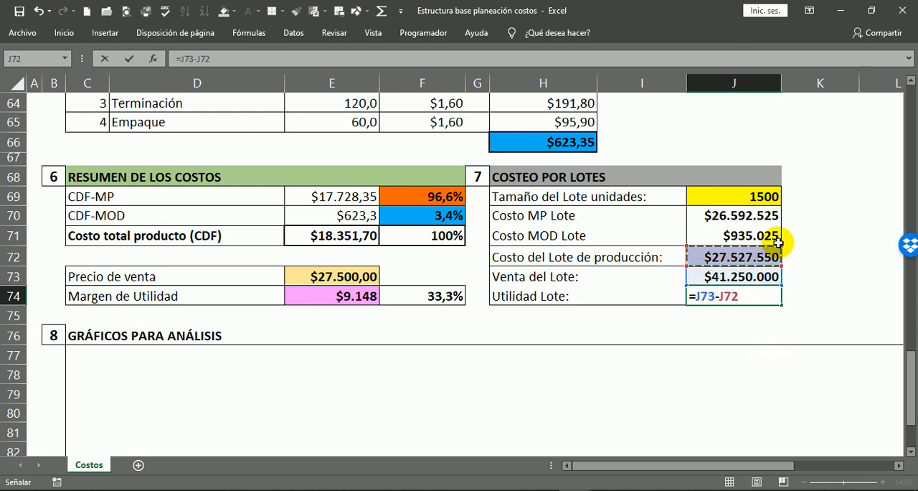
key("Return")
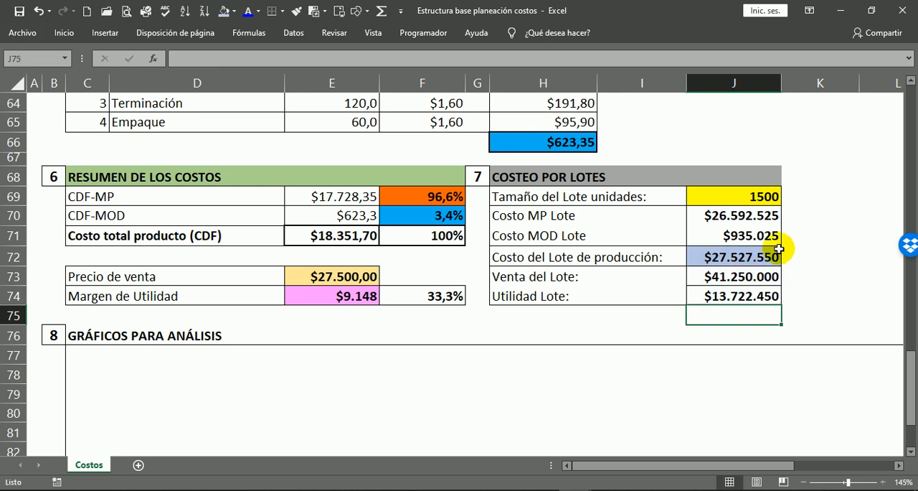
Fill the Utilidad Lote cell J74 with the light pink used for Margen de Utilidad.
left_click(731, 294)
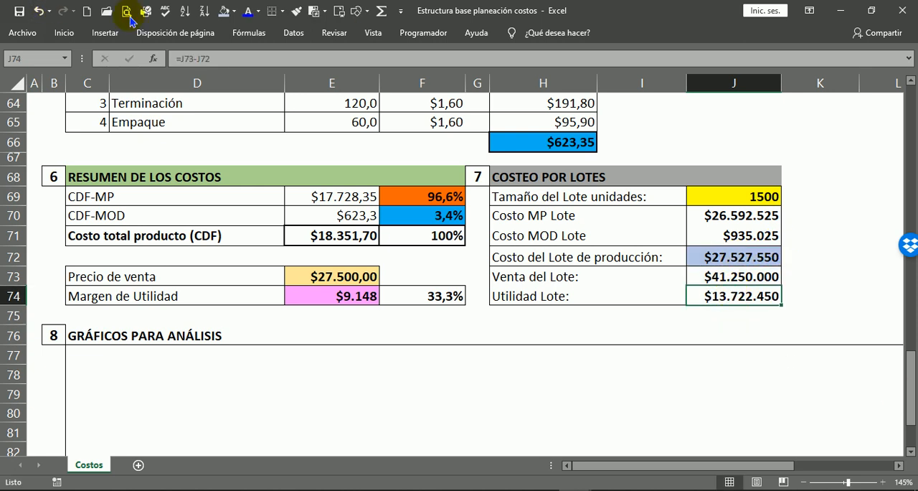
left_click(236, 13)
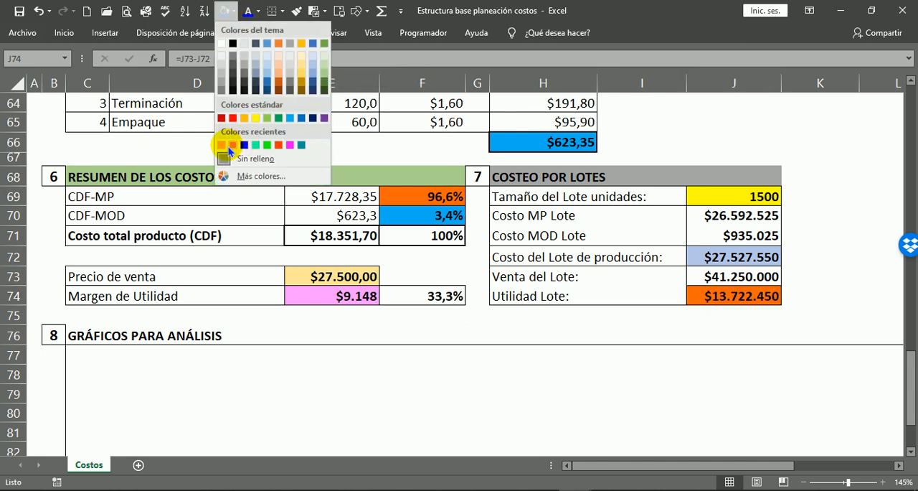
left_click(223, 145)
left_click(713, 358)
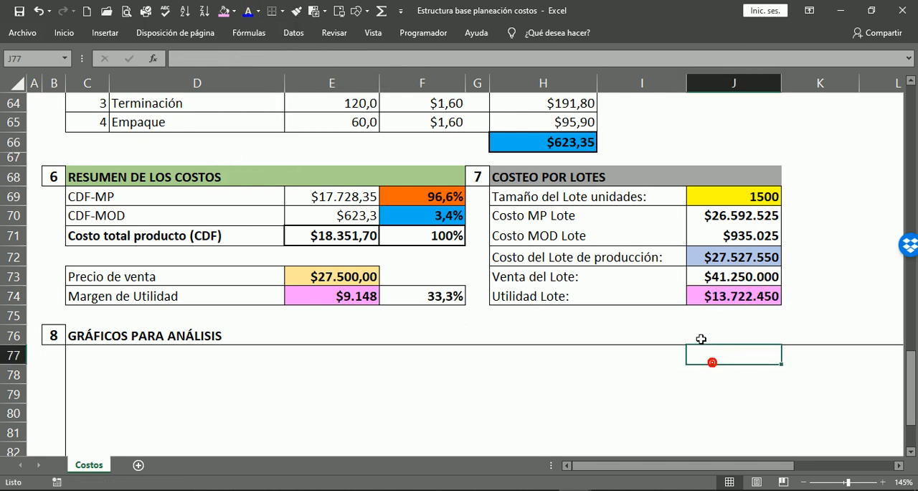
left_click(370, 295)
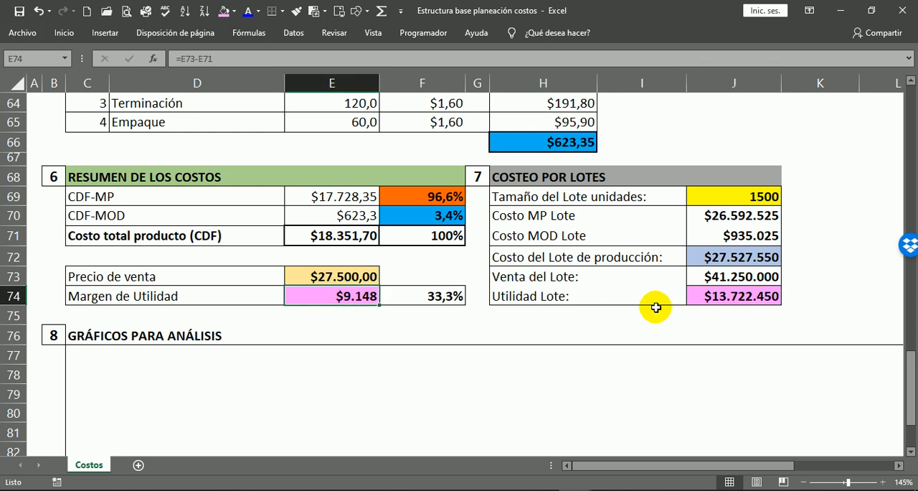
left_click(723, 297)
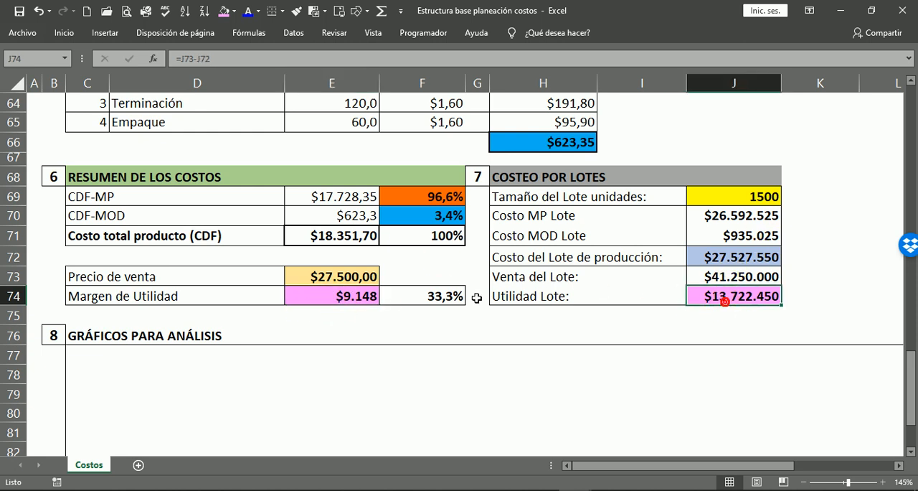
Fill the Venta del Lote cell J73 with the light gold used for Precio de venta.
left_click(347, 282)
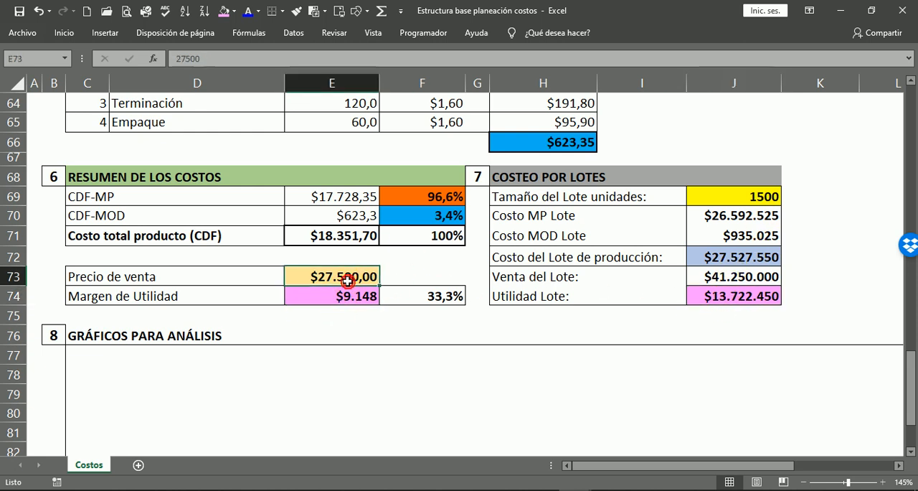
left_click(750, 278)
left_click(238, 12)
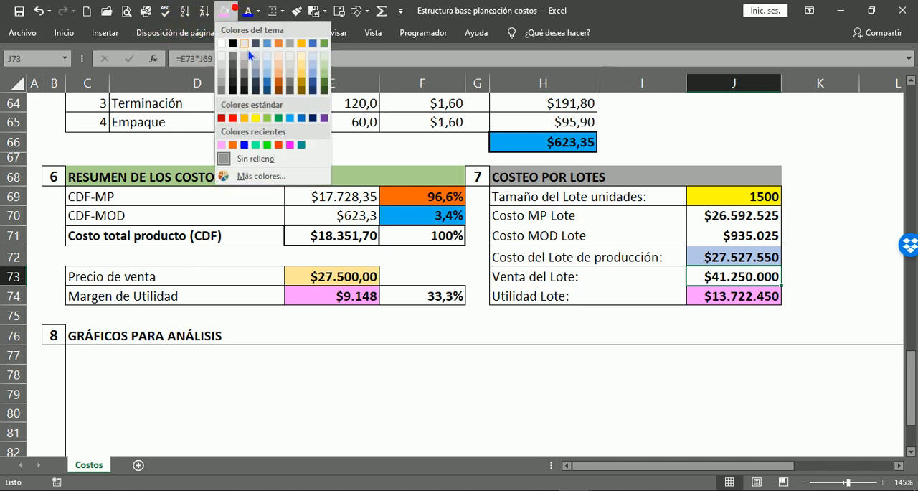
left_click(303, 66)
left_click(836, 264)
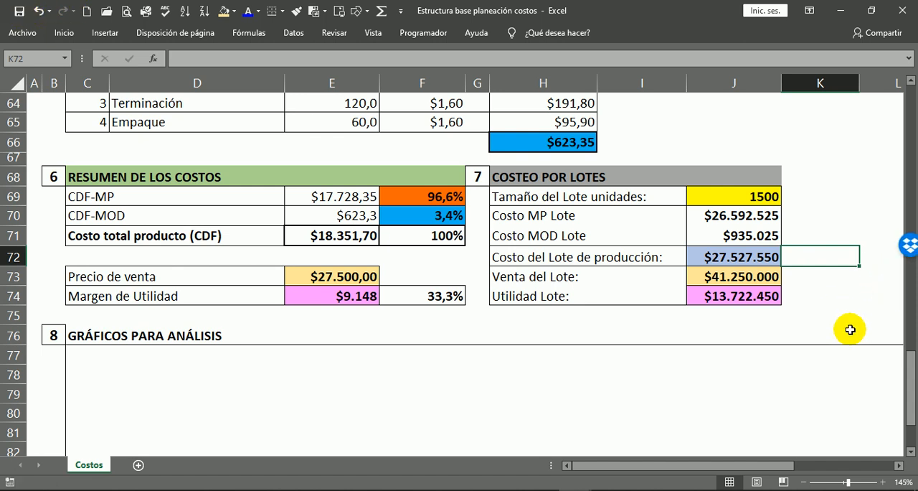
left_click(794, 319)
Review the costing sheet from the Ficha técnica through the cost summary and lot costing to the empty Gráficos para análisis area.
scroll(872, 301, "down", 1)
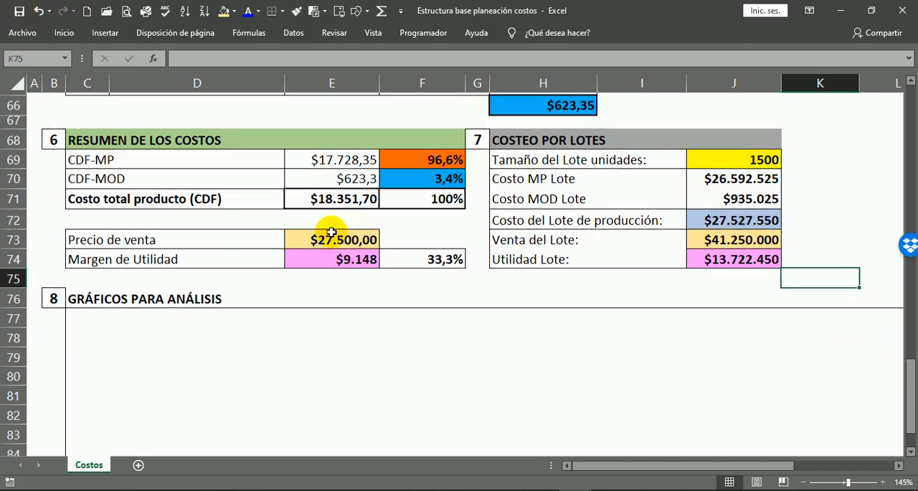
scroll(301, 226, "up", 10)
scroll(455, 194, "up", 12)
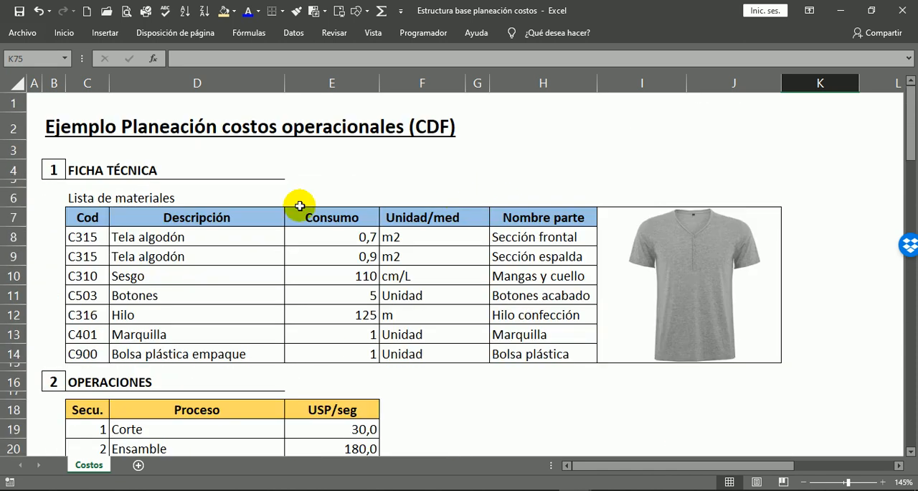
scroll(624, 289, "down", 10)
scroll(419, 243, "down", 13)
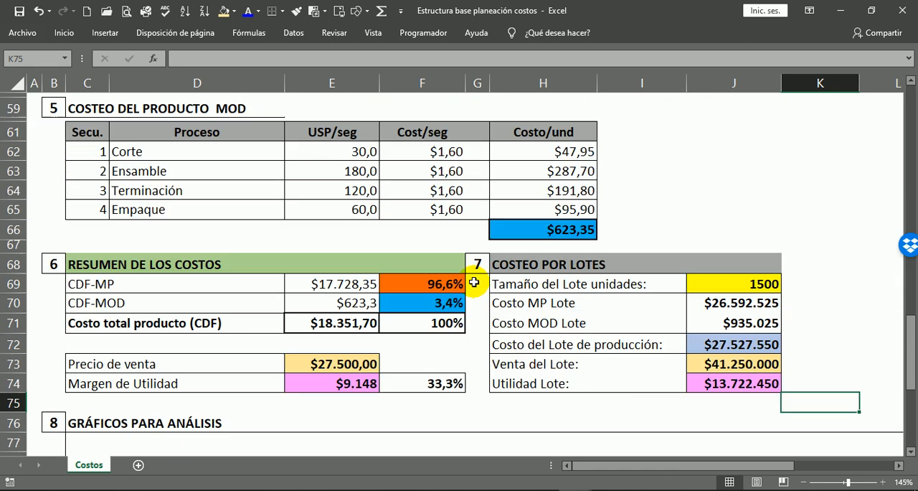
scroll(851, 240, "up", 2)
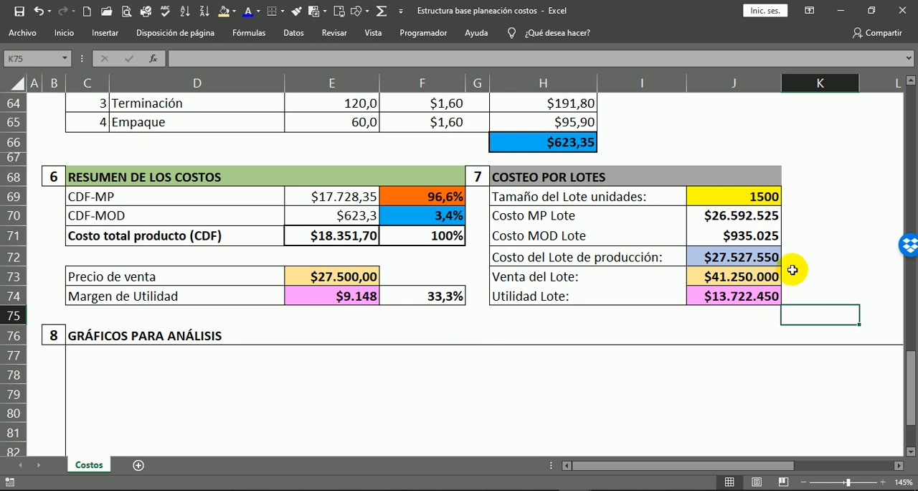
scroll(739, 282, "down", 1)
scroll(412, 328, "down", 2)
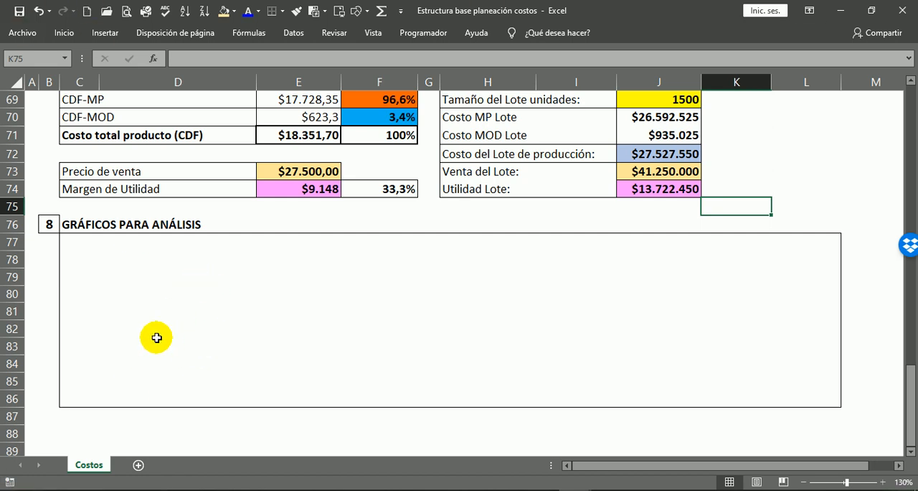
Fill the GRÁFICOS PARA ANÁLISIS heading in C76:D76 with turquoise green.
left_click_drag(64, 221, 251, 225)
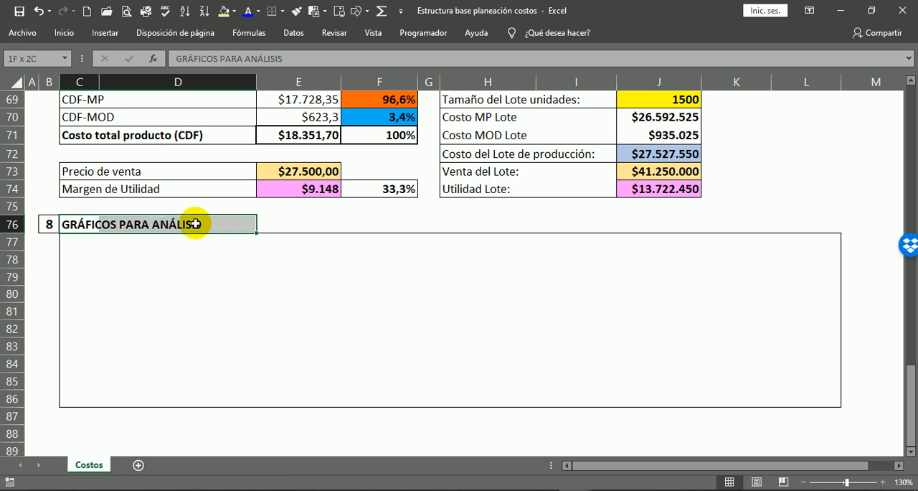
left_click(234, 11)
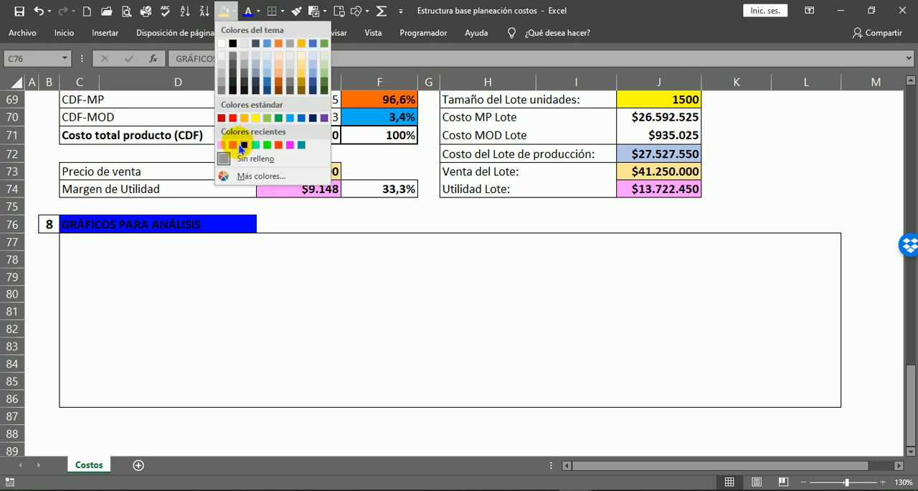
left_click(255, 145)
left_click(257, 281)
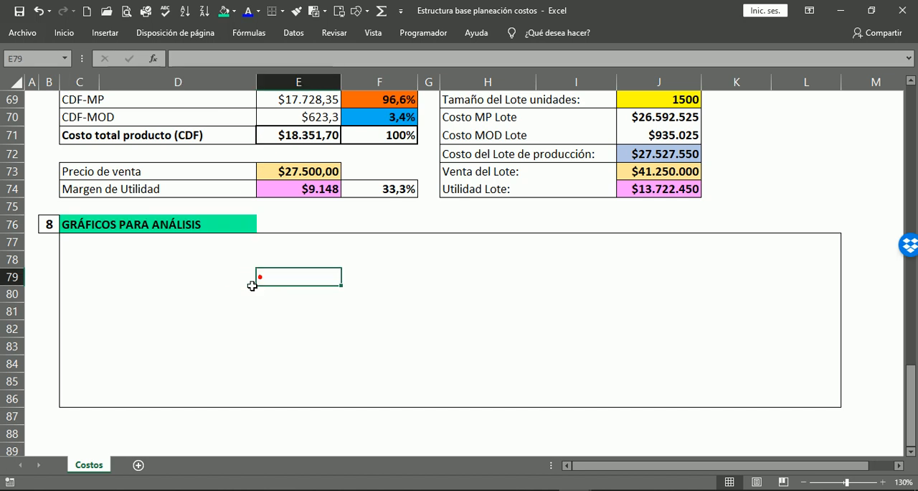
left_click(251, 288)
Examine the material codes and the Costo/und values in the COSTEO DEL PRODUCTO MP table as chart data.
scroll(524, 308, "down", 2)
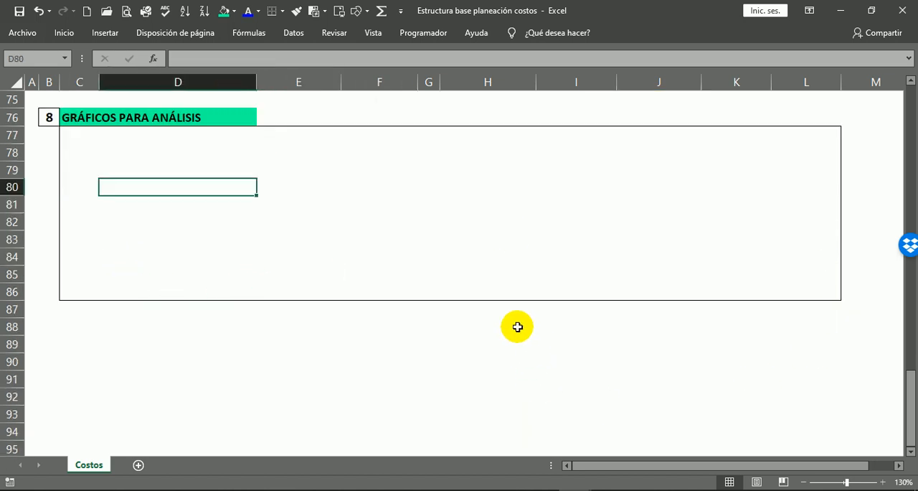
scroll(443, 311, "up", 2)
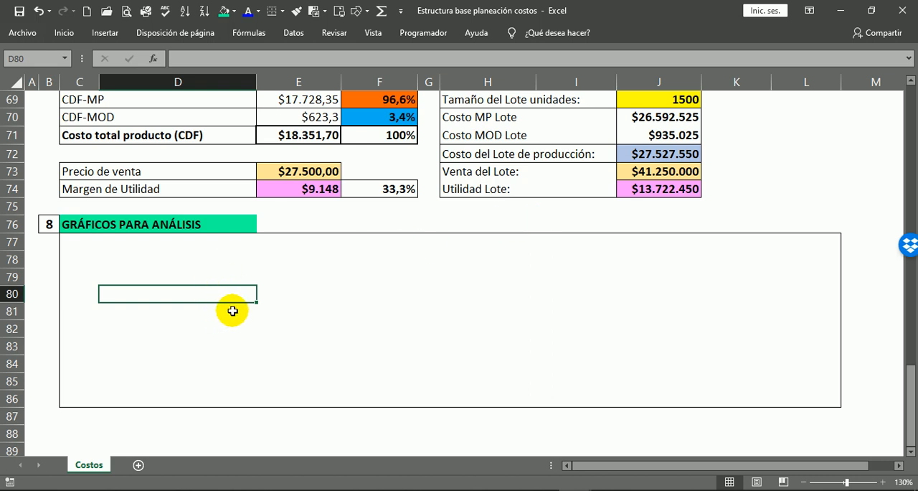
scroll(272, 279, "up", 4)
scroll(308, 326, "up", 1)
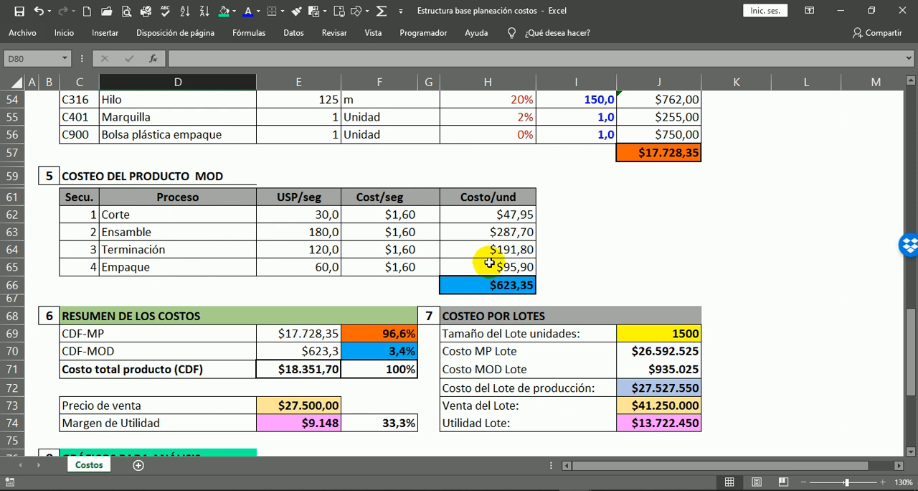
scroll(487, 264, "up", 3)
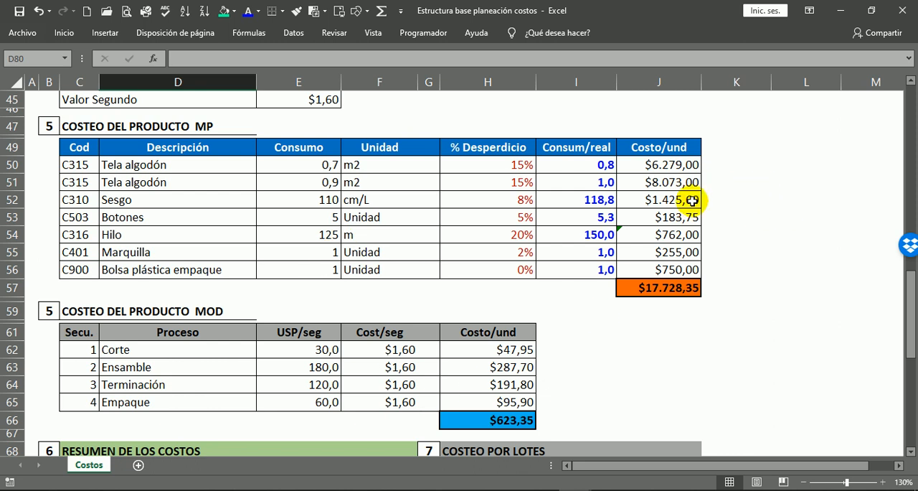
left_click_drag(79, 164, 82, 266)
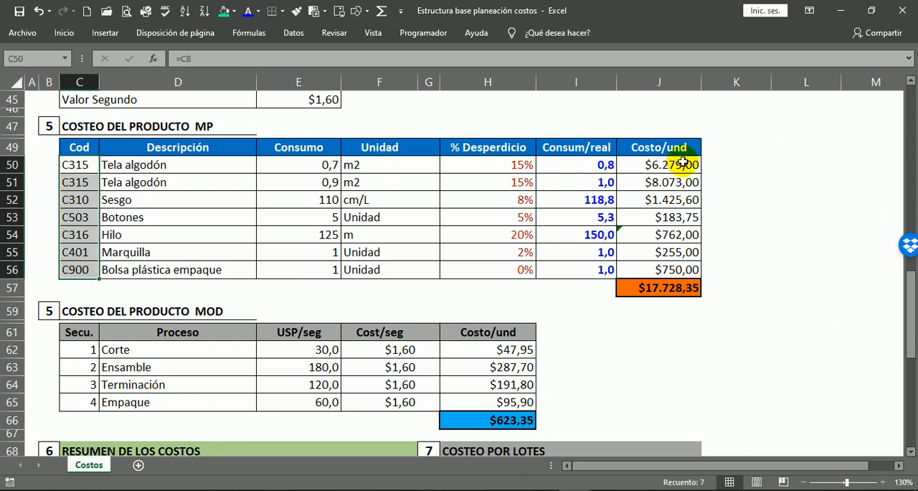
left_click_drag(656, 164, 661, 287)
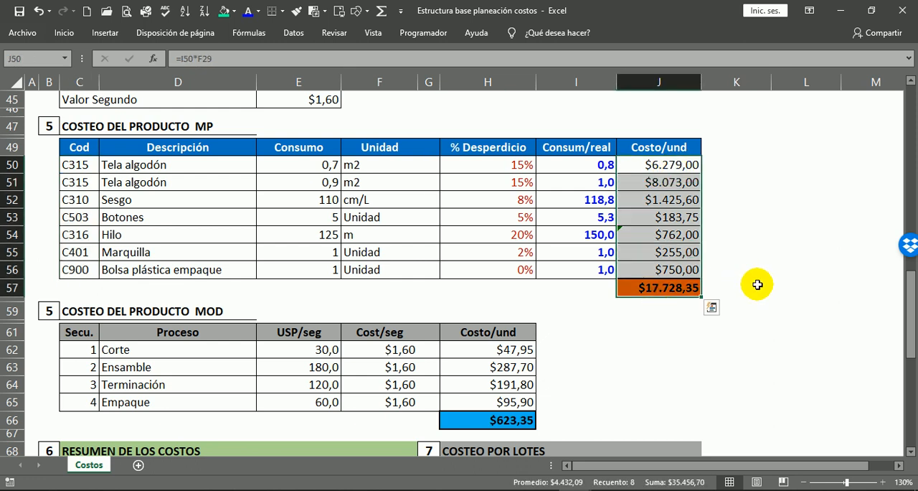
left_click(757, 286)
Insert a line chart of the material unit costs in J50:J56 against the codes in C50:C56.
left_click(79, 164)
left_click_drag(79, 164, 76, 267)
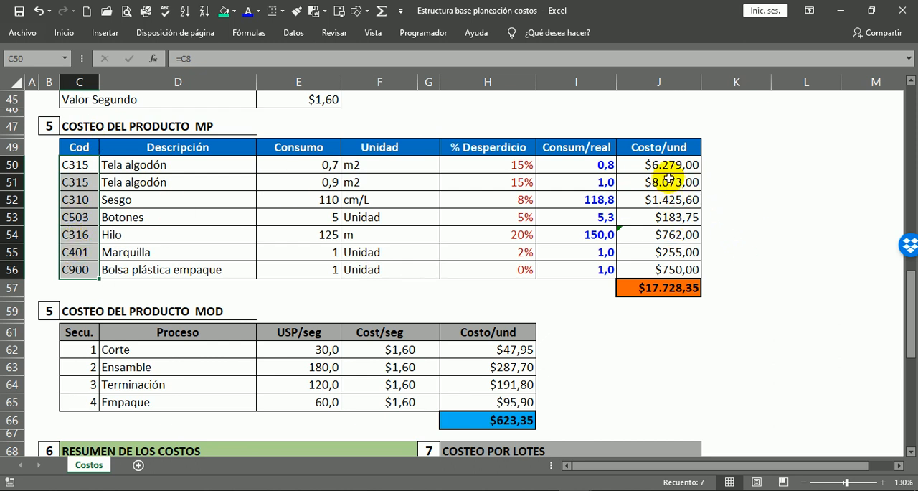
left_click_drag(663, 165, 649, 272)
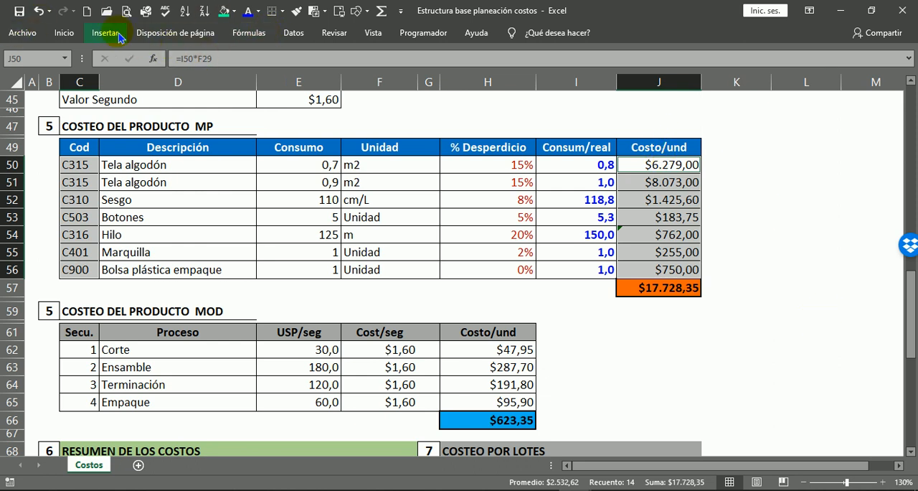
left_click(109, 33)
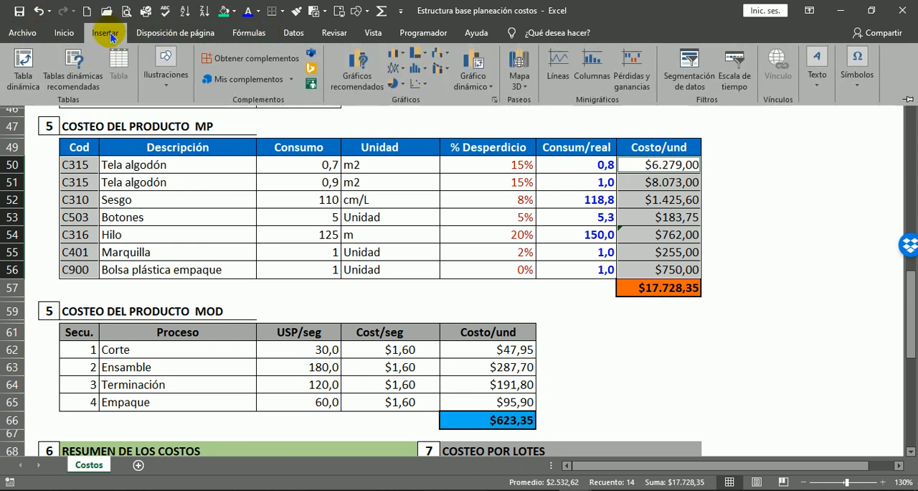
left_click(406, 72)
left_click(409, 105)
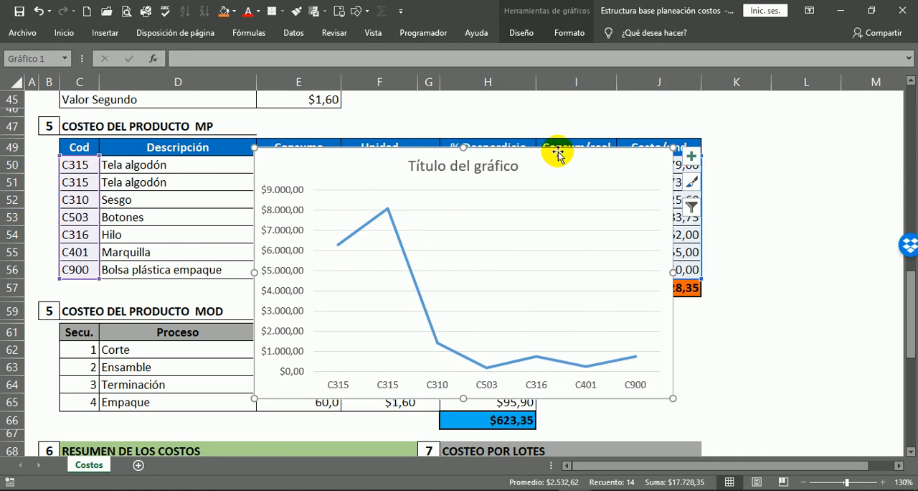
Move the line chart into the box under GRÁFICOS PARA ANÁLISIS and resize it to fit rows 77 to 86, from column C to the start of column H.
left_click_drag(555, 154, 427, 280)
scroll(572, 245, "down", 4)
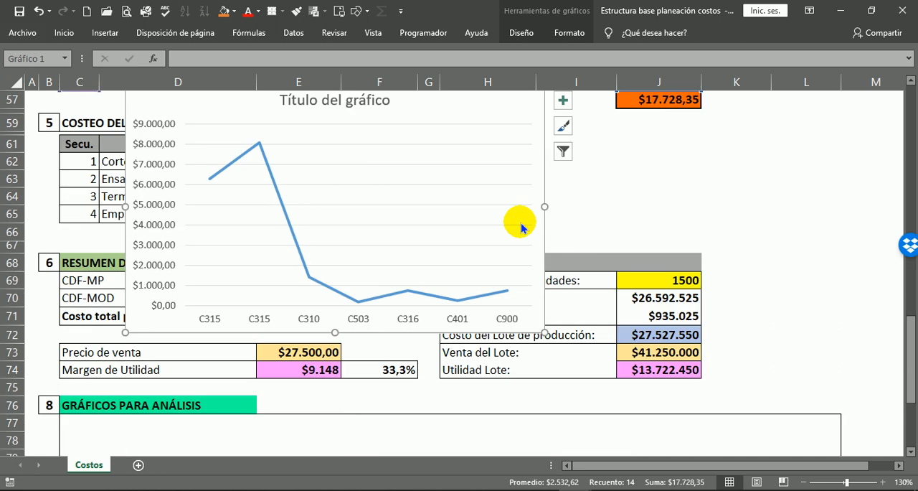
scroll(167, 111, "up", 2)
left_click_drag(180, 185, 212, 389)
scroll(208, 345, "down", 6)
left_click_drag(210, 106, 120, 234)
scroll(301, 323, "down", 3)
left_click_drag(271, 325, 281, 246)
left_click(665, 346)
scroll(421, 325, "up", 1)
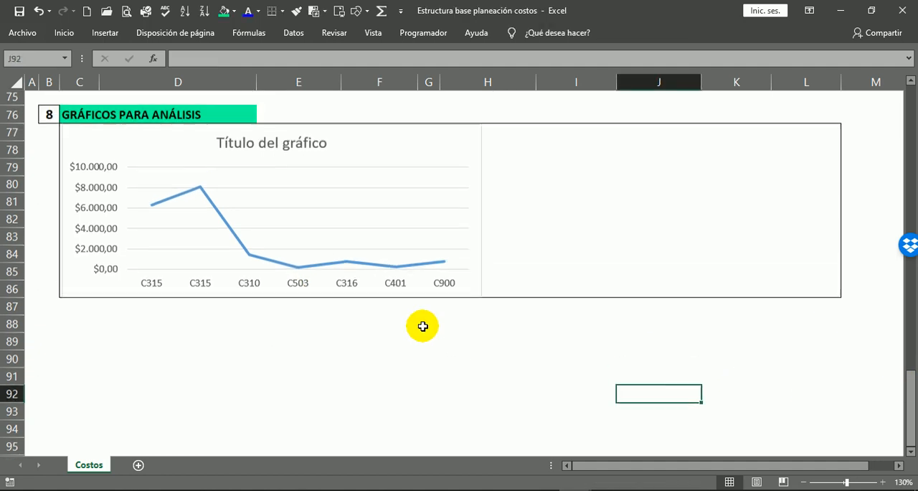
left_click(482, 213)
left_click_drag(482, 213, 456, 219)
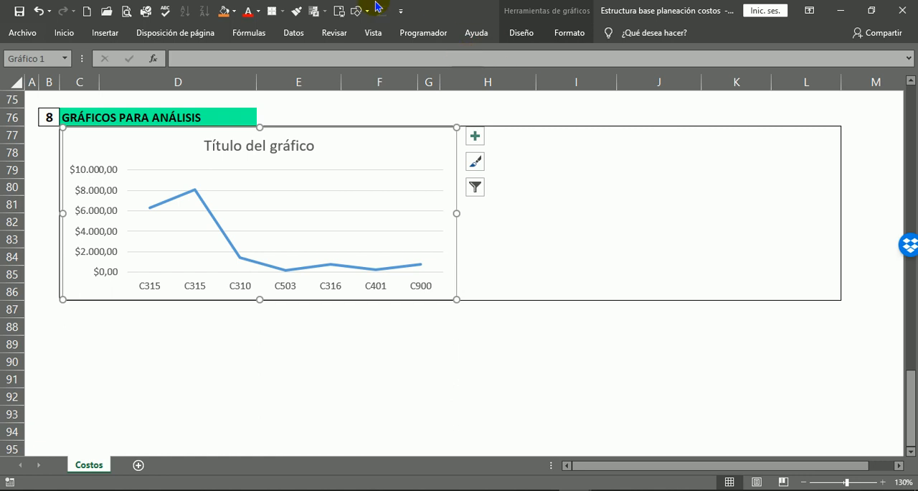
Delete the placeholder title of the material cost line chart.
left_click(246, 148)
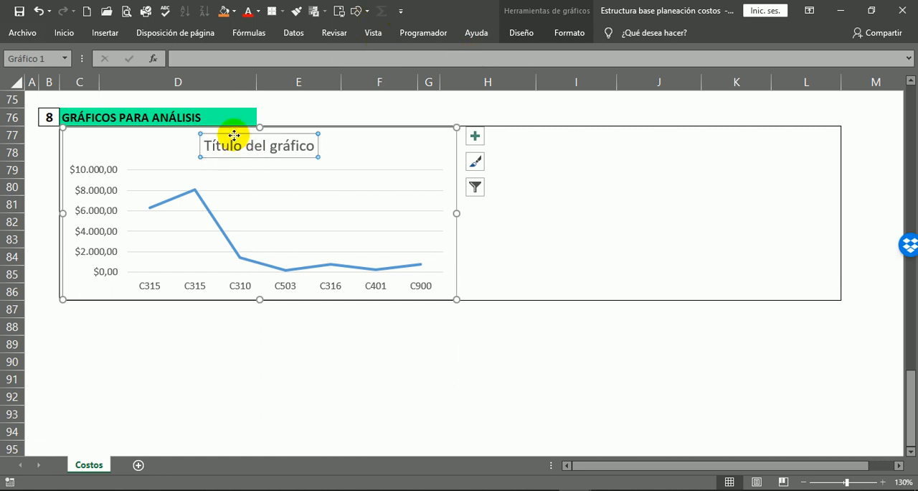
key("Delete")
left_click(305, 359)
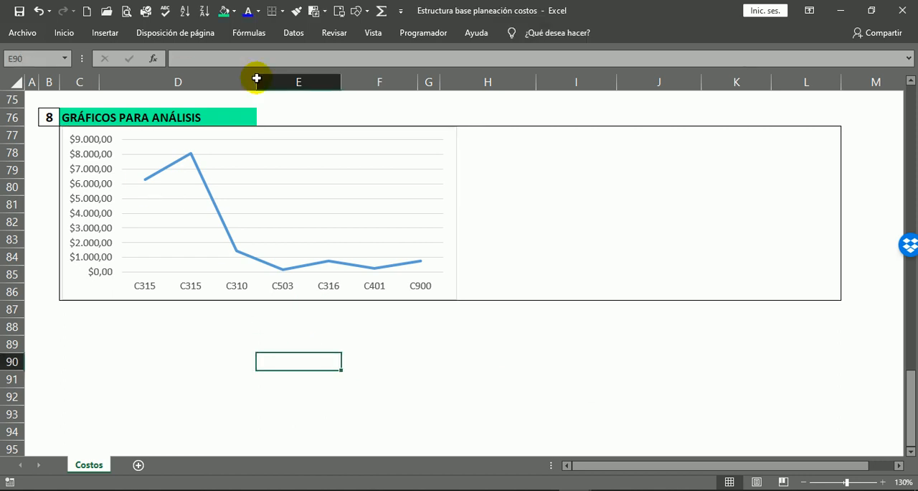
Add data labels to the cost series of the line chart.
scroll(351, 312, "up", 2)
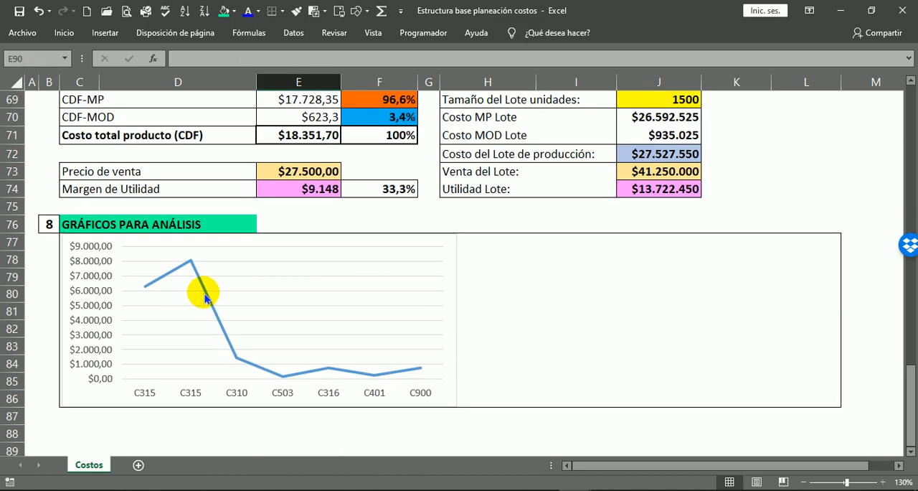
mouse_move(206, 297)
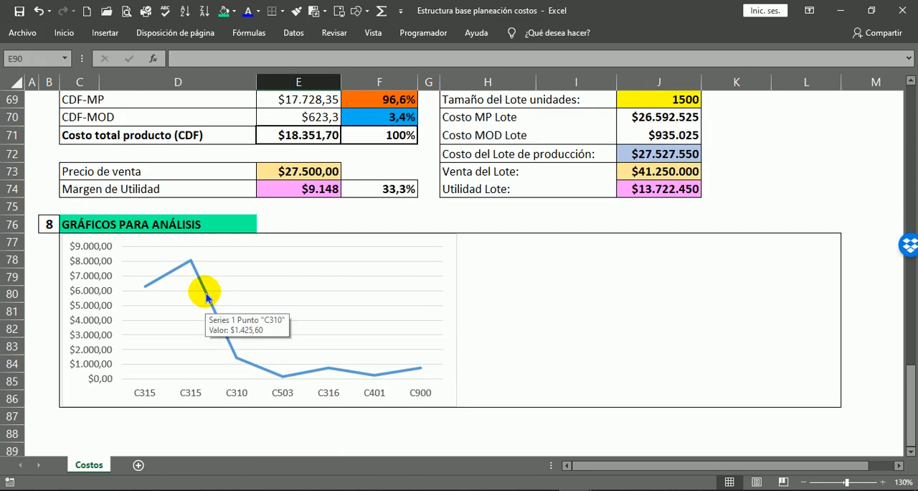
right_click(206, 297)
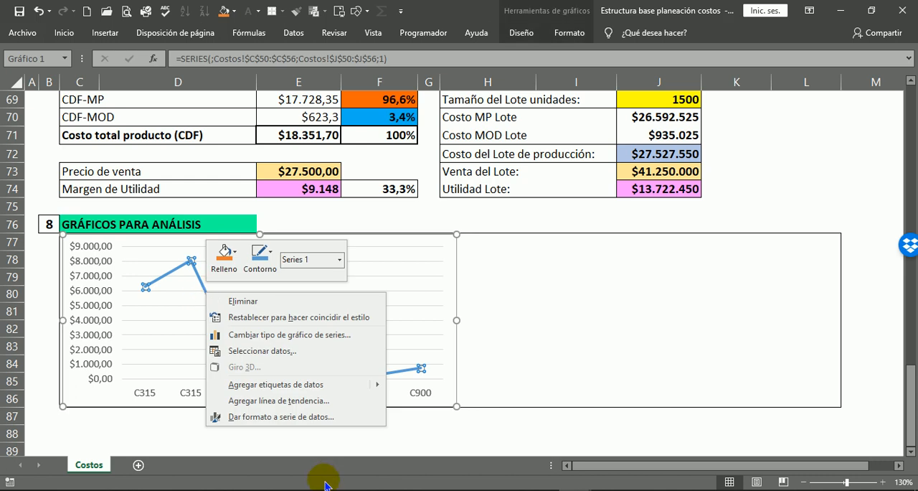
left_click(283, 384)
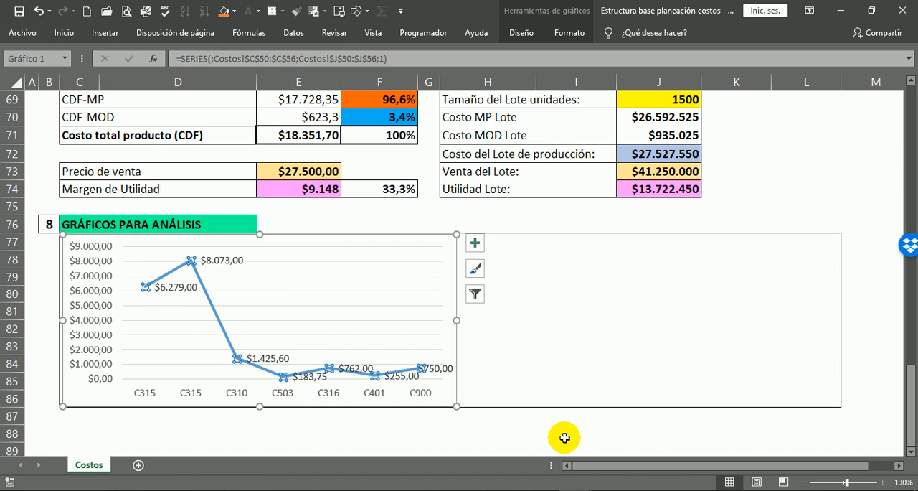
left_click(511, 431)
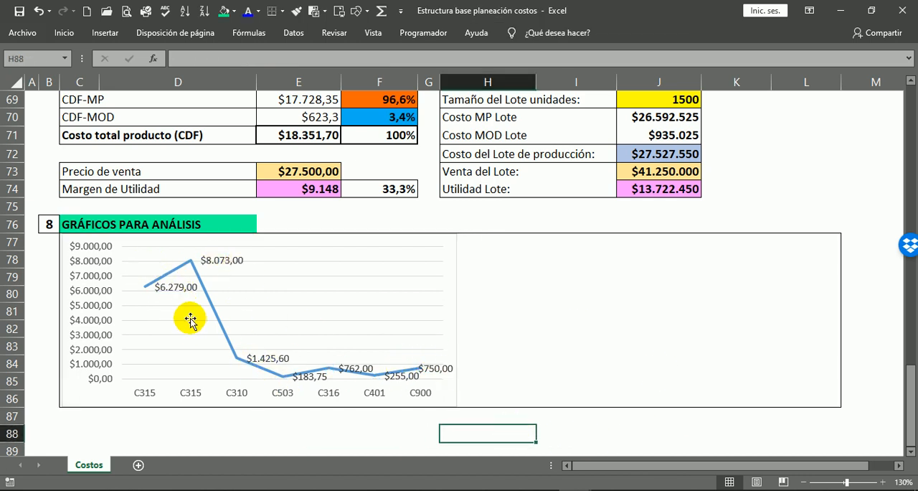
Format the cost series as a smoothed line (Línea suavizada) and close the series formatting options.
right_click(207, 300)
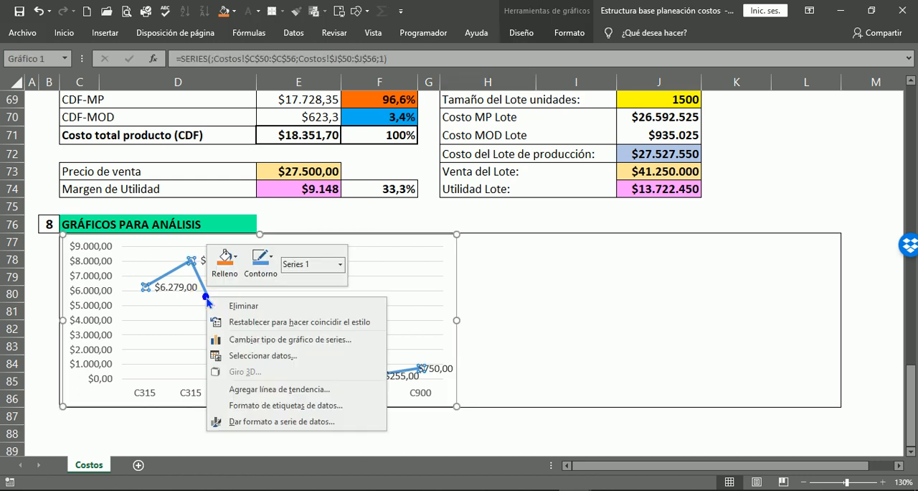
left_click(262, 423)
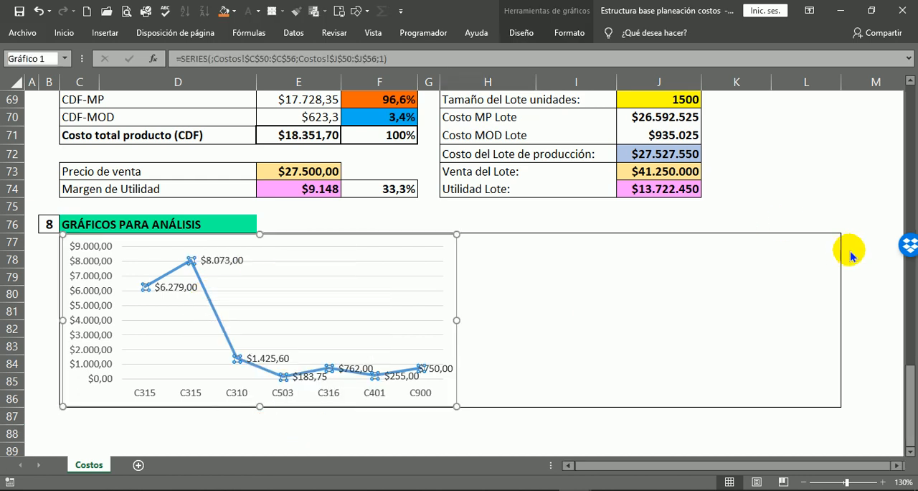
left_click(746, 140)
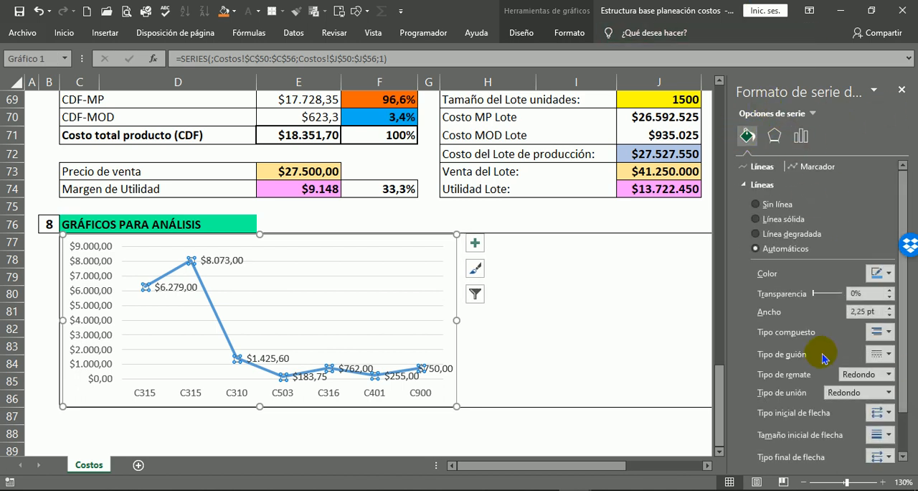
scroll(818, 359, "down", 2)
left_click(788, 452)
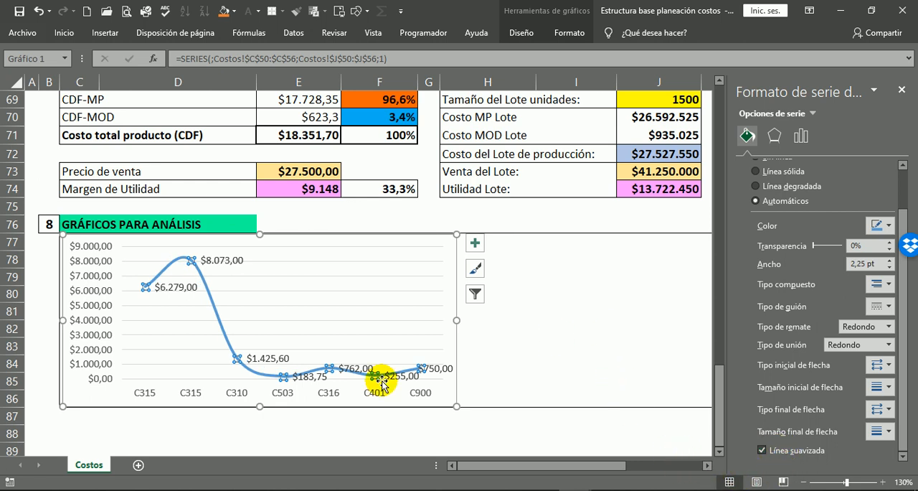
left_click(904, 91)
left_click(579, 332)
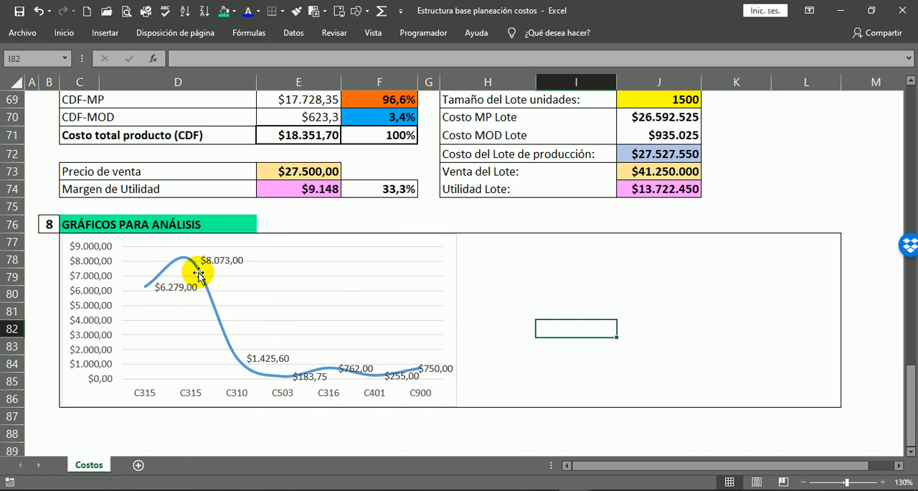
Add drop lines (Líneas de unión) from the cost curve to the material codes on the axis.
mouse_move(188, 264)
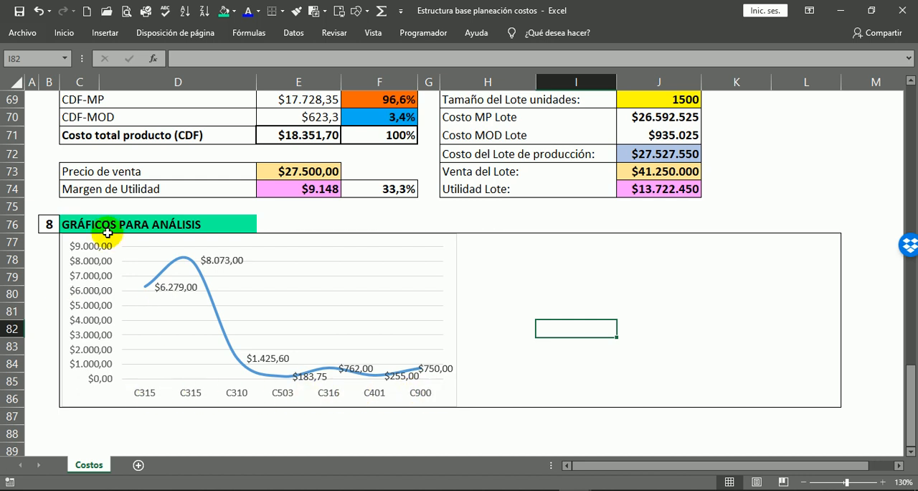
left_click(424, 242)
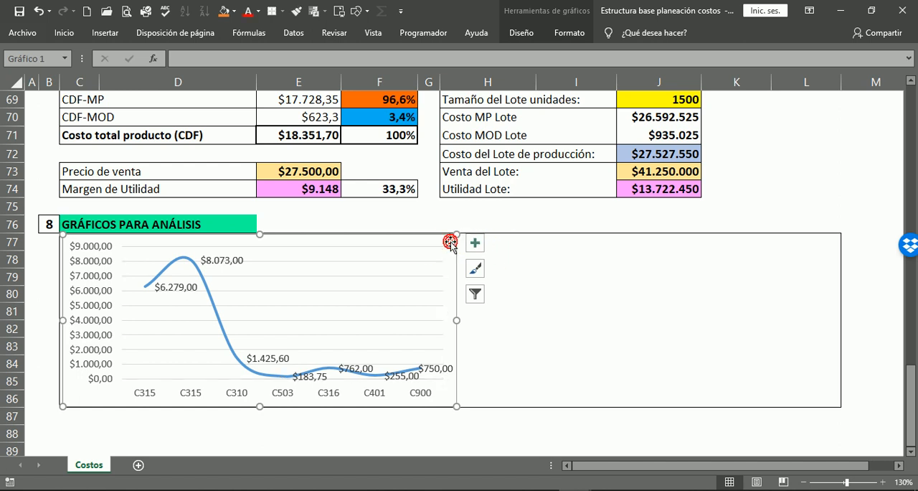
left_click(521, 34)
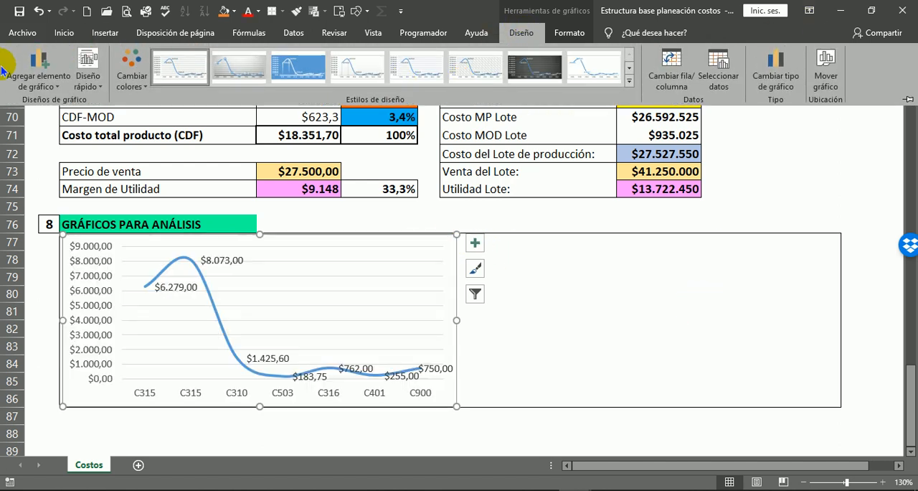
left_click(61, 91)
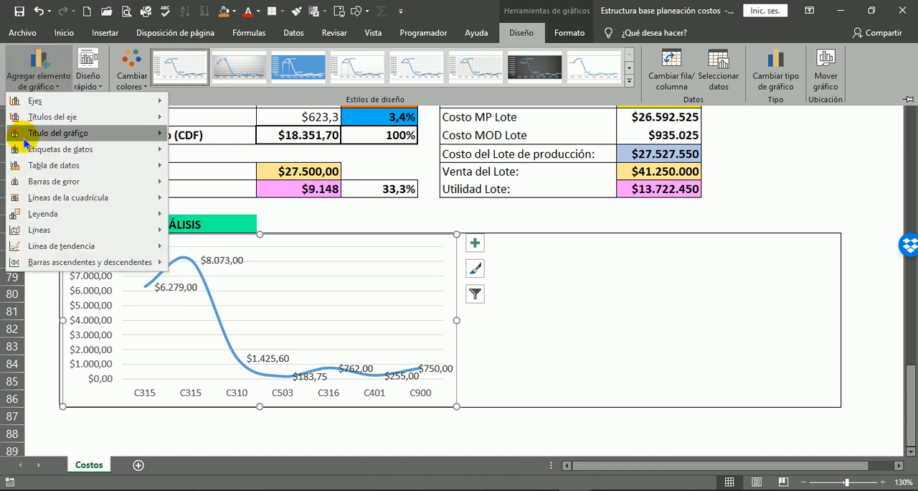
mouse_move(37, 234)
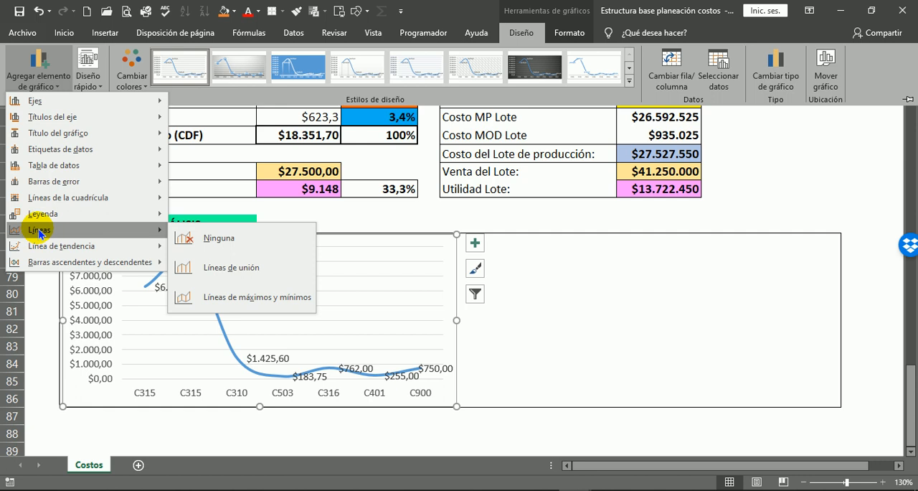
left_click(228, 272)
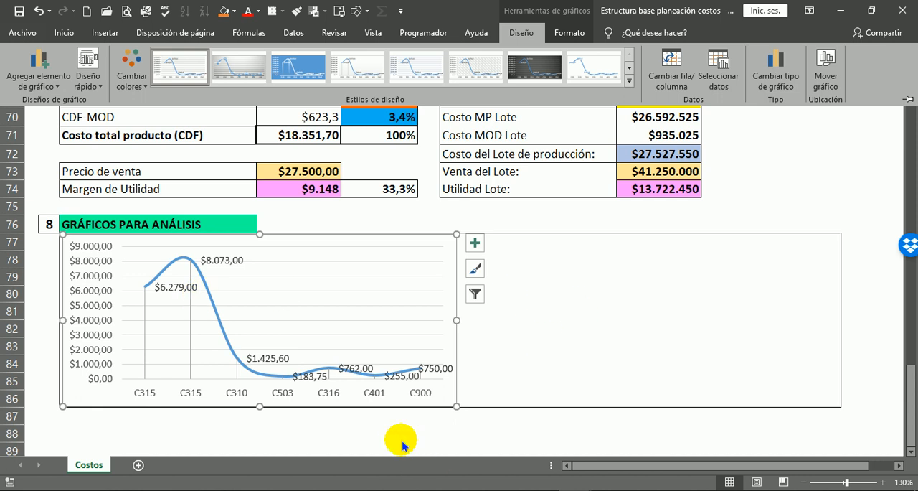
key("ctrl+F1")
Colour the cost curve's outline orange to match the material cost total in J57.
scroll(478, 184, "up", 4)
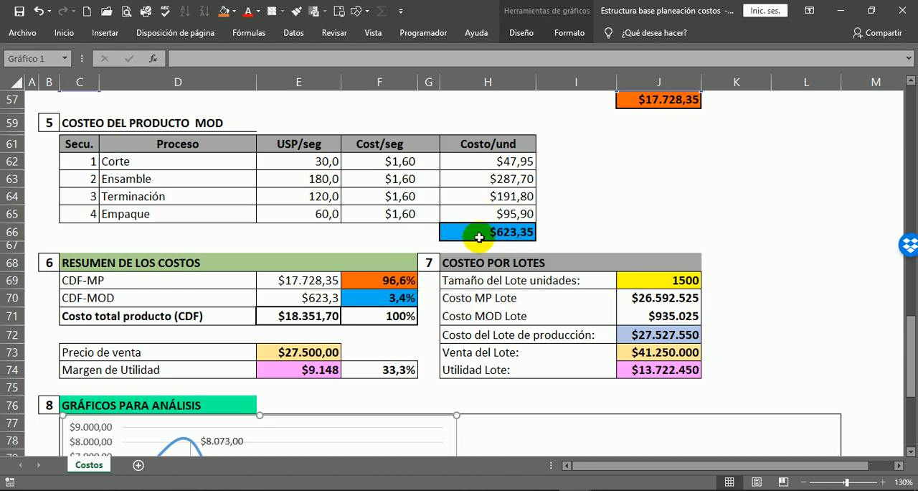
left_click(659, 100)
scroll(194, 313, "down", 5)
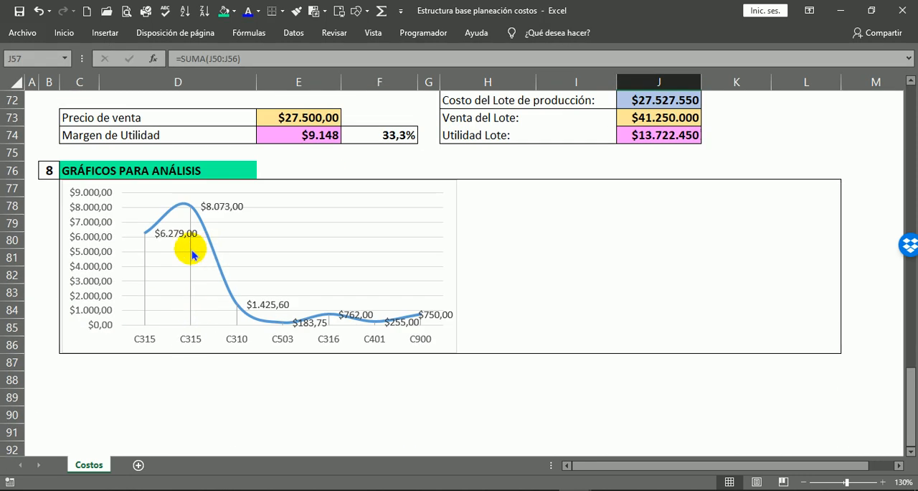
left_click(173, 206)
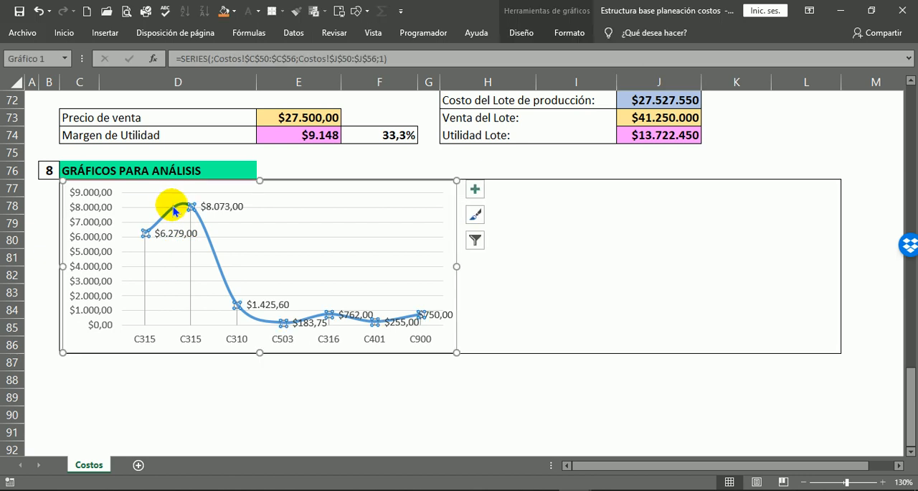
left_click(576, 32)
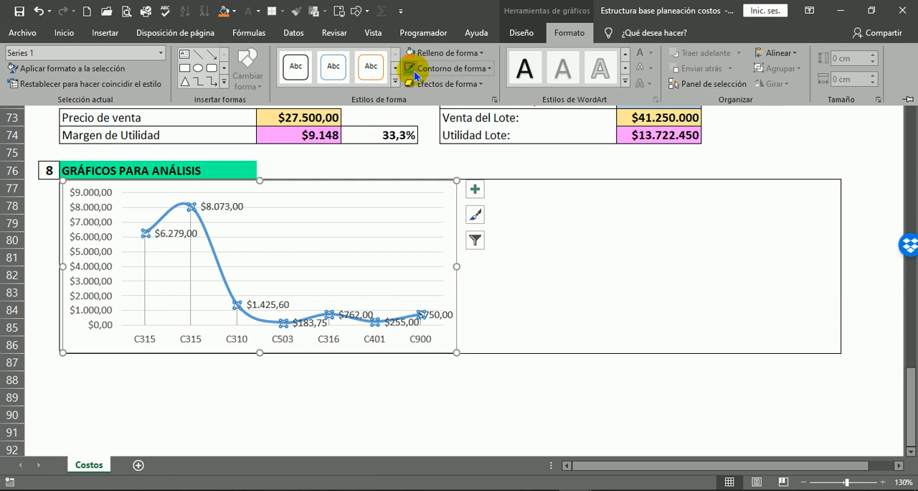
left_click(443, 68)
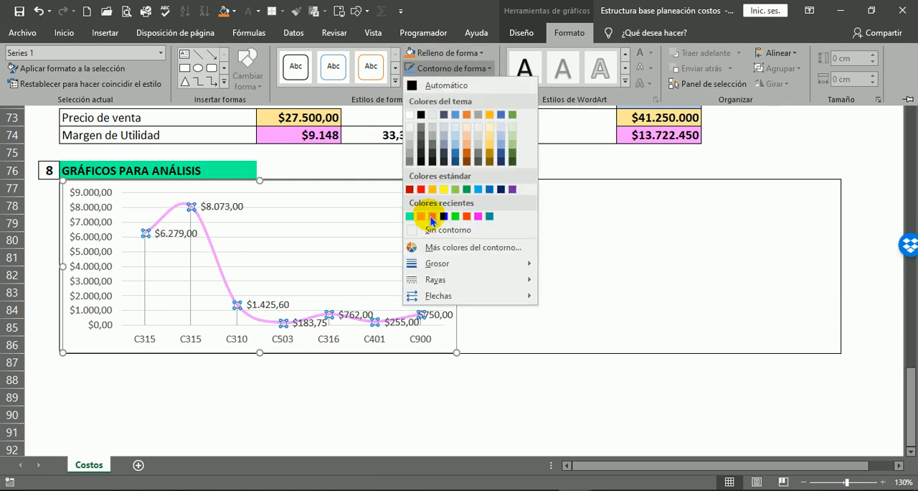
left_click(433, 216)
left_click(179, 402)
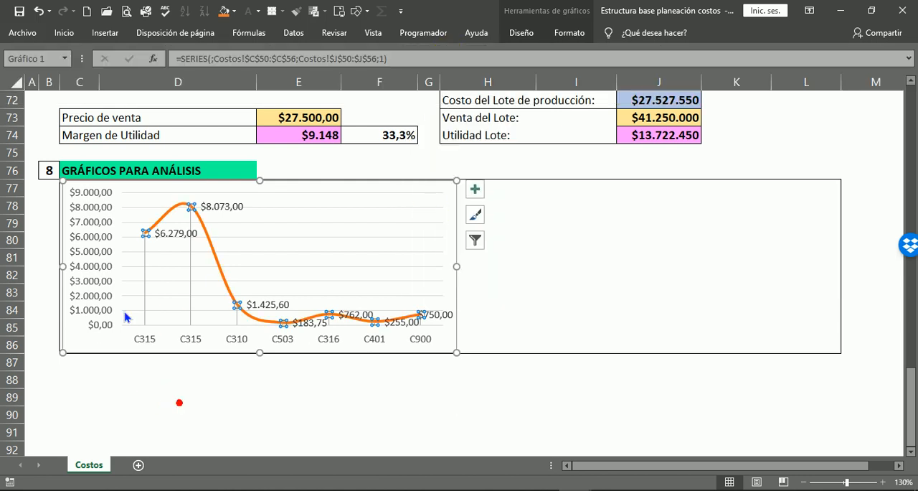
Set the outline colour of the chart's drop lines to dark blue.
left_click(143, 276)
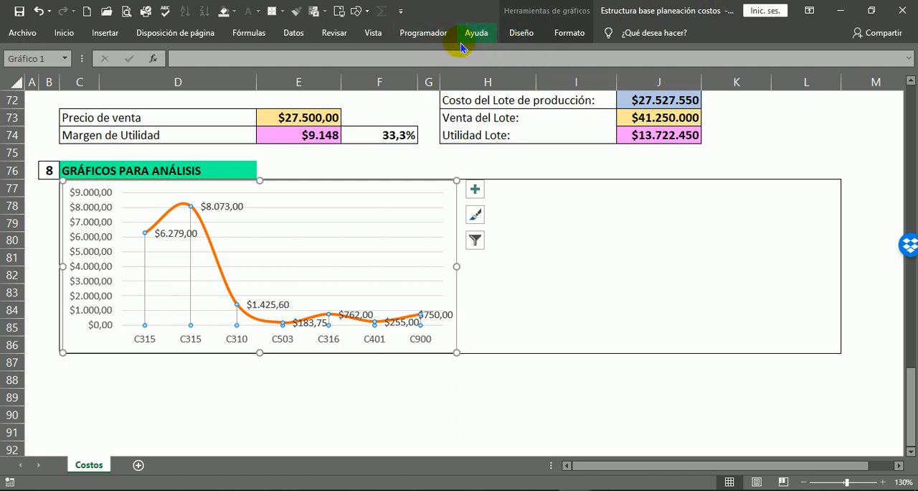
left_click(567, 34)
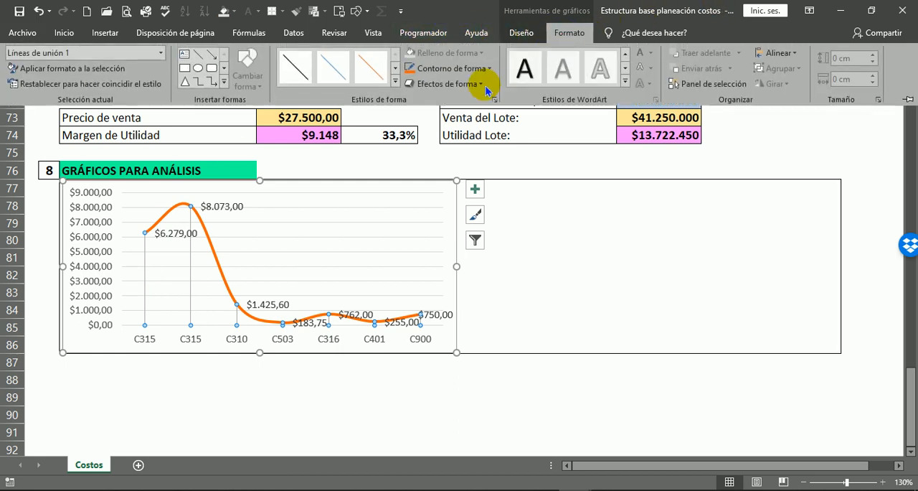
left_click(470, 69)
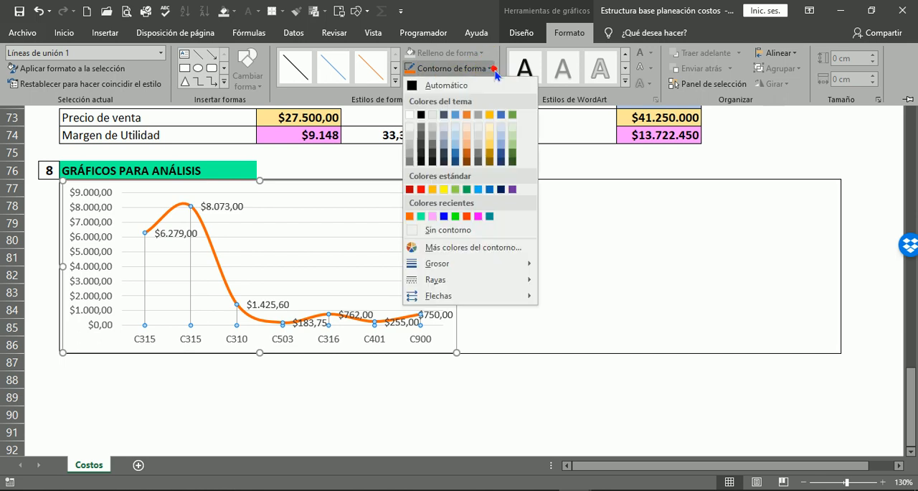
left_click(445, 216)
left_click(490, 380)
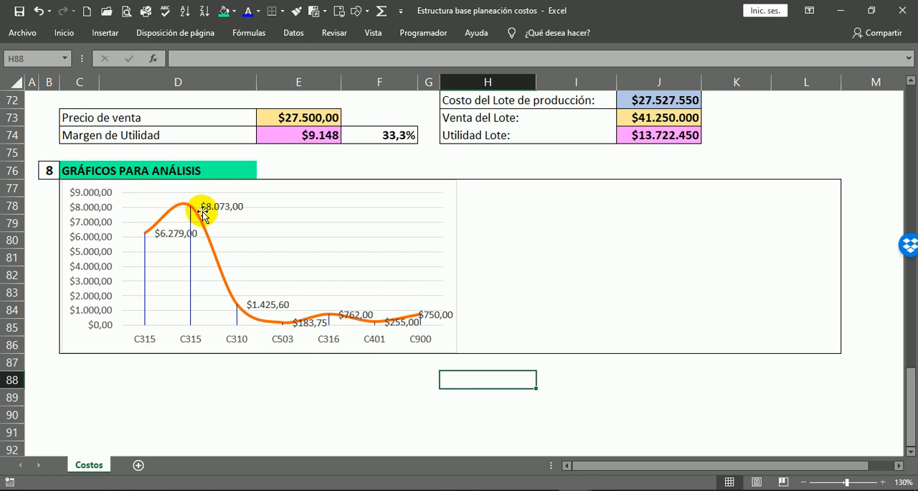
Review the cost total and profit margin formulas in the summary, and the consumption formulas in E50 and I50.
scroll(263, 188, "up", 3)
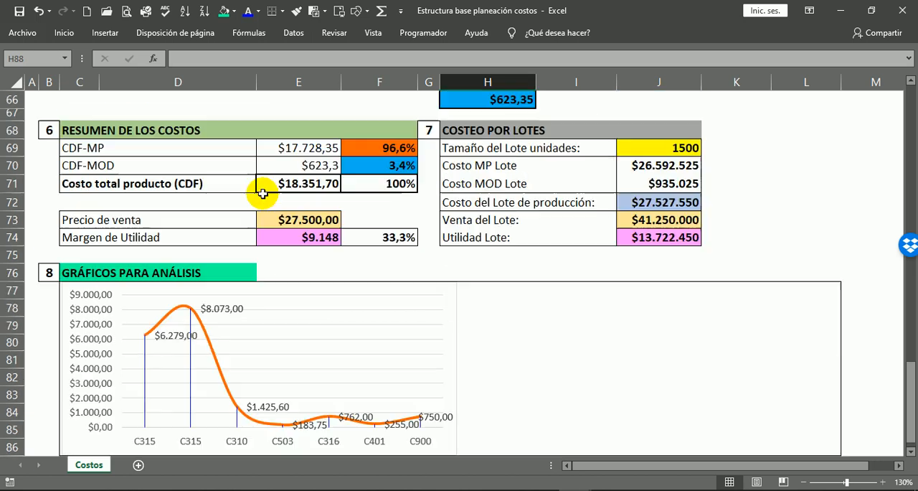
left_click(291, 241)
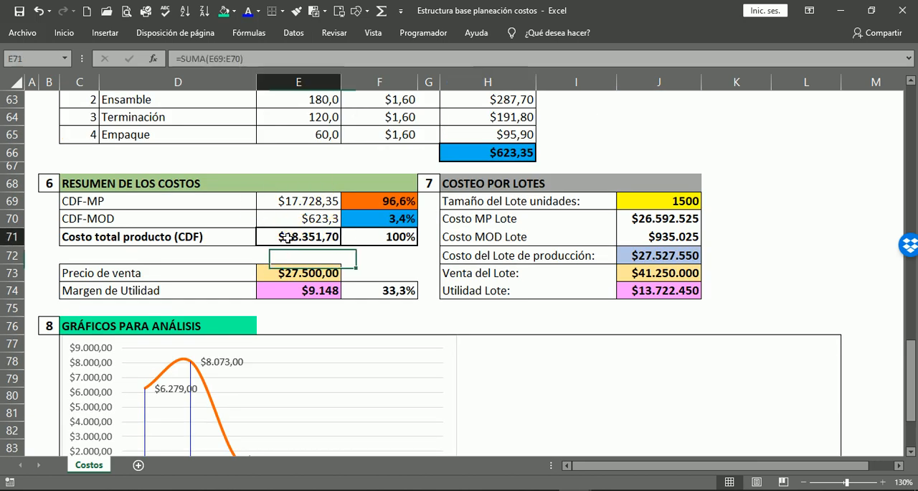
left_click(303, 287)
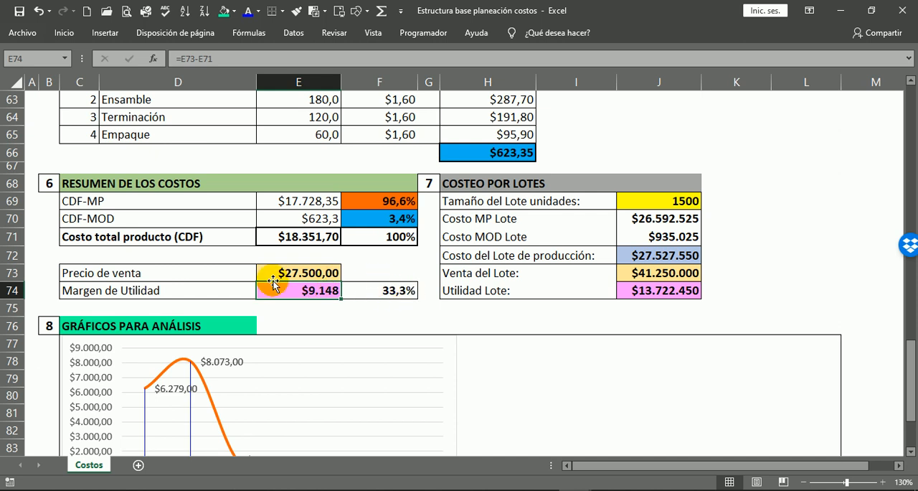
scroll(383, 303, "up", 1)
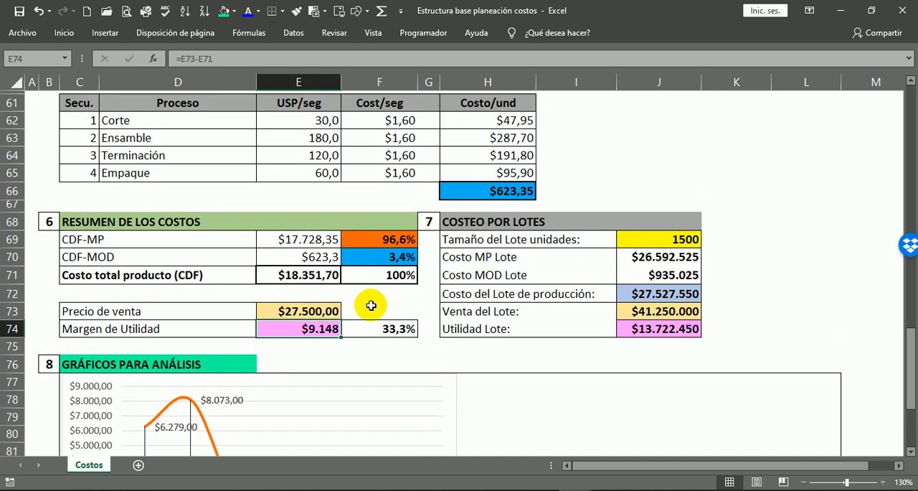
scroll(358, 308, "down", 1)
scroll(846, 269, "up", 6)
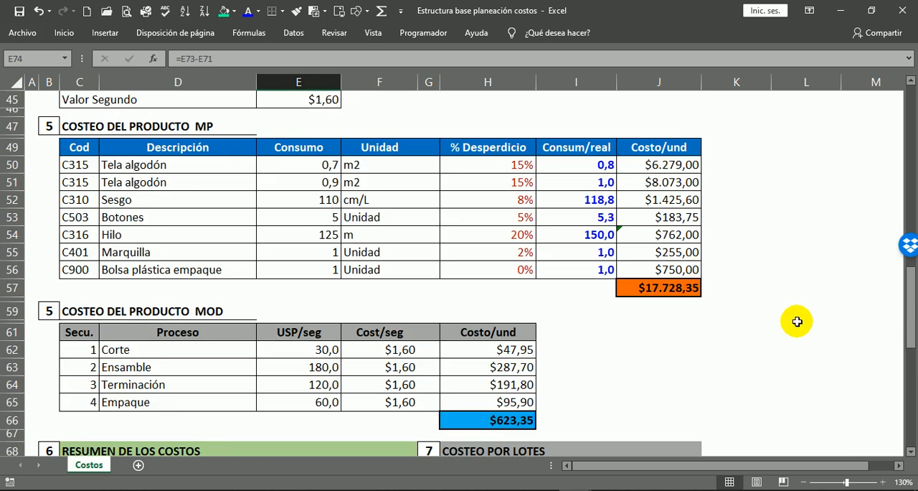
left_click(323, 165)
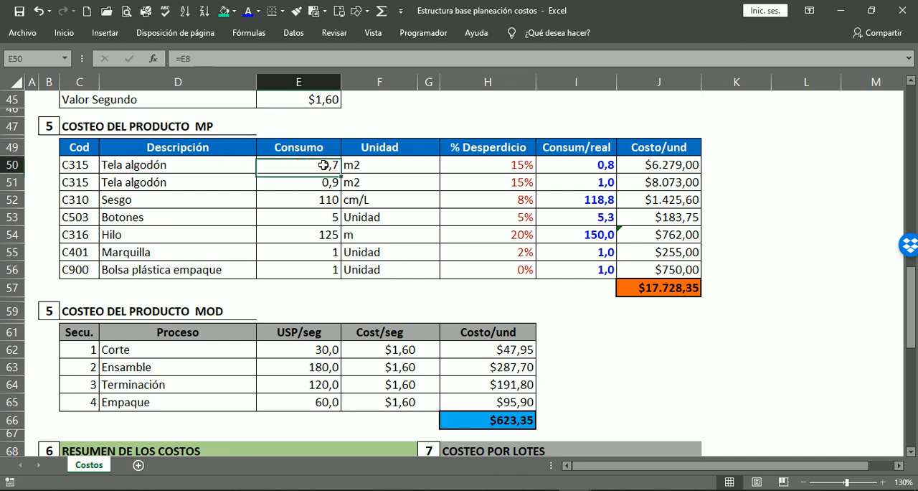
left_click(600, 165)
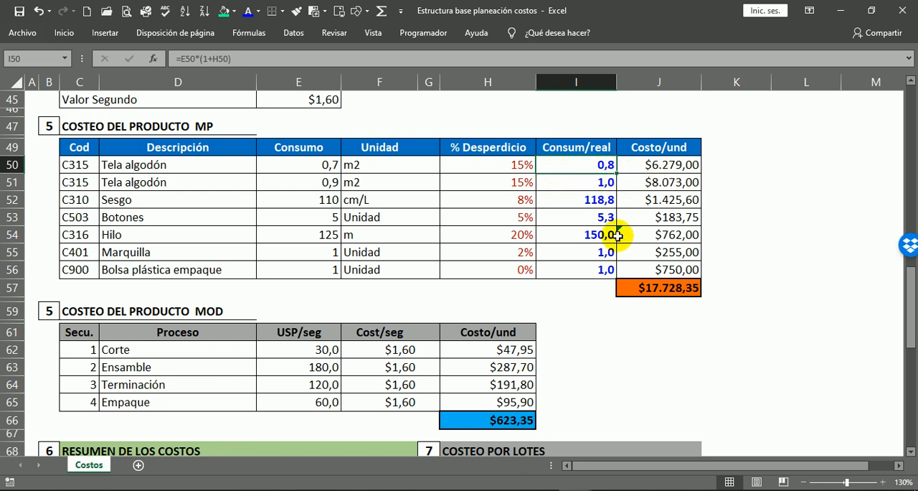
Overwrite the unit costs of the two Tela algodón rows, J50 and J51, with 5000 and 6000.
left_click(649, 164)
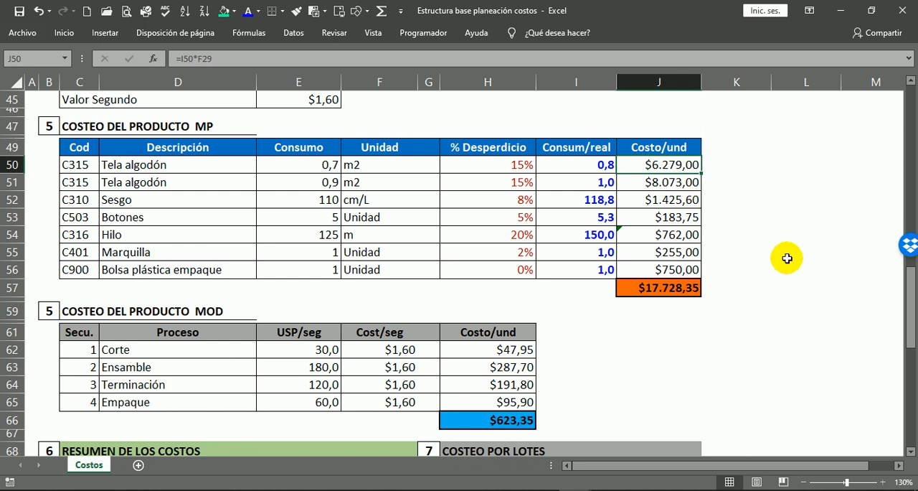
type("5000")
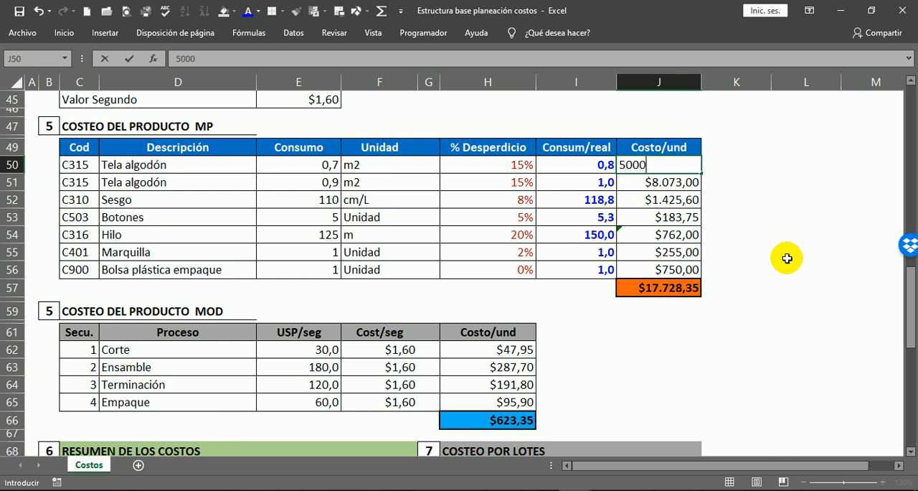
key("Return")
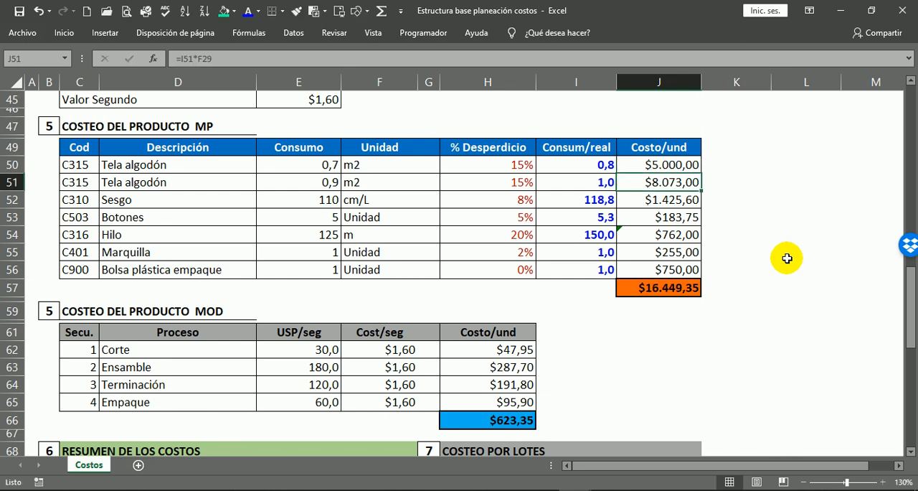
type("6")
key("Return")
key("Return")
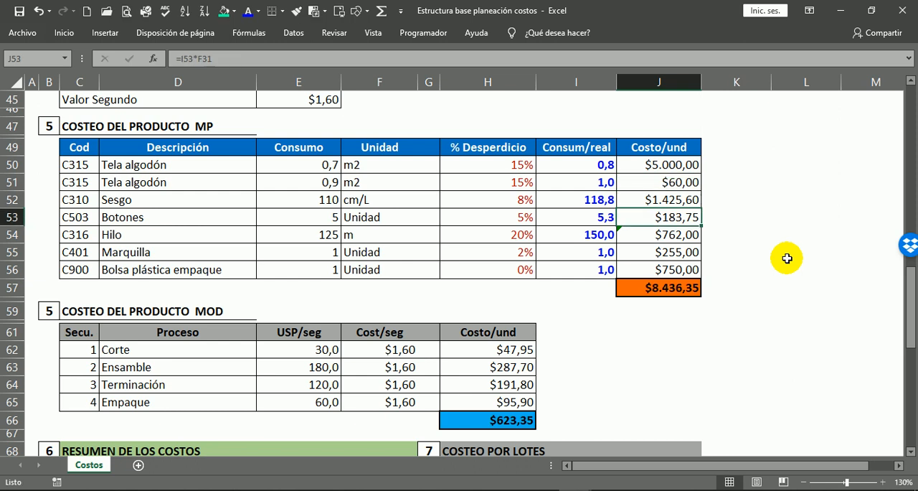
key("Up")
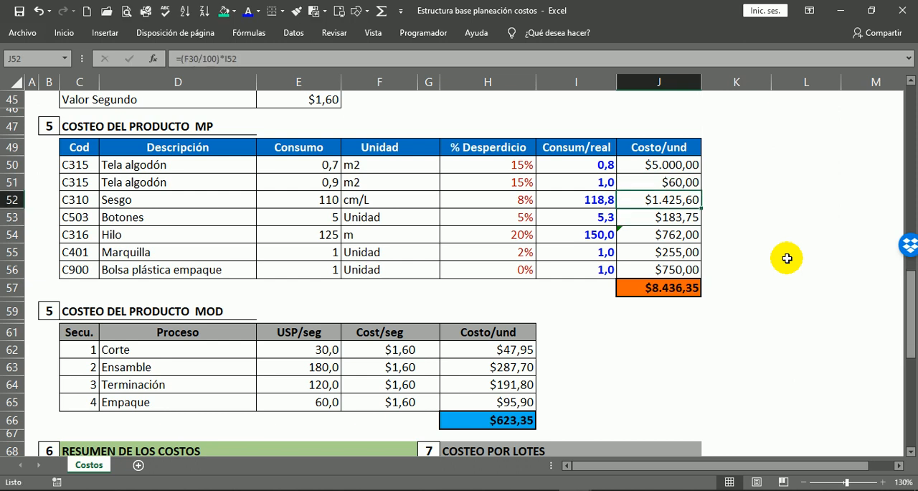
type("60")
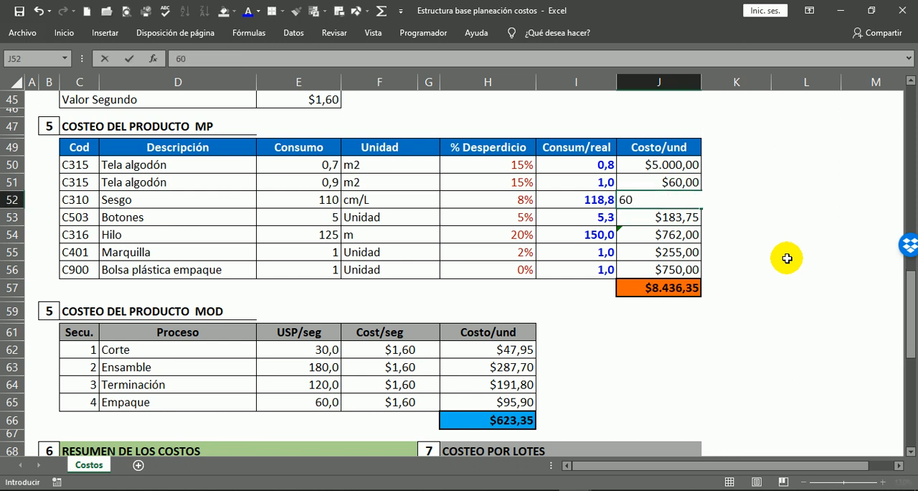
key("Up")
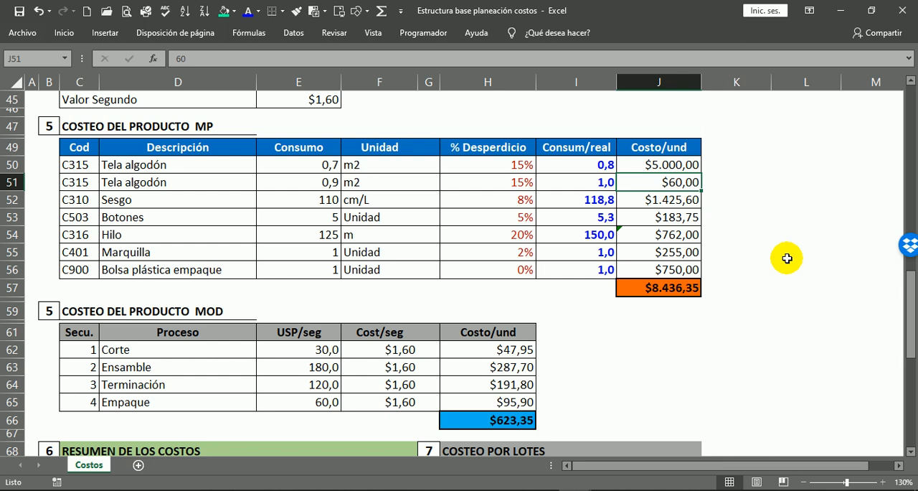
type("6")
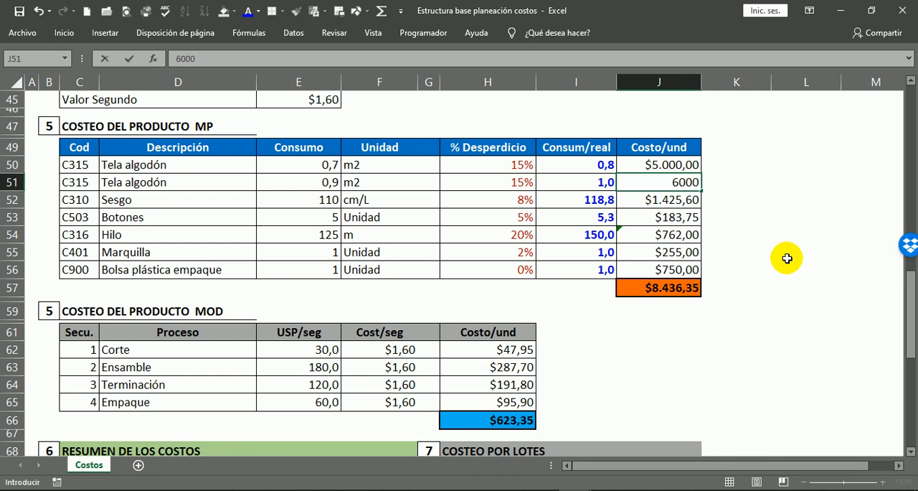
key("Return")
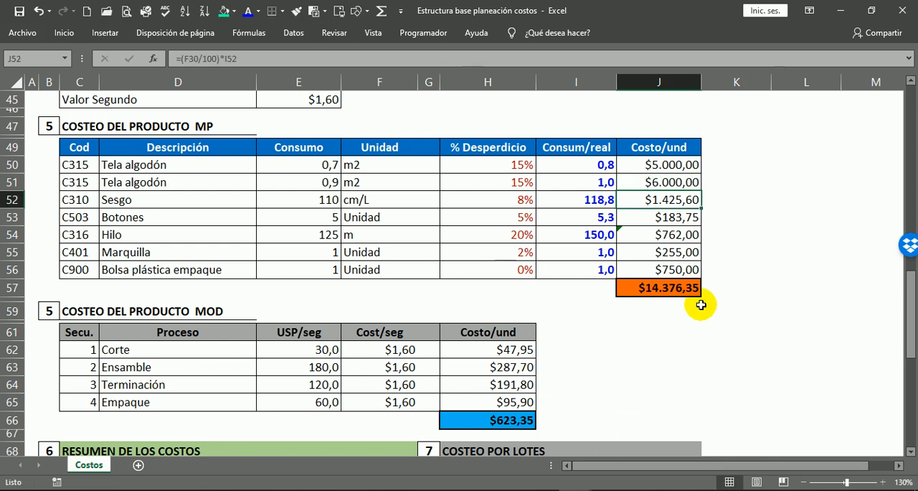
Examine how the trial fabric costs affect the cost summary, the profit margin and the material cost chart.
scroll(692, 316, "down", 7)
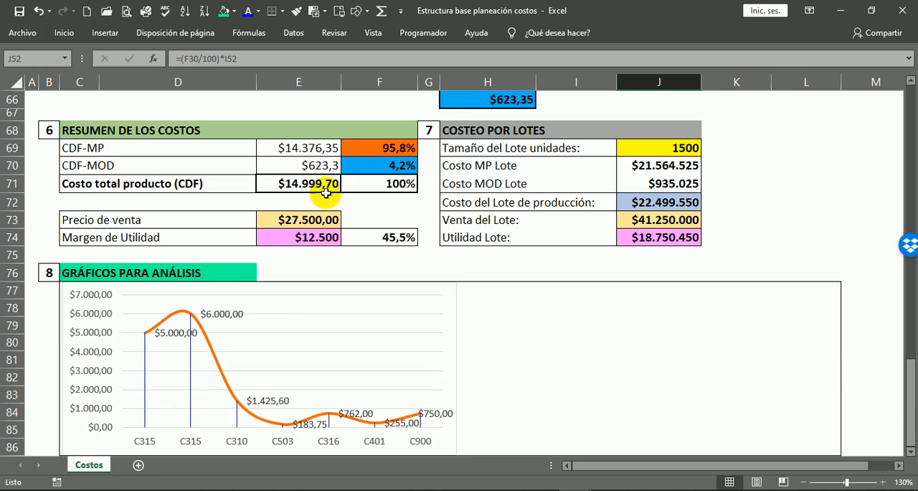
left_click(292, 148)
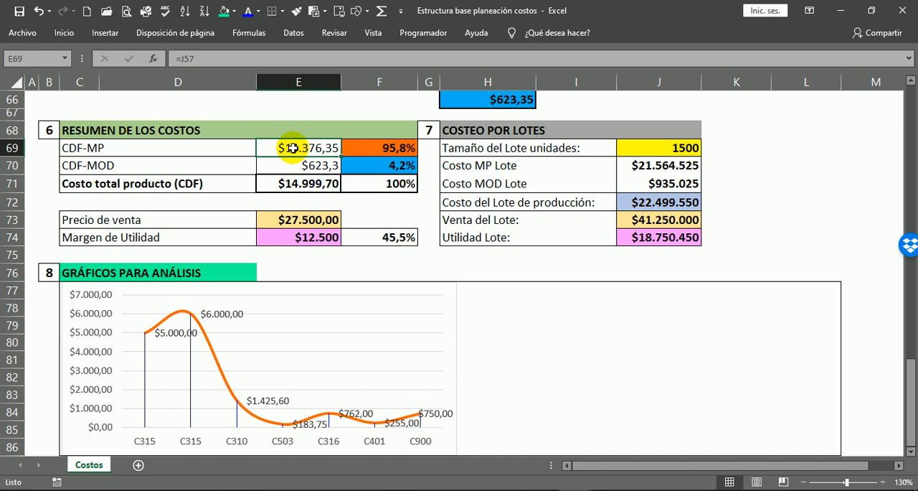
left_click(403, 150)
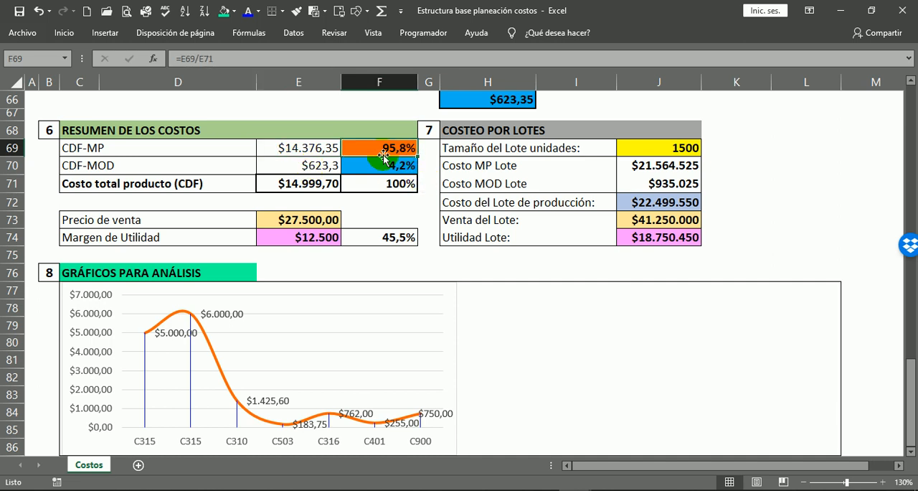
left_click(312, 180)
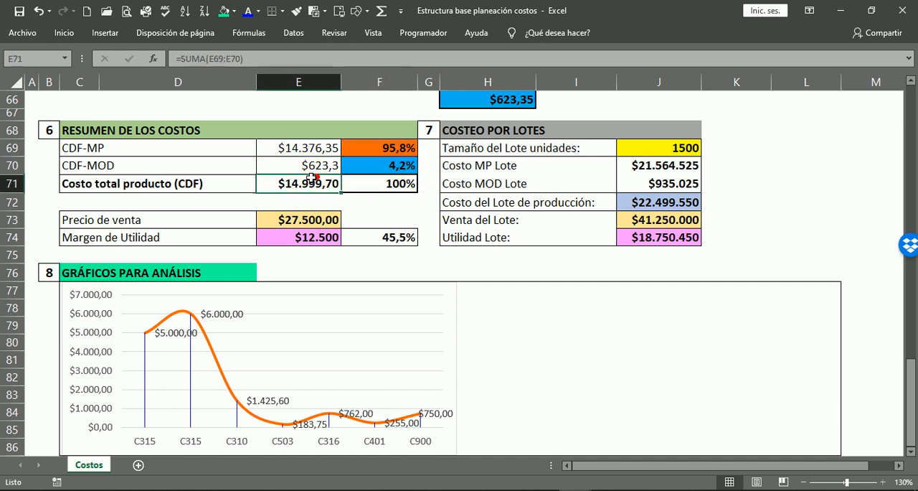
left_click(318, 236)
left_click(403, 249)
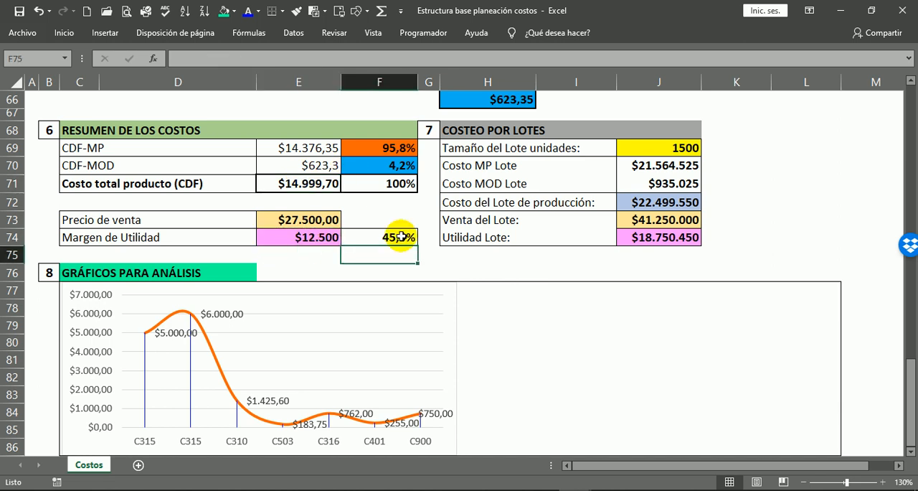
left_click(396, 235)
scroll(443, 309, "down", 3)
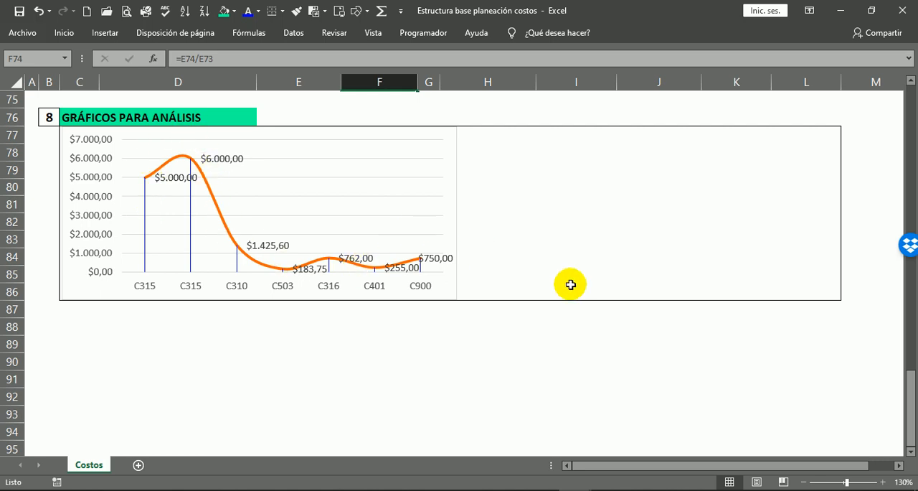
scroll(599, 401, "up", 2)
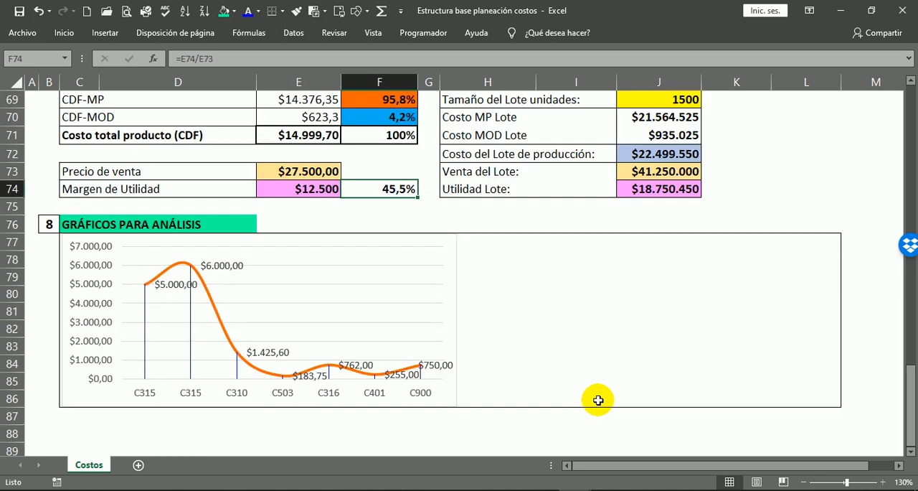
Undo the trial costs in J50 and J51 to restore their formulas, and check the material cost chart.
key("ctrl+z")
key("ctrl+z")
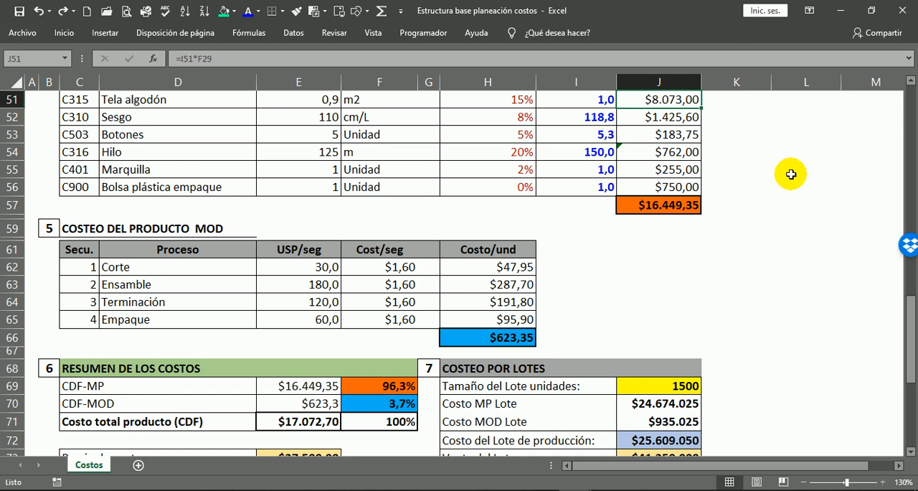
scroll(794, 172, "up", 2)
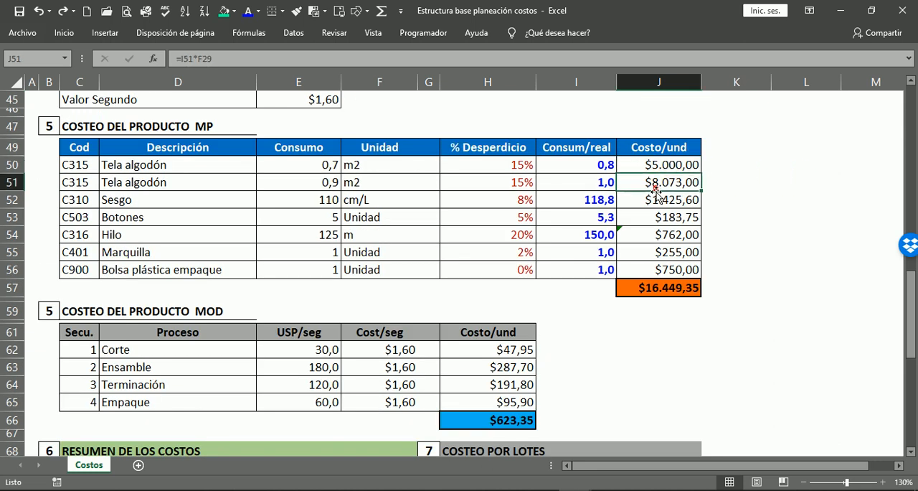
left_click(676, 155)
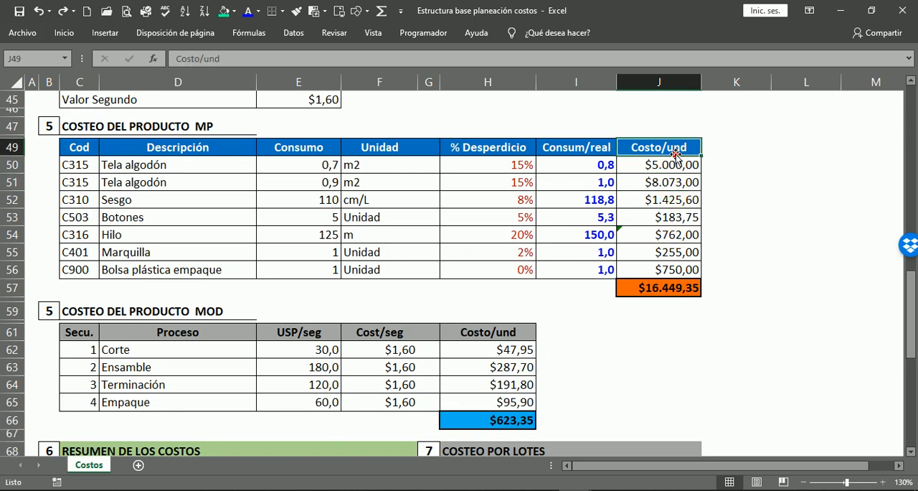
left_click(675, 165)
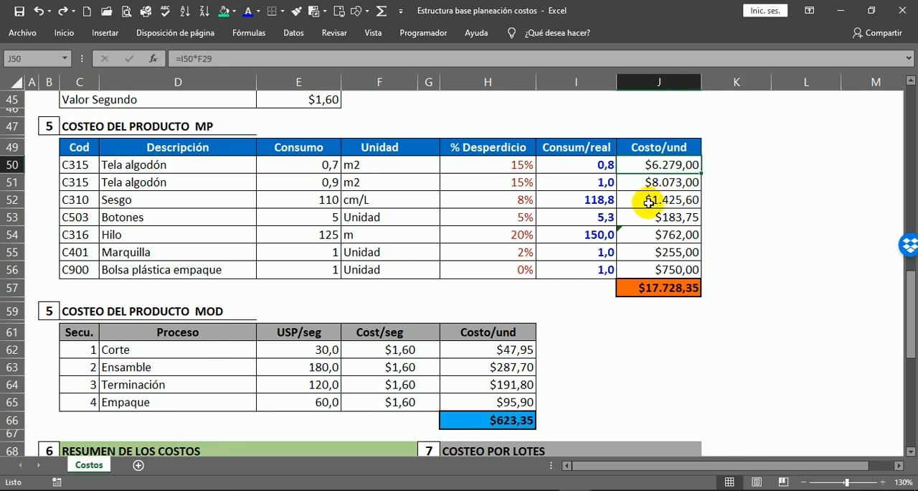
scroll(545, 216, "down", 4)
scroll(81, 345, "down", 6)
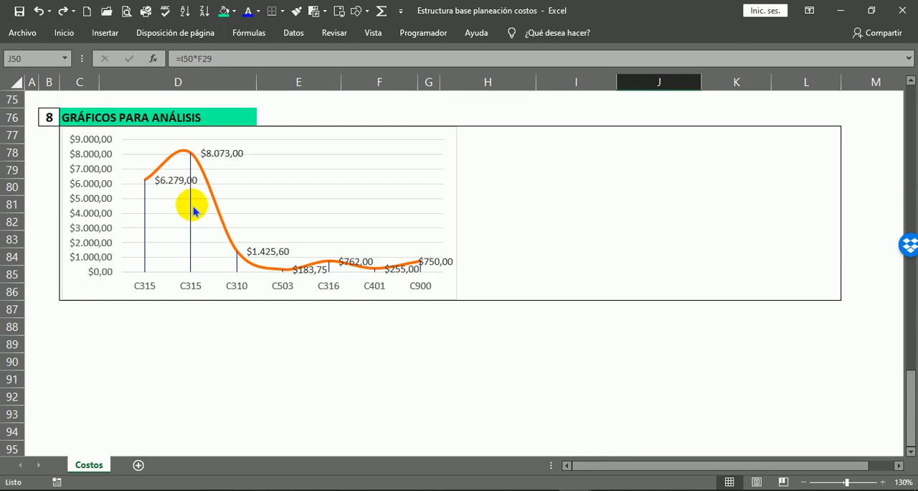
Insert a line chart of the labour process names in D62:D65 against their Costo/und values in H62:H65.
scroll(169, 215, "up", 1)
scroll(163, 232, "up", 2)
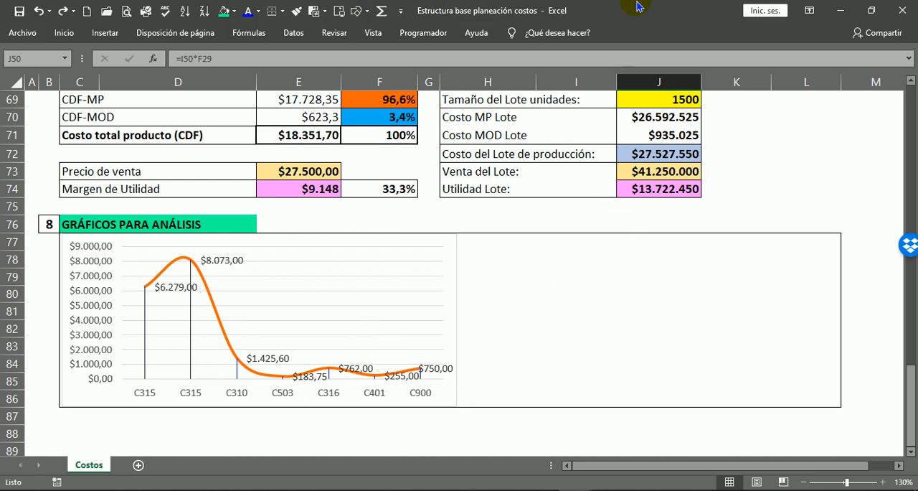
scroll(596, 203, "up", 3)
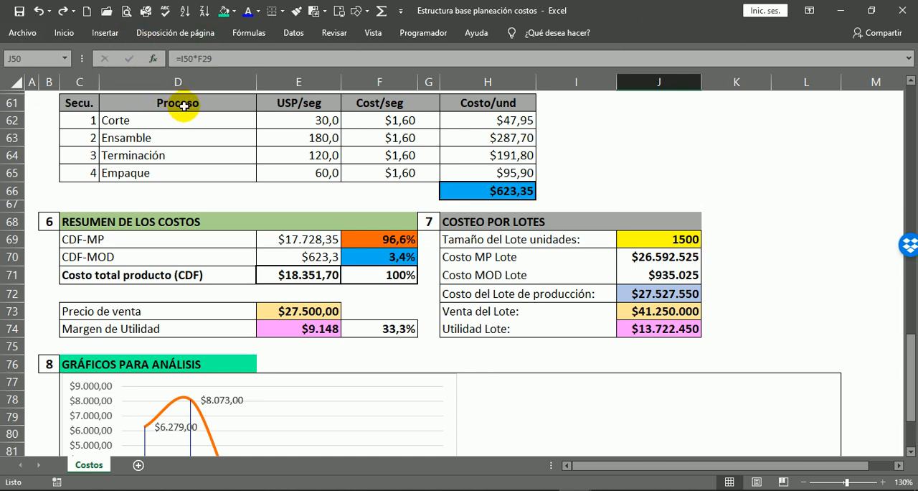
left_click_drag(125, 130, 125, 174)
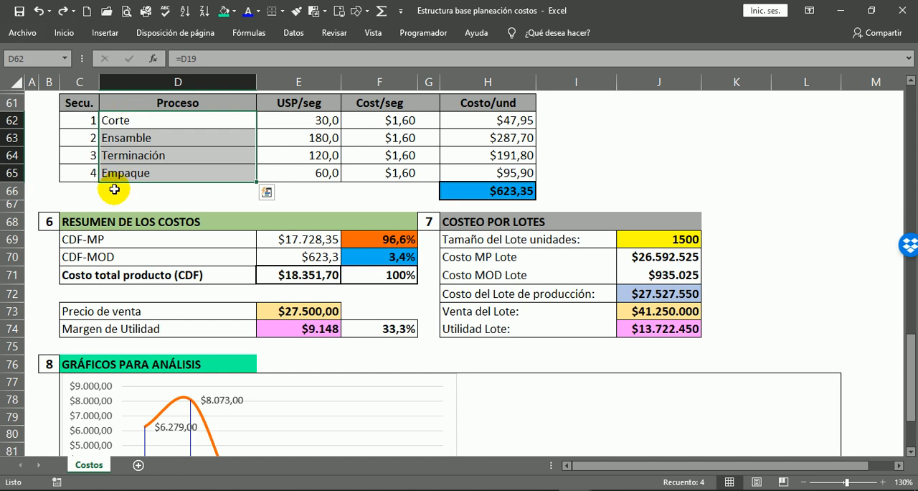
left_click_drag(504, 121, 507, 173)
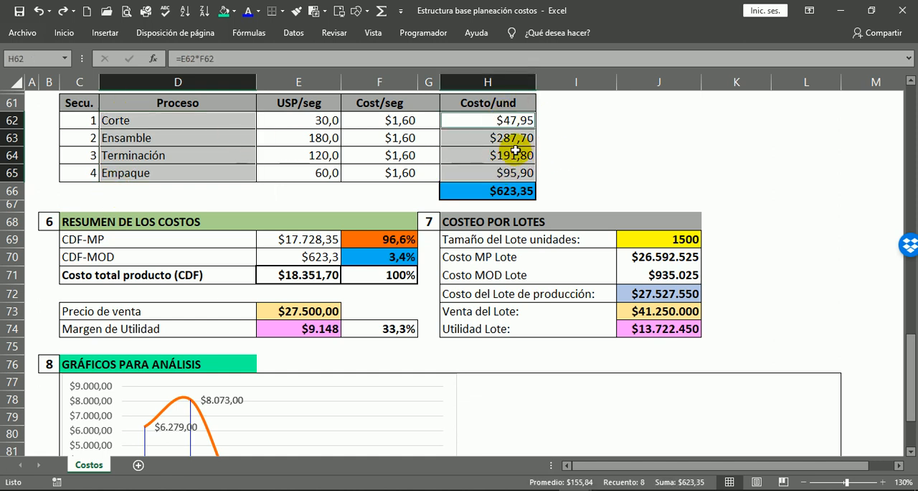
left_click(107, 35)
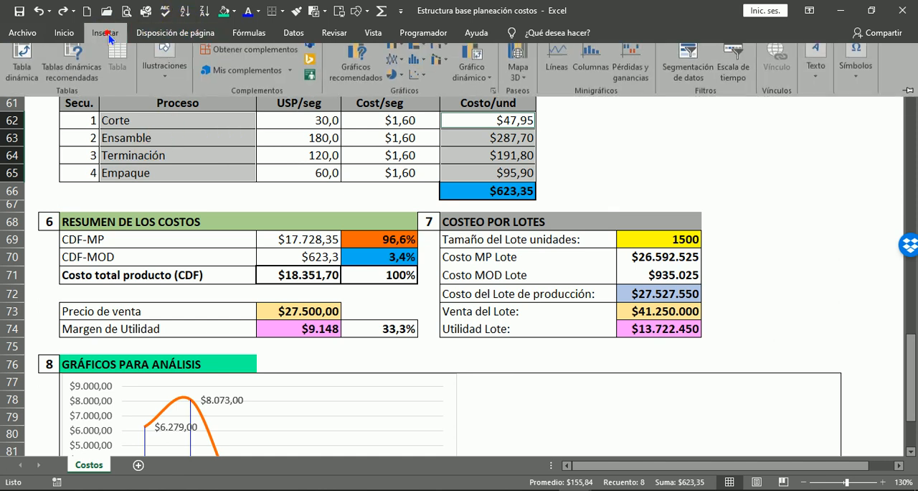
left_click(402, 75)
left_click(408, 113)
Move the labour cost chart into the free half of section 8's frame and shorten it to end at row 86.
left_click_drag(583, 153, 765, 371)
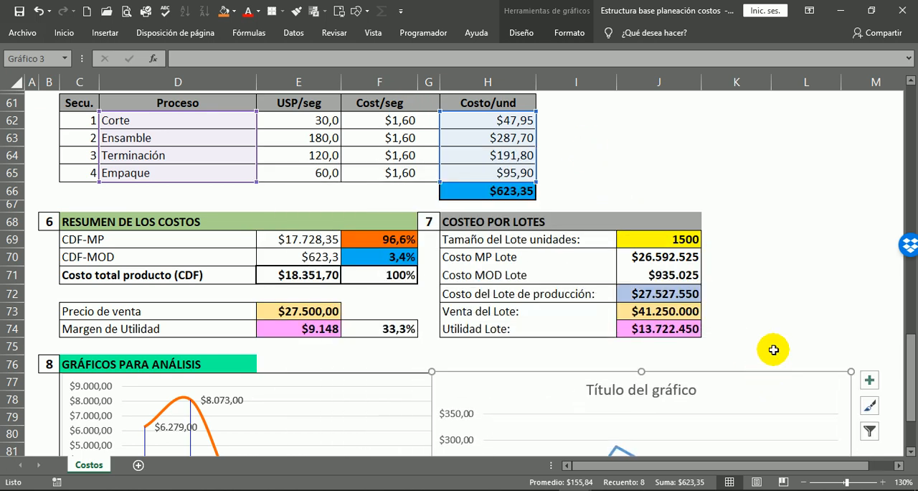
scroll(746, 287, "down", 3)
scroll(717, 359, "down", 1)
left_click_drag(639, 430, 640, 351)
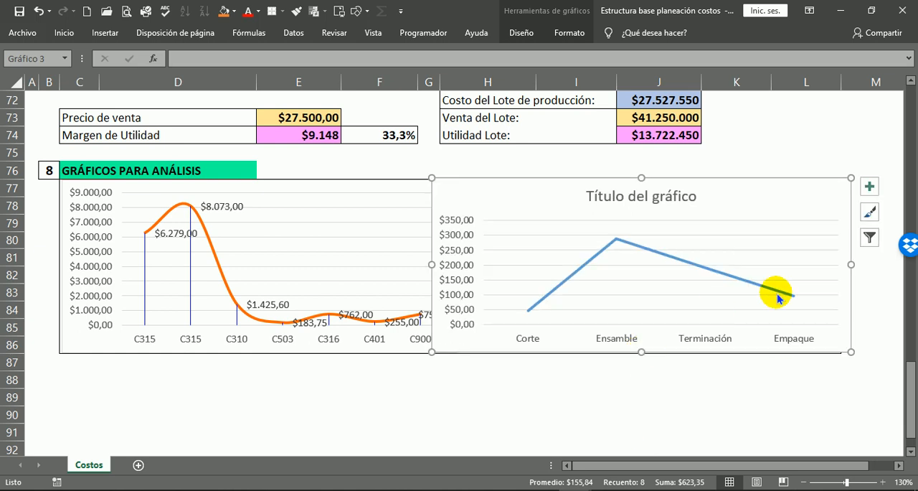
Narrow the labour cost chart, set it aside within section 8's frame, and narrow the material cost chart to end inside column F.
left_click_drag(851, 266, 651, 274)
left_click(473, 393)
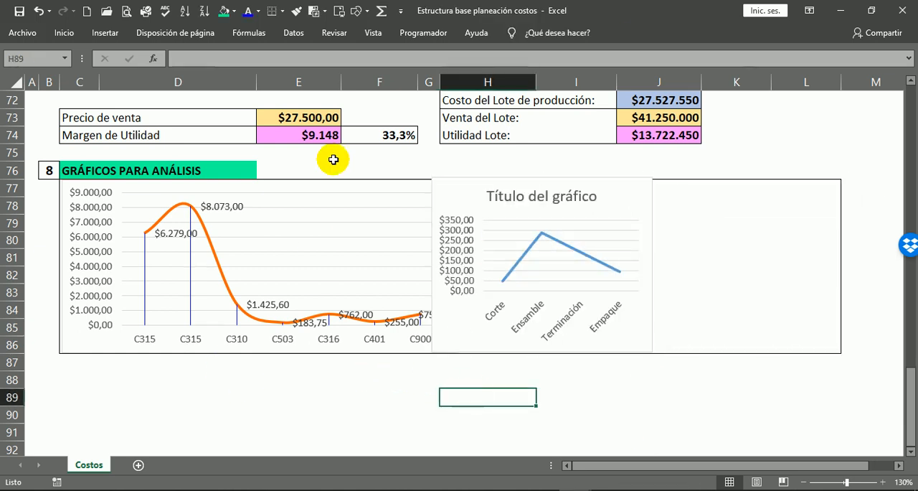
left_click(361, 191)
left_click_drag(437, 273, 454, 237)
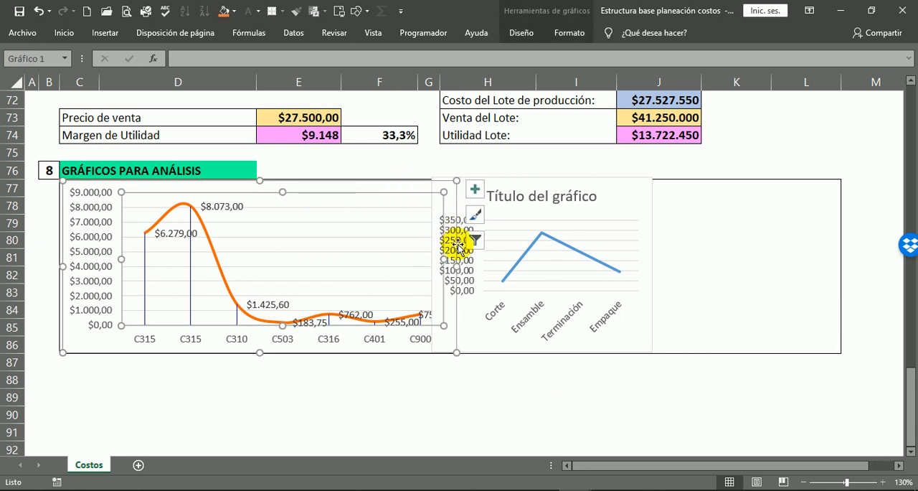
left_click_drag(649, 212, 726, 225)
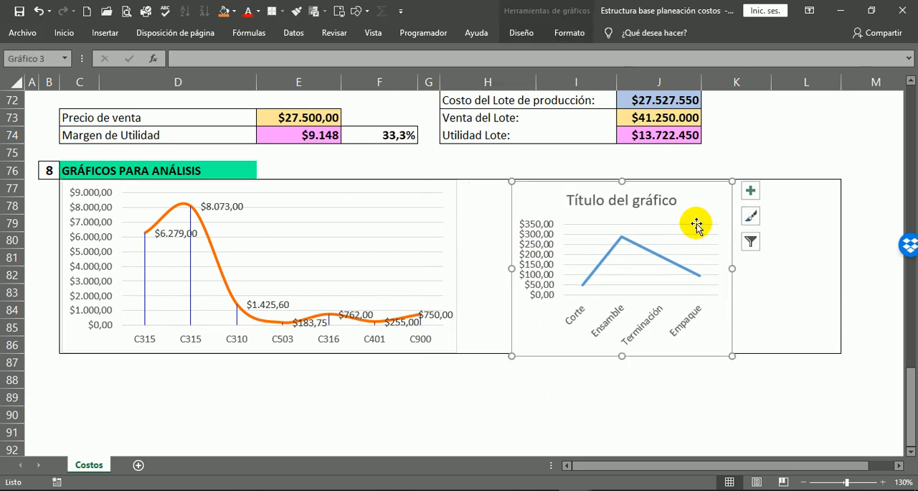
left_click(443, 185)
left_click_drag(455, 267, 400, 266)
left_click(450, 397)
Place the labour cost chart directly beside the material cost chart, fit its height to the frame and widen it into column J.
left_click_drag(728, 198, 614, 191)
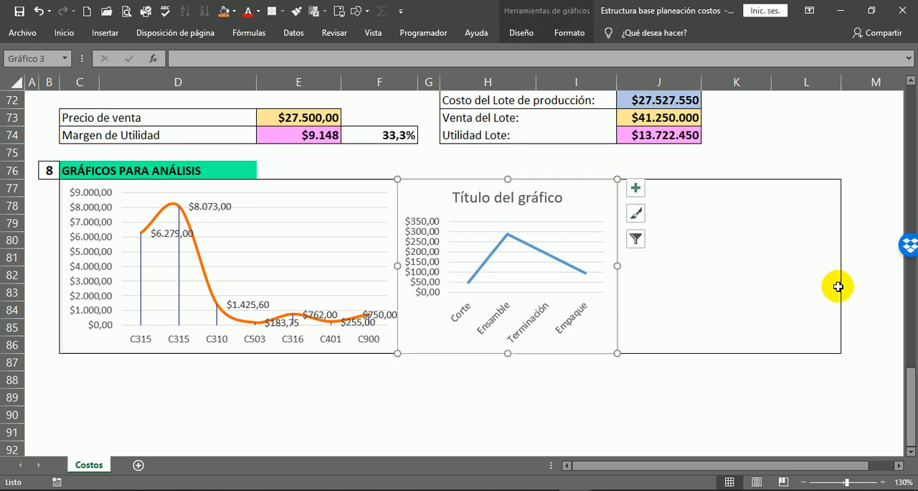
key("Right")
key("Right")
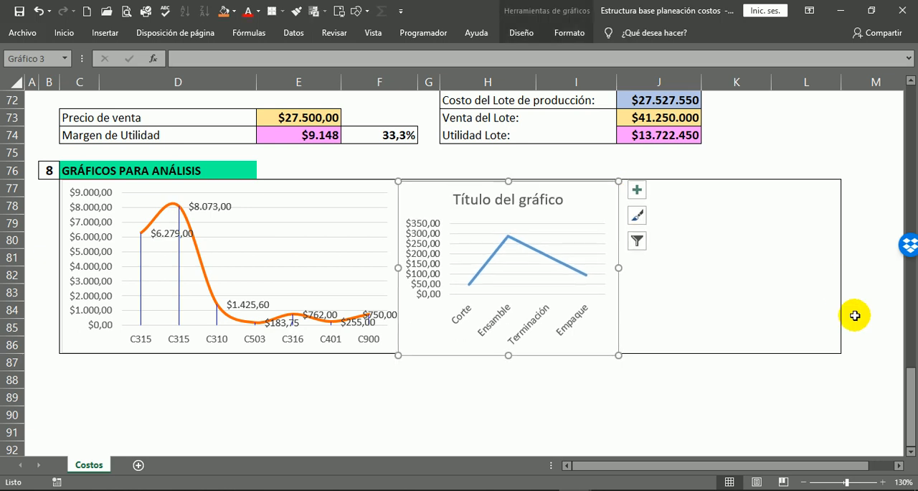
key("Up")
key("Escape")
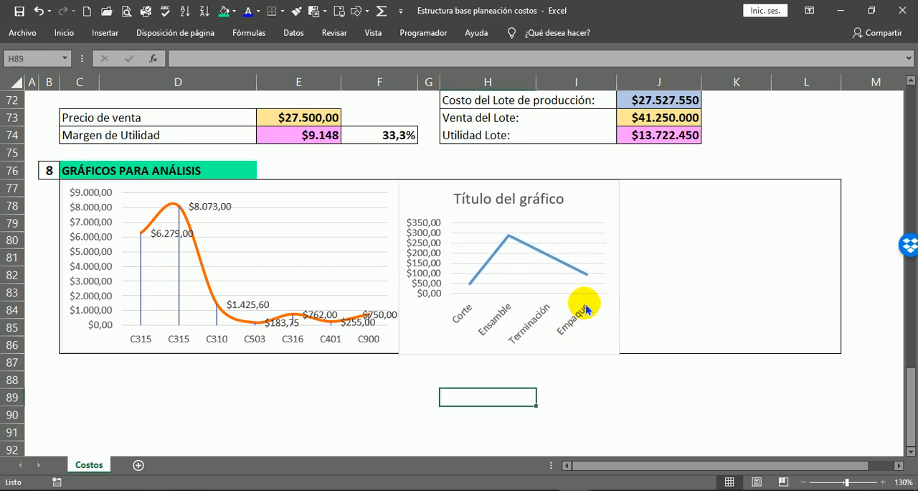
left_click(613, 314)
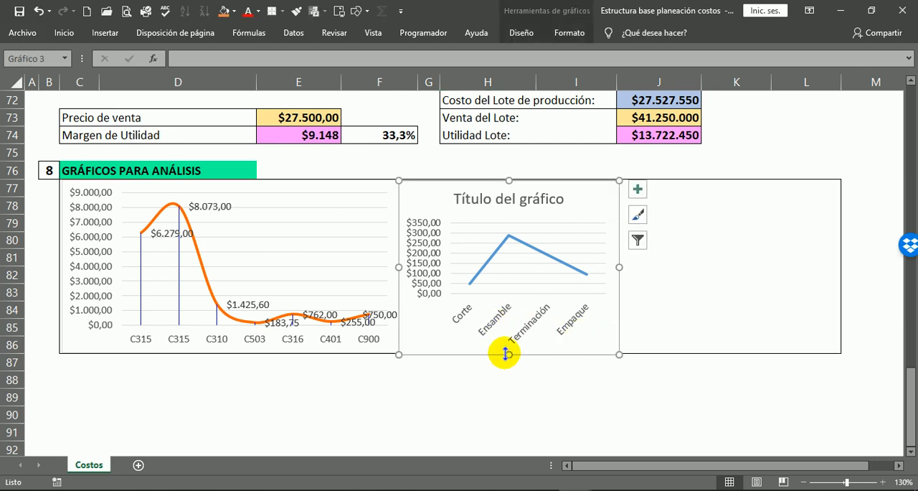
left_click_drag(509, 353, 508, 352)
left_click_drag(619, 266, 679, 267)
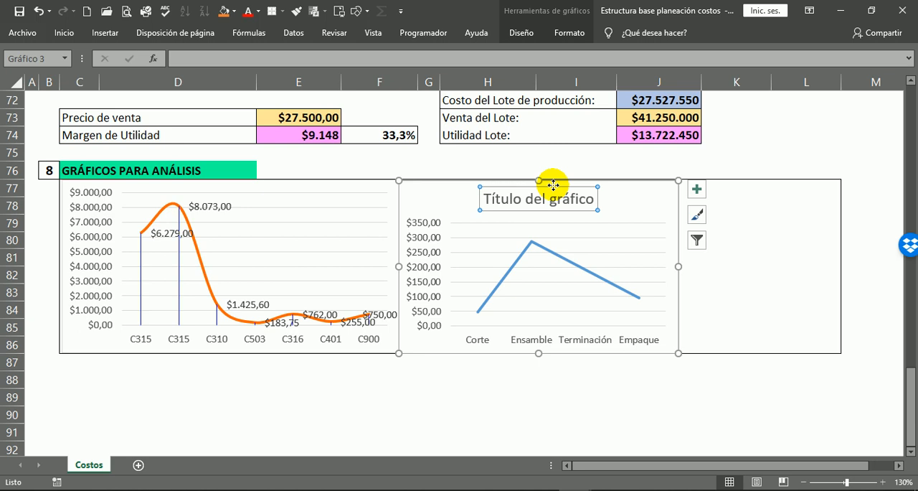
Delete the labour cost chart's title and add data labels to its line.
key("Delete")
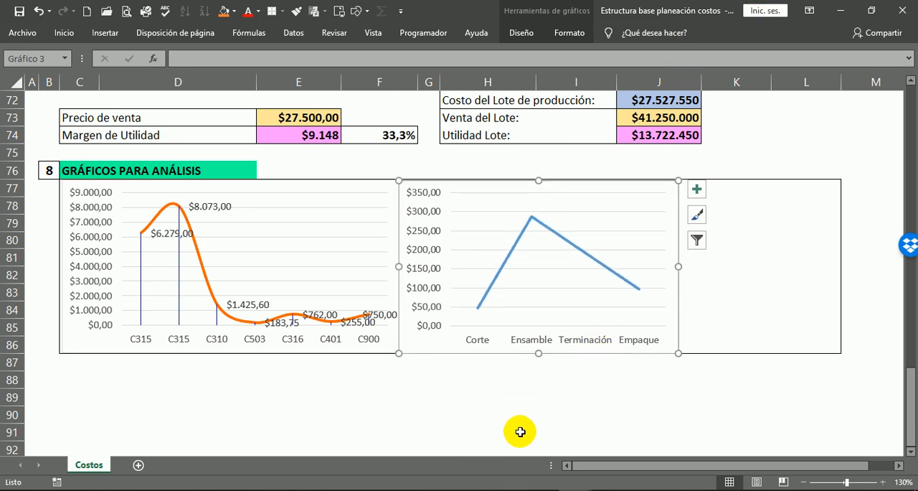
left_click(575, 417)
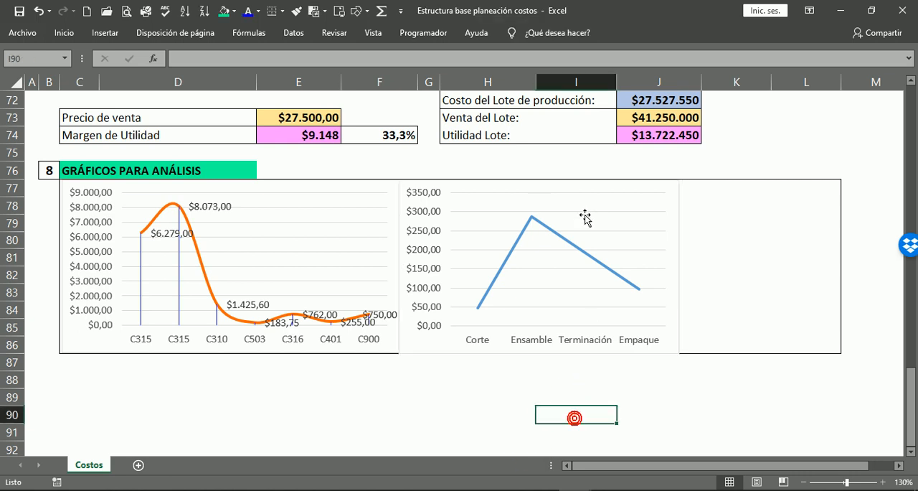
left_click(552, 237)
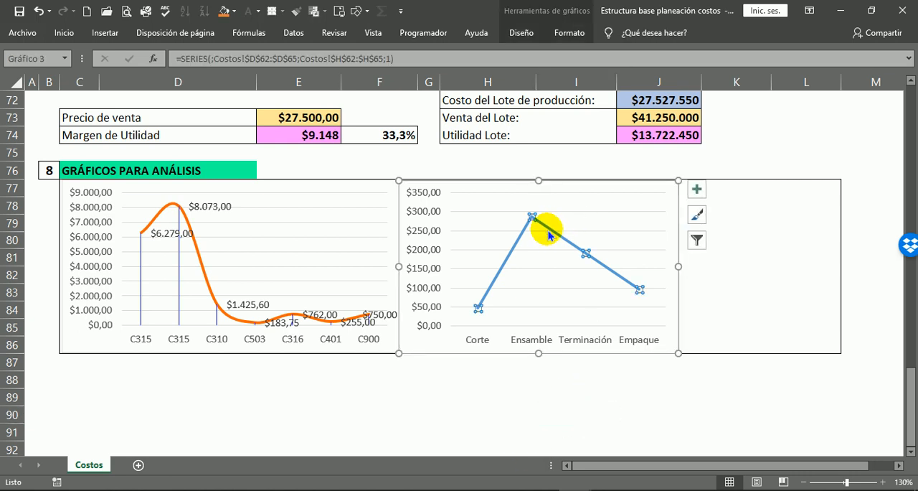
right_click(553, 233)
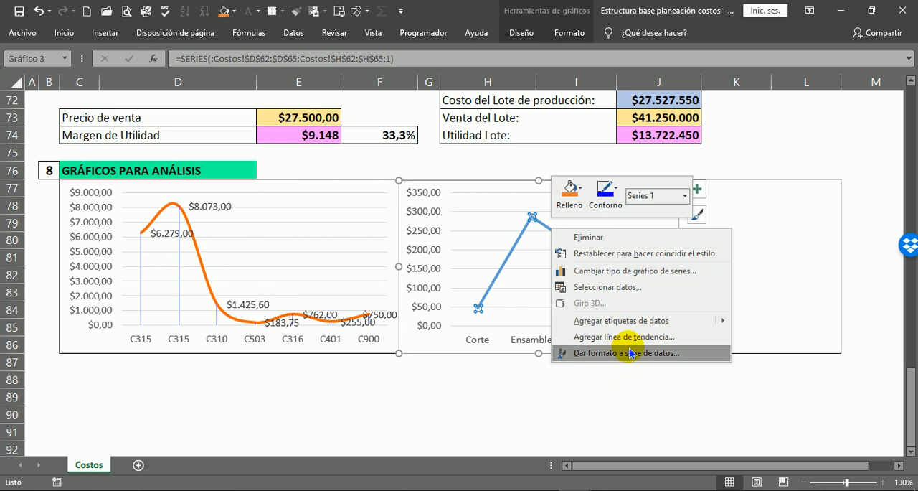
left_click(641, 319)
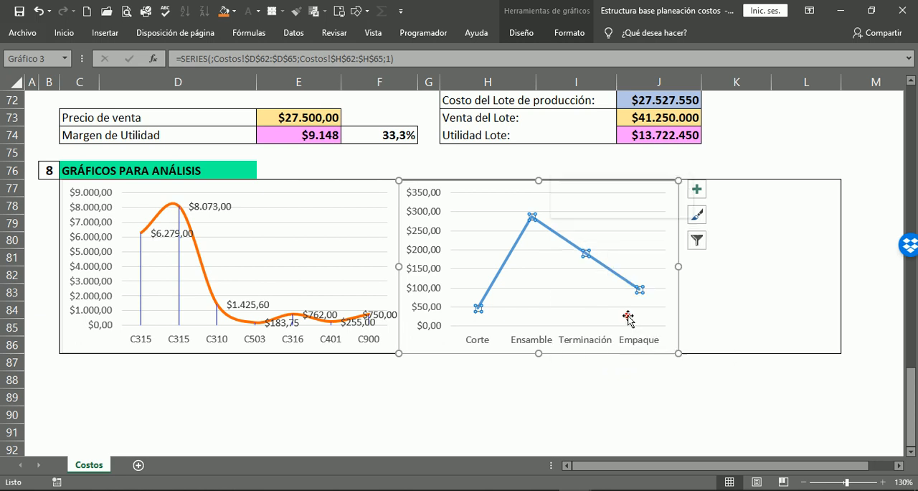
Format the labour cost chart's data series as a smoothed line (Línea suavizada).
right_click(551, 234)
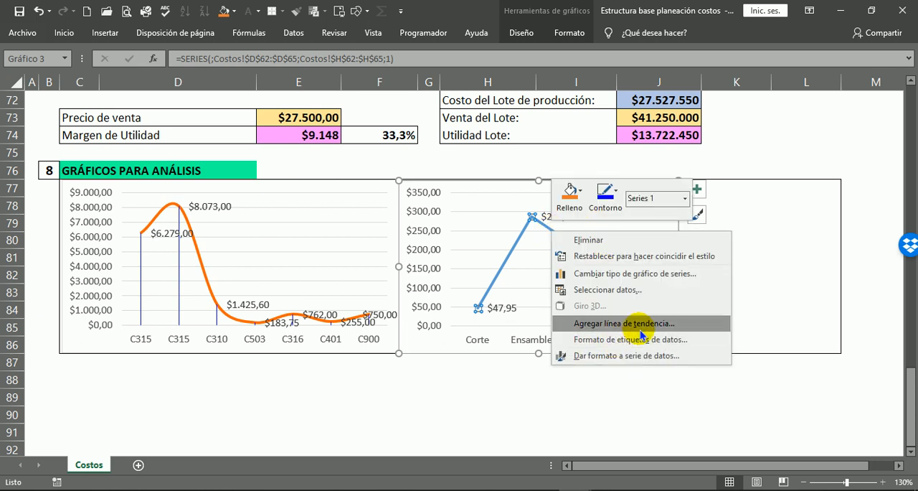
left_click(610, 356)
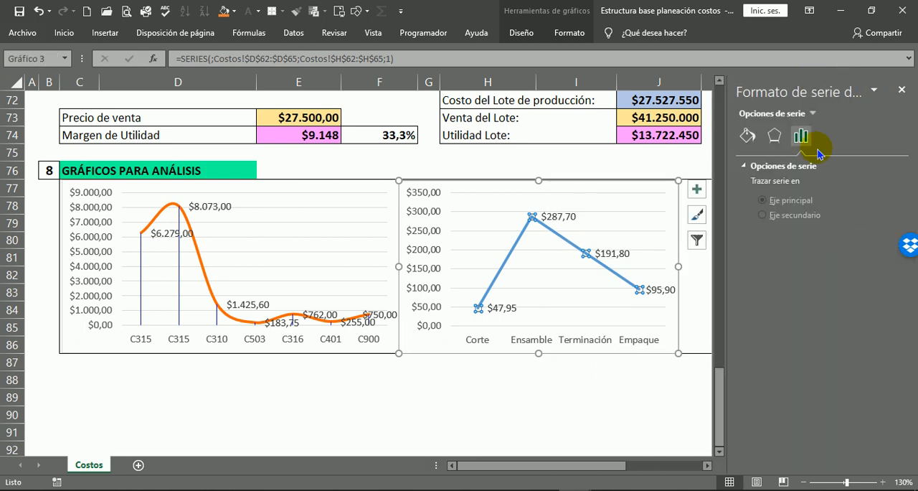
left_click(748, 137)
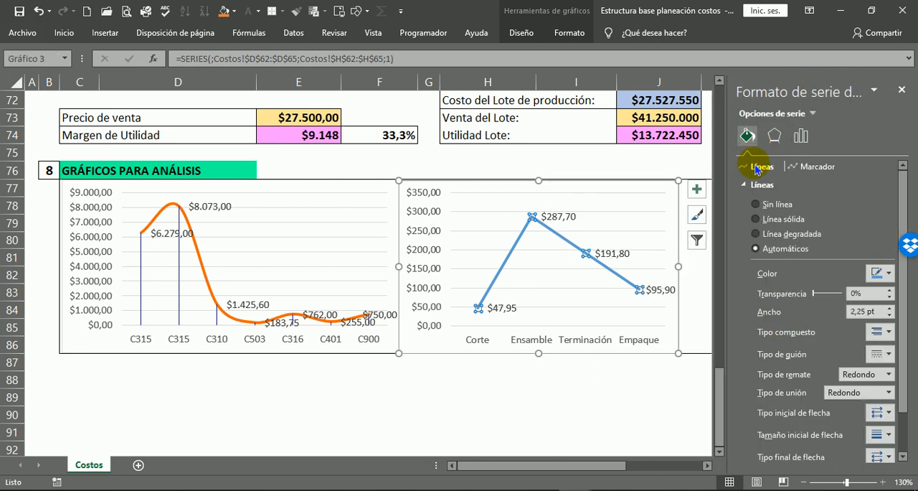
scroll(793, 315, "down", 2)
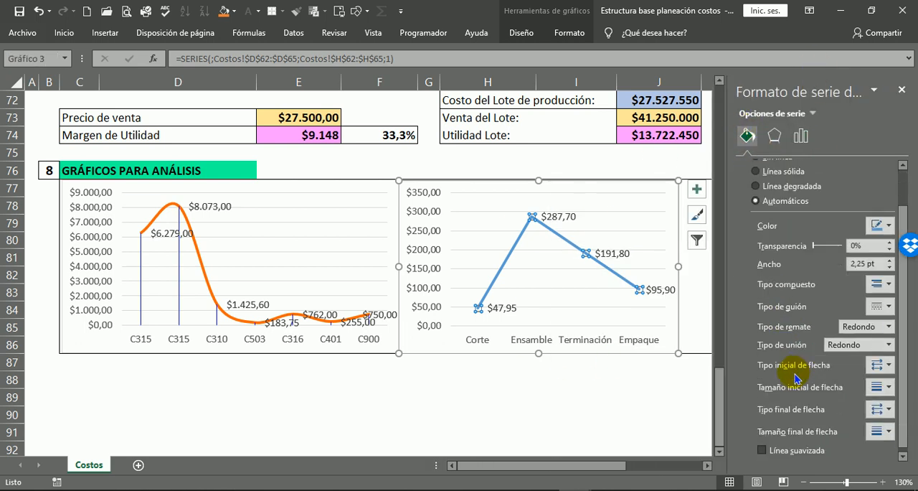
left_click(806, 457)
left_click(558, 421)
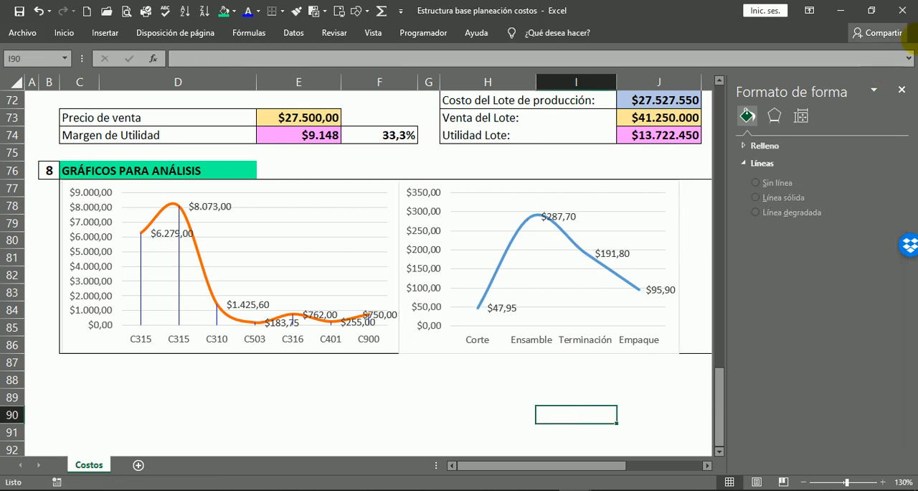
left_click(902, 89)
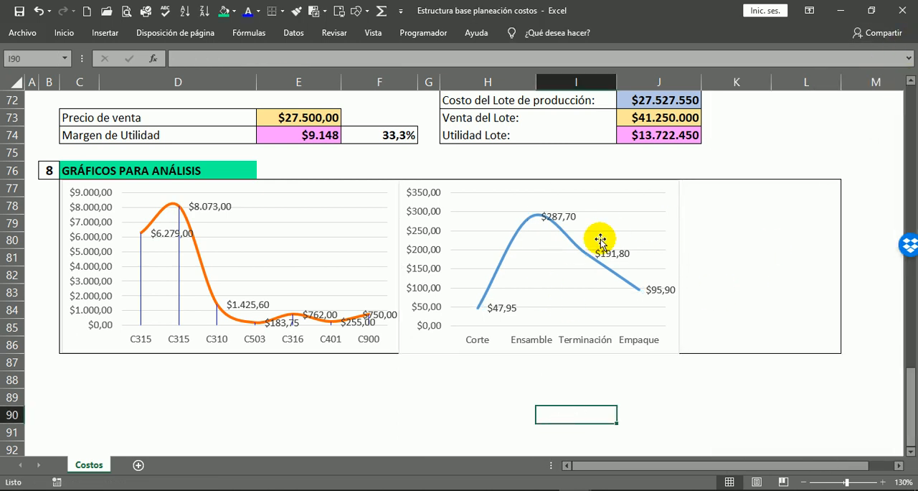
left_click(689, 391)
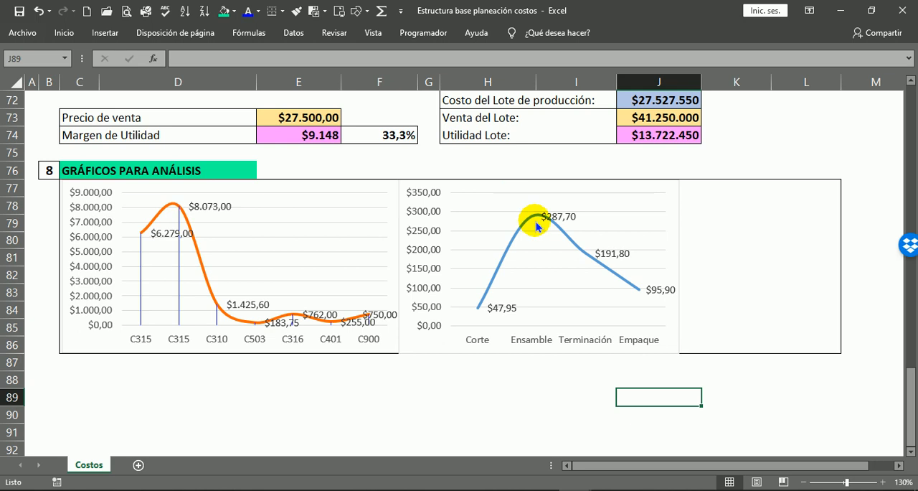
Add drop lines (Líneas de unión) from the labour cost curve to the category axis.
left_click(673, 193)
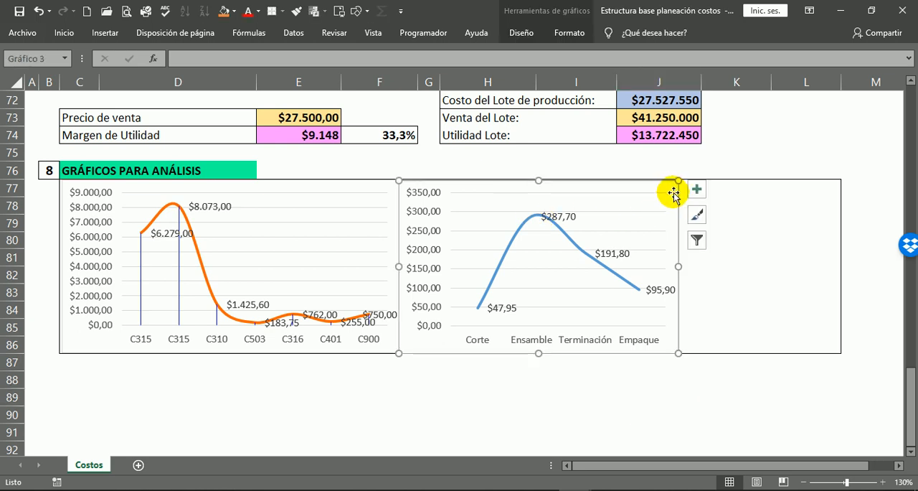
left_click(521, 32)
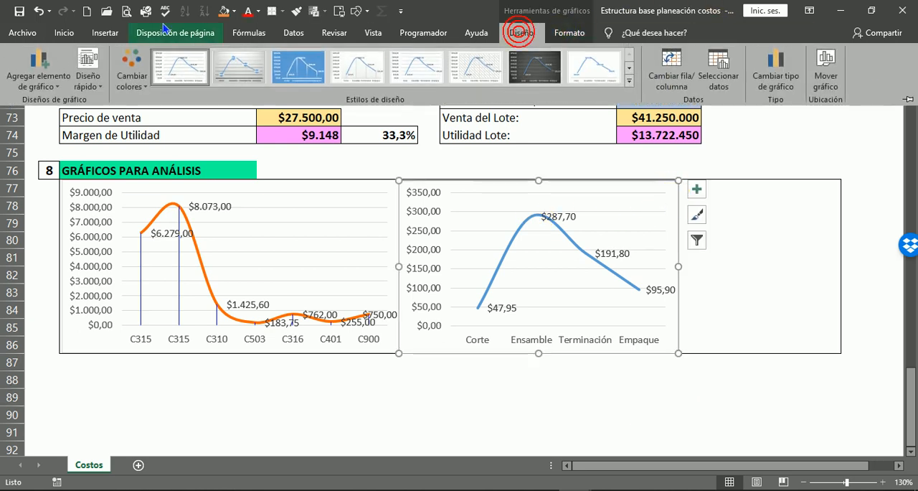
left_click(49, 86)
mouse_move(41, 230)
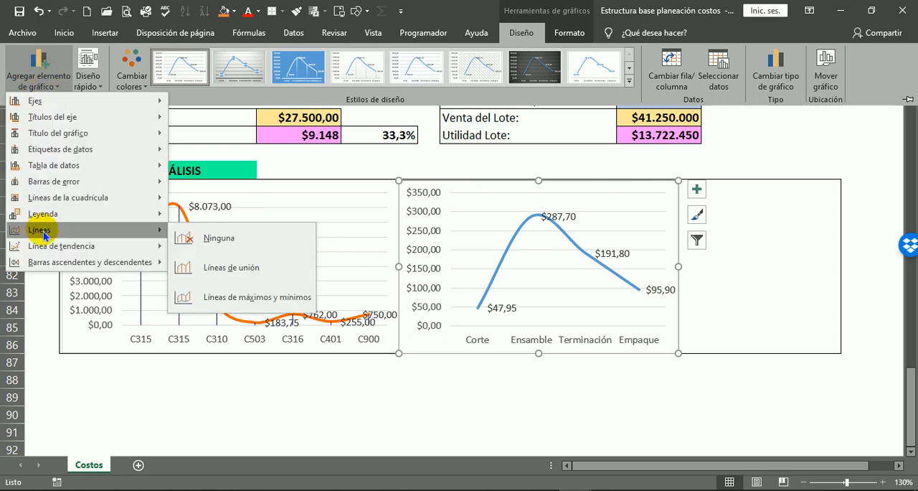
left_click(249, 280)
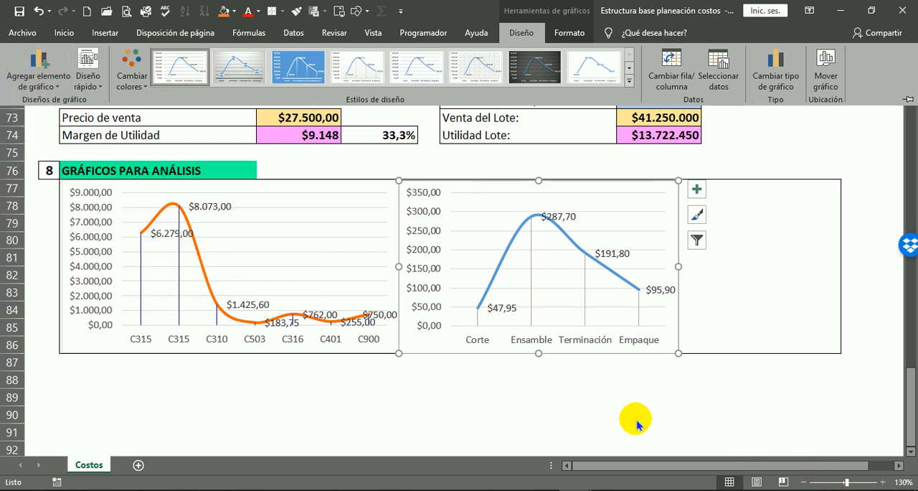
left_click(606, 402)
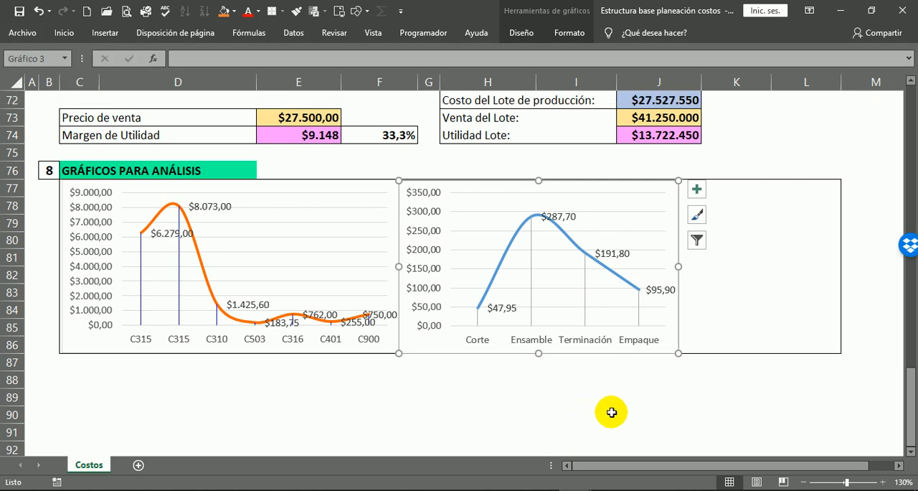
left_click(607, 412)
Check the CDF-MOD colour in the cost summary and set the labour cost curve's outline to blue.
scroll(714, 286, "up", 2)
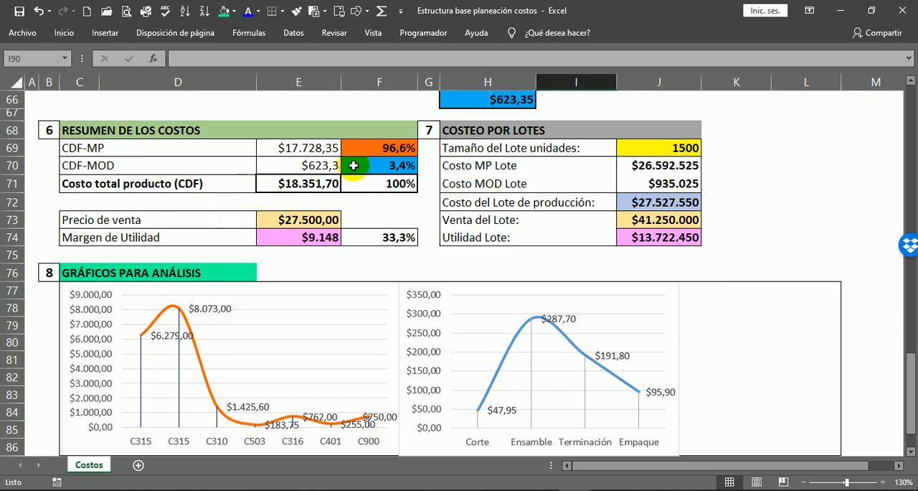
left_click(371, 165)
scroll(517, 185, "down", 2)
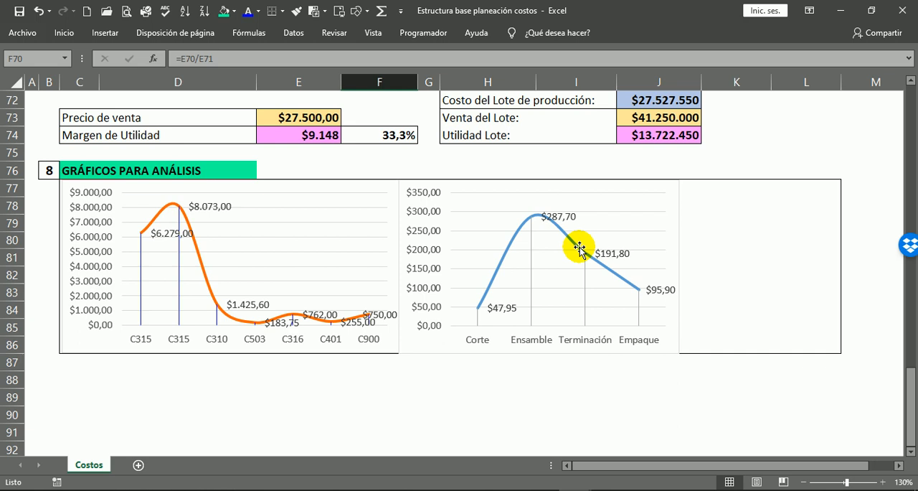
left_click(518, 233)
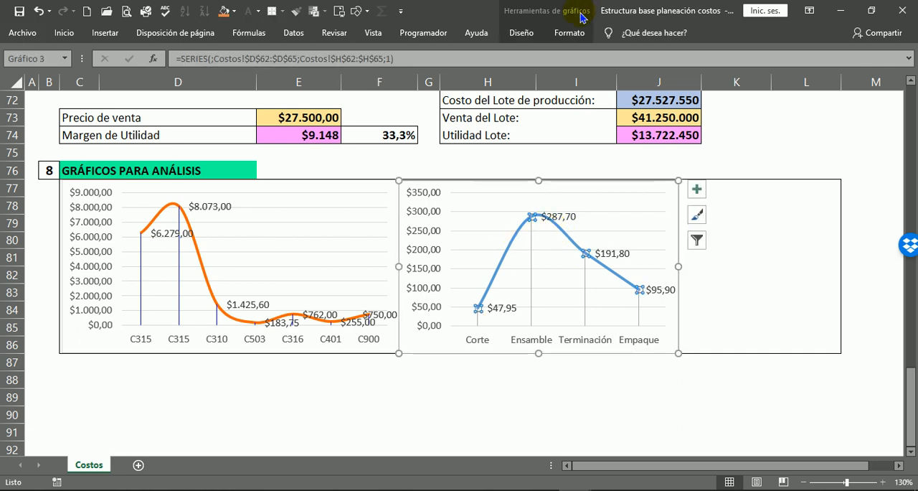
left_click(561, 32)
left_click(407, 68)
left_click(617, 386)
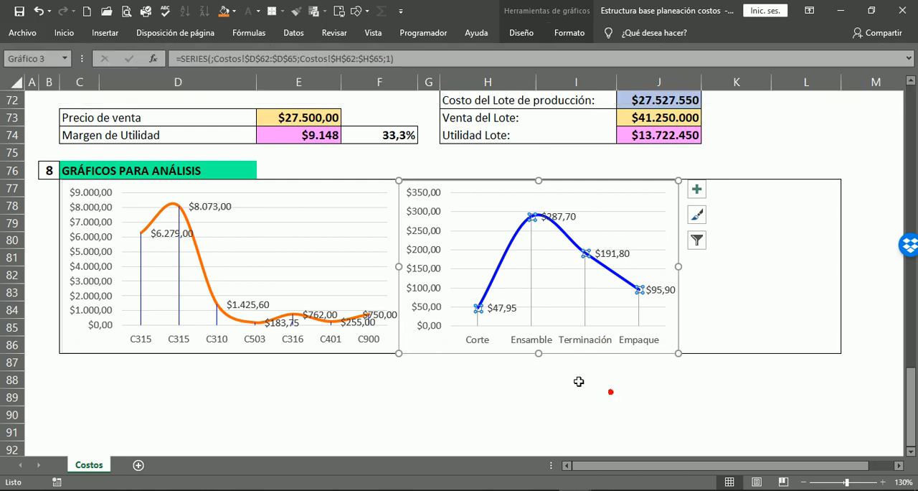
Recolour the drop lines of the labour cost chart in orange.
left_click(532, 258)
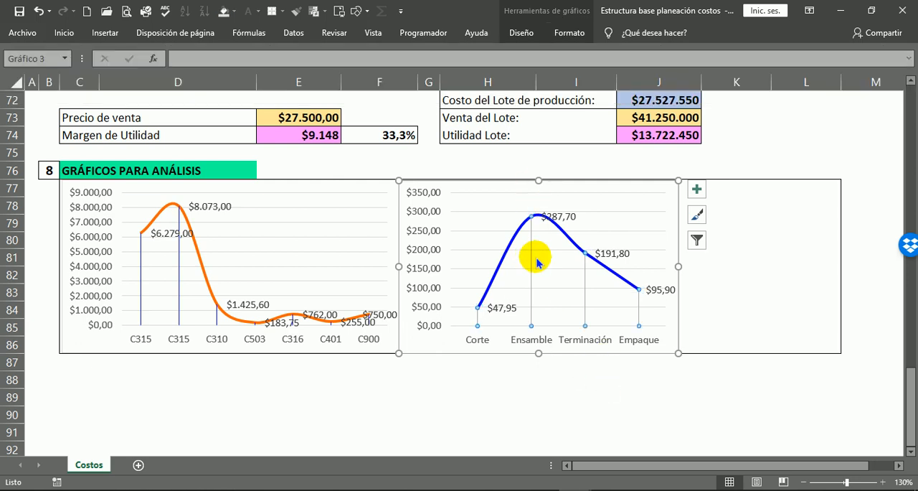
left_click(519, 33)
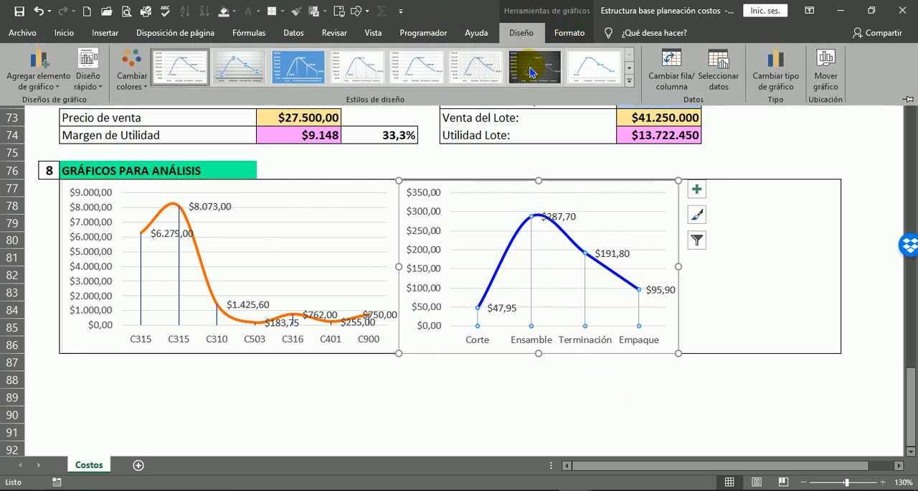
left_click(569, 33)
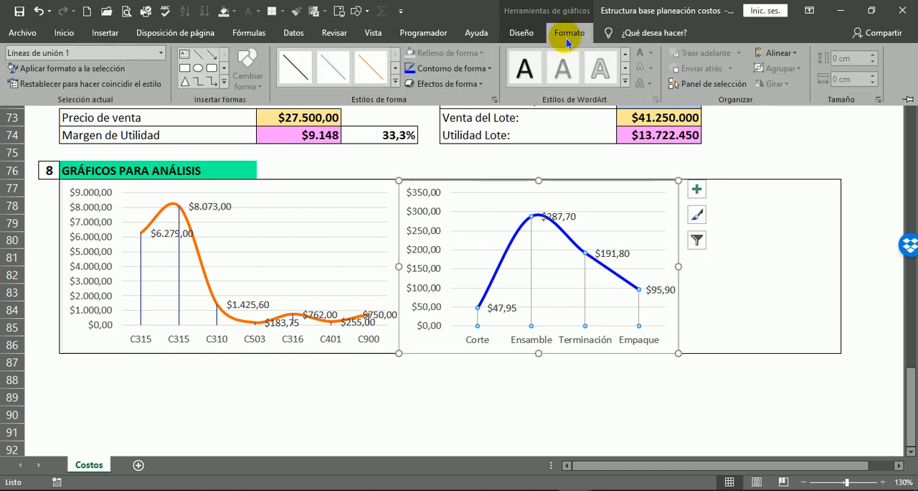
left_click(444, 68)
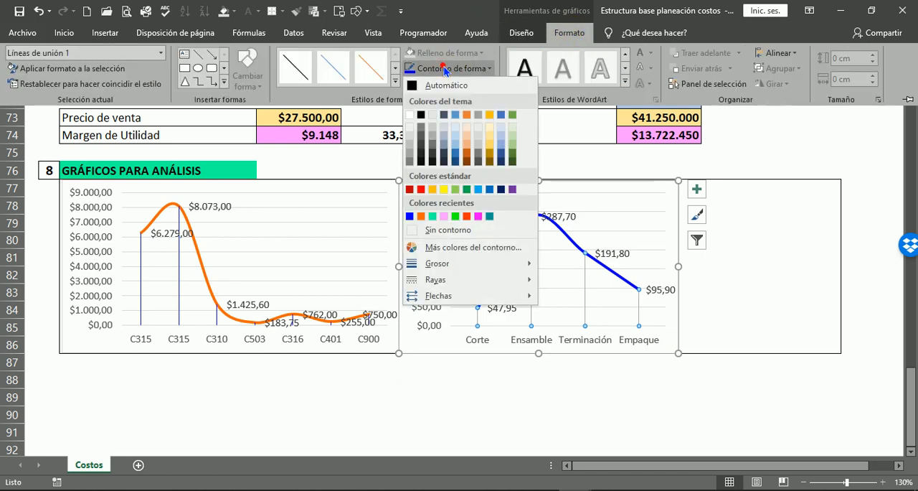
left_click(423, 217)
left_click(660, 400)
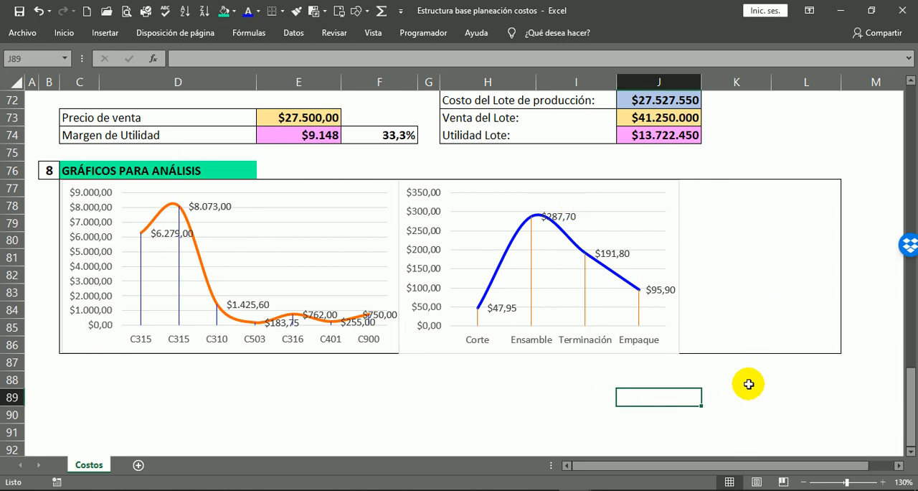
left_click(670, 210)
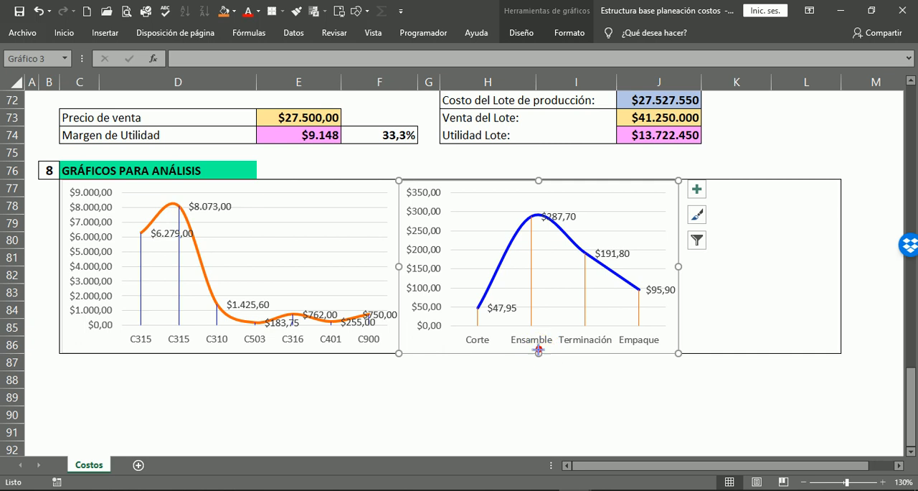
Reduce the labour cost chart's height slightly so it fits inside the section 8 frame.
left_click_drag(538, 351, 539, 350)
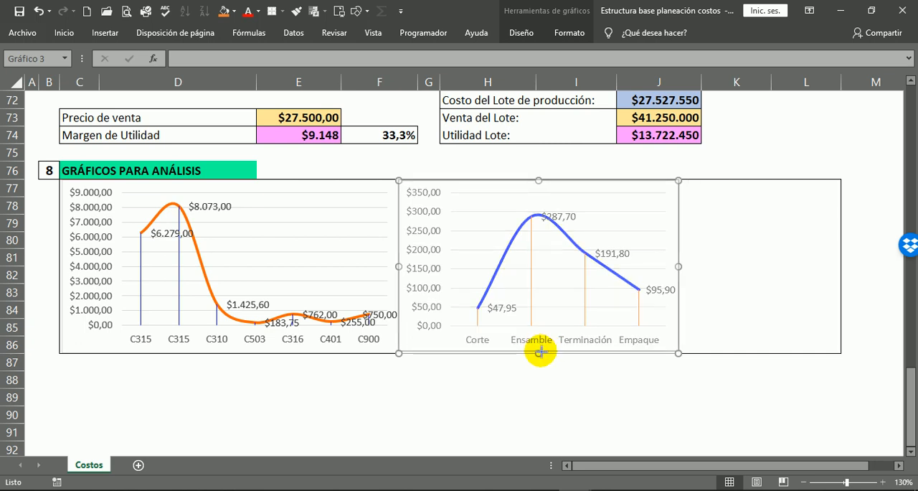
left_click(586, 381)
left_click(743, 413)
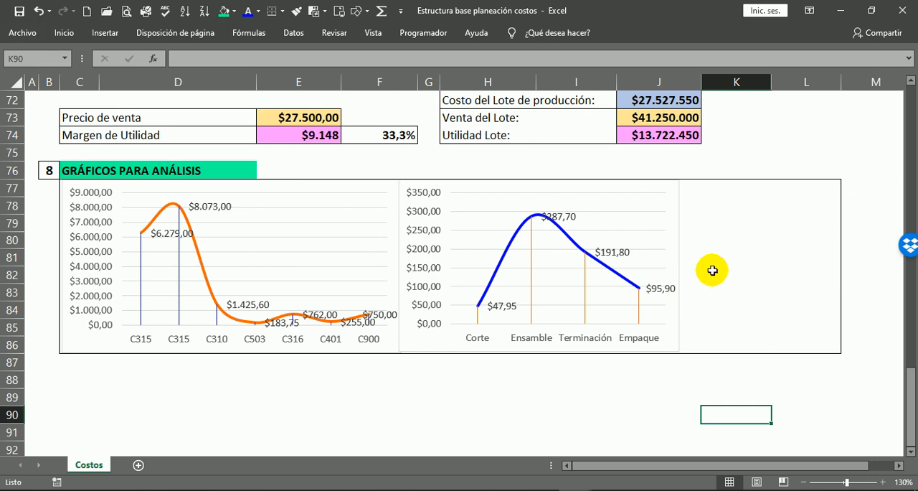
Insert a doughnut chart (Anillos) from the CDF-MP and CDF-MOD percentages in F69:F70.
scroll(732, 201, "up", 2)
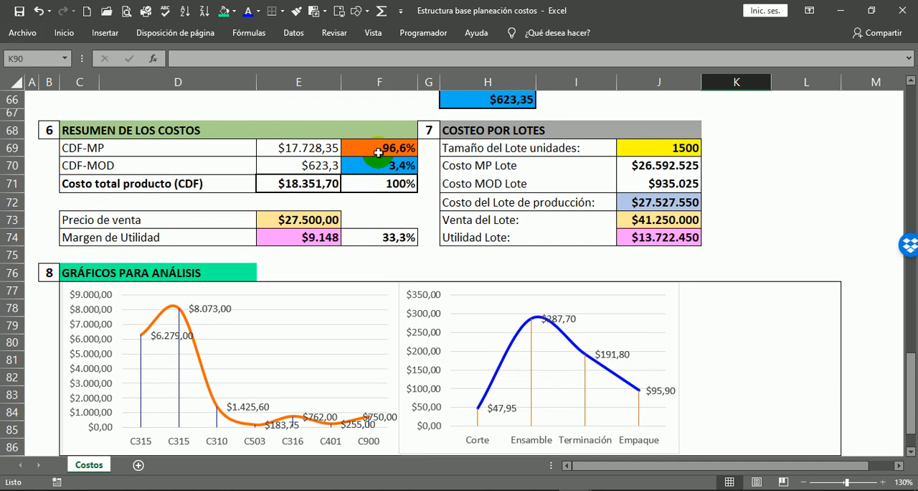
left_click(387, 145)
left_click(378, 164)
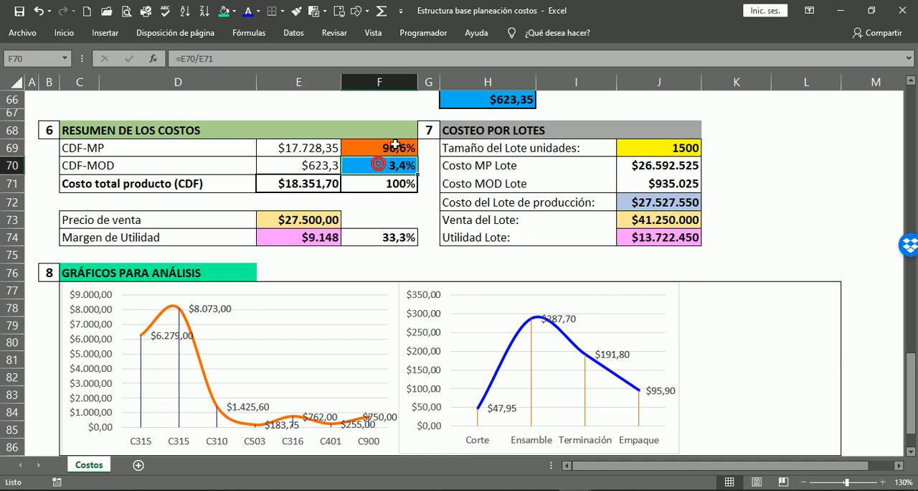
left_click(388, 147)
left_click_drag(389, 147, 380, 166)
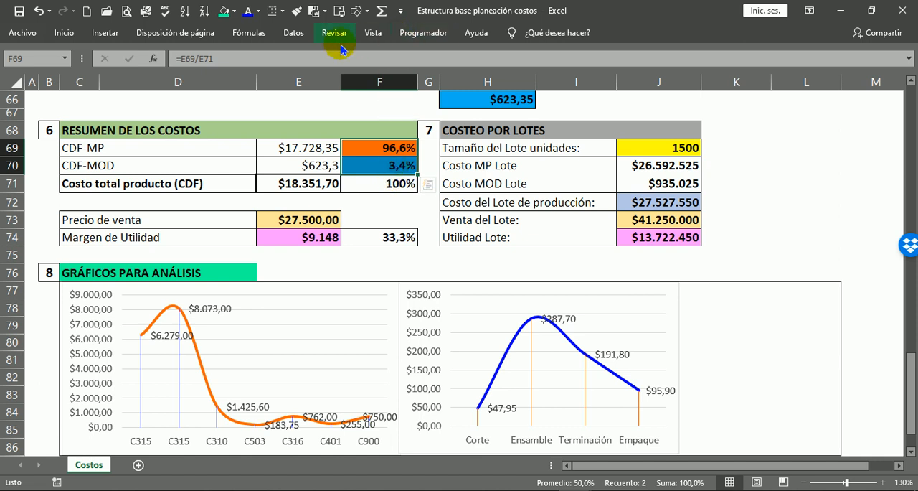
left_click(100, 36)
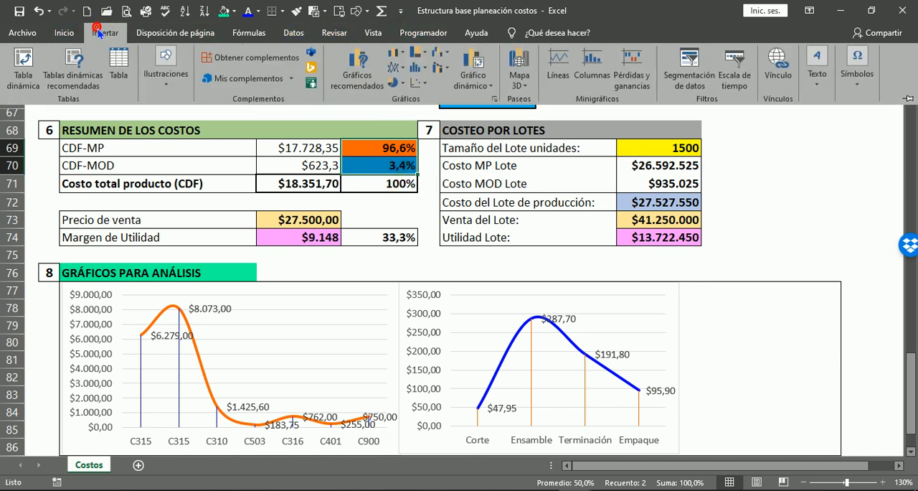
left_click(397, 83)
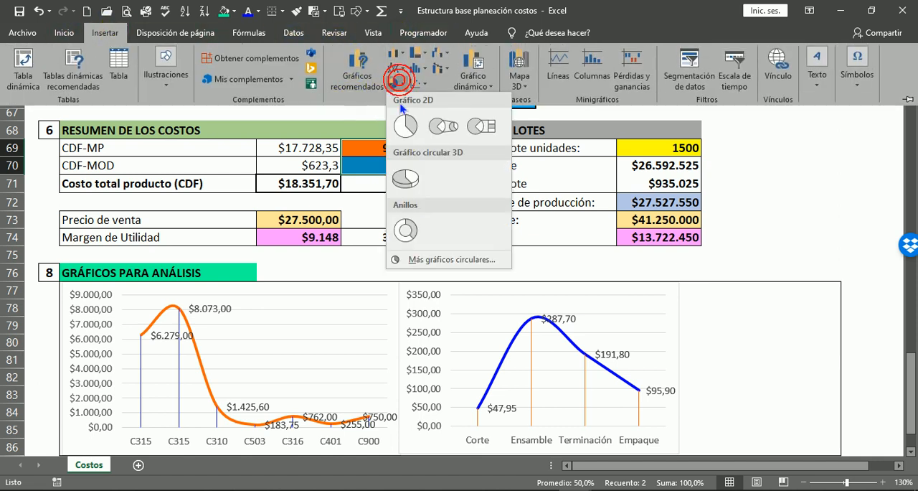
left_click(402, 232)
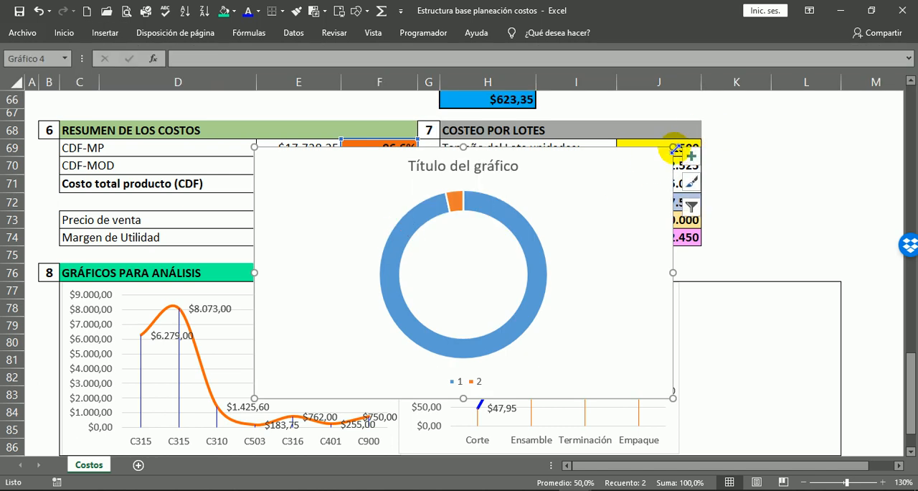
Shrink the doughnut chart and place it beside the labour cost chart, within the remaining space of the section 8 frame.
left_click_drag(675, 146, 510, 208)
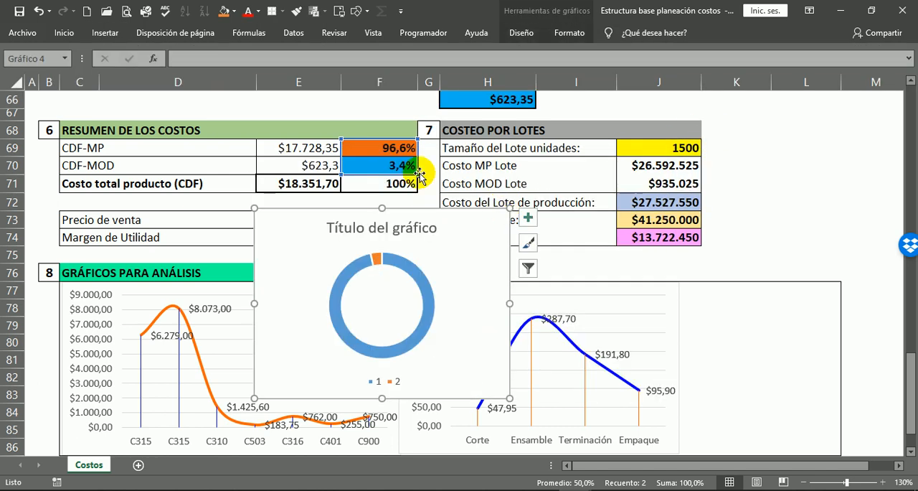
left_click_drag(405, 214, 601, 281)
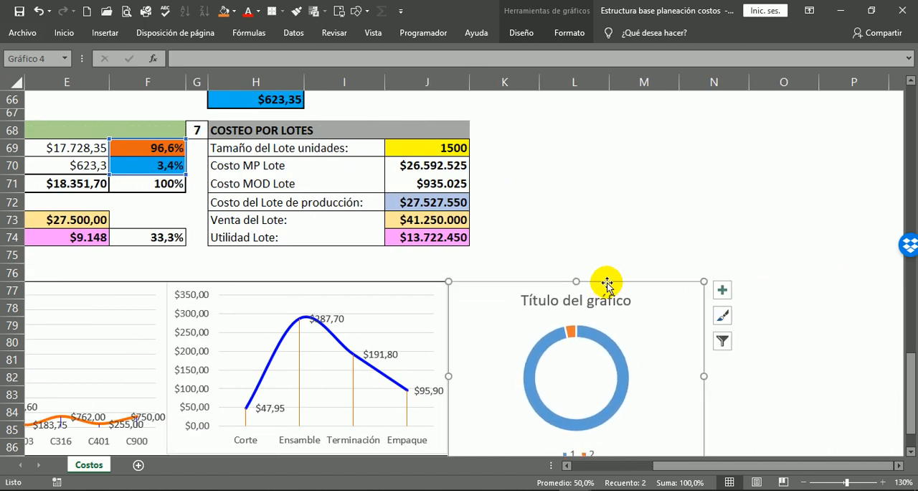
scroll(763, 343, "down", 2)
left_click_drag(703, 274, 608, 274)
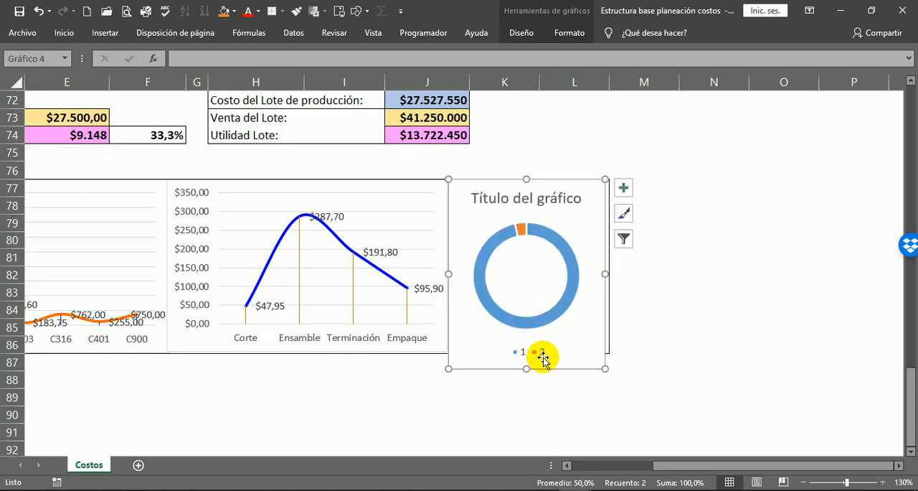
left_click_drag(527, 369, 527, 354)
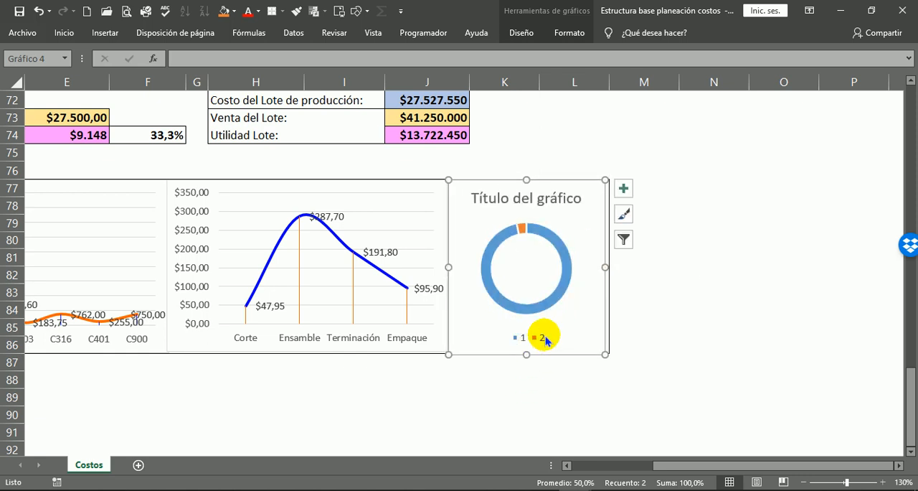
left_click(691, 332)
Trim the doughnut chart's upper edge slightly and delete its title and legend.
left_click(572, 194)
left_click_drag(529, 179, 528, 182)
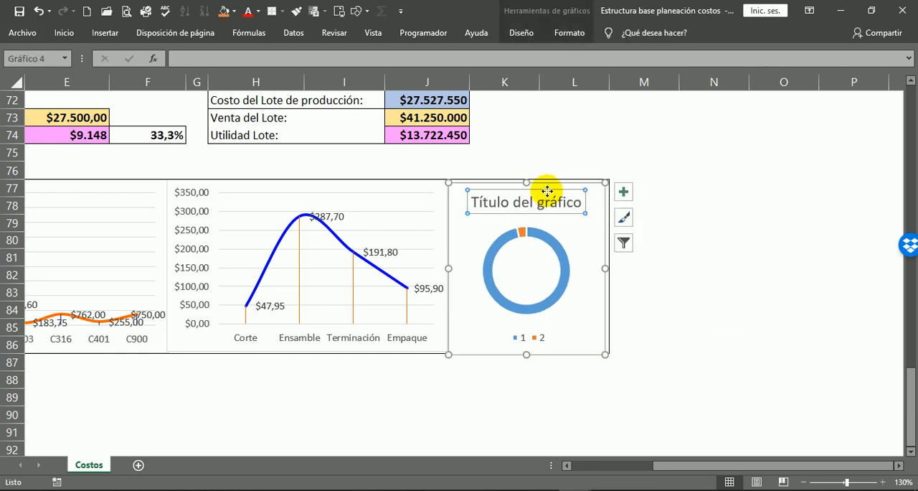
key("Delete")
left_click(538, 337)
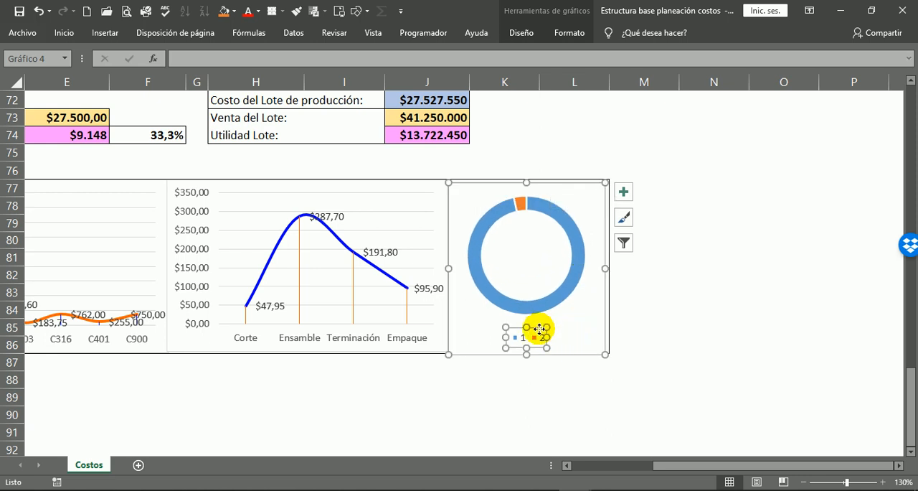
key("Delete")
left_click_drag(746, 308, 754, 307)
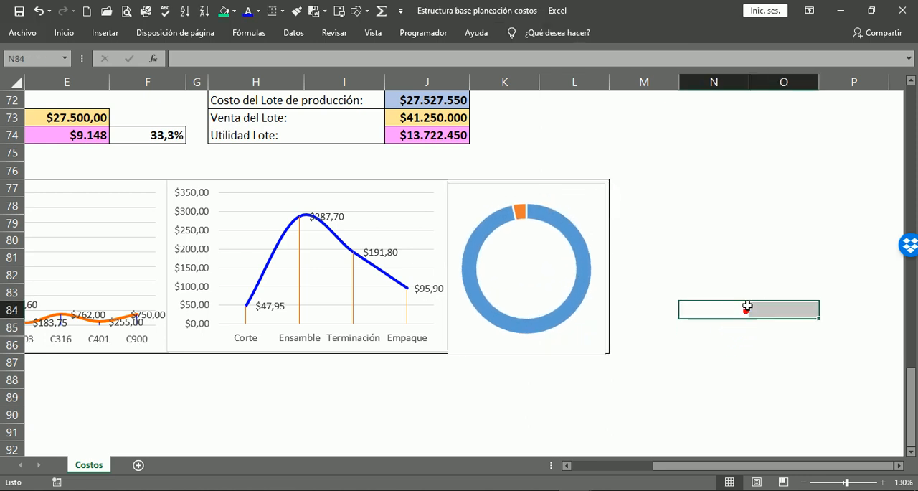
Nudge the doughnut chart slightly up and to the right to align it with the frame.
left_click(547, 349)
key("Up")
key("Up")
key("Right")
key("Right")
key("Up")
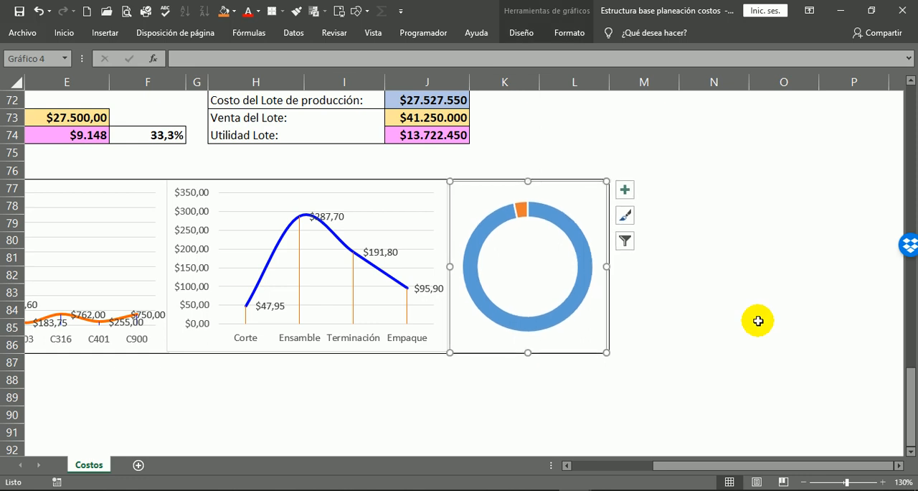
key("Escape")
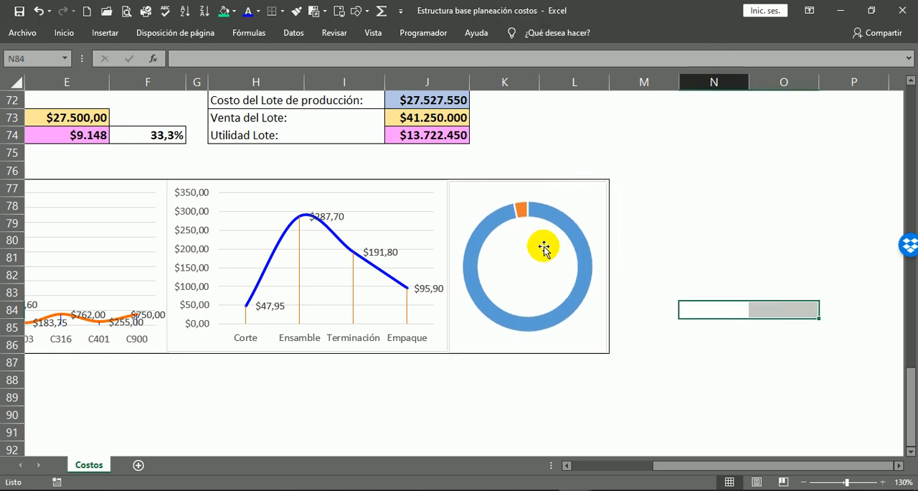
Add data labels to the doughnut chart's series.
right_click(571, 228)
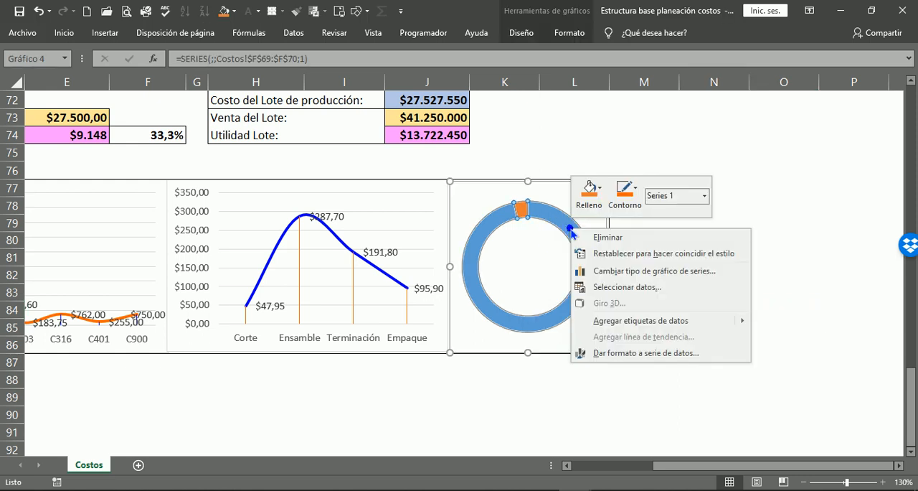
left_click(625, 320)
left_click(741, 344)
Move both percentage labels outside the ring and widen the larger segment's label to fit on one line.
left_click(532, 308)
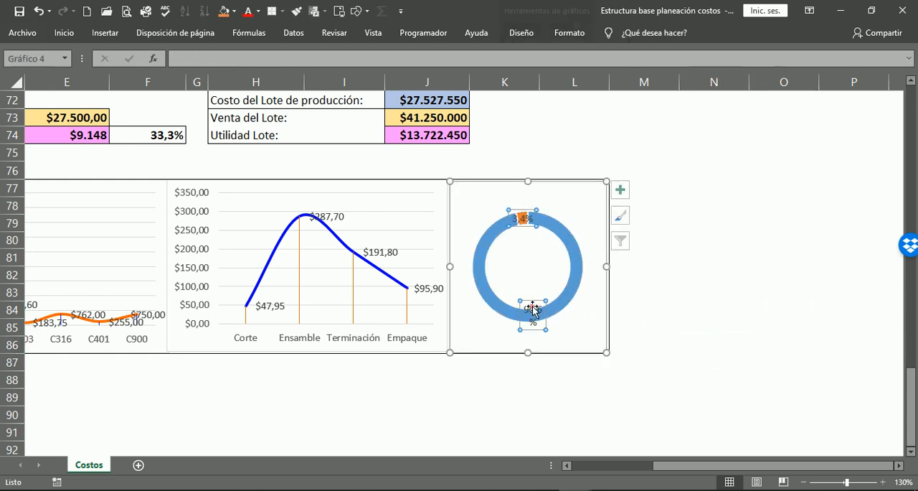
left_click_drag(536, 300, 582, 313)
left_click(523, 217)
left_click_drag(517, 210, 485, 198)
left_click(579, 325)
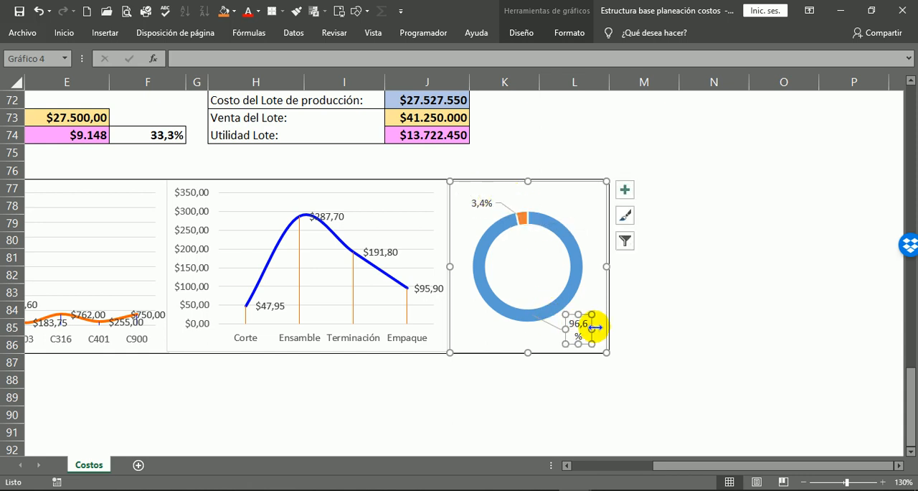
left_click_drag(593, 326, 608, 324)
left_click(697, 357)
Enlarge the doughnut's plot area and centre the ring within its chart.
left_click(579, 221)
left_click_drag(585, 208, 600, 195)
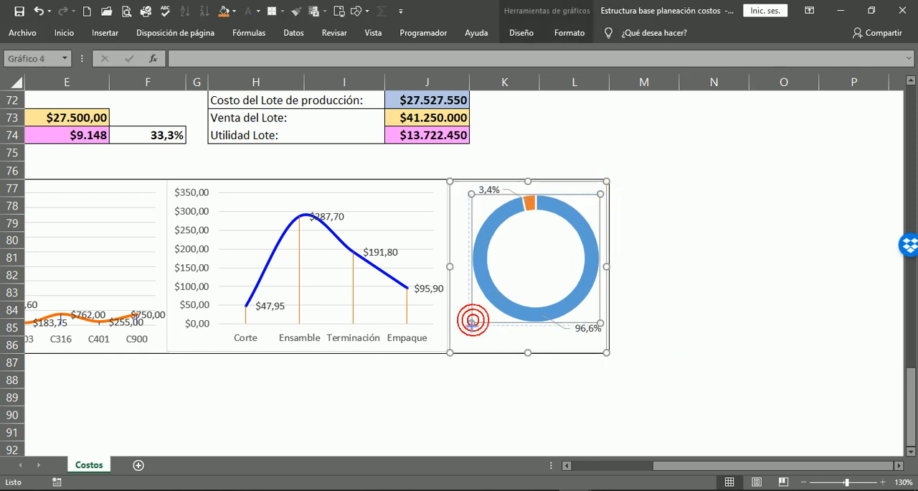
left_click_drag(471, 325, 468, 326)
left_click_drag(582, 199, 576, 207)
left_click(716, 259)
left_click(702, 310)
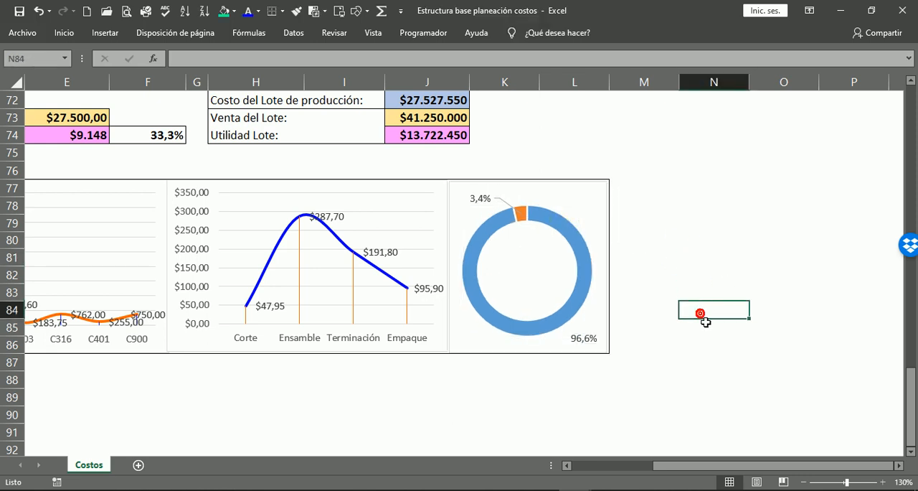
Fill the doughnut's large CDF-MP segment with the orange used in the cost summary.
scroll(685, 319, "up", 2)
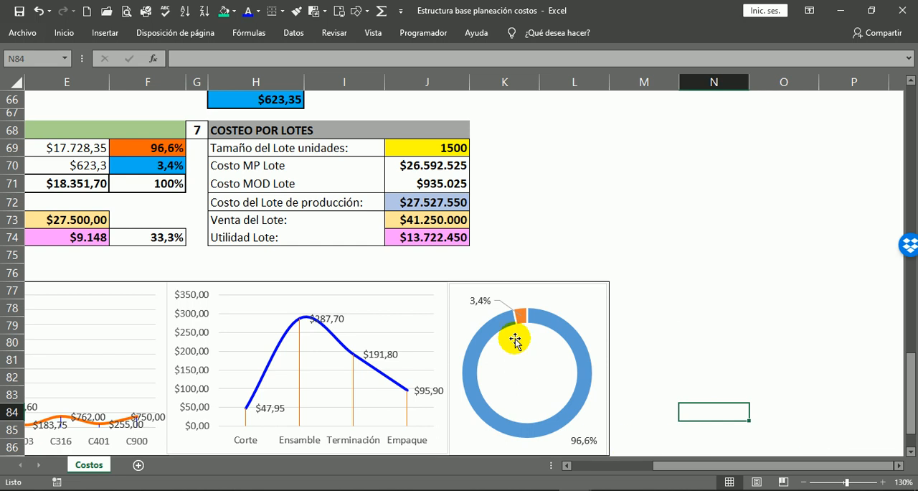
left_click(152, 148)
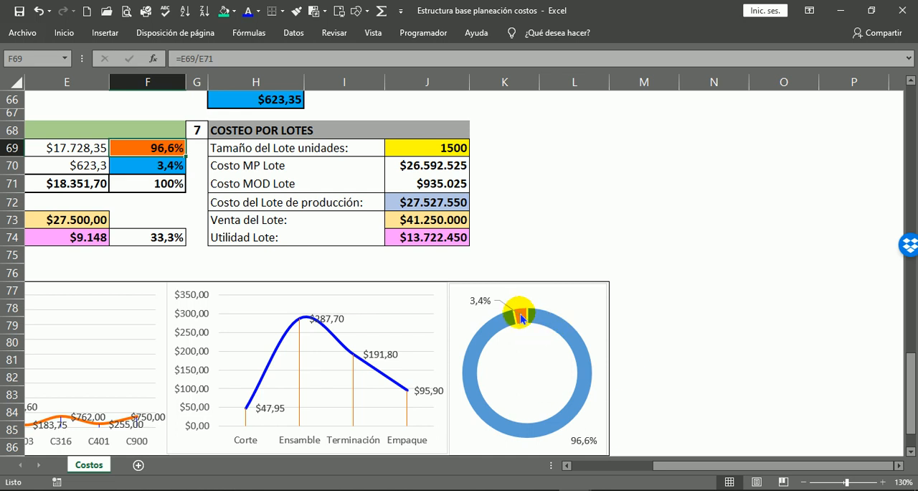
left_click(571, 339)
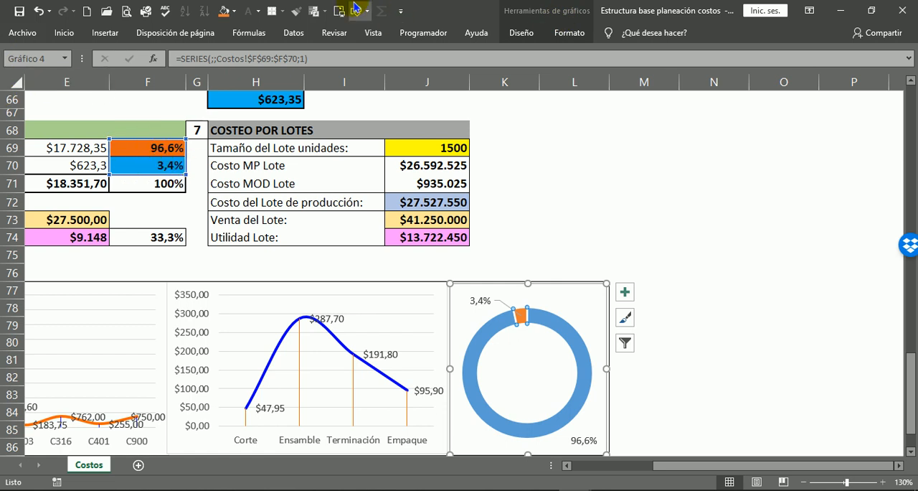
left_click(236, 11)
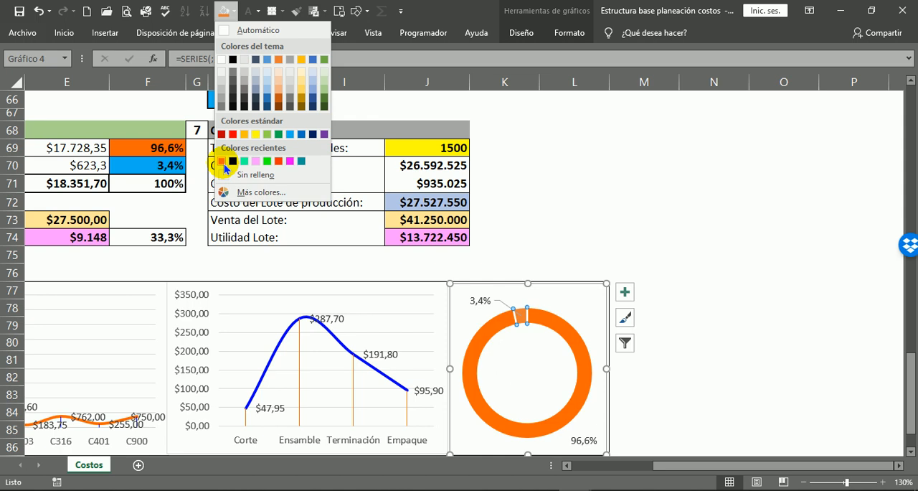
left_click(223, 162)
left_click(767, 388)
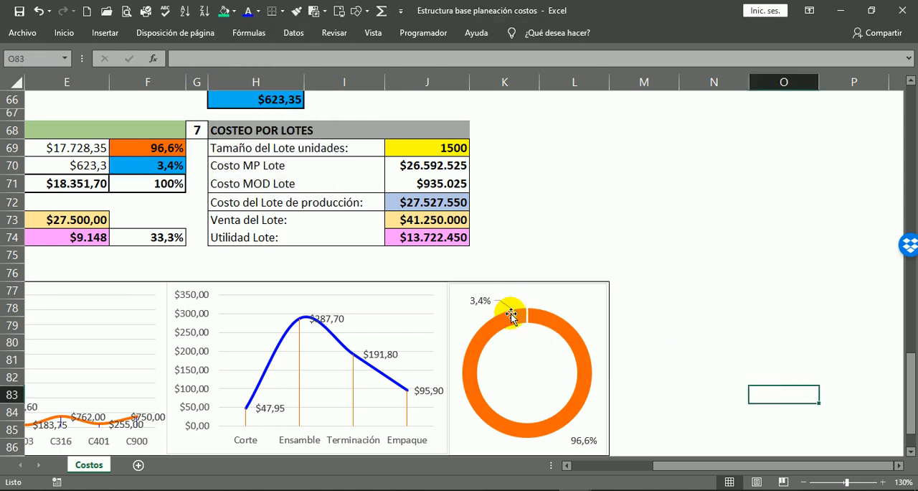
Fill the doughnut's small CDF-MOD segment with blue.
left_click(520, 310)
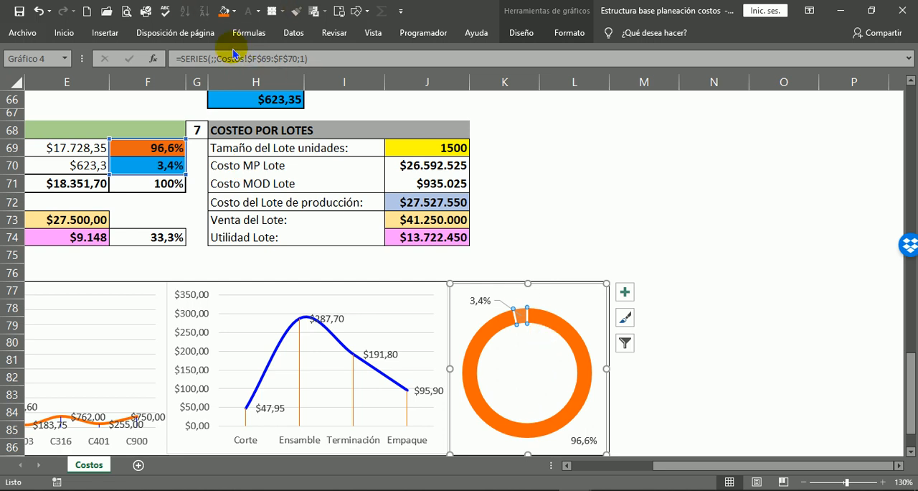
left_click(233, 13)
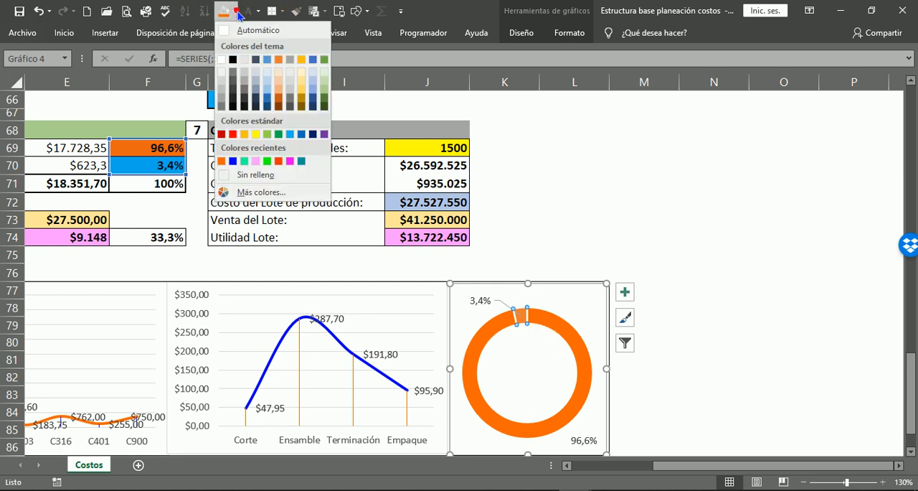
left_click(233, 161)
left_click(769, 361)
left_click(763, 269)
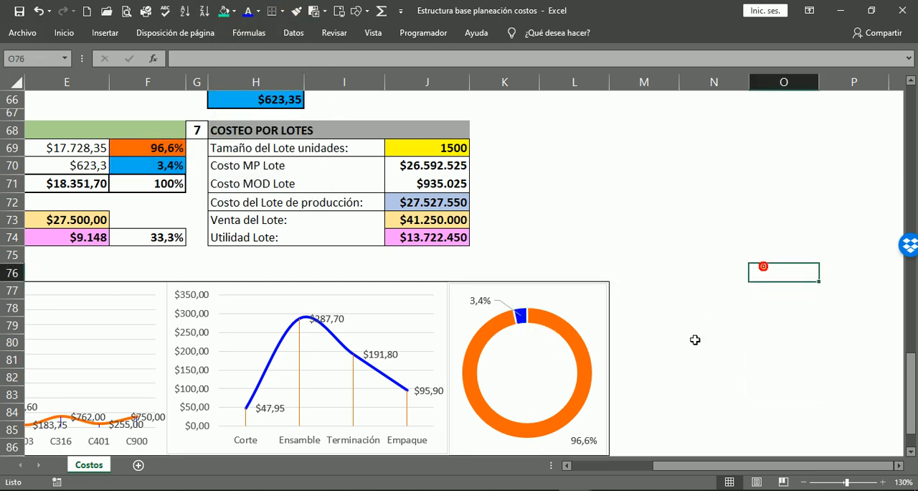
Review the three analysis charts in section 8 against the CDF-MP row of the cost summary.
scroll(718, 318, "down", 1)
scroll(771, 460, "left", 3)
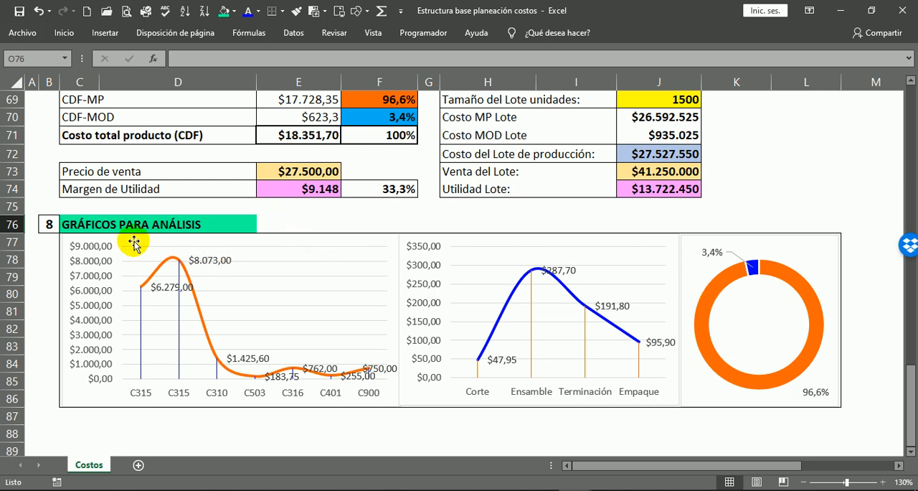
left_click(71, 226)
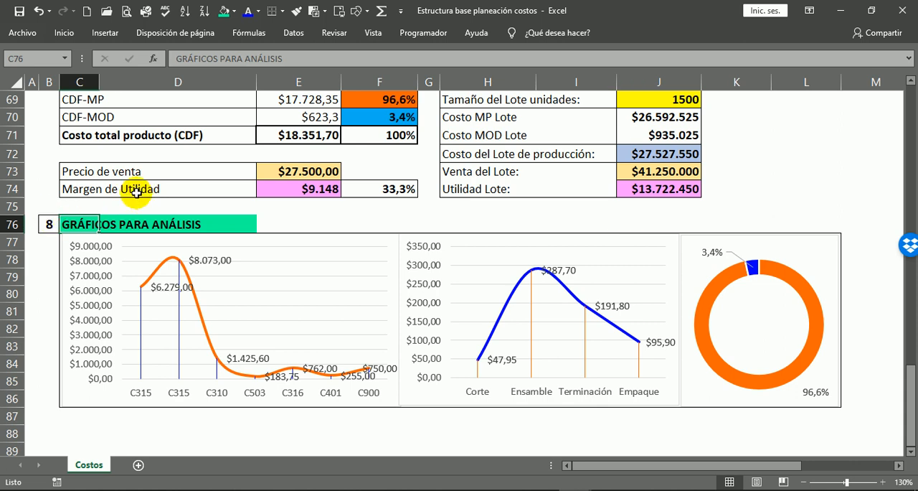
scroll(251, 201, "up", 4)
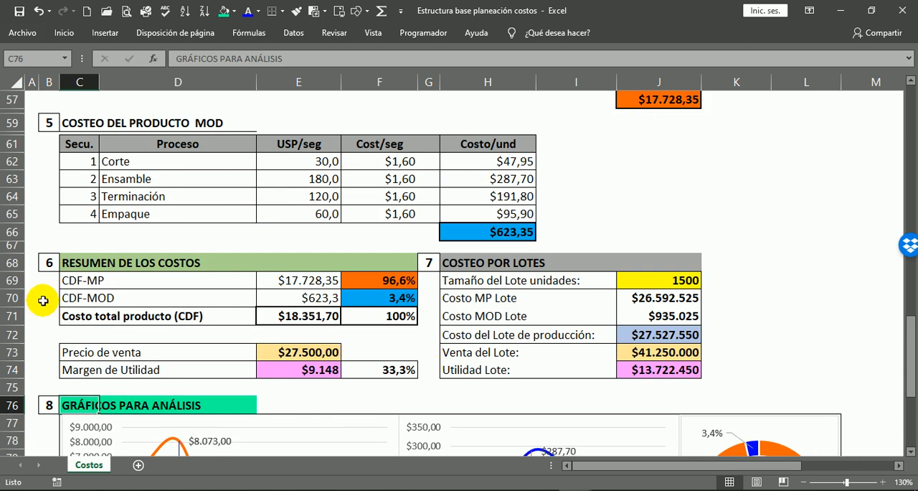
left_click(68, 281)
left_click_drag(98, 281, 191, 280)
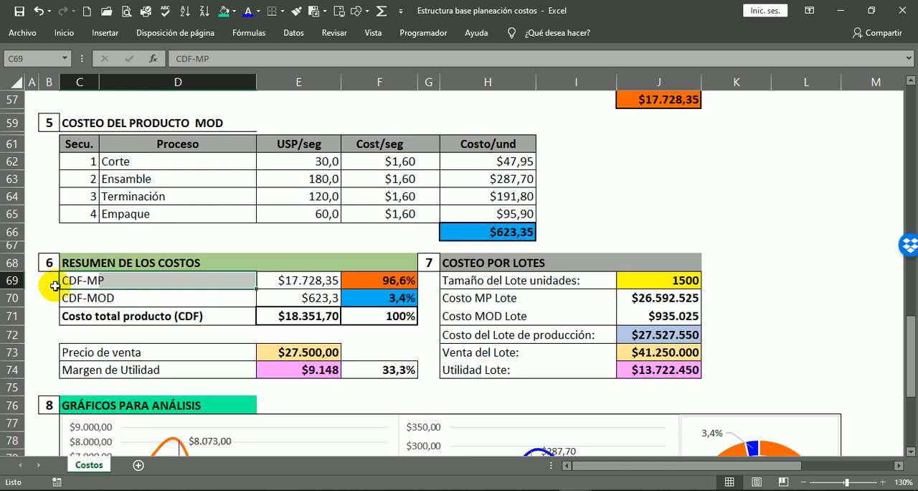
left_click(316, 282)
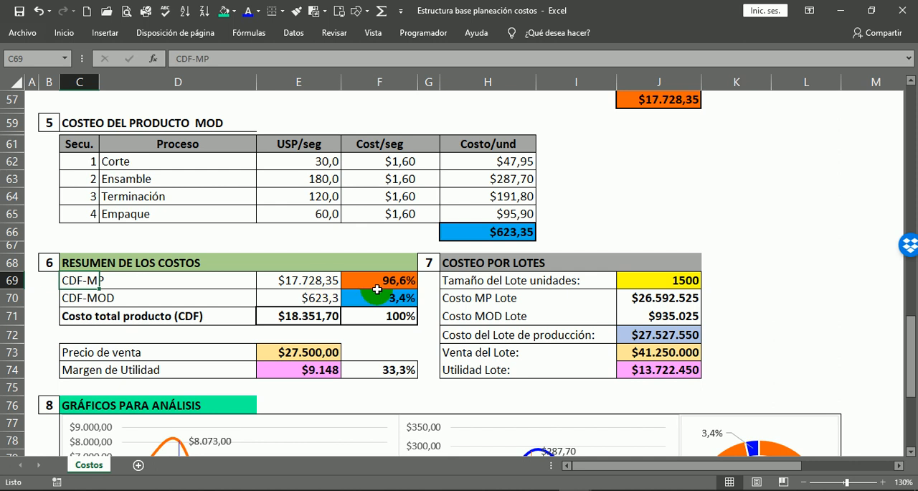
Review the CDF-MP, CDF-MOD and Margen de Utilidad figures in the cost summary alongside the section 8 analysis charts.
left_click(315, 280)
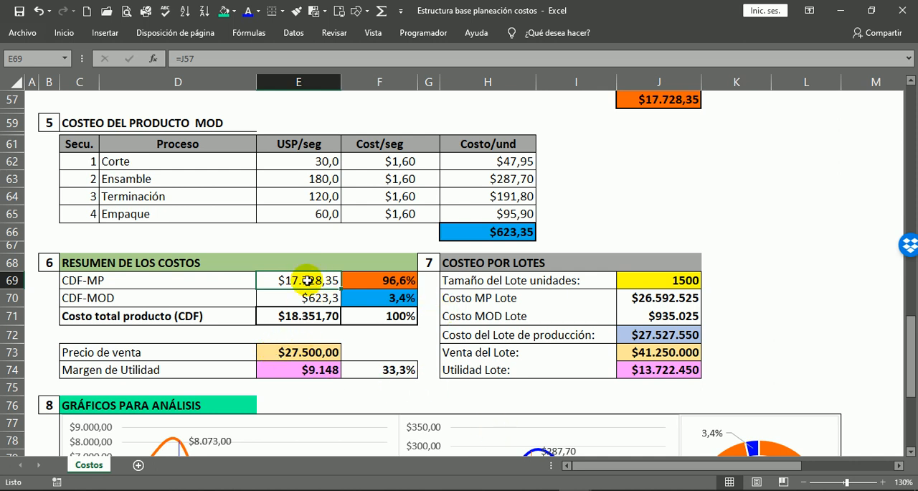
left_click(389, 368)
left_click_drag(313, 379, 420, 366)
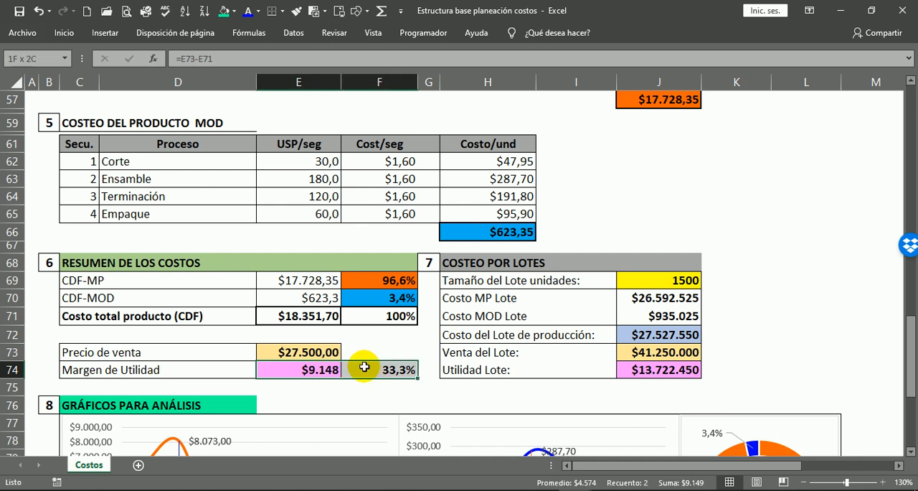
left_click(72, 296)
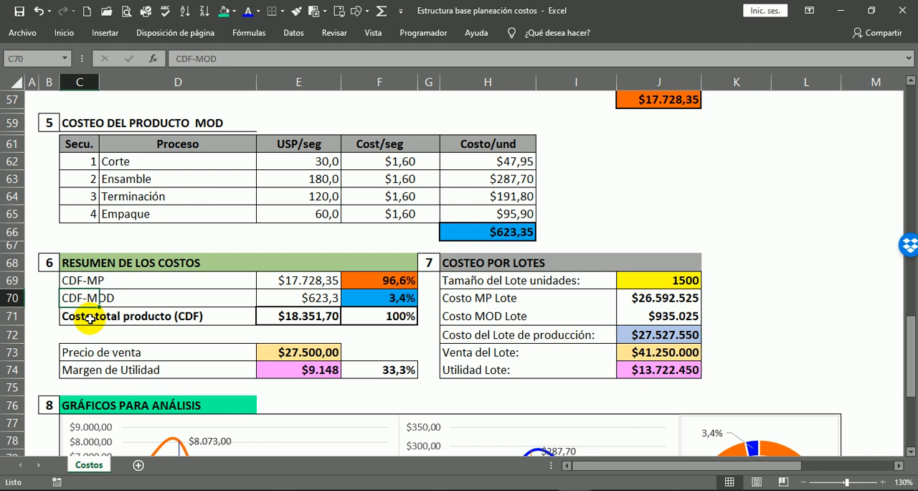
left_click(303, 296)
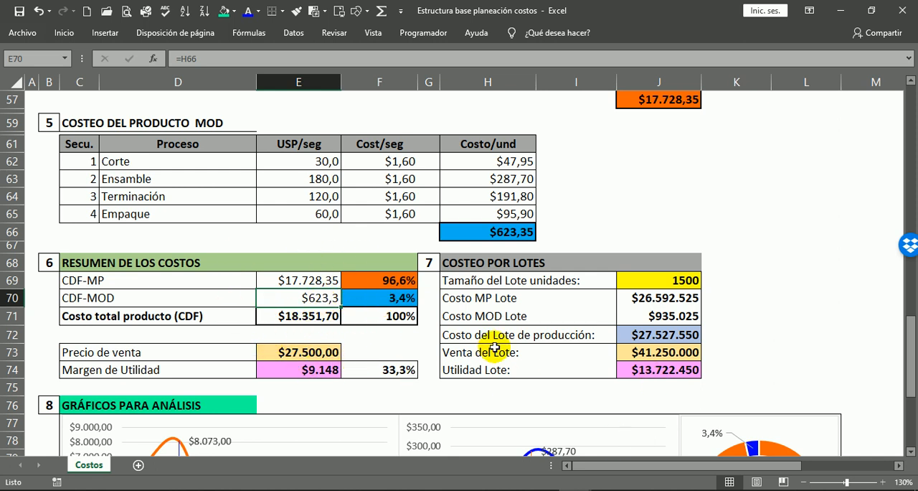
scroll(480, 344, "down", 3)
scroll(480, 293, "down", 1)
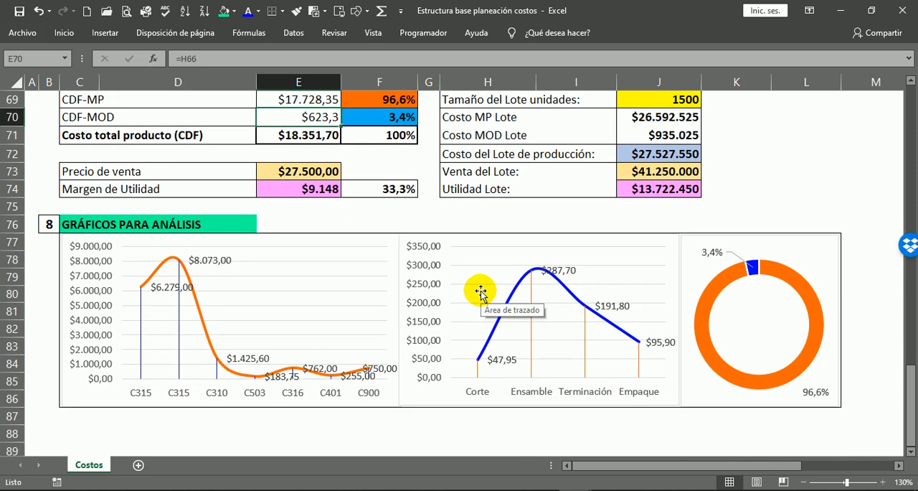
scroll(461, 273, "up", 1)
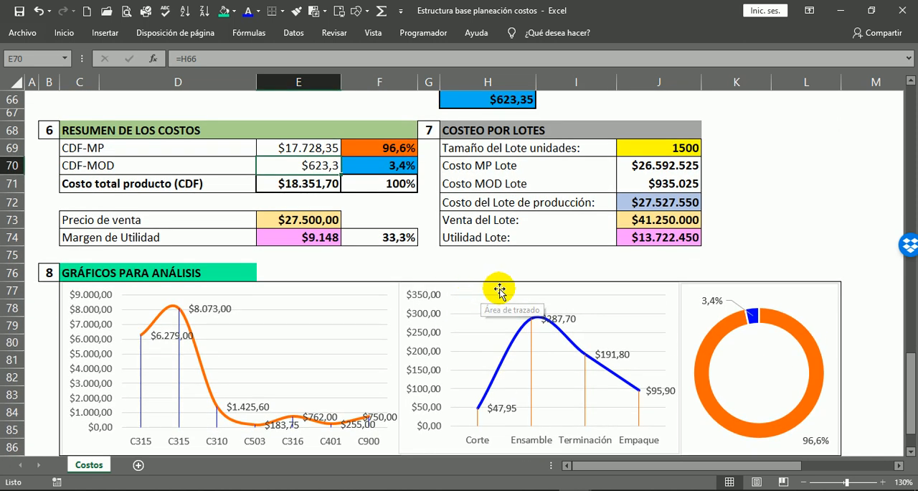